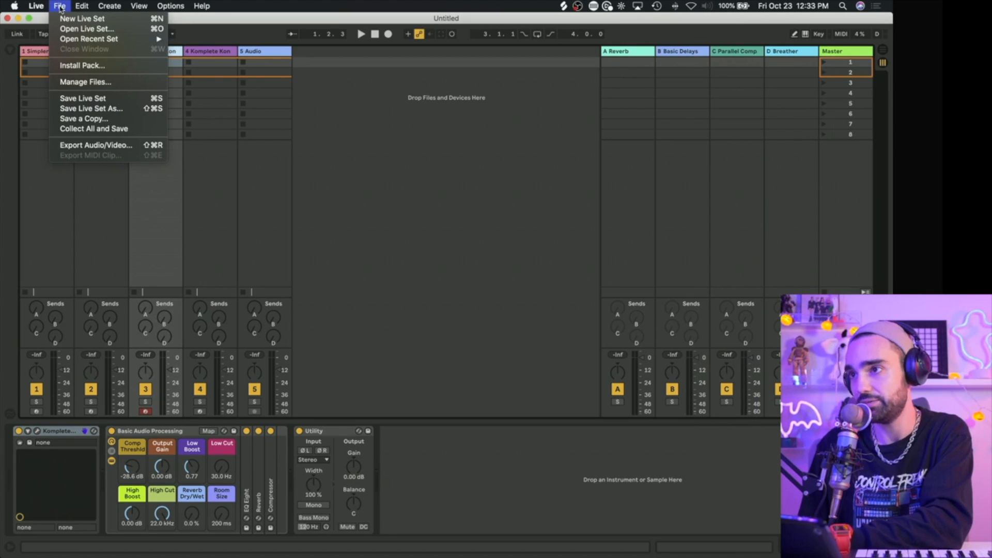
Step: Load the Audio Units version of Xfer Records Serum from the plug-in browser onto the third track
{"action": "left_click", "coordinate": [571, 168]}
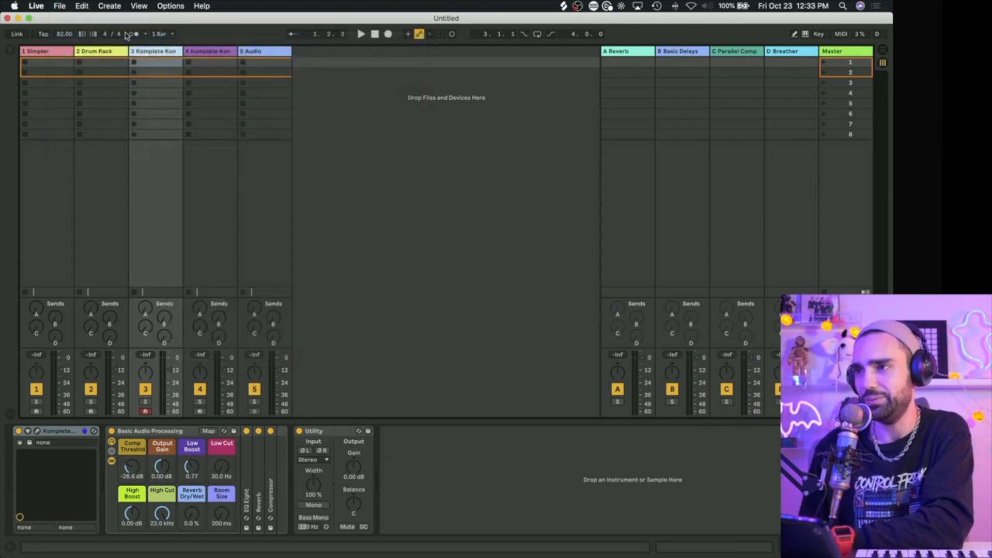
{"action": "left_click", "coordinate": [9, 51]}
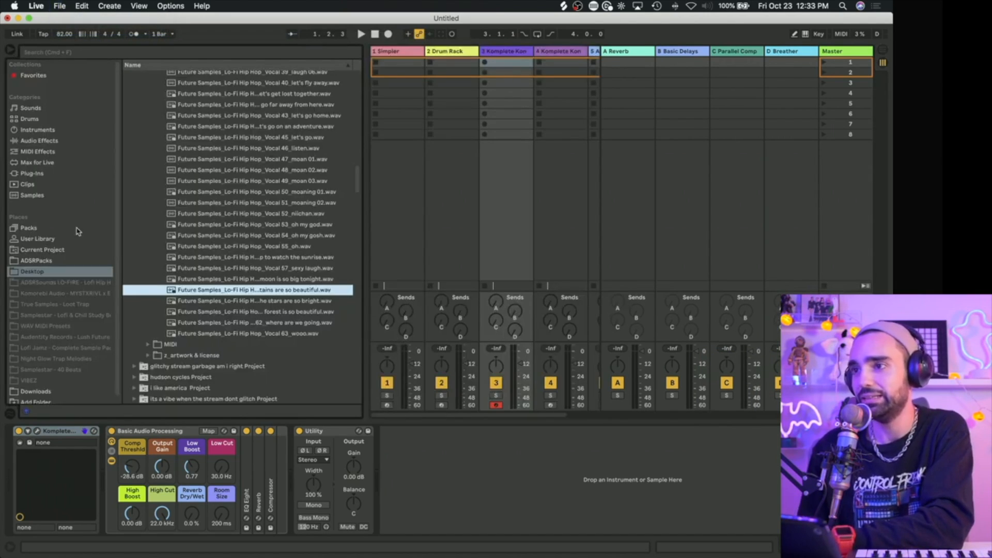
{"action": "left_click", "coordinate": [30, 174]}
{"action": "left_click", "coordinate": [128, 98]}
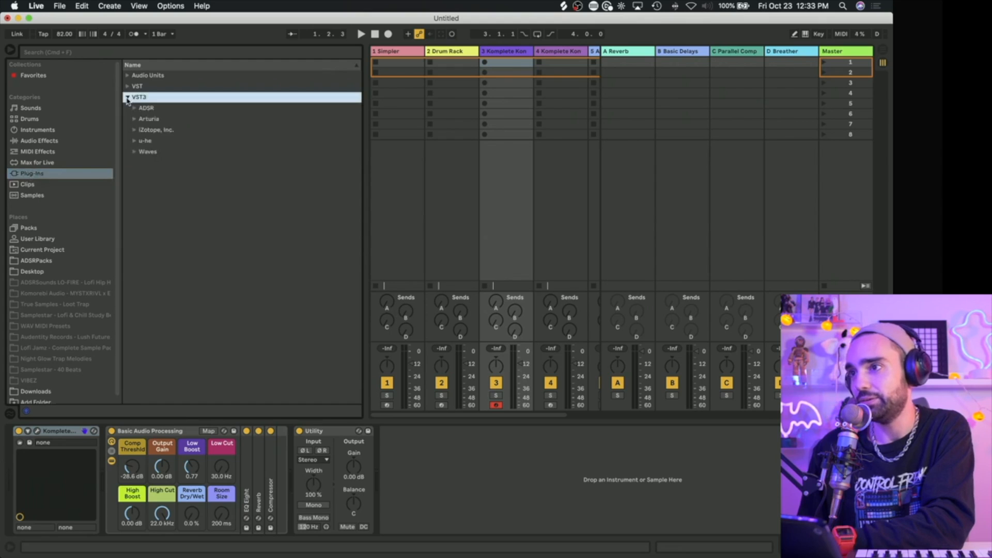
{"action": "left_click", "coordinate": [128, 76]}
{"action": "left_click", "coordinate": [135, 250]}
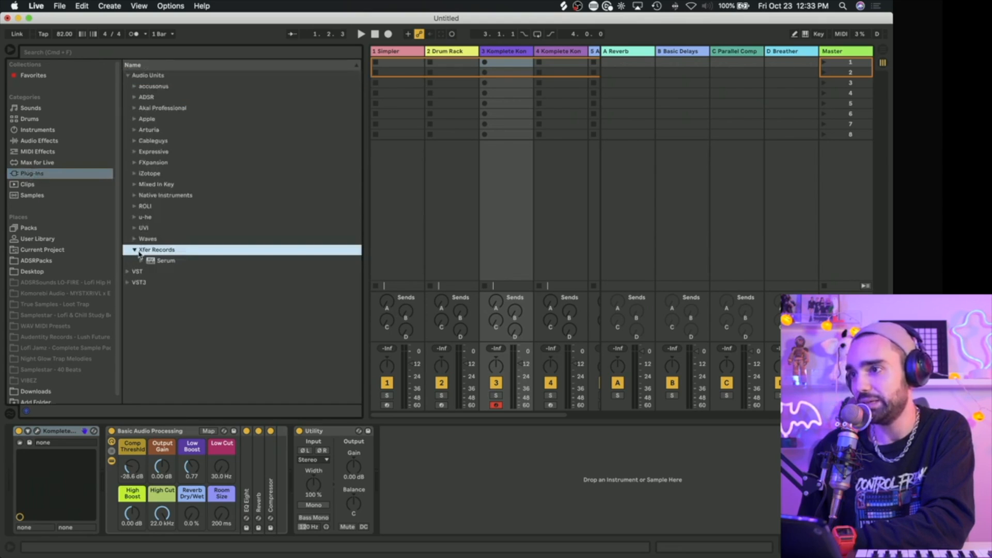
{"action": "left_click_drag", "start_coordinate": [165, 260], "coordinate": [500, 236]}
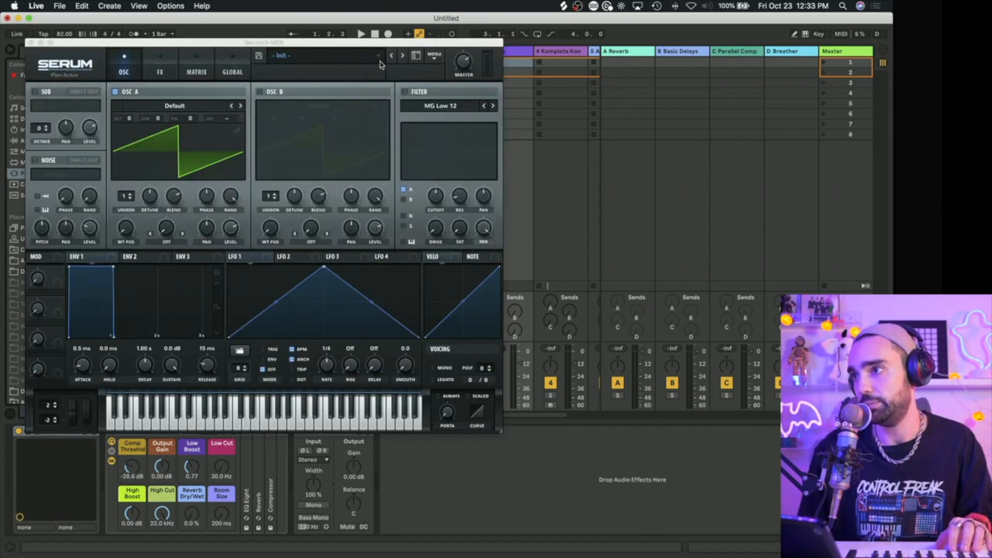
Step: Load the user preset Pluck 2 - GHSTPRJKT_Grander from the GRANDE bank in Serum and close the plug-in window
{"action": "left_click", "coordinate": [379, 63]}
{"action": "mouse_move", "coordinate": [344, 154]}
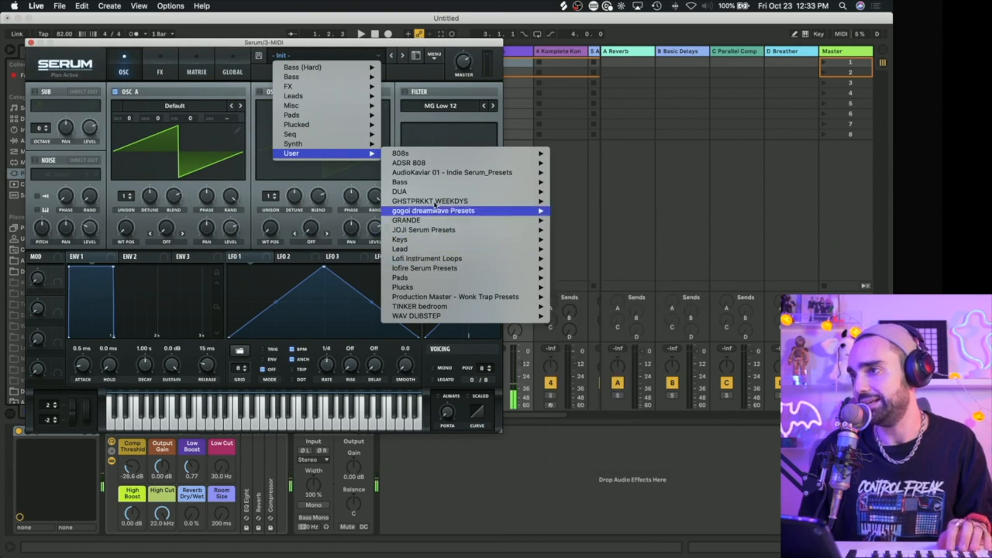
{"action": "mouse_move", "coordinate": [422, 223]}
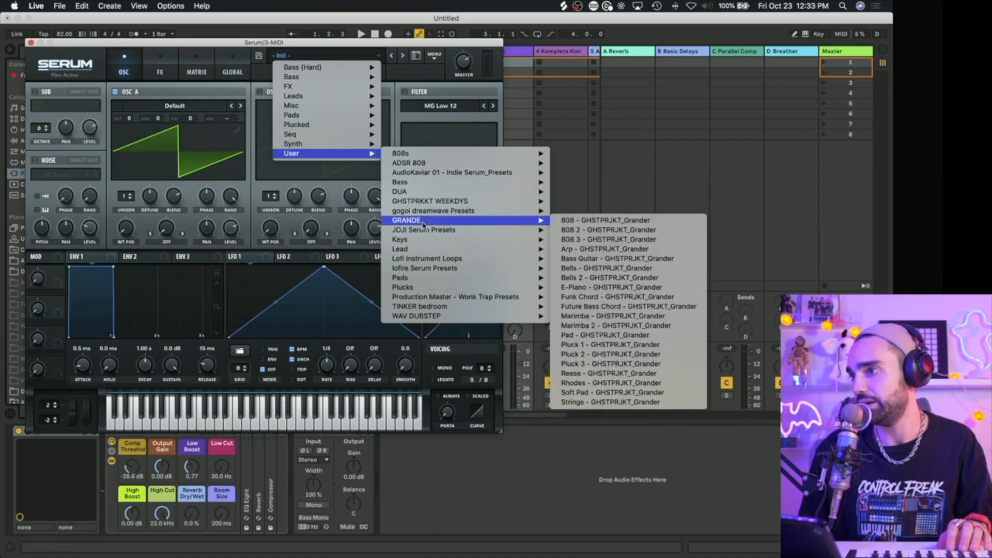
{"action": "left_click", "coordinate": [601, 363]}
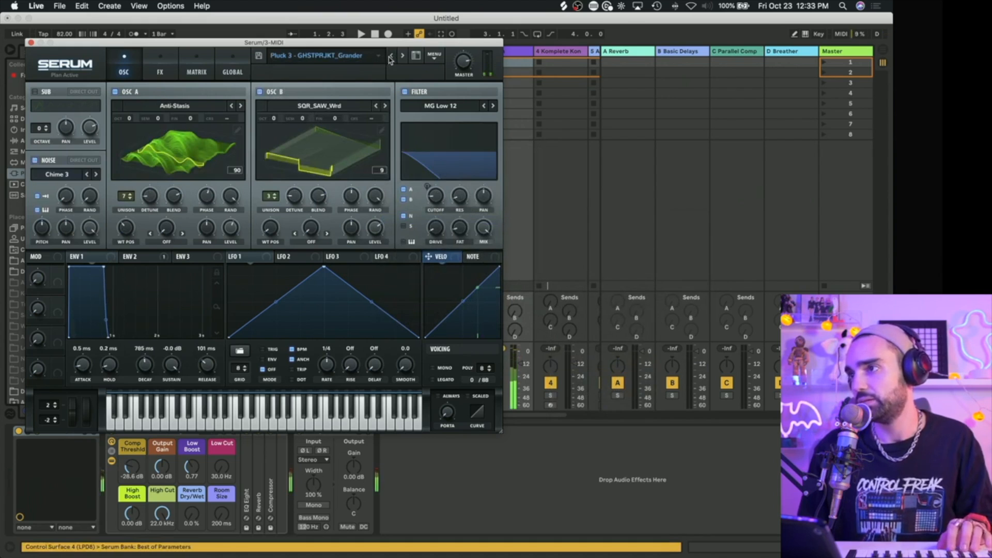
{"action": "left_click", "coordinate": [390, 57]}
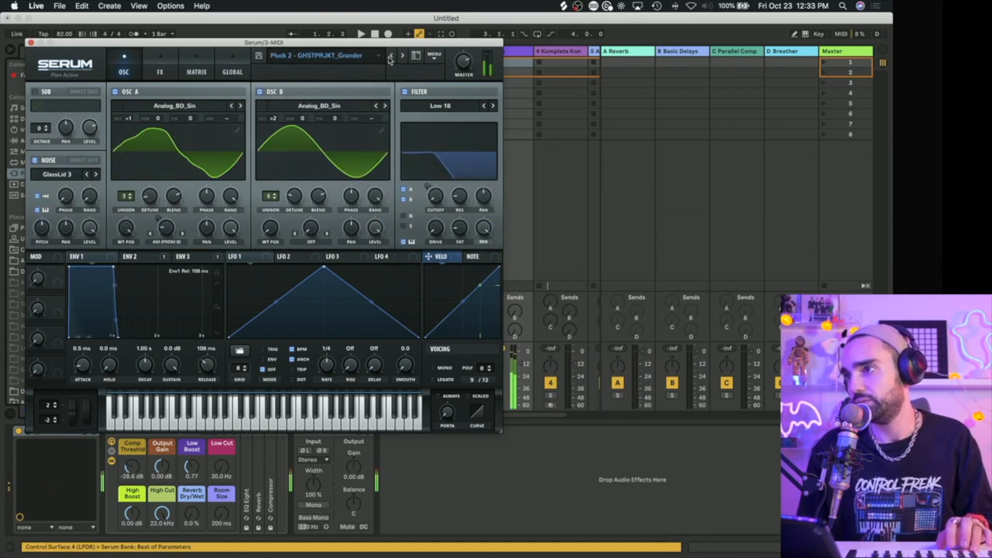
{"action": "left_click", "coordinate": [30, 42]}
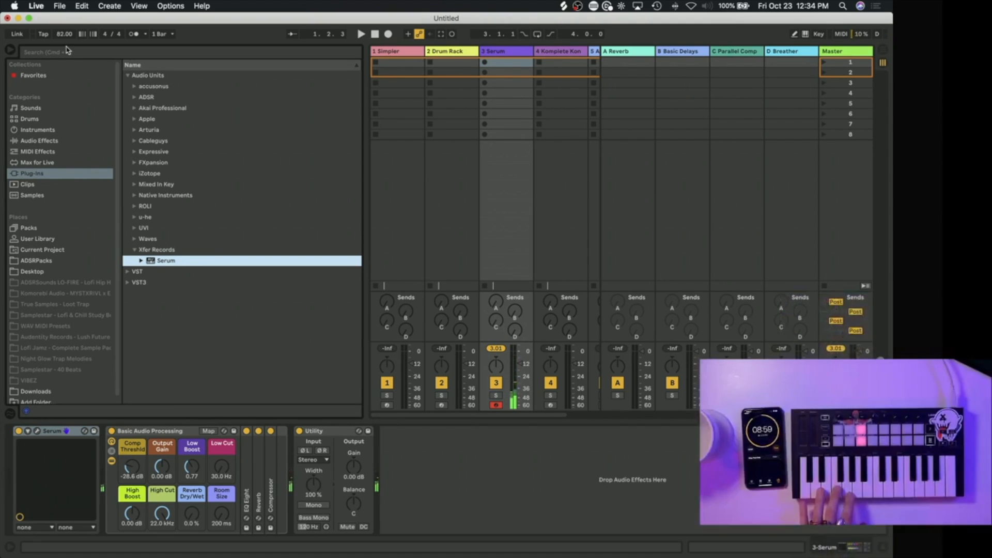
Step: Tap in a tempo of 145 BPM and turn on the metronome
{"action": "left_click", "coordinate": [44, 35]}
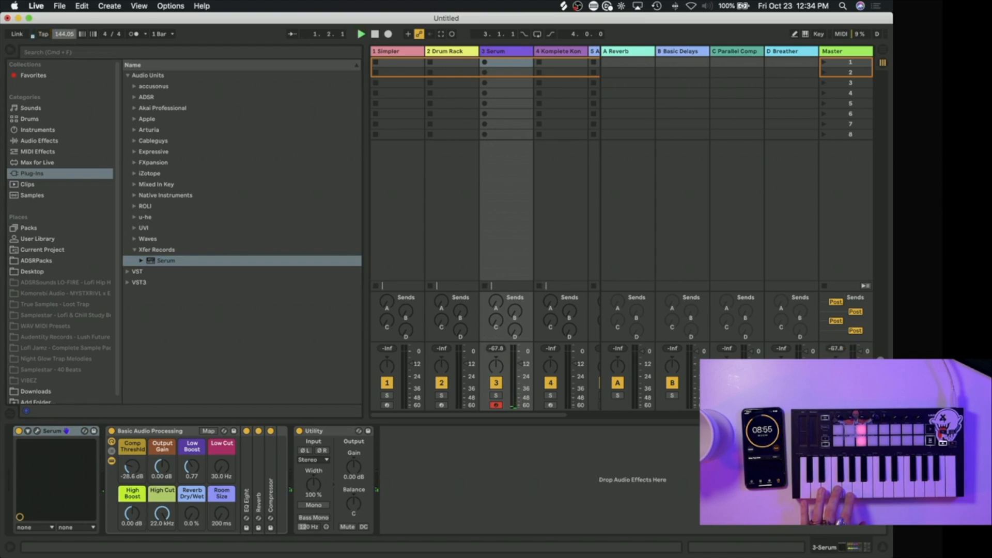
{"action": "left_click", "coordinate": [134, 34]}
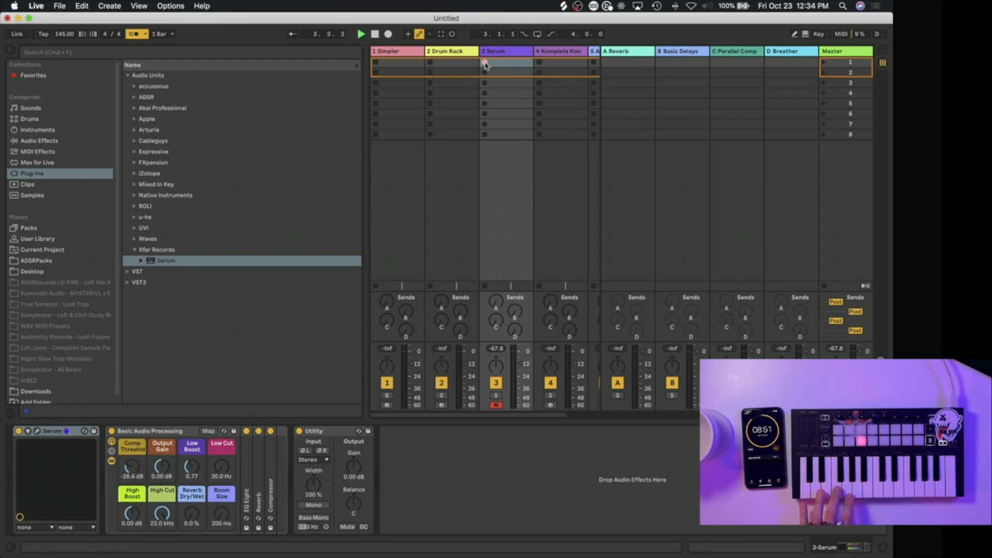
Step: Record a four-bar melody into the Serum track's first clip slot, then open the clip and quantize all its notes
{"action": "left_click", "coordinate": [486, 63]}
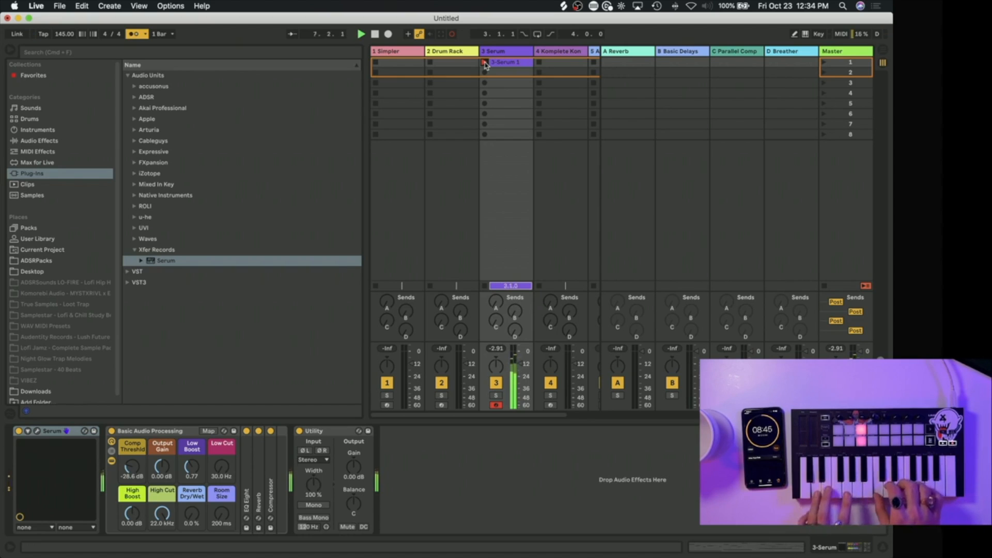
{"action": "left_click", "coordinate": [485, 65]}
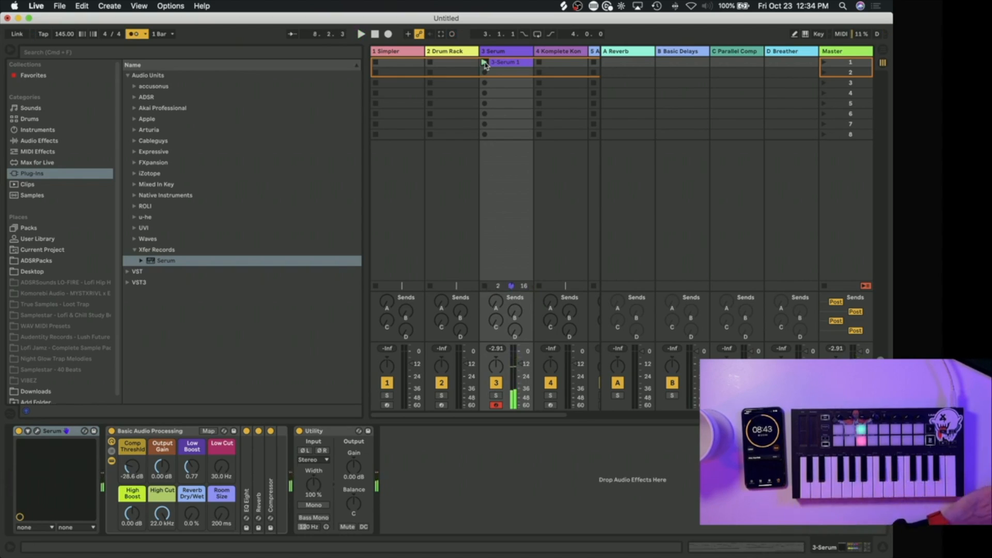
{"action": "key", "text": "space"}
{"action": "double_click", "coordinate": [498, 64]}
{"action": "key", "text": "space"}
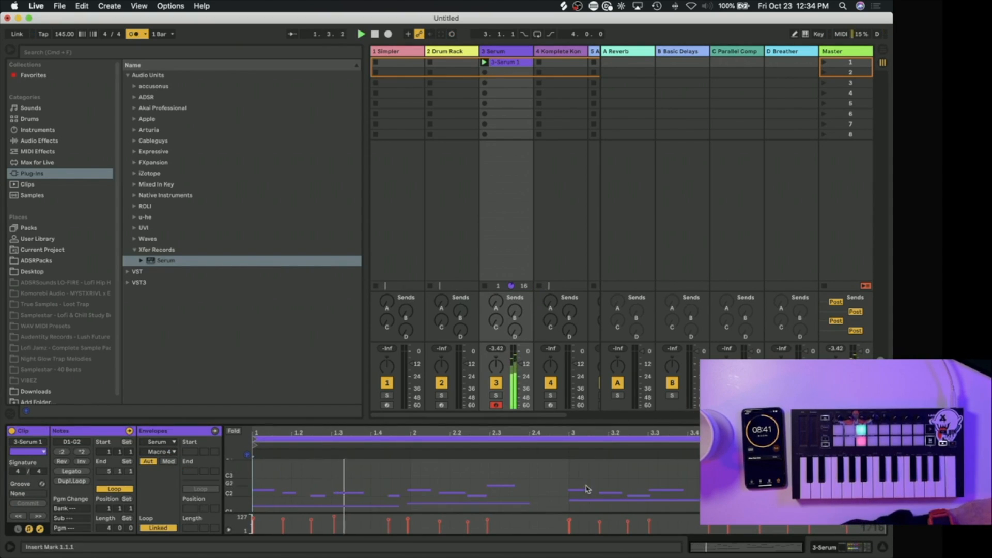
{"action": "key", "text": "super+a"}
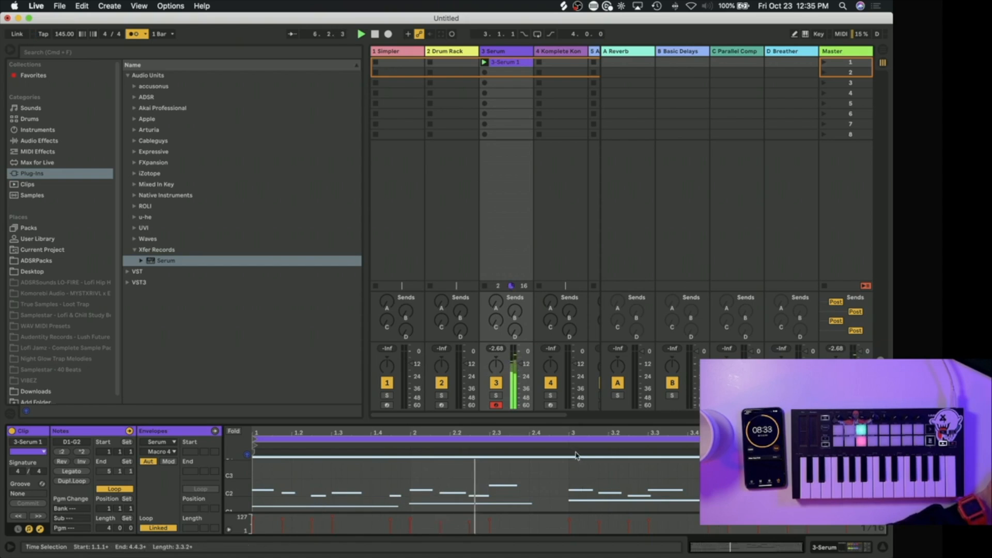
Step: Select the Drum Rack track, then switch to Splice and search the samples for "kick"
{"action": "left_click", "coordinate": [438, 58]}
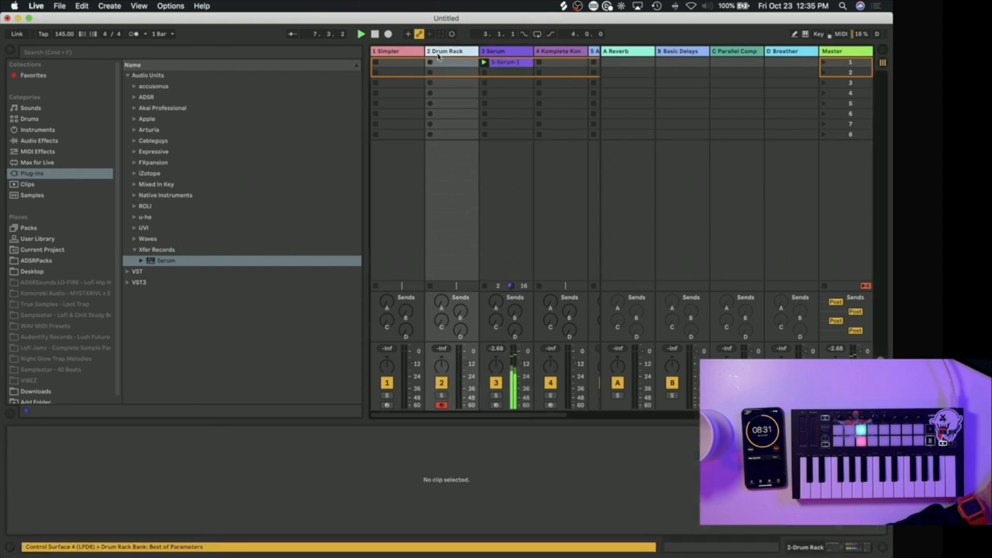
{"action": "left_click", "coordinate": [564, 6]}
{"action": "left_click", "coordinate": [617, 72]}
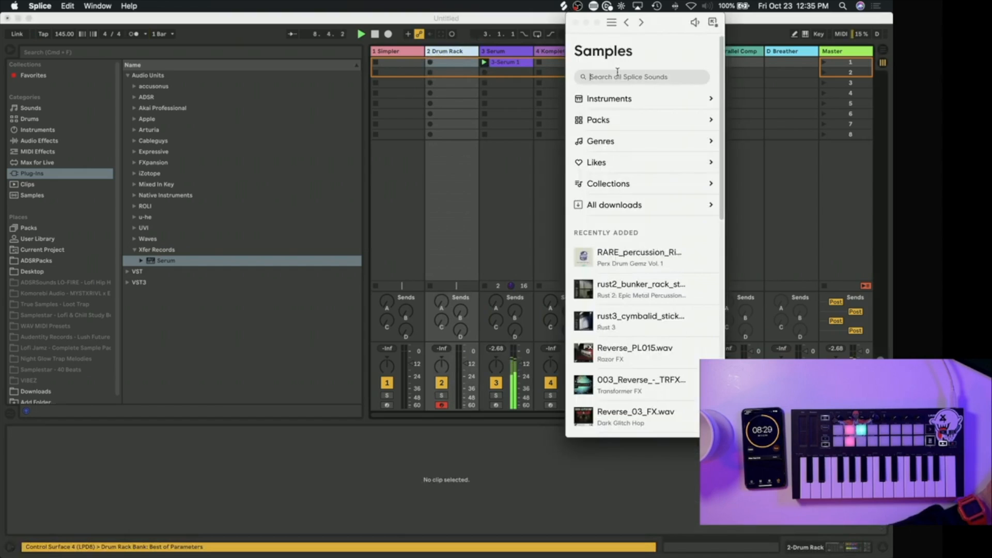
{"action": "type", "text": "kick"}
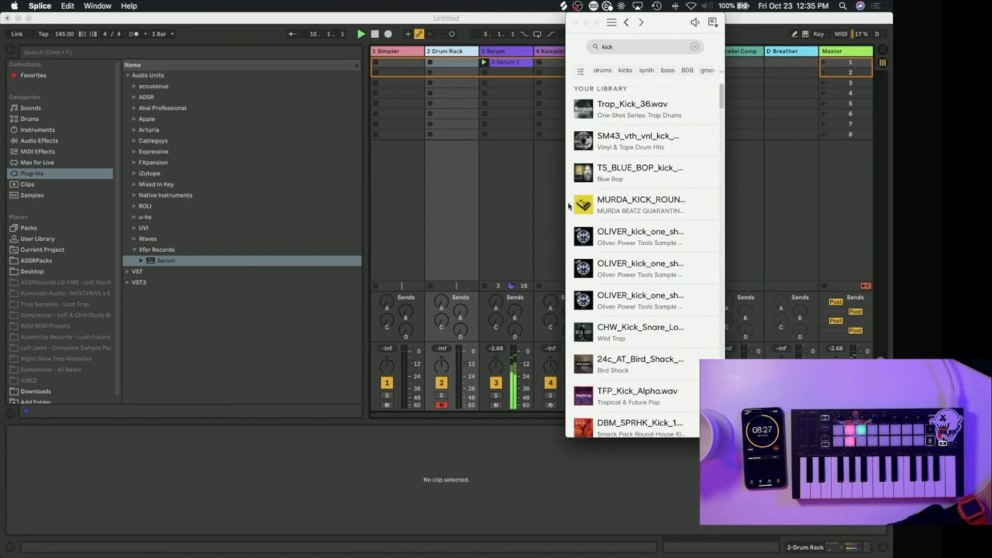
{"action": "scroll", "coordinate": [589, 294], "scroll_direction": "down", "scroll_amount": 10}
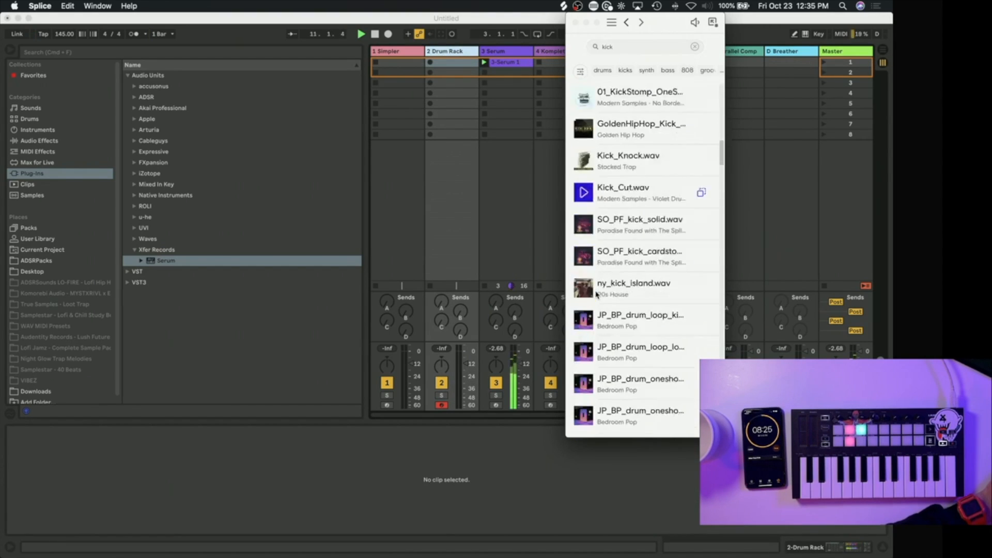
{"action": "scroll", "coordinate": [597, 294], "scroll_direction": "up", "scroll_amount": 5}
{"action": "scroll", "coordinate": [596, 295], "scroll_direction": "up", "scroll_amount": 3}
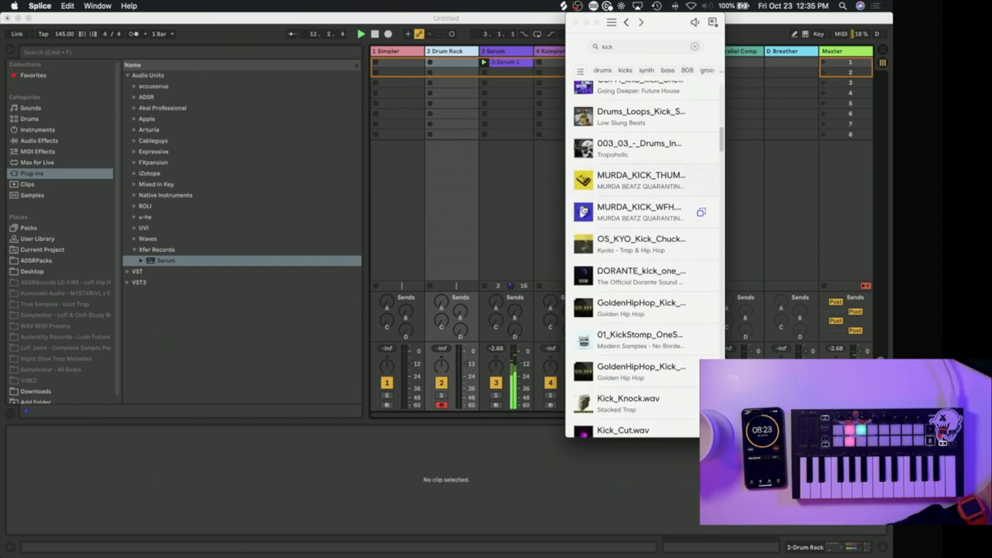
Step: Show the Drum Rack's devices and load the Splice sample MURDA_KICK_WFH onto its C1 pad
{"action": "double_click", "coordinate": [440, 53]}
{"action": "left_click", "coordinate": [565, 6]}
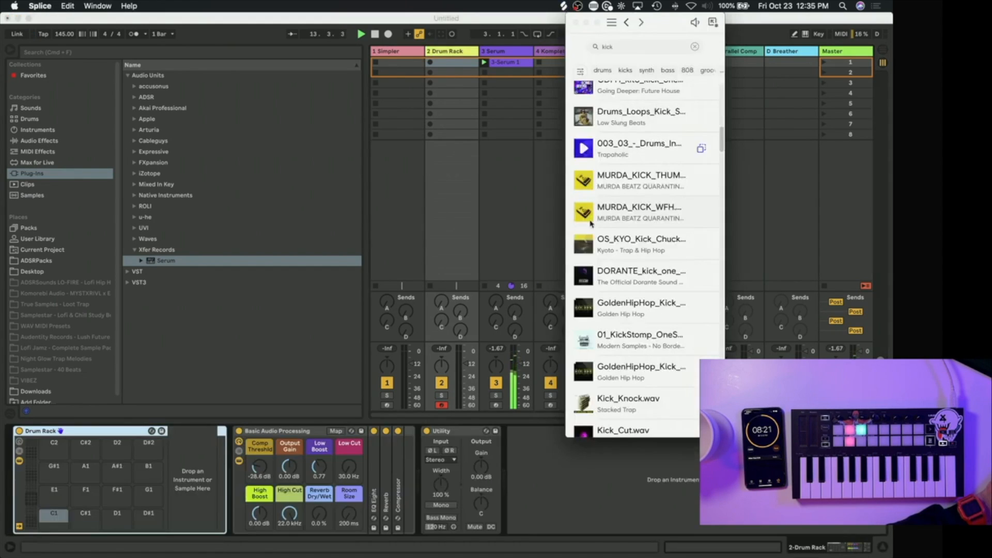
{"action": "left_click", "coordinate": [594, 213]}
{"action": "left_click_drag", "start_coordinate": [690, 215], "coordinate": [56, 519]}
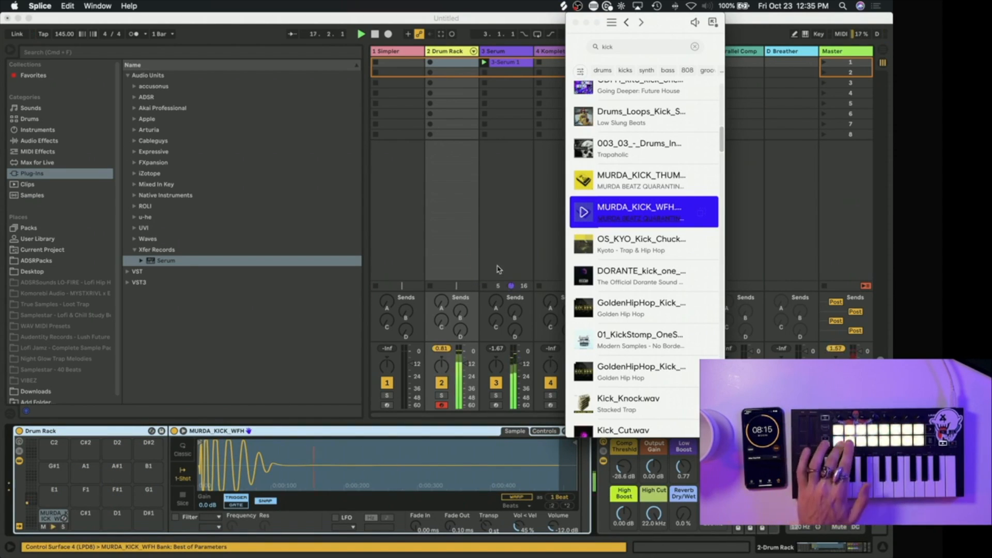
Step: Search the Splice samples for "snare" and preview the MURDA snare
{"action": "left_click", "coordinate": [634, 46]}
{"action": "type", "text": "snare"}
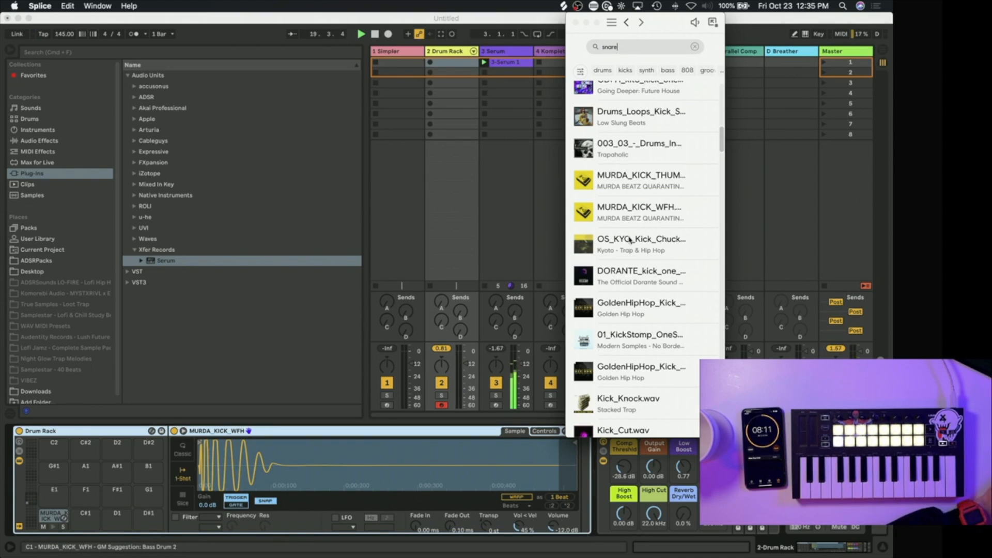
{"action": "left_click", "coordinate": [586, 336]}
{"action": "scroll", "coordinate": [586, 339], "scroll_direction": "down", "scroll_amount": 3}
{"action": "scroll", "coordinate": [586, 340], "scroll_direction": "down", "scroll_amount": 5}
{"action": "scroll", "coordinate": [587, 339], "scroll_direction": "up", "scroll_amount": 10}
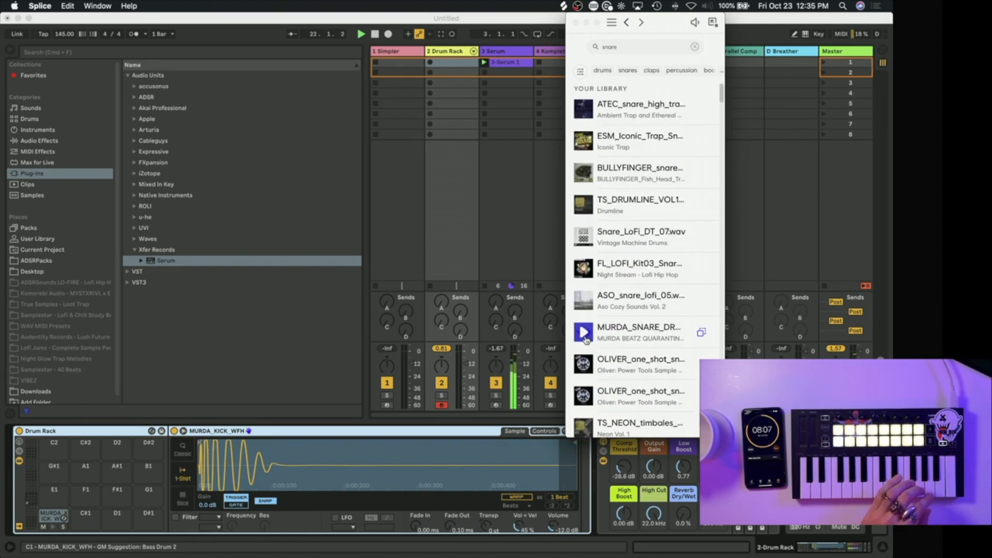
Step: Audition more snares in the list and load MURDA_SNARE_DRANK onto the Drum Rack's D1 pad
{"action": "key", "text": "Down"}
{"action": "key", "text": "Down"}
{"action": "key", "text": "Down"}
{"action": "key", "text": "Down"}
{"action": "key", "text": "Down"}
{"action": "key", "text": "Down"}
{"action": "key", "text": "Down"}
{"action": "key", "text": "Down"}
{"action": "key", "text": "Down"}
{"action": "key", "text": "Down"}
{"action": "key", "text": "Down"}
{"action": "key", "text": "Down"}
{"action": "key", "text": "Down"}
{"action": "key", "text": "Down"}
{"action": "key", "text": "Down"}
{"action": "key", "text": "Down"}
{"action": "key", "text": "Down"}
{"action": "key", "text": "Down"}
{"action": "key", "text": "Down"}
{"action": "key", "text": "Down"}
{"action": "scroll", "coordinate": [585, 339], "scroll_direction": "up", "scroll_amount": 10}
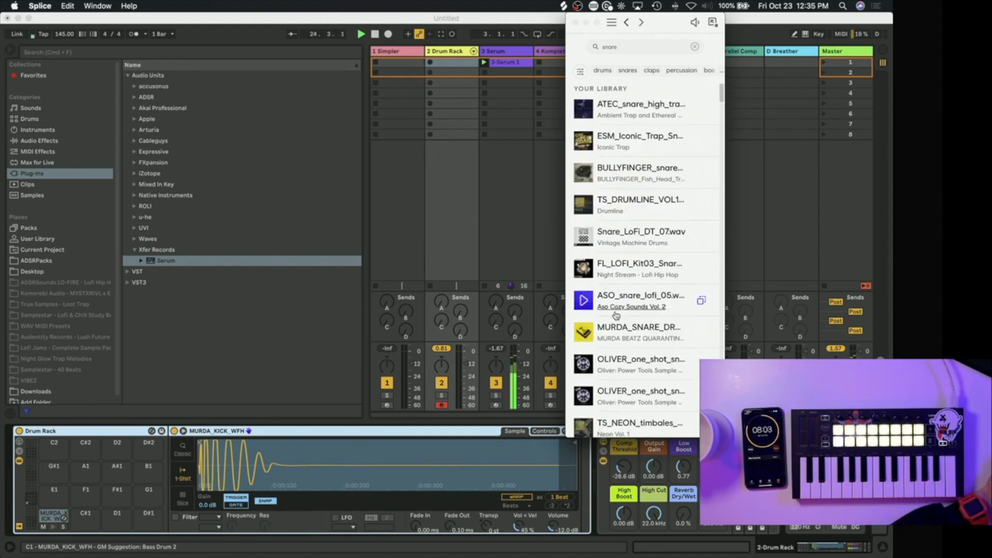
{"action": "left_click_drag", "start_coordinate": [688, 333], "coordinate": [115, 523]}
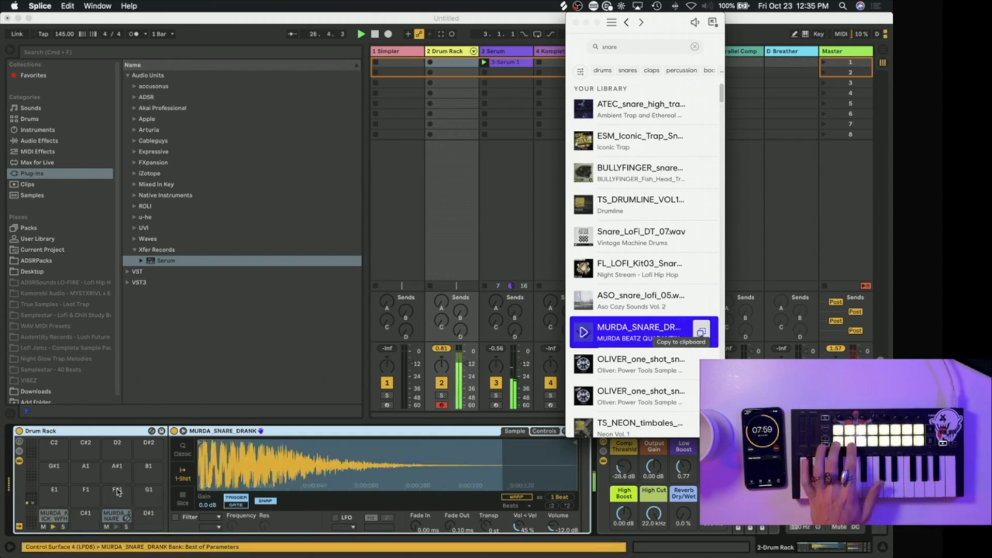
Step: Return to Live, record a kick and snare pattern into the Drum Rack track's first clip slot, and restart playback
{"action": "left_click", "coordinate": [459, 38]}
{"action": "left_click", "coordinate": [429, 62]}
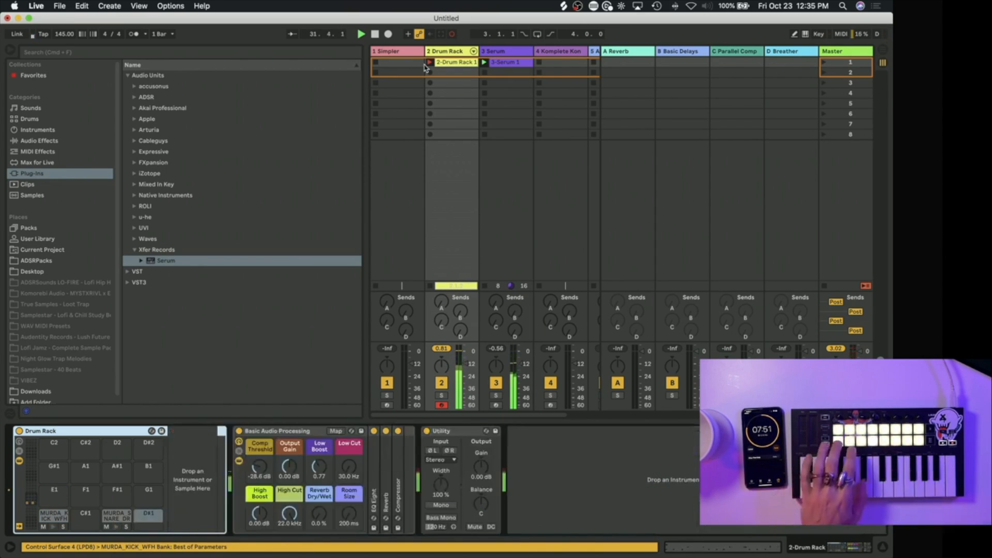
{"action": "left_click", "coordinate": [427, 65]}
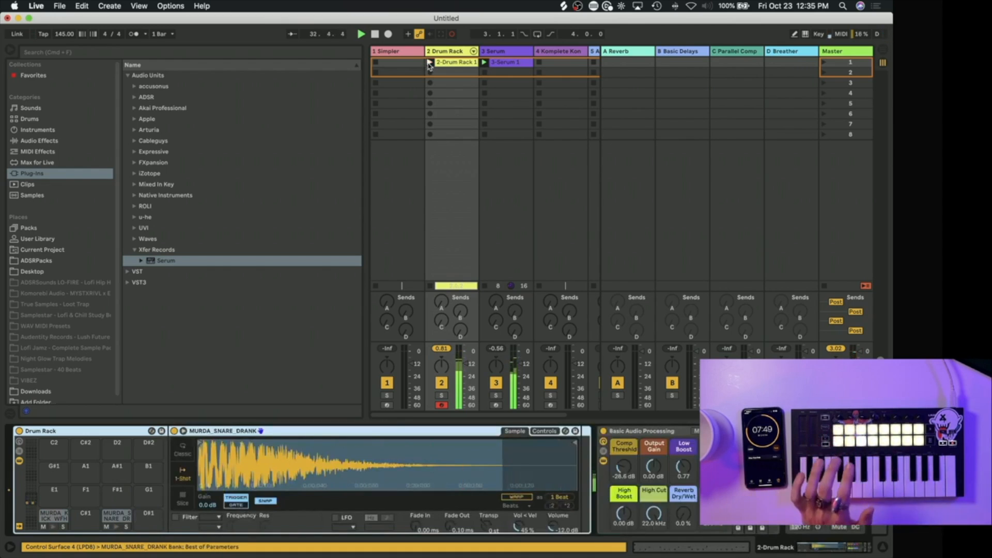
{"action": "key", "text": "space"}
{"action": "key", "text": "space"}
Step: Open the recorded Drum Rack clip and quantize all its notes
{"action": "double_click", "coordinate": [463, 62]}
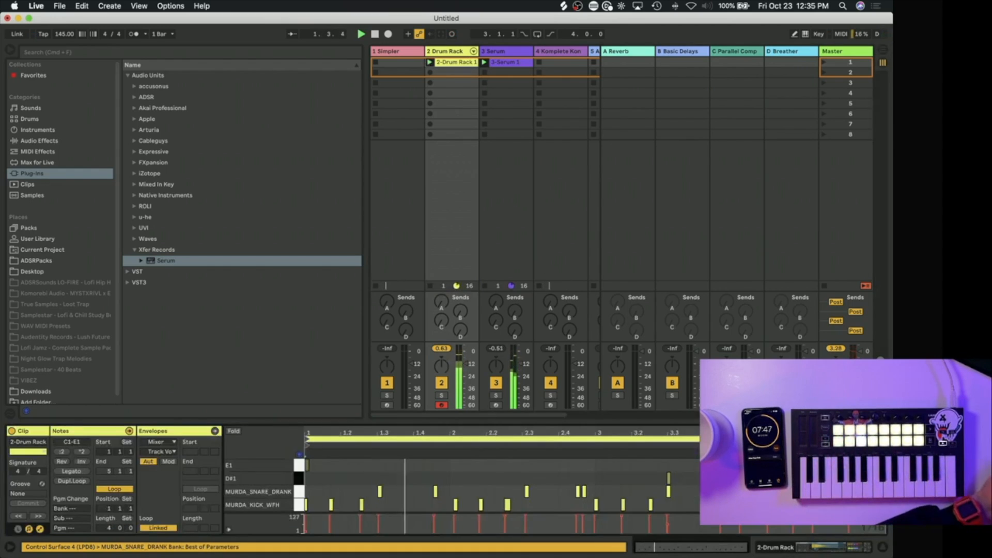
{"action": "double_click", "coordinate": [867, 492]}
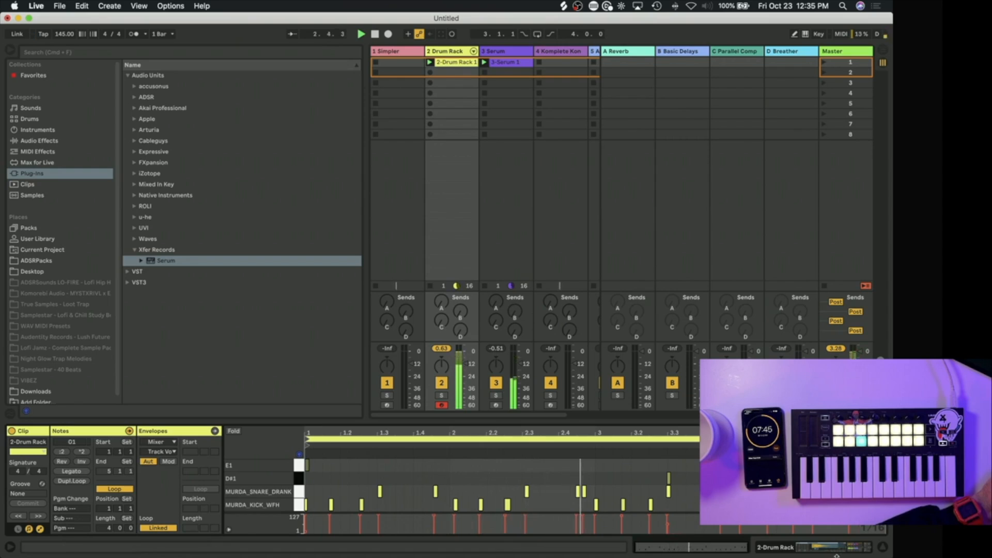
{"action": "key", "text": "super+a"}
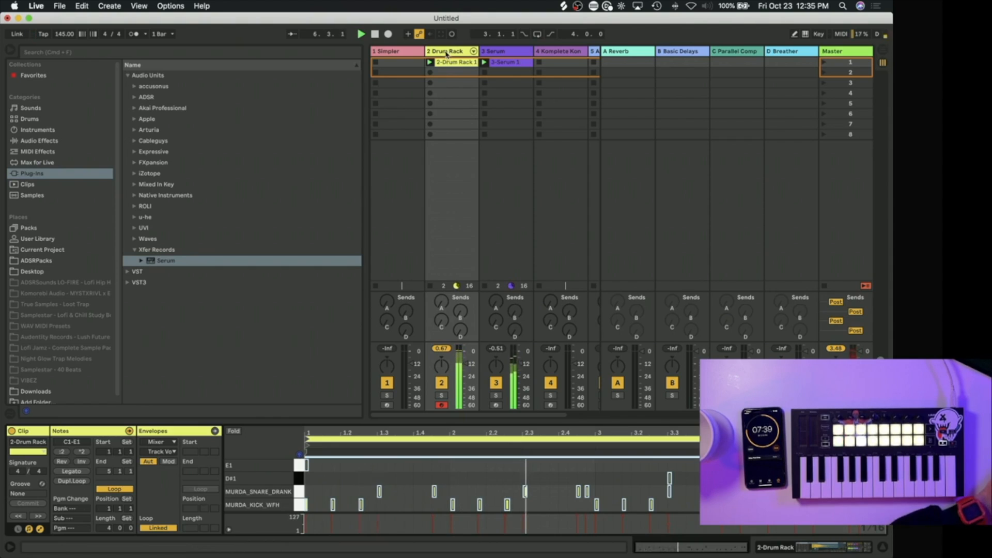
Step: Add the Compressor audio effect to the 3 Serum track
{"action": "left_click", "coordinate": [509, 53]}
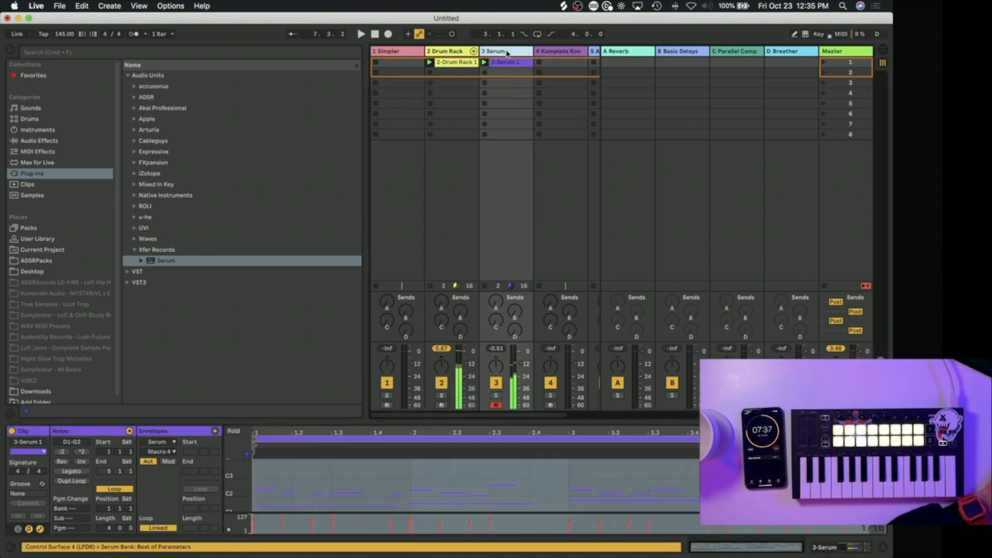
{"action": "left_click", "coordinate": [51, 141]}
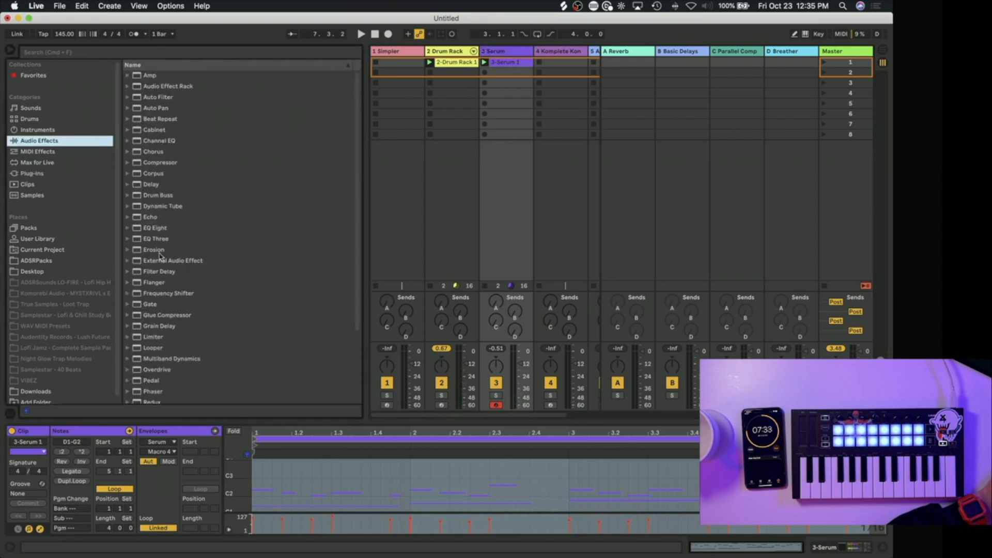
{"action": "left_click_drag", "start_coordinate": [170, 160], "coordinate": [475, 171]}
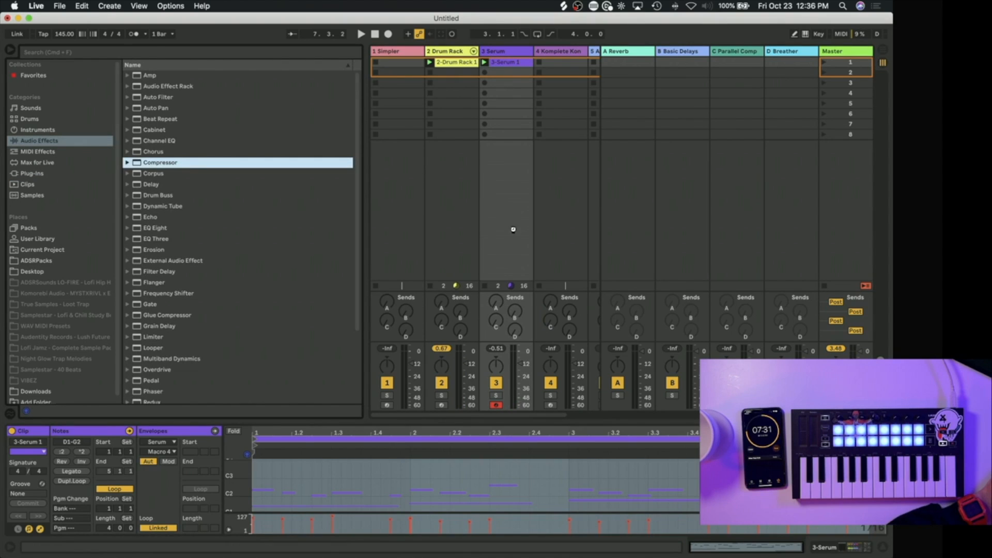
{"action": "left_click_drag", "start_coordinate": [513, 229], "coordinate": [512, 231]}
Step: Sidechain the Serum track's Compressor to 2-Drum Rack's MURDA KICK WFH | Pre FX signal with a threshold of about -29 dB during playback
{"action": "left_click", "coordinate": [394, 431]}
{"action": "left_click", "coordinate": [406, 459]}
{"action": "left_click", "coordinate": [412, 371]}
{"action": "left_click", "coordinate": [412, 468]}
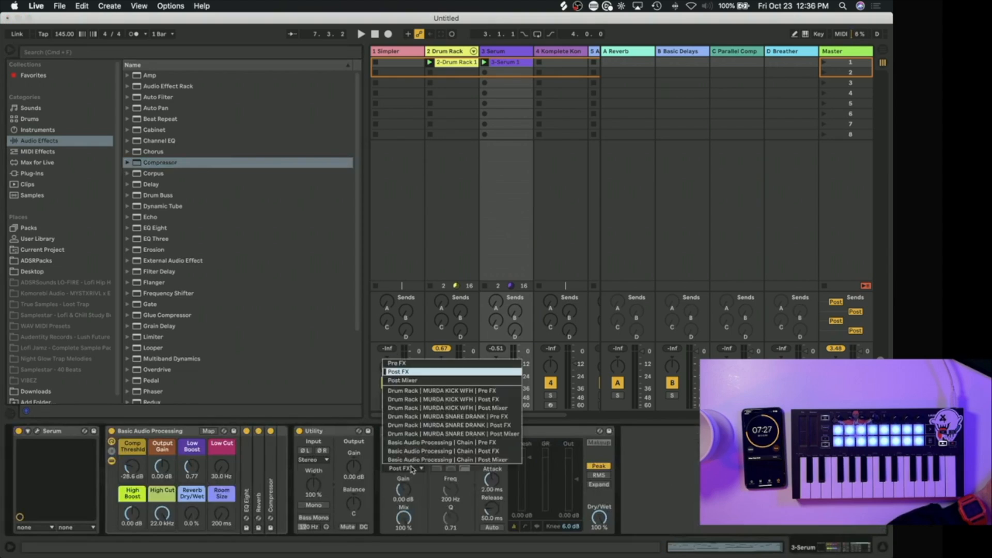
{"action": "left_click", "coordinate": [412, 391]}
{"action": "key", "text": "space"}
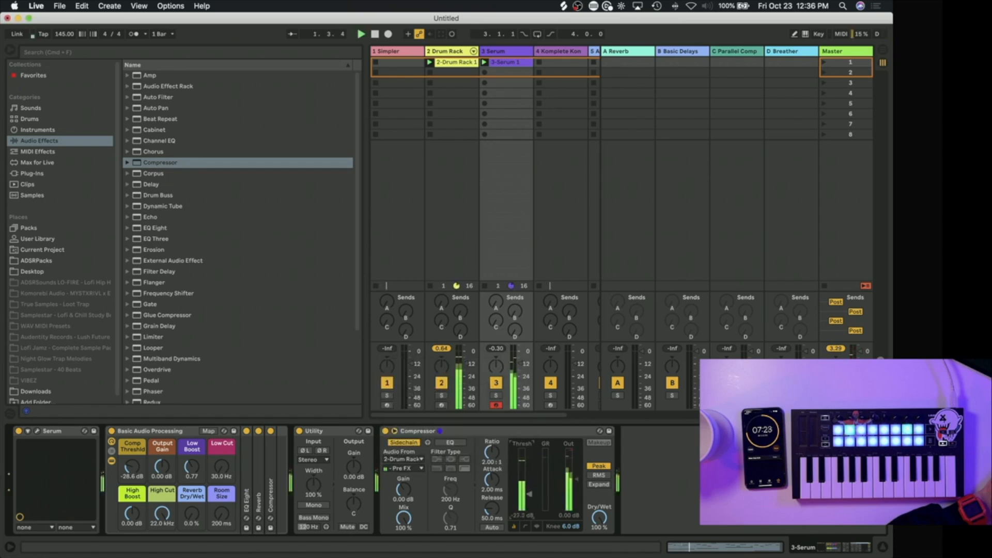
{"action": "left_click", "coordinate": [408, 468]}
{"action": "left_click", "coordinate": [425, 364]}
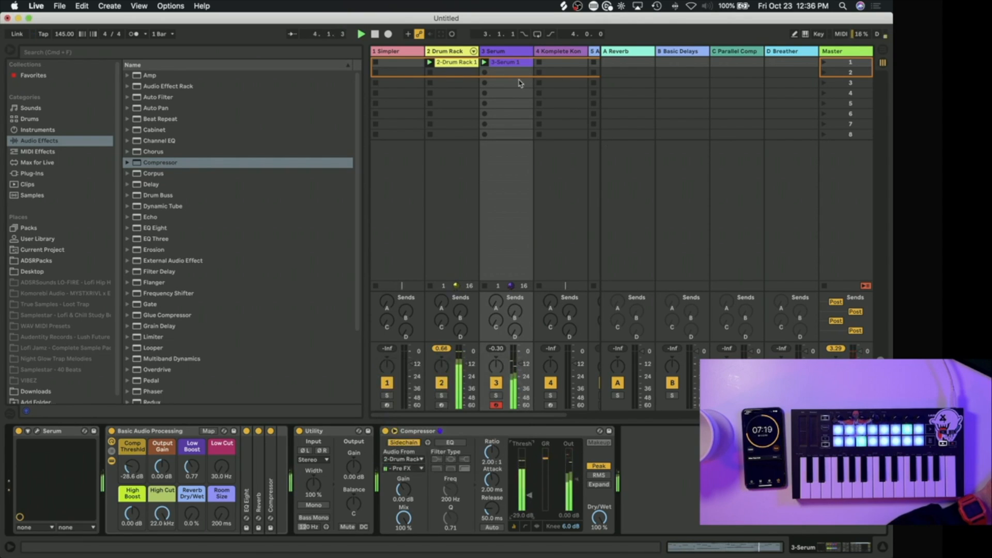
Step: Hide Live's browser, switch to Splice, search for "vocal" and audition the samples found
{"action": "key", "text": "super+alt+b"}
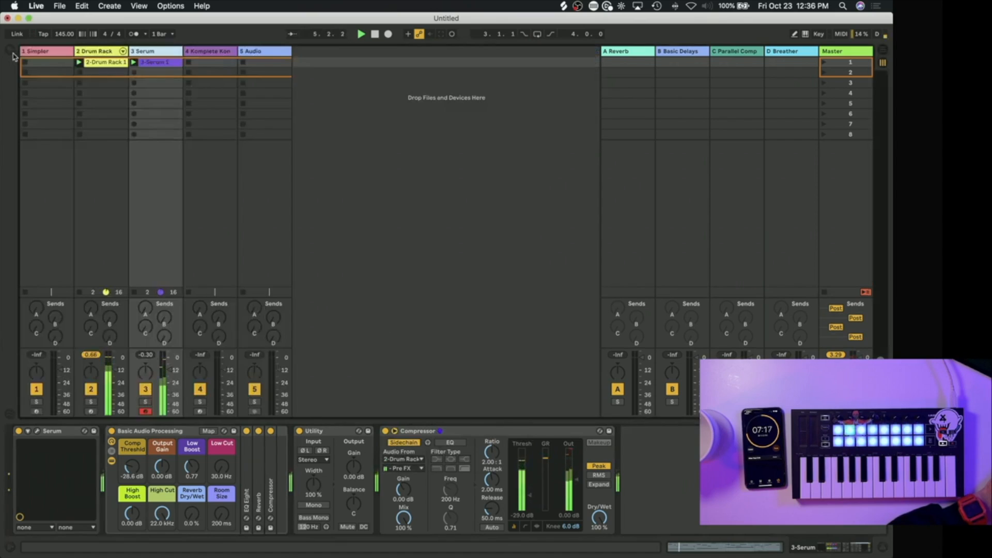
{"action": "left_click", "coordinate": [564, 6]}
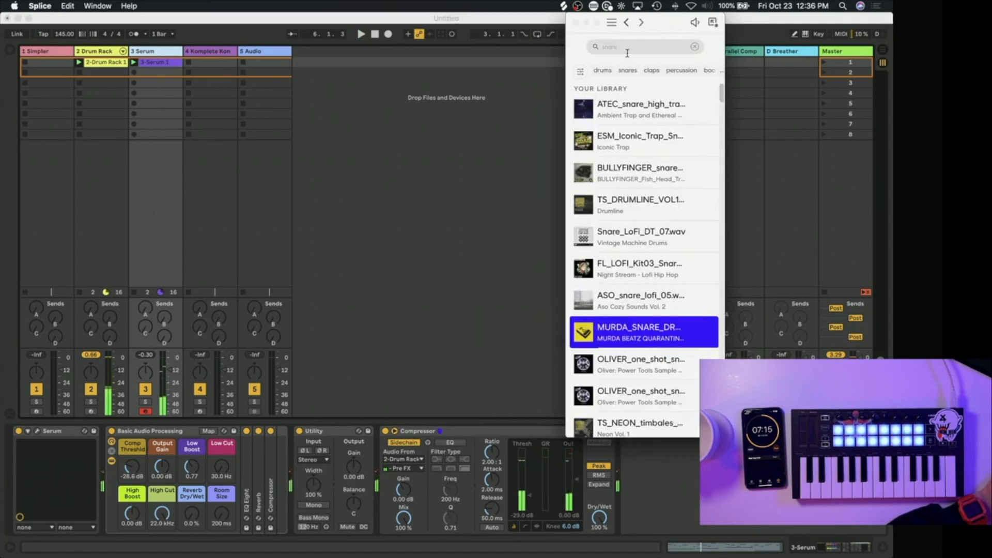
{"action": "double_click", "coordinate": [626, 50]}
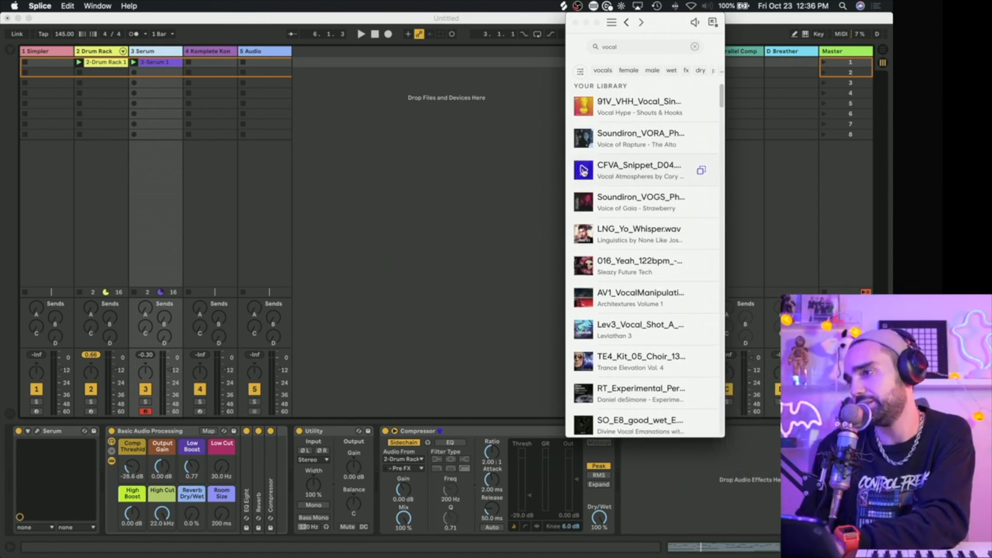
{"action": "scroll", "coordinate": [583, 234], "scroll_direction": "down", "scroll_amount": 2}
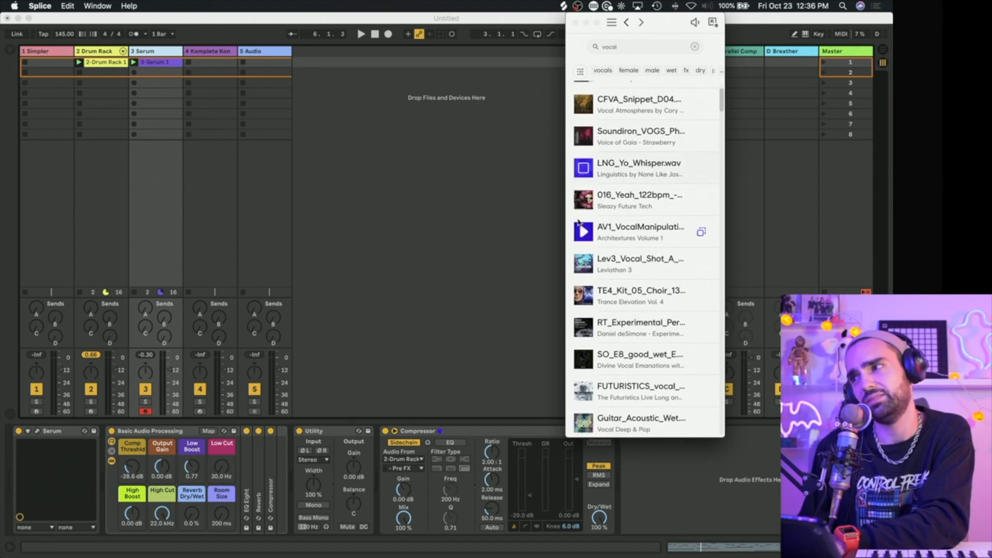
{"action": "scroll", "coordinate": [583, 266], "scroll_direction": "down", "scroll_amount": 1}
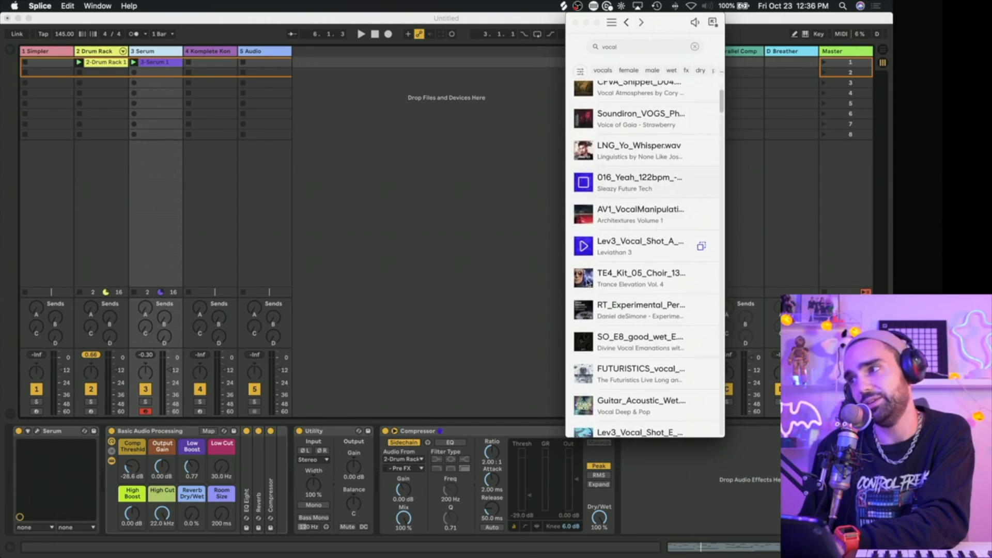
{"action": "scroll", "coordinate": [582, 299], "scroll_direction": "down", "scroll_amount": 5}
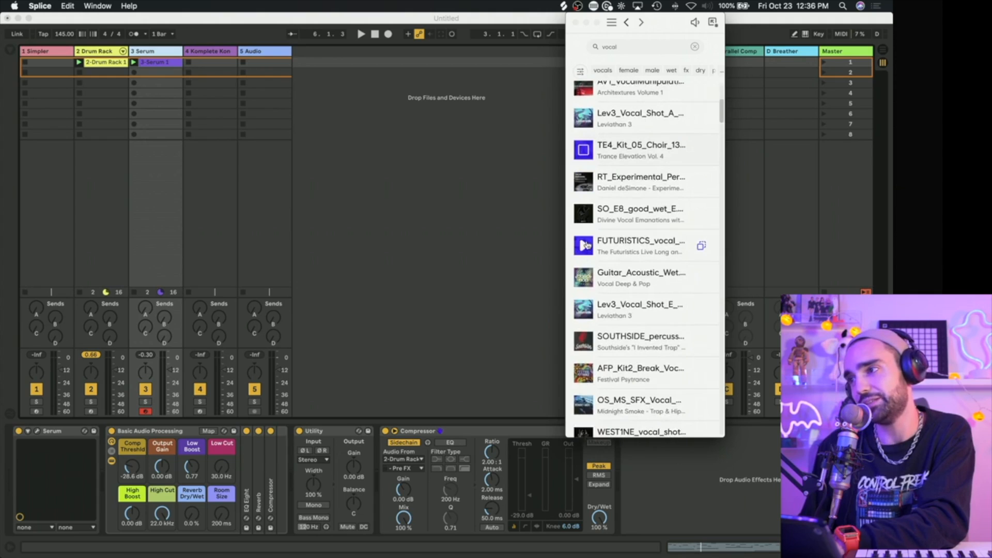
{"action": "scroll", "coordinate": [584, 309], "scroll_direction": "down", "scroll_amount": 5}
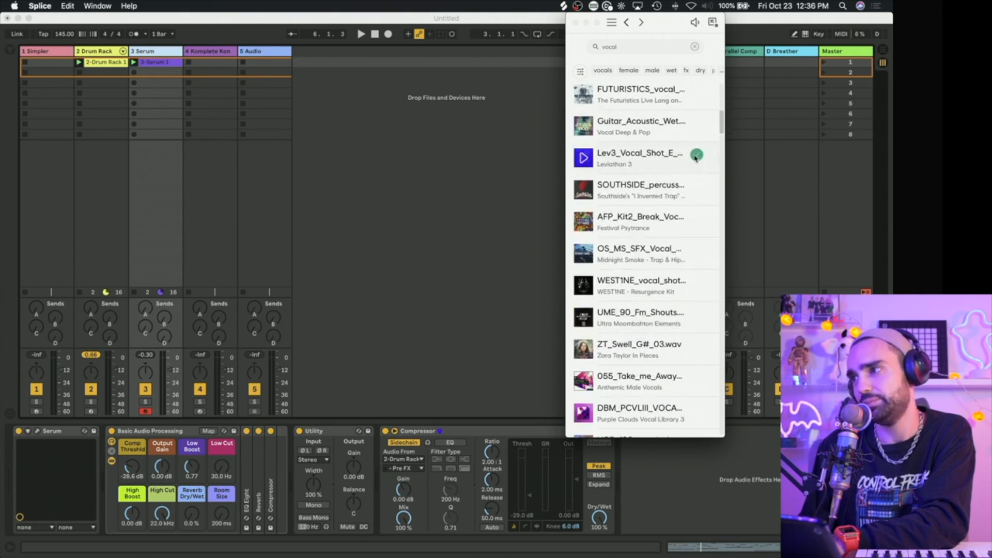
Step: Show the Simpler track's devices, audition more vocals in Splice, and load the DBM_PCVLIII vocal sample into Simpler
{"action": "double_click", "coordinate": [31, 53]}
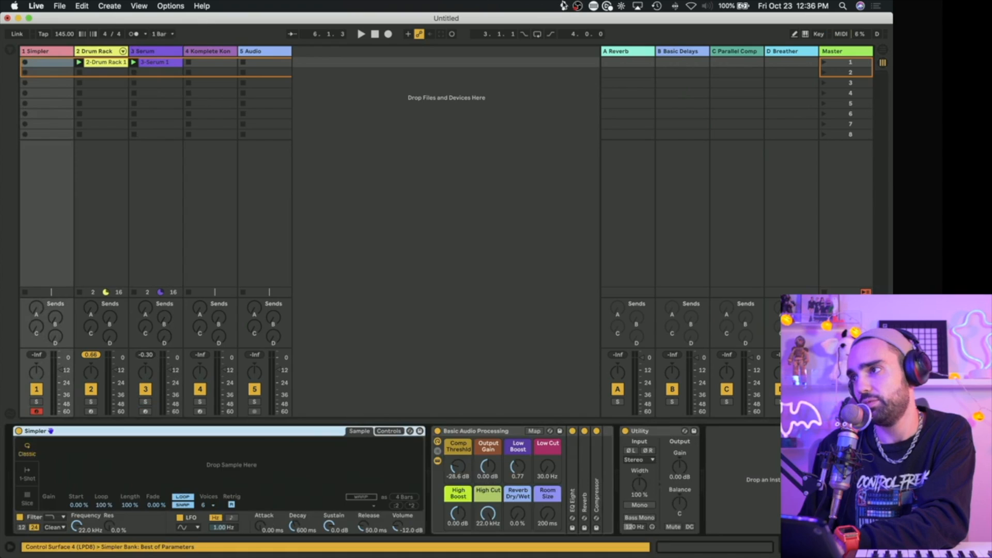
{"action": "left_click", "coordinate": [563, 6]}
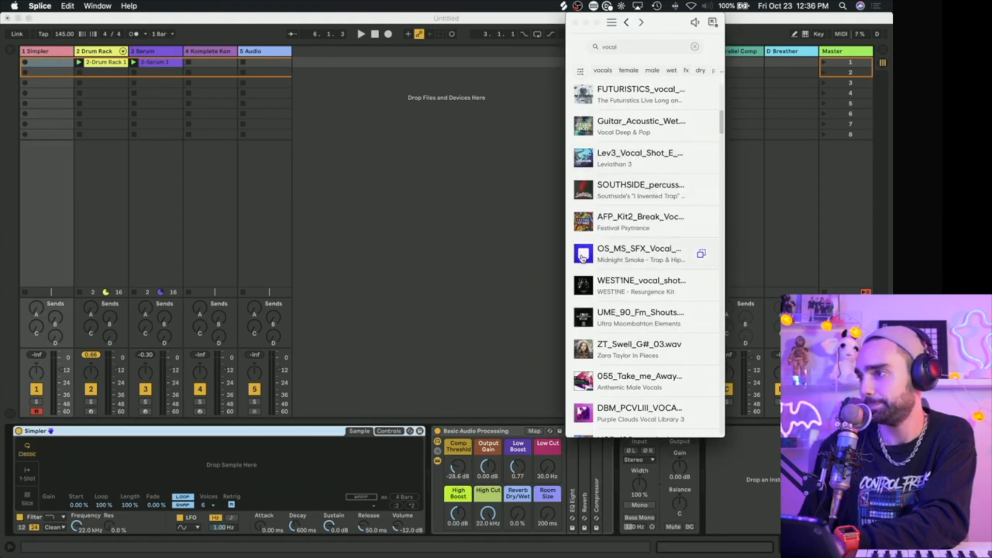
{"action": "scroll", "coordinate": [588, 331], "scroll_direction": "down", "scroll_amount": 1}
{"action": "scroll", "coordinate": [589, 340], "scroll_direction": "down", "scroll_amount": 3}
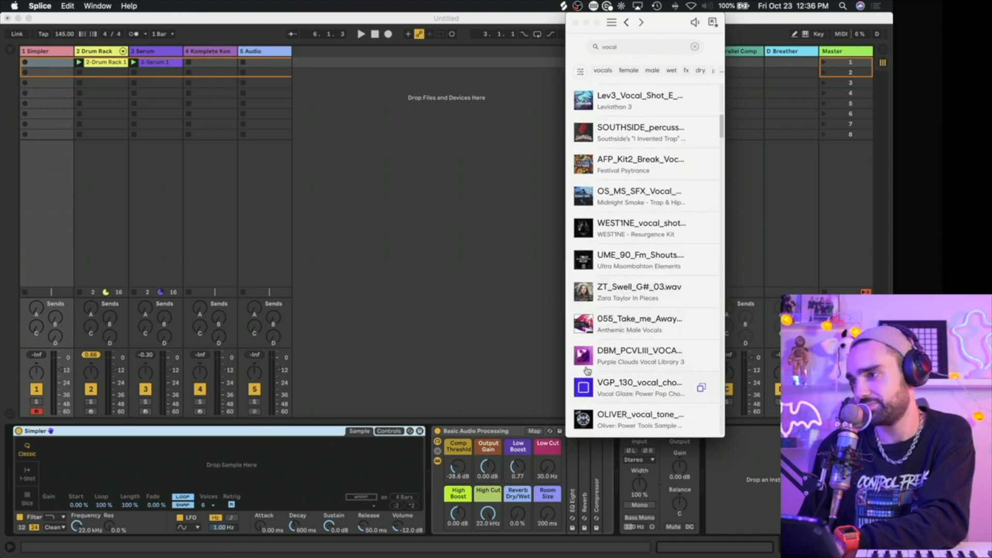
{"action": "scroll", "coordinate": [701, 357], "scroll_direction": "down", "scroll_amount": 3}
{"action": "left_click_drag", "start_coordinate": [701, 327], "coordinate": [347, 470]}
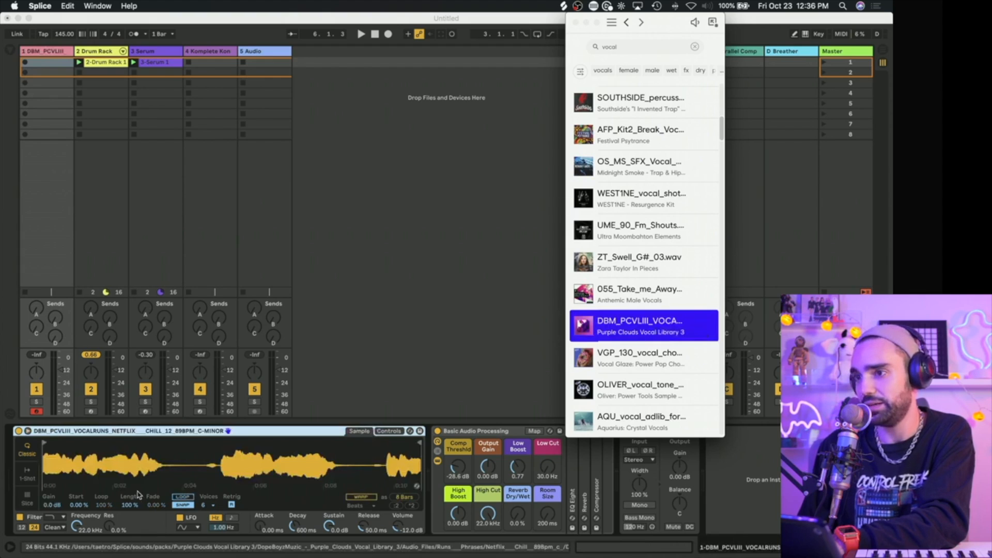
Step: Trim the vocal in Simpler to end just before 1.3 and warp it in Tones mode
{"action": "left_click_drag", "start_coordinate": [420, 447], "coordinate": [51, 447]}
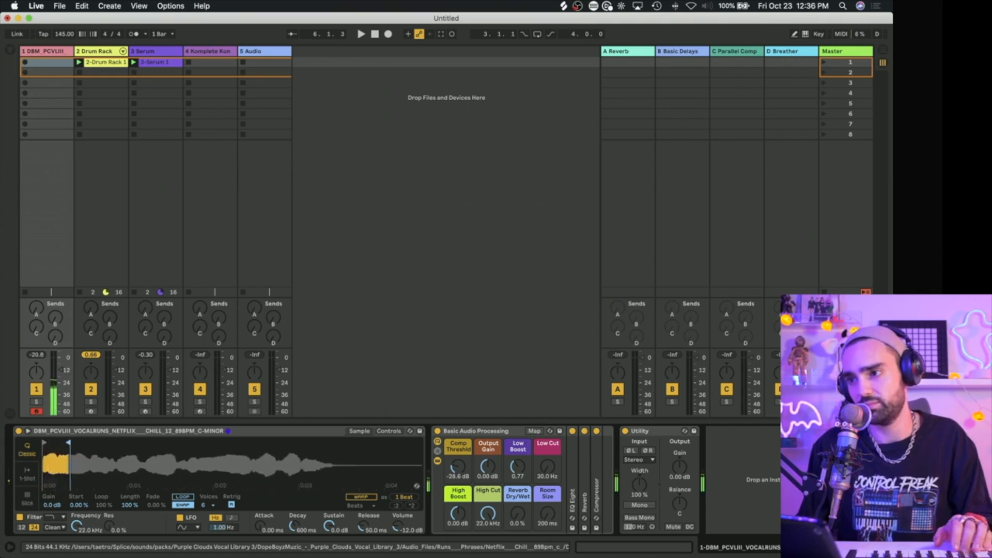
{"action": "left_click", "coordinate": [362, 498]}
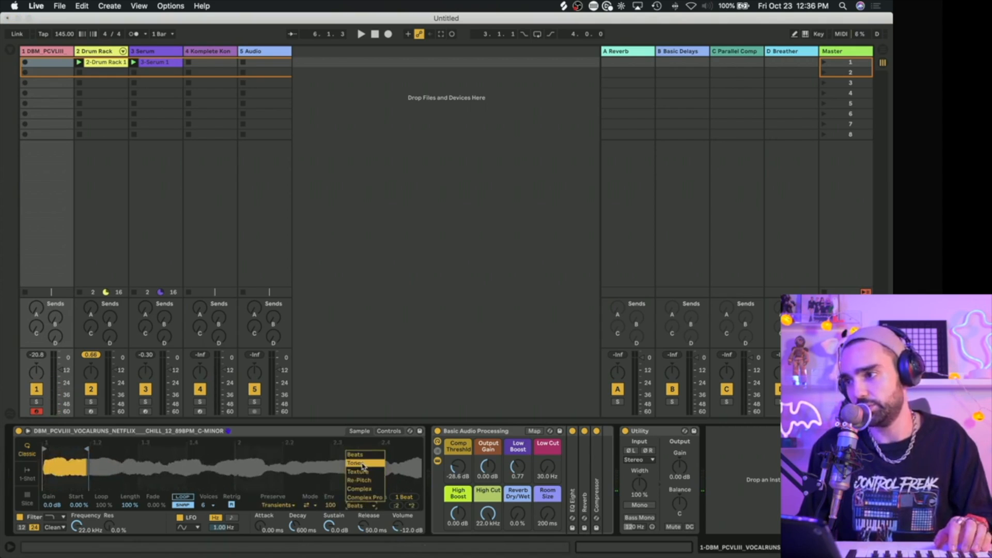
{"action": "left_click", "coordinate": [363, 464]}
{"action": "mouse_move", "coordinate": [113, 449]}
{"action": "left_mouse_down"}
{"action": "mouse_move", "coordinate": [223, 455]}
{"action": "mouse_move", "coordinate": [132, 460]}
{"action": "left_mouse_up"}
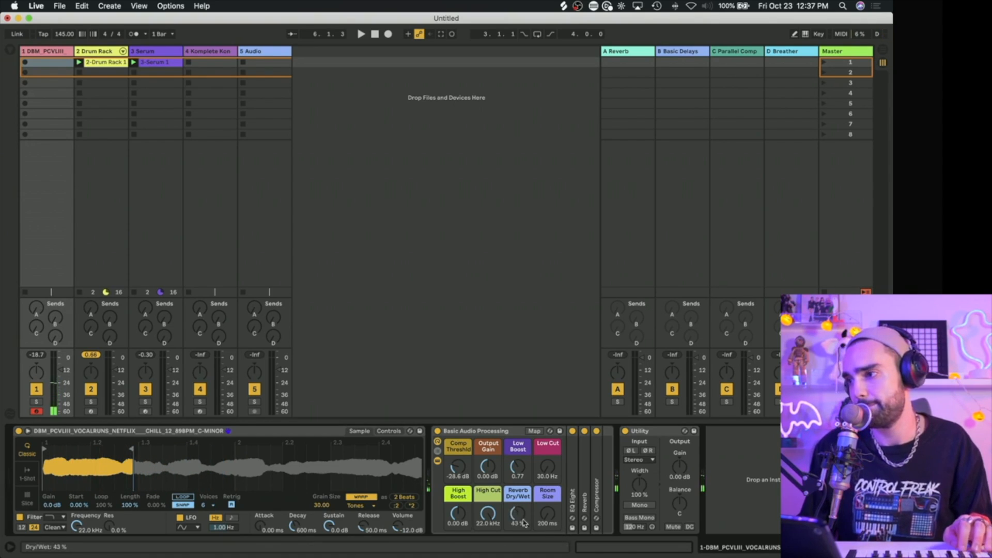
Step: Switch Simpler to 1-Shot mode, set its fade-out to 37.5 ms, and start playback
{"action": "left_click", "coordinate": [28, 478]}
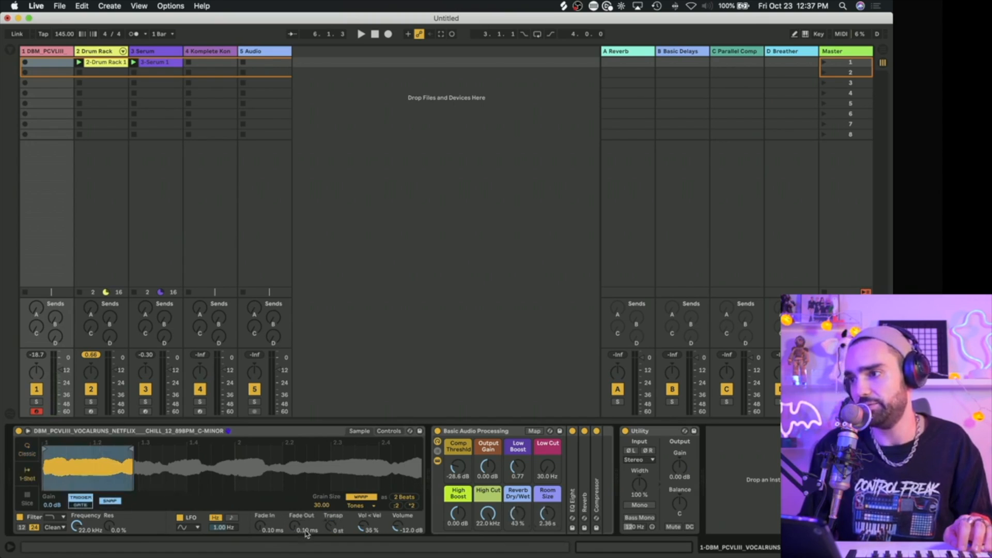
{"action": "left_click_drag", "start_coordinate": [296, 528], "coordinate": [296, 525]}
{"action": "left_click", "coordinate": [725, 480]}
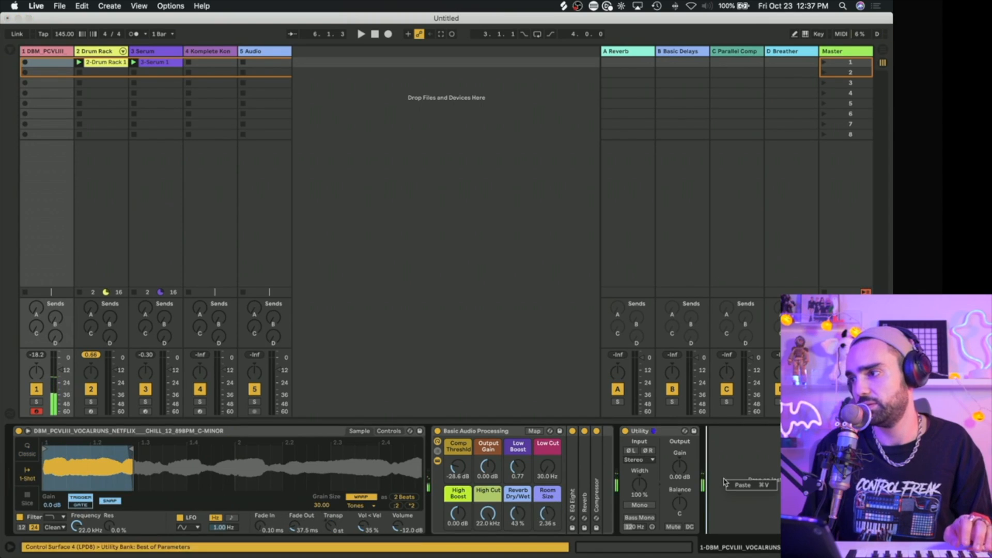
{"action": "left_click", "coordinate": [510, 313]}
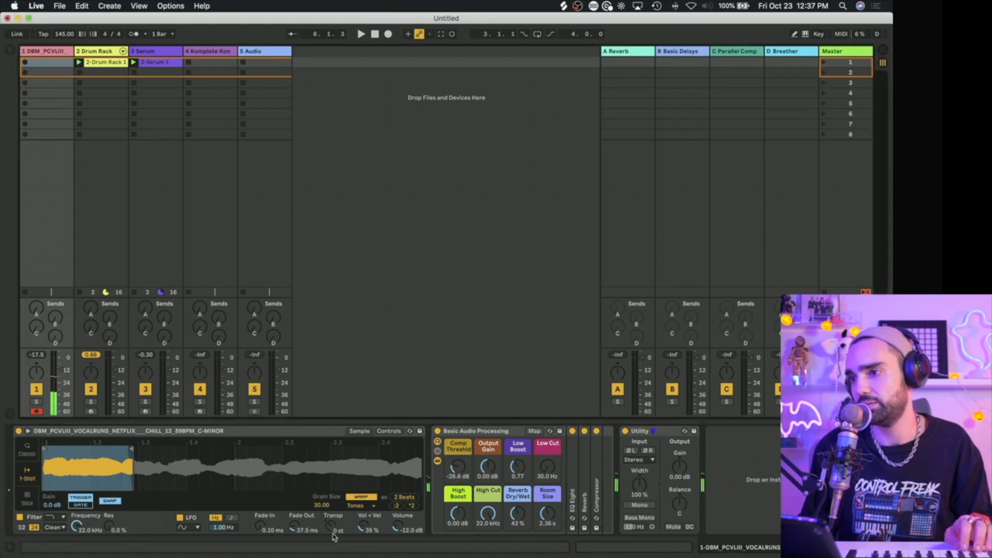
{"action": "key", "text": "space"}
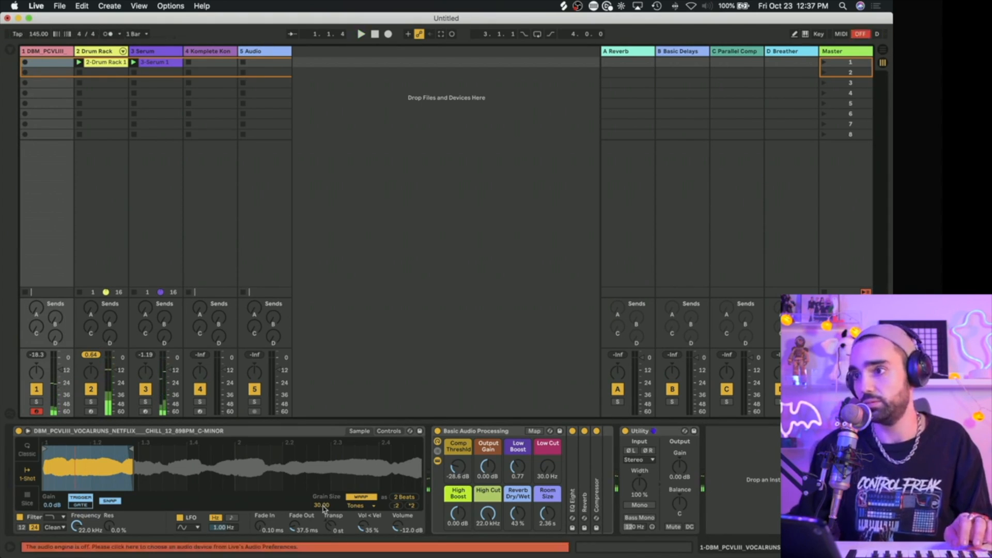
Step: Choose Komplete Audio 6 MK2 as the audio output device in the audio preferences and restart playback
{"action": "left_click", "coordinate": [51, 550]}
{"action": "left_click", "coordinate": [495, 210]}
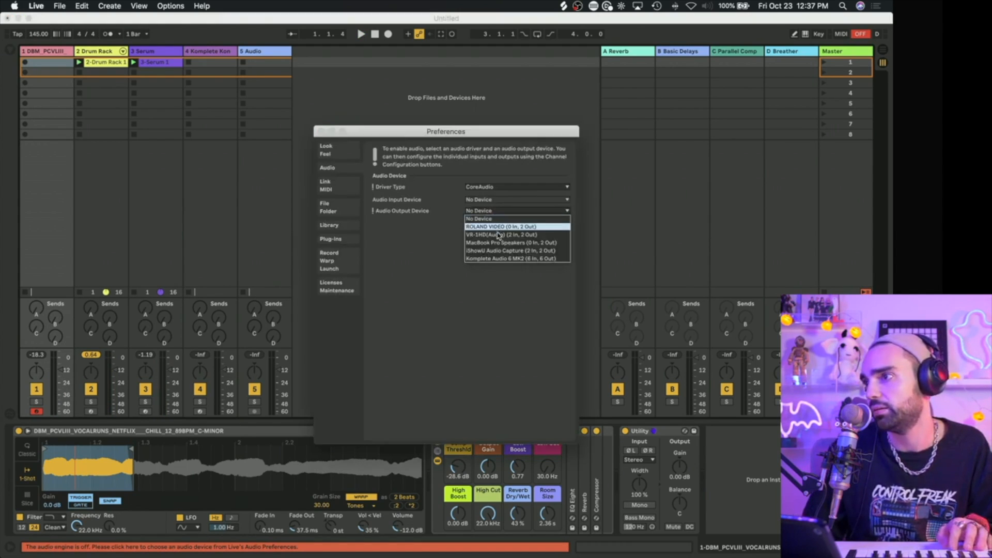
{"action": "left_click", "coordinate": [504, 260]}
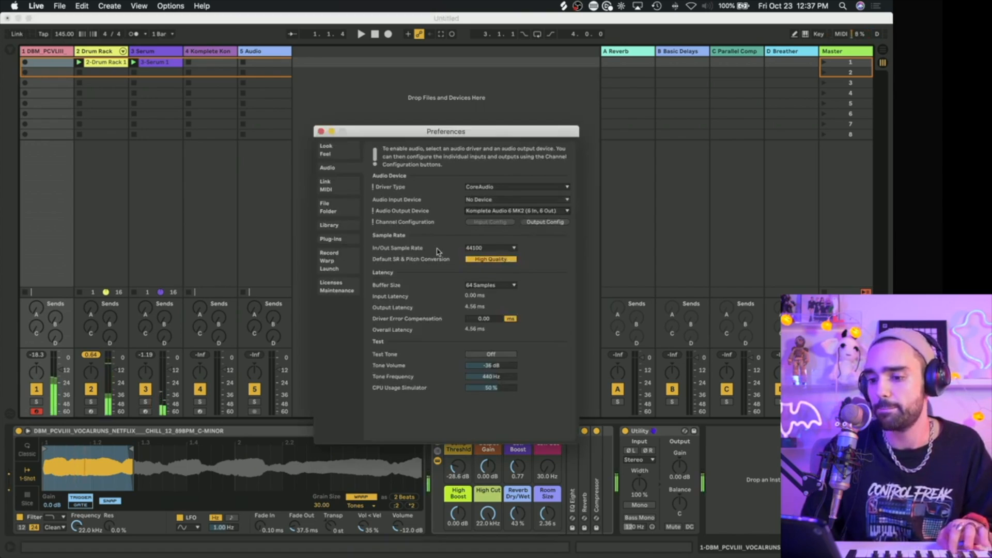
{"action": "left_click", "coordinate": [321, 132]}
{"action": "key", "text": "space"}
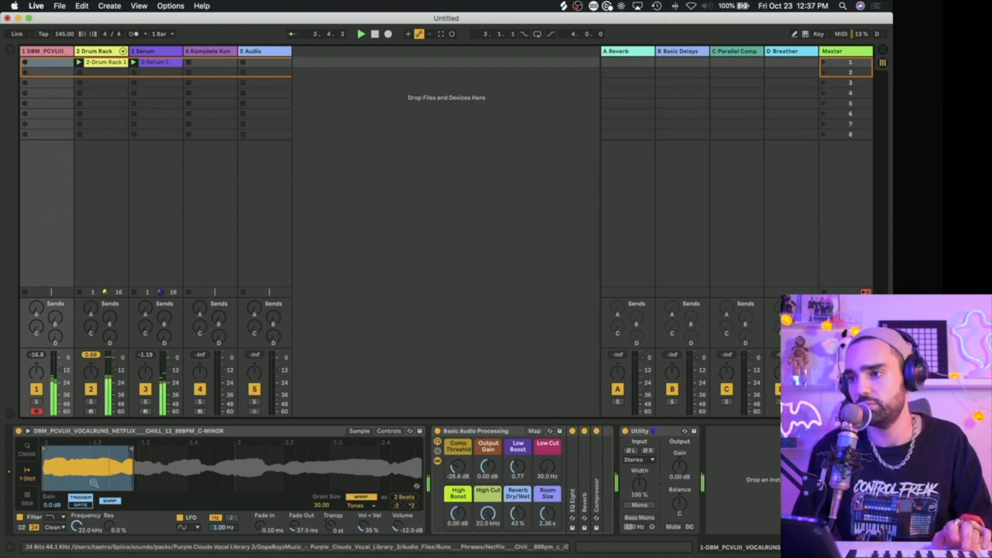
Step: Move the vocal sample's start slightly later, and set the rack's Reverb Dry/Wet to 57% and Room Size to 4.24 s
{"action": "left_click_drag", "start_coordinate": [45, 444], "coordinate": [53, 448]}
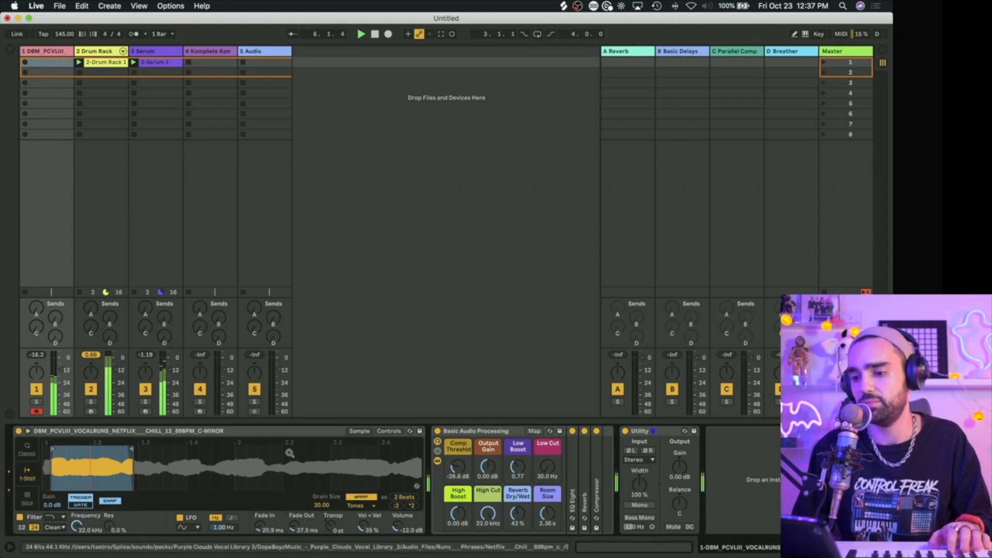
{"action": "left_click_drag", "start_coordinate": [518, 514], "coordinate": [547, 505]}
{"action": "left_click_drag", "start_coordinate": [518, 514], "coordinate": [517, 509]}
Step: Raise the vocal track's Basic Delays send to -27.7 dB, and set High Cut to 4.63 kHz and Low Cut to 295 Hz
{"action": "left_click_drag", "start_coordinate": [55, 318], "coordinate": [55, 314]}
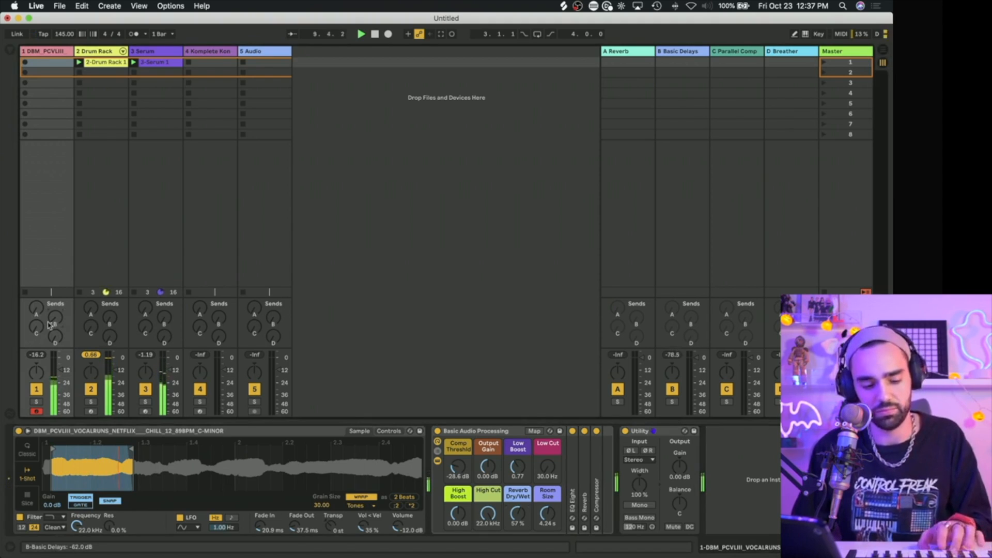
{"action": "left_click_drag", "start_coordinate": [55, 317], "coordinate": [55, 316]}
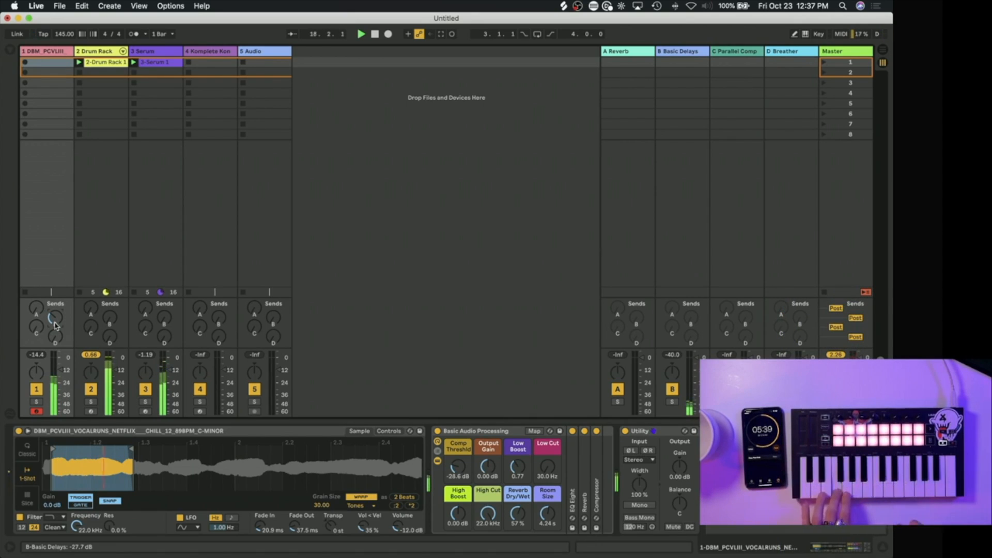
{"action": "left_click_drag", "start_coordinate": [487, 513], "coordinate": [488, 534]}
{"action": "left_click_drag", "start_coordinate": [547, 466], "coordinate": [547, 451]}
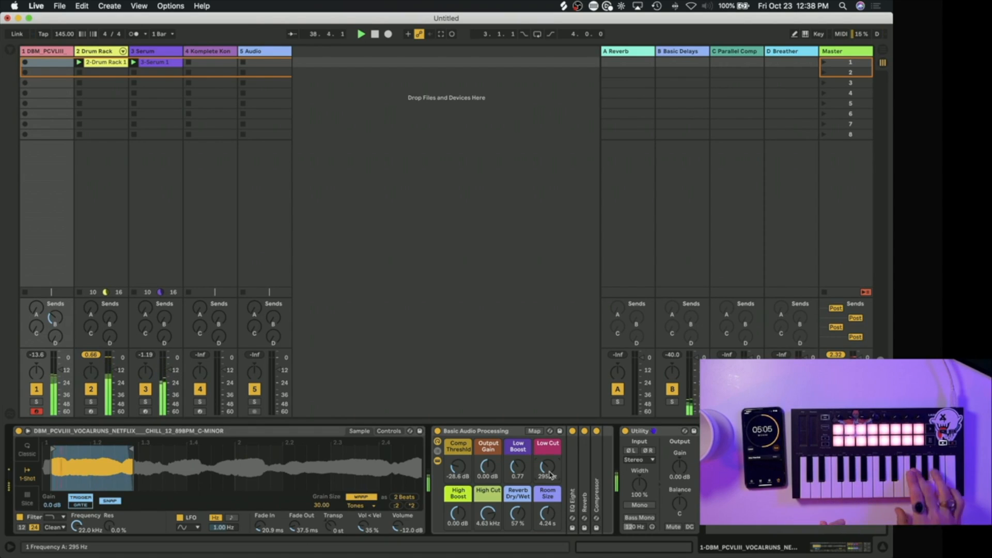
Step: Return Simpler to Classic mode, record a vocal melody into the track's first clip slot, and open the recorded clip
{"action": "left_click", "coordinate": [29, 454]}
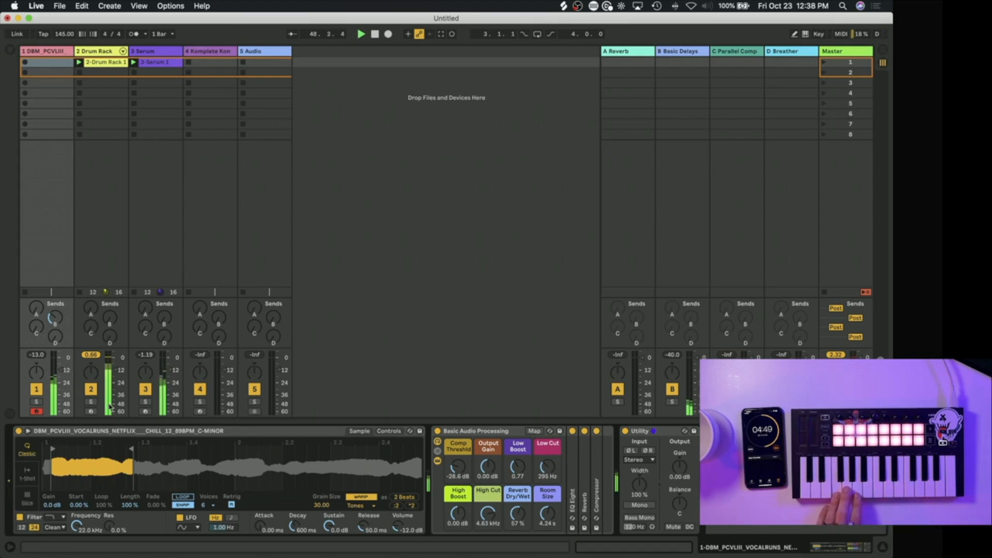
{"action": "left_click", "coordinate": [24, 63]}
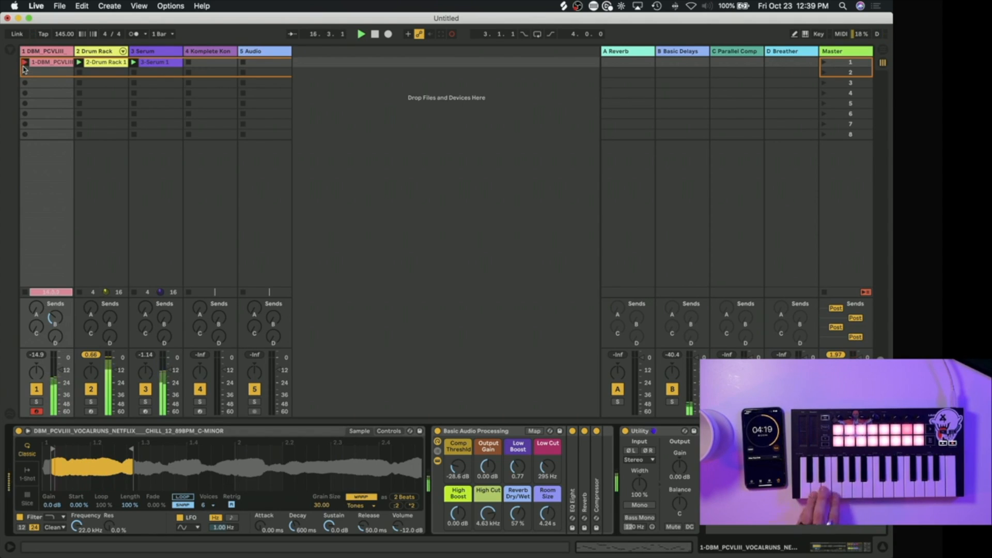
{"action": "left_click", "coordinate": [24, 63]}
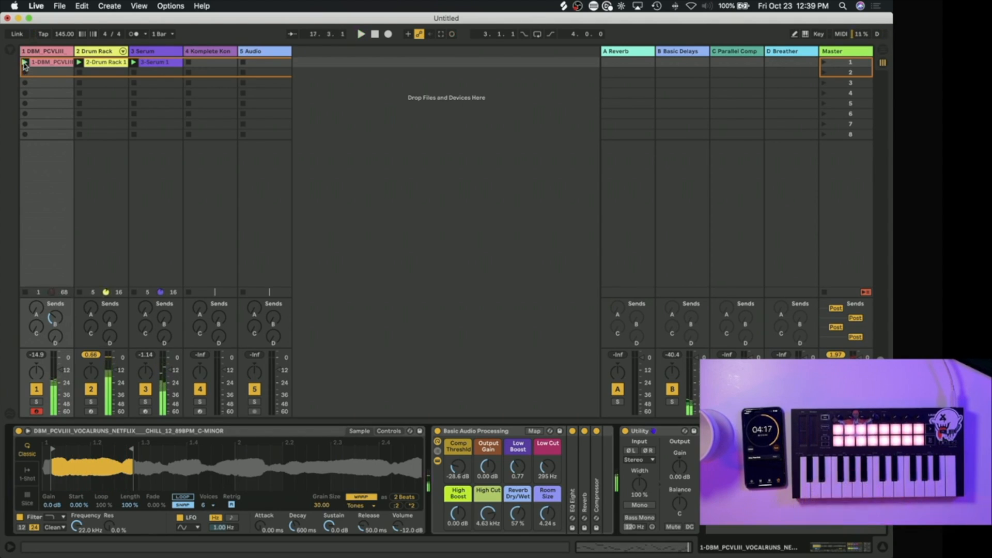
{"action": "left_click", "coordinate": [46, 66]}
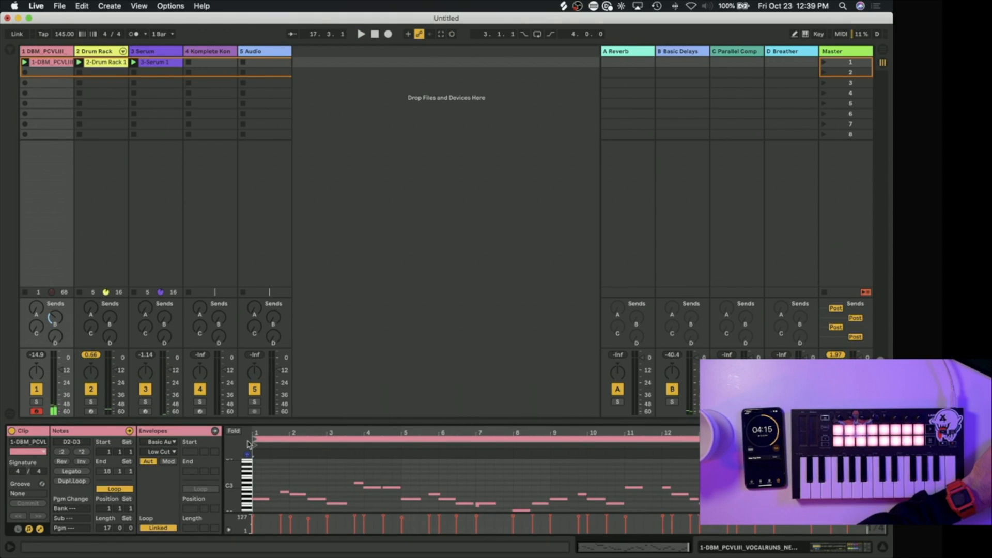
Step: Move the vocal clip's loop start to bar 9, auditioning the melody from different start points
{"action": "left_click_drag", "start_coordinate": [254, 438], "coordinate": [448, 439]}
{"action": "key", "text": "b"}
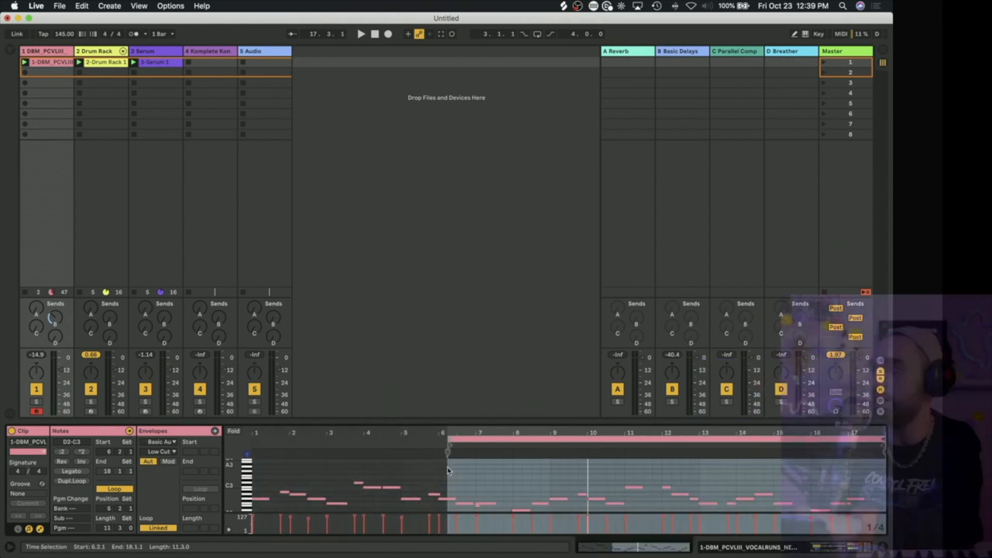
{"action": "mouse_move", "coordinate": [448, 439]}
{"action": "left_mouse_down"}
{"action": "mouse_move", "coordinate": [683, 444]}
{"action": "mouse_move", "coordinate": [662, 456]}
{"action": "left_mouse_up"}
{"action": "key", "text": "space"}
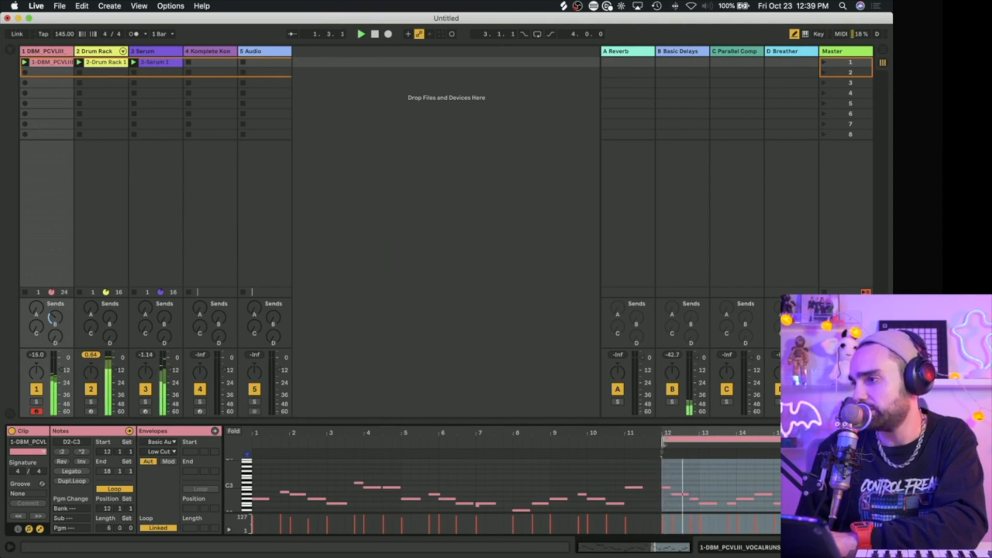
{"action": "mouse_move", "coordinate": [663, 440]}
{"action": "left_mouse_down"}
{"action": "mouse_move", "coordinate": [515, 454]}
{"action": "mouse_move", "coordinate": [552, 448]}
{"action": "left_mouse_up"}
{"action": "key", "text": "space"}
{"action": "key", "text": "space"}
{"action": "left_click", "coordinate": [557, 460]}
{"action": "double_click", "coordinate": [563, 467]}
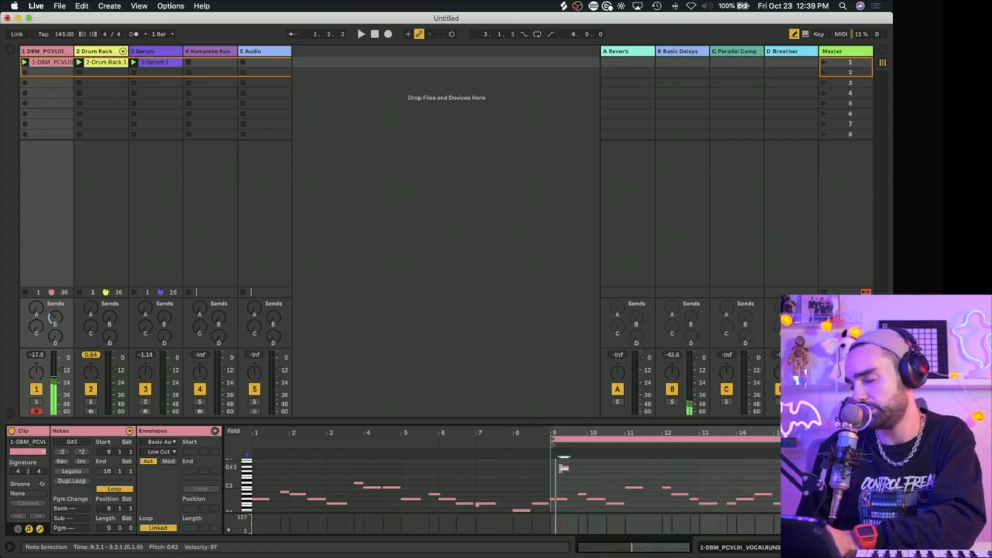
{"action": "left_click", "coordinate": [563, 467]}
{"action": "key", "text": "b"}
Step: Audition the vocal clip from bar 9 and set its loop end to bar 17 for an eight-bar loop
{"action": "key", "text": "super+a"}
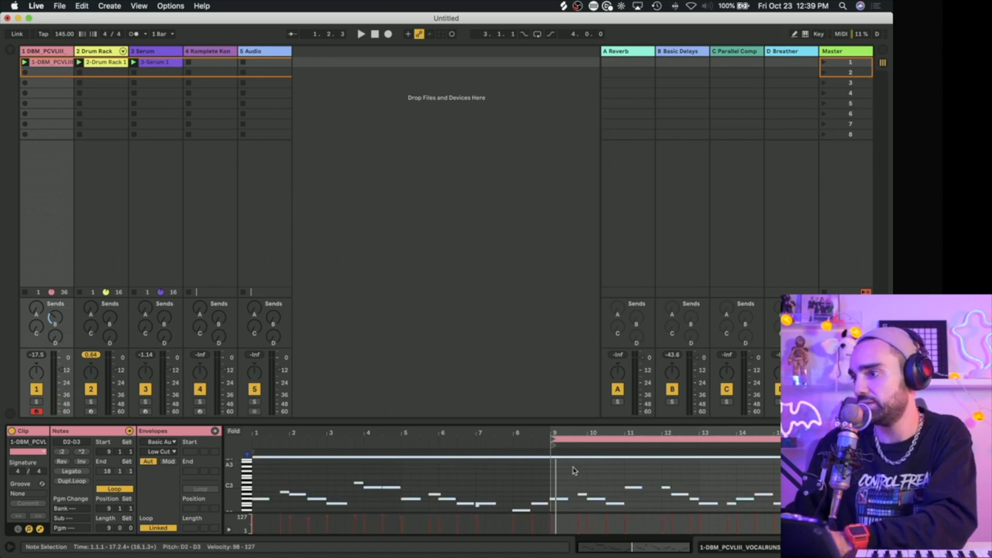
{"action": "key", "text": "space"}
{"action": "key", "text": "space"}
{"action": "left_click_drag", "start_coordinate": [569, 473], "coordinate": [549, 507]}
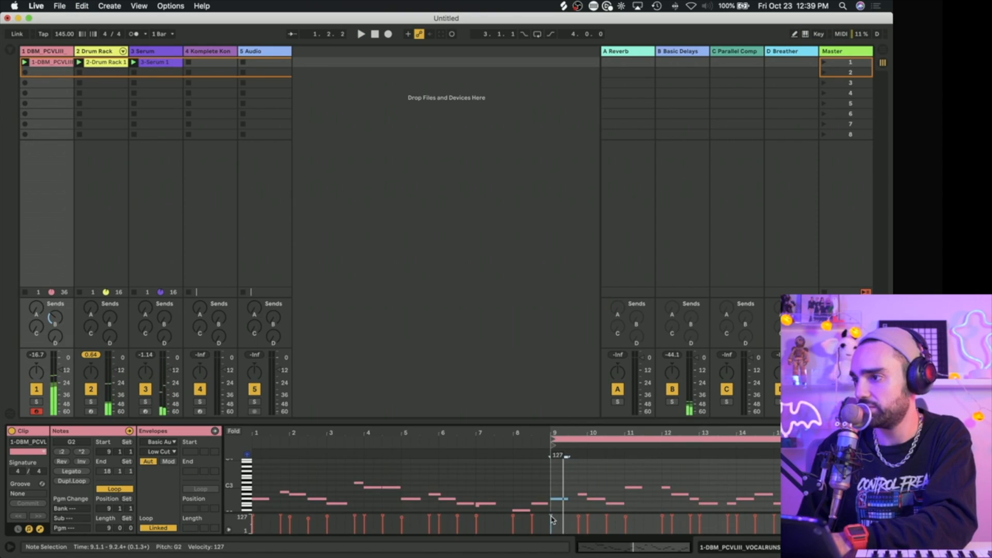
{"action": "key", "text": "space"}
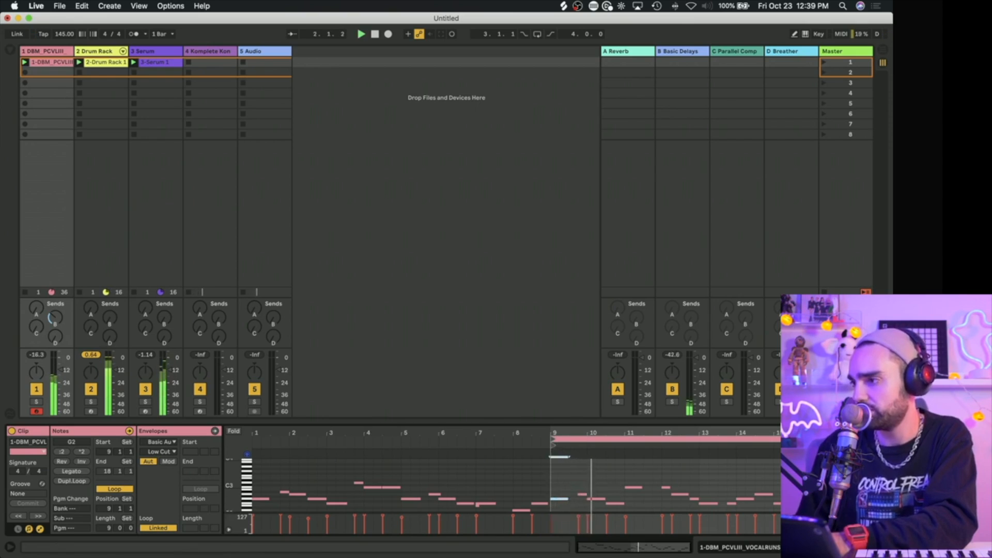
{"action": "left_click_drag", "start_coordinate": [885, 438], "coordinate": [849, 439]}
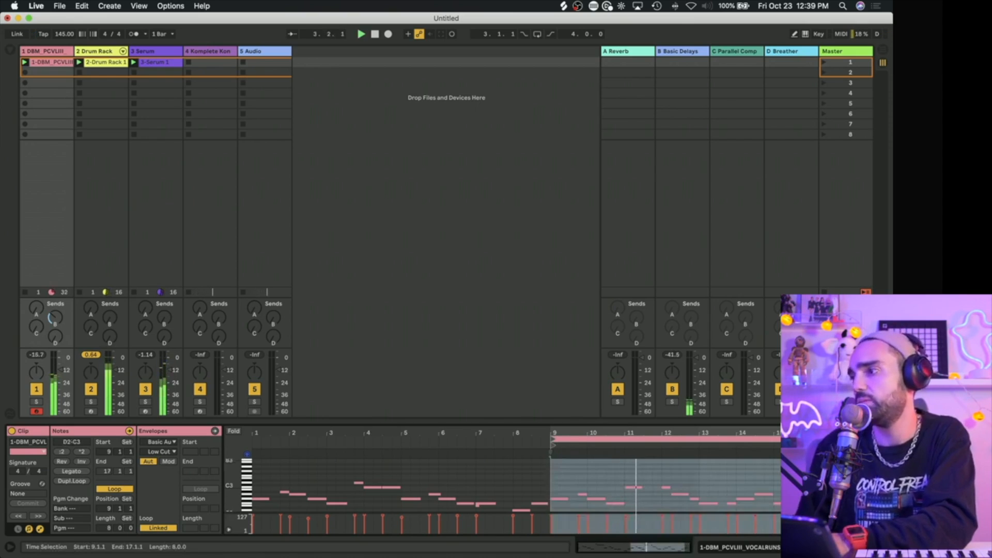
{"action": "left_click", "coordinate": [848, 473]}
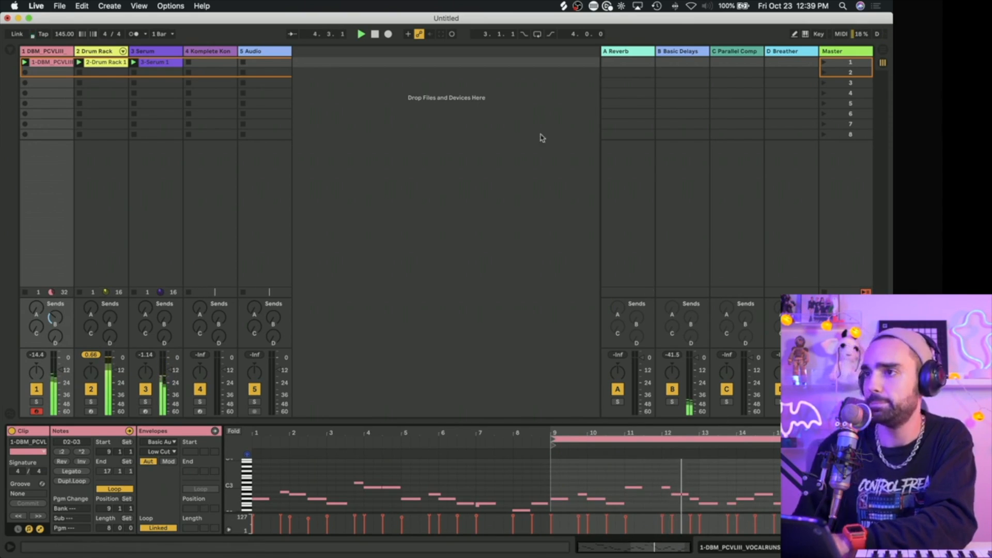
Step: Show the vocal track's devices and set the rack's Reverb Dry/Wet to 38%
{"action": "left_click", "coordinate": [49, 52]}
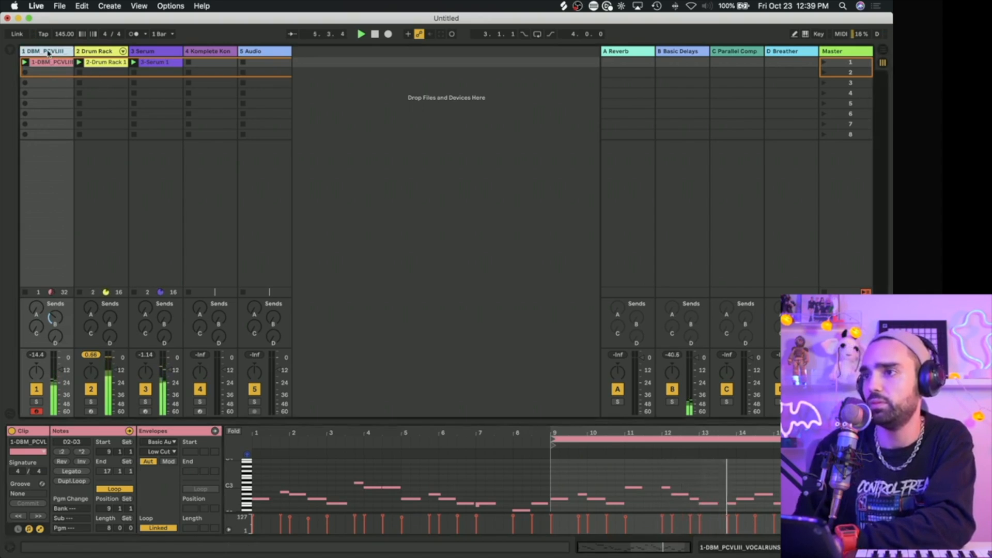
{"action": "double_click", "coordinate": [48, 53]}
{"action": "left_click_drag", "start_coordinate": [517, 514], "coordinate": [517, 519]}
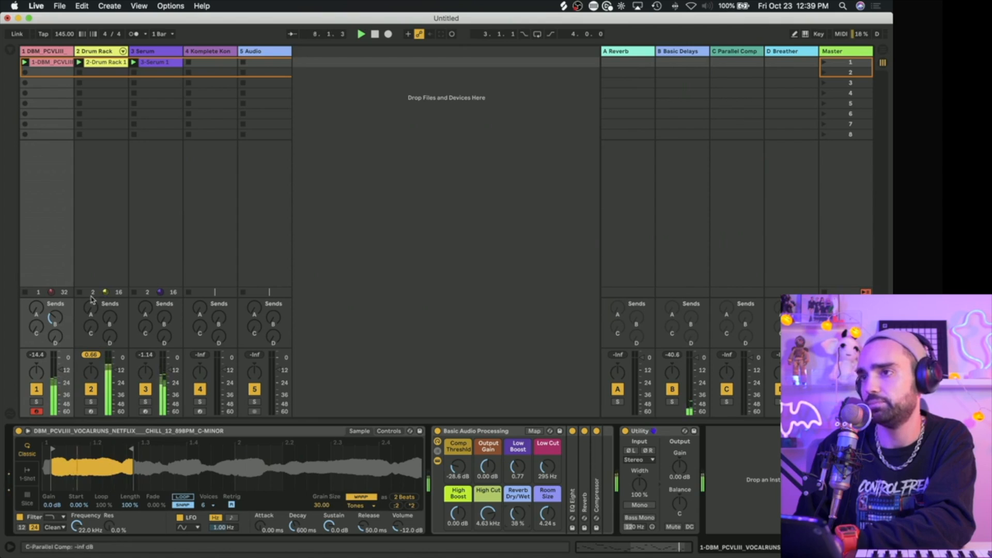
Step: Search the plug-ins for "doubler", add the VST3 Waves Doubler4 Stereo to the end of the vocal track, and restart playback
{"action": "left_click", "coordinate": [11, 52]}
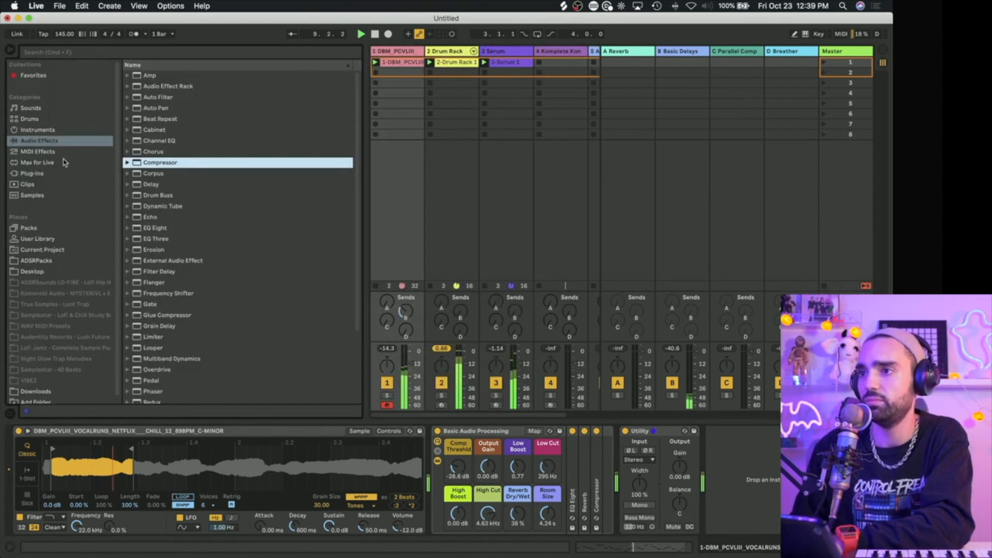
{"action": "left_click", "coordinate": [32, 173]}
{"action": "left_click", "coordinate": [125, 52]}
{"action": "type", "text": "doubler"}
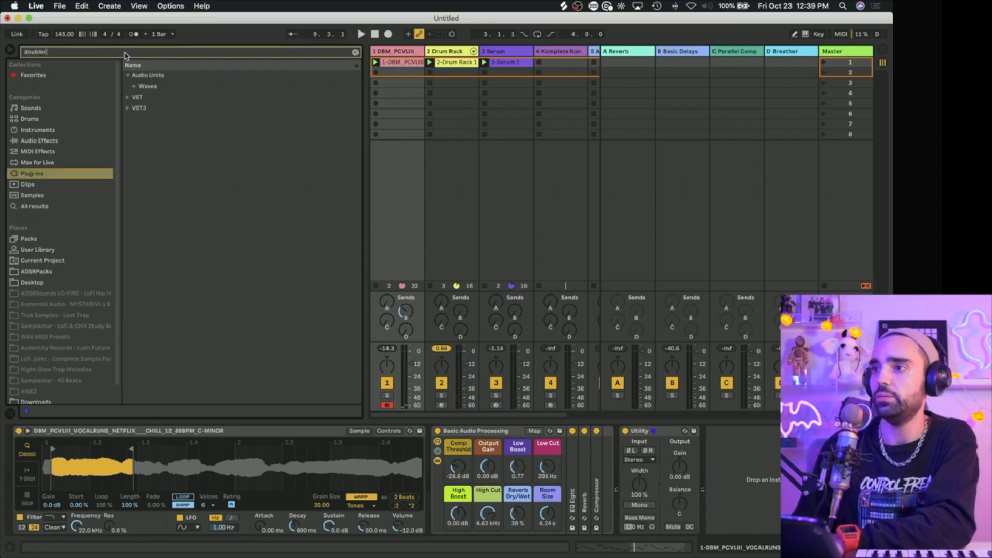
{"action": "left_click", "coordinate": [128, 109]}
{"action": "left_click", "coordinate": [133, 108]}
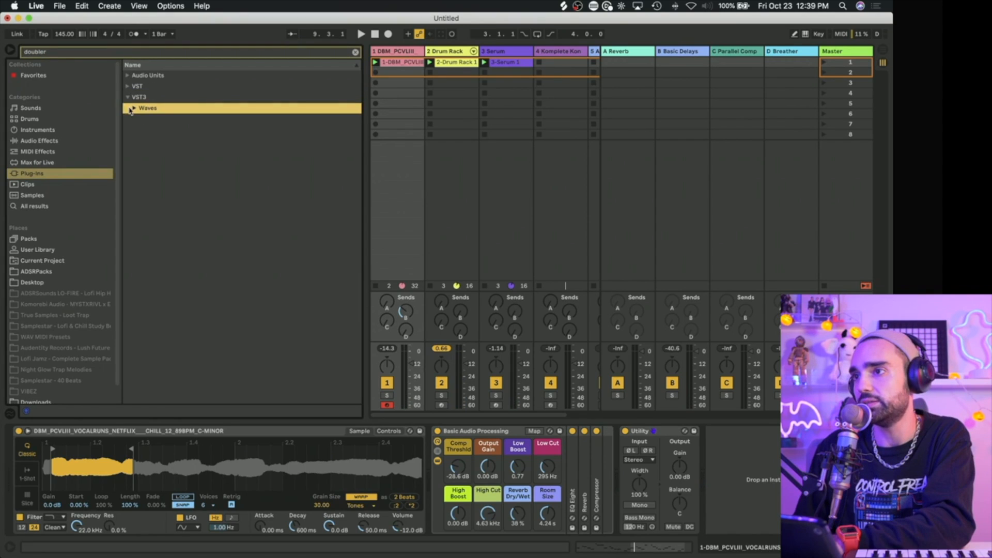
{"action": "left_click_drag", "start_coordinate": [173, 176], "coordinate": [406, 200]}
{"action": "key", "text": "space"}
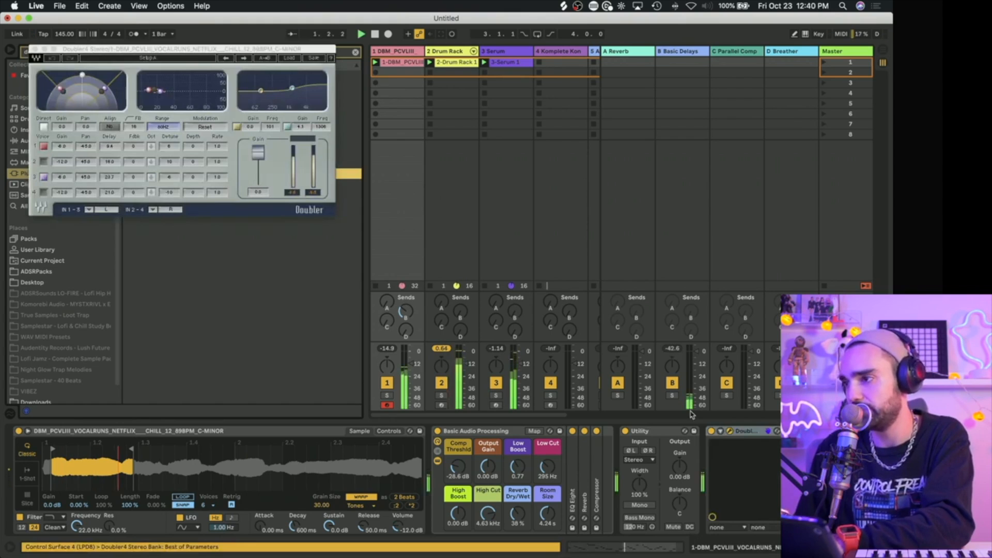
Step: Copy the sidechained Compressor from the Serum track to the vocal track after Doubler4, then close the plug-in window and hide the browser
{"action": "left_click", "coordinate": [492, 53]}
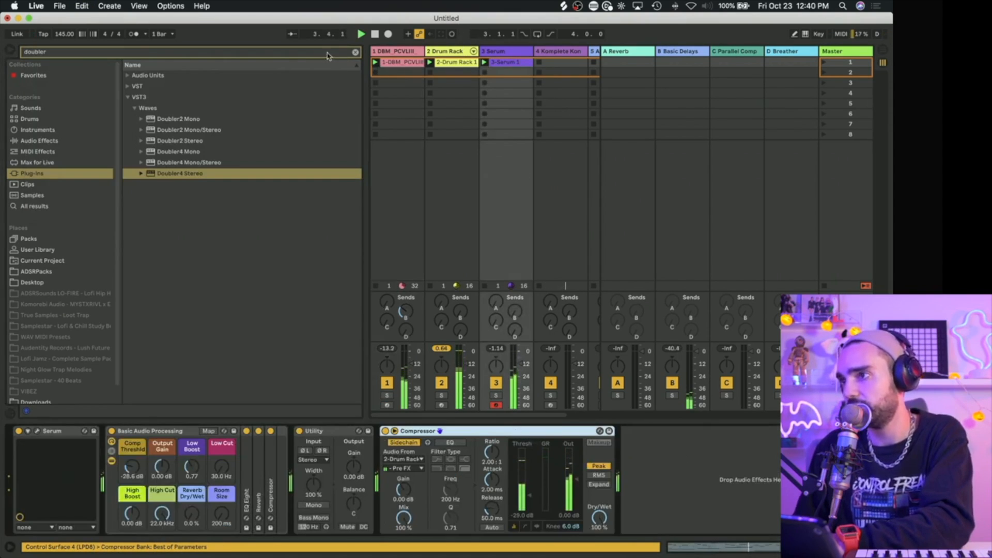
{"action": "left_click", "coordinate": [398, 58]}
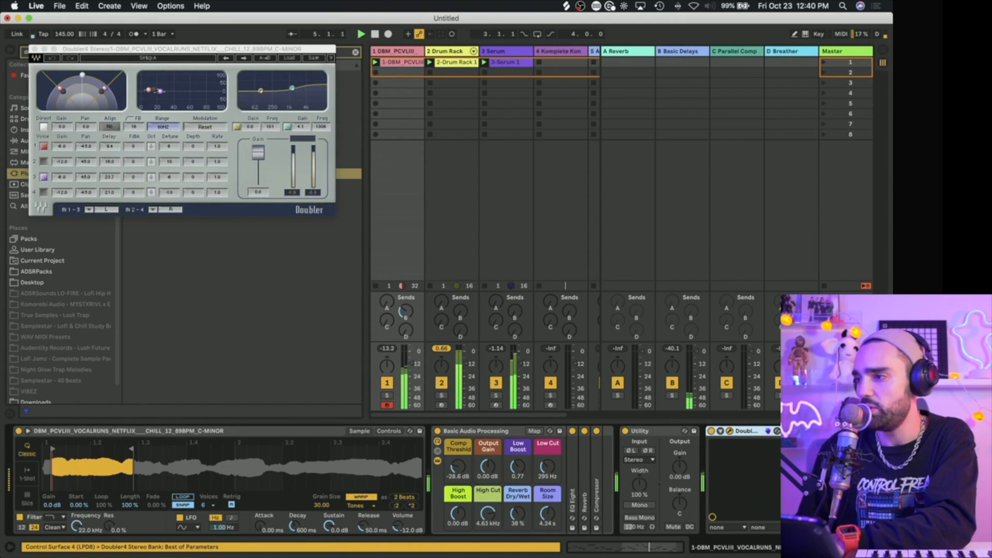
{"action": "key", "text": "super+v"}
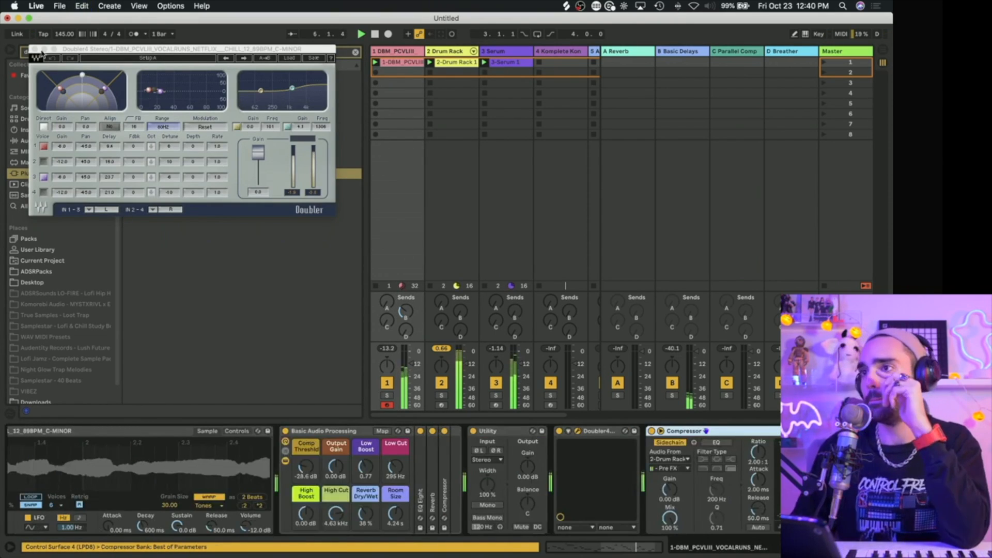
{"action": "left_click", "coordinate": [32, 50]}
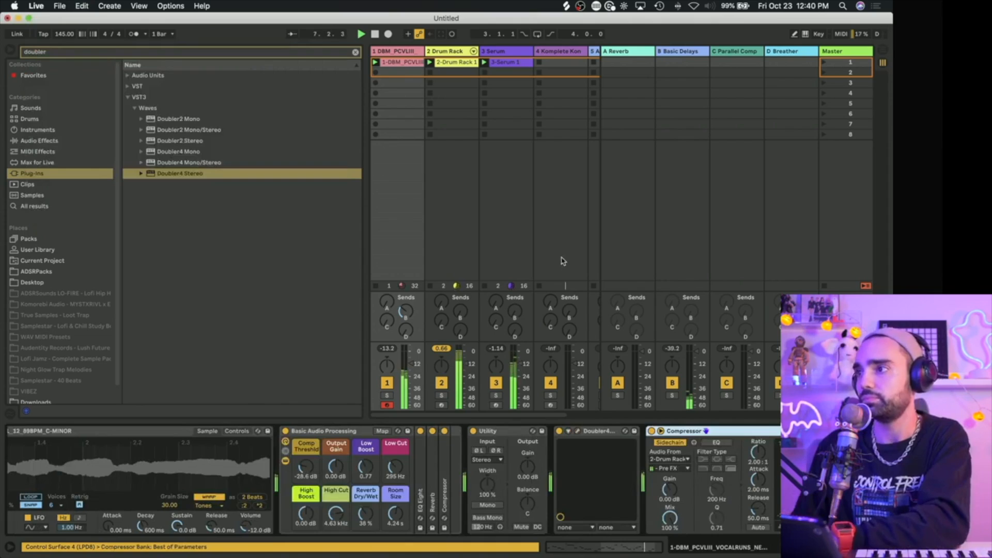
{"action": "scroll", "coordinate": [561, 265], "scroll_direction": "right", "scroll_amount": 3}
{"action": "scroll", "coordinate": [562, 265], "scroll_direction": "left", "scroll_amount": 3}
{"action": "left_click", "coordinate": [11, 51]}
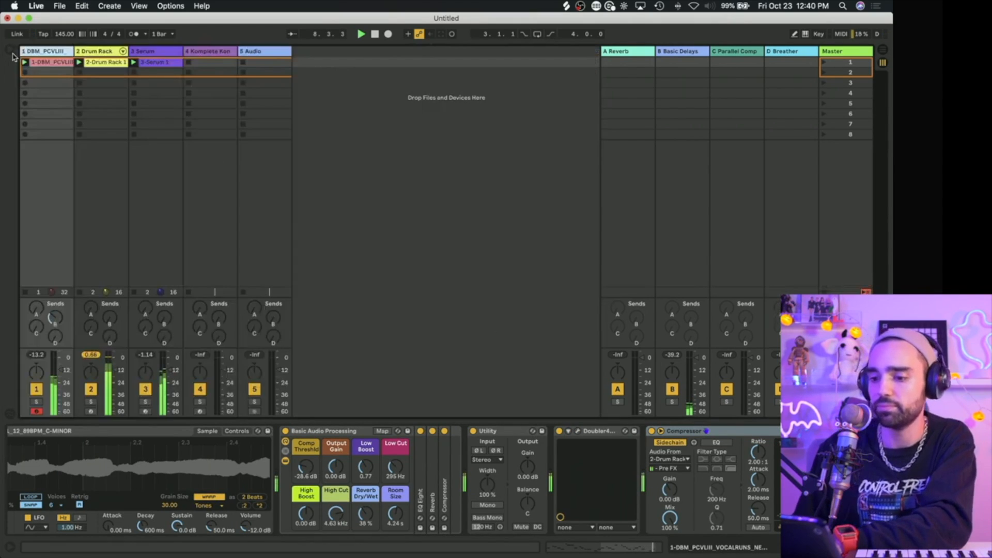
Step: Load 808 long.adg from the User Library onto a new track and lower that track's volume to about -10.2 dB
{"action": "left_click", "coordinate": [7, 51]}
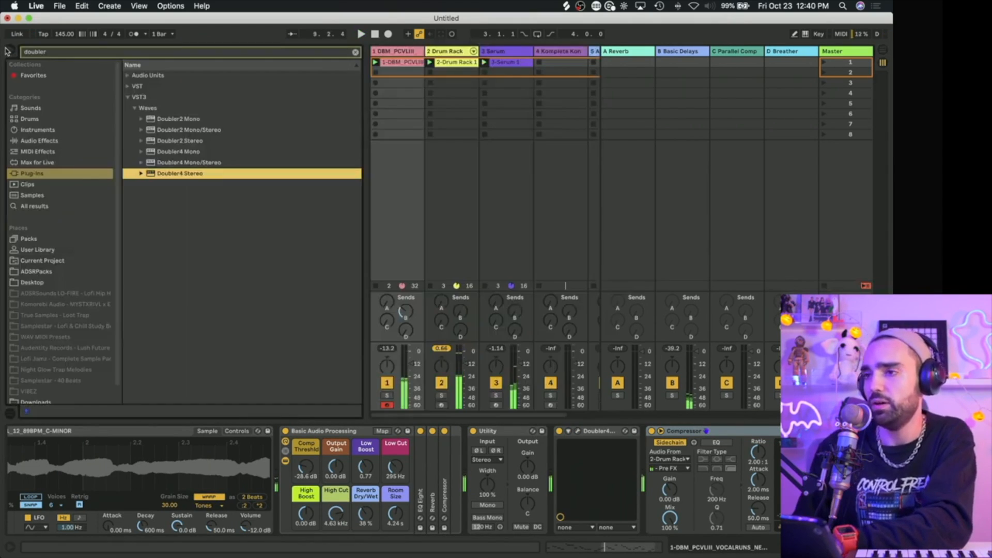
{"action": "left_click", "coordinate": [38, 249]}
{"action": "left_click", "coordinate": [356, 51]}
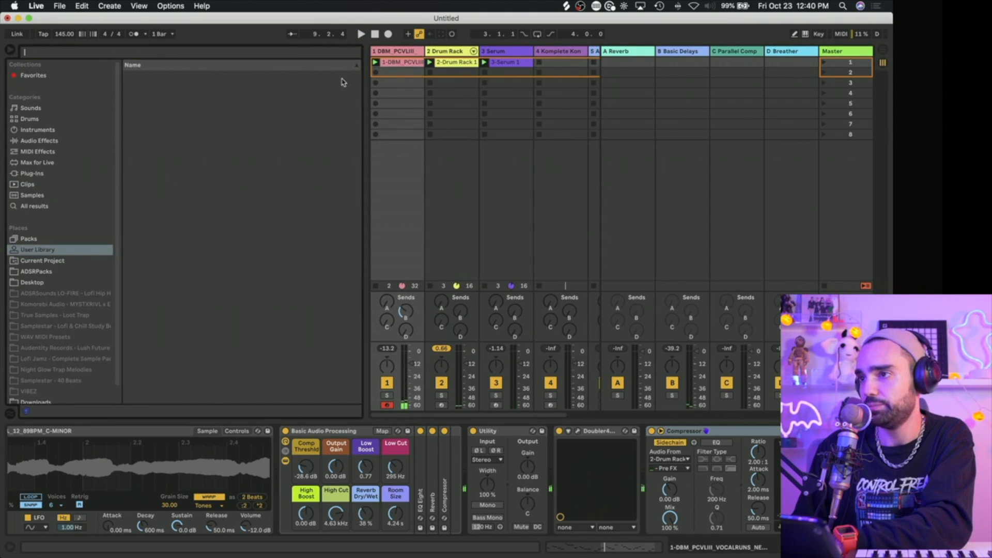
{"action": "scroll", "coordinate": [589, 173], "scroll_direction": "right", "scroll_amount": 3}
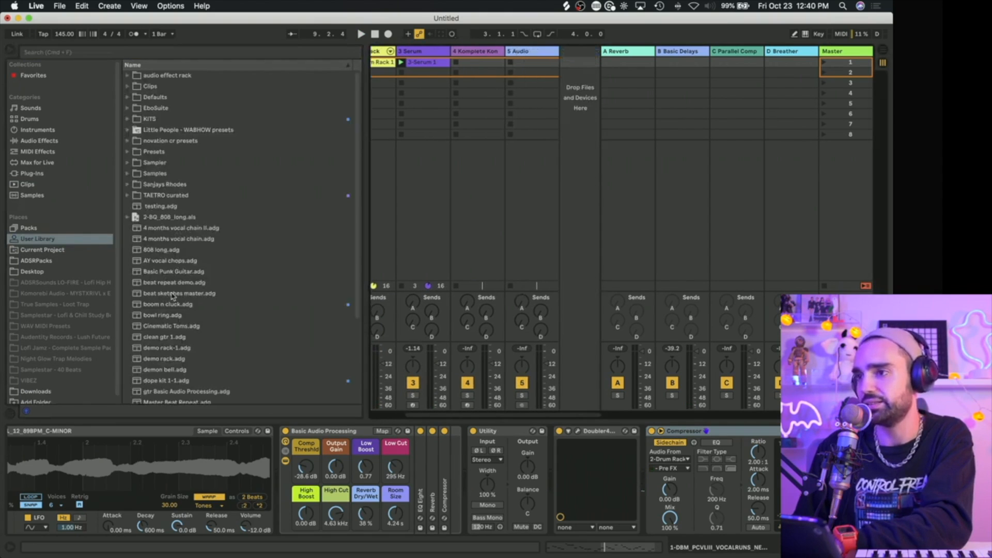
{"action": "left_click_drag", "start_coordinate": [170, 253], "coordinate": [577, 225]}
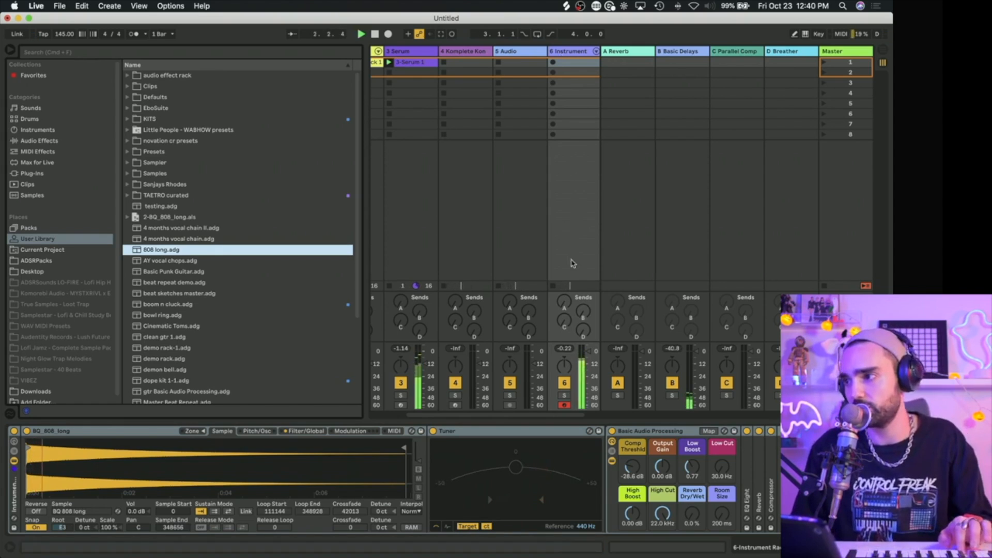
{"action": "left_click_drag", "start_coordinate": [588, 359], "coordinate": [589, 367]}
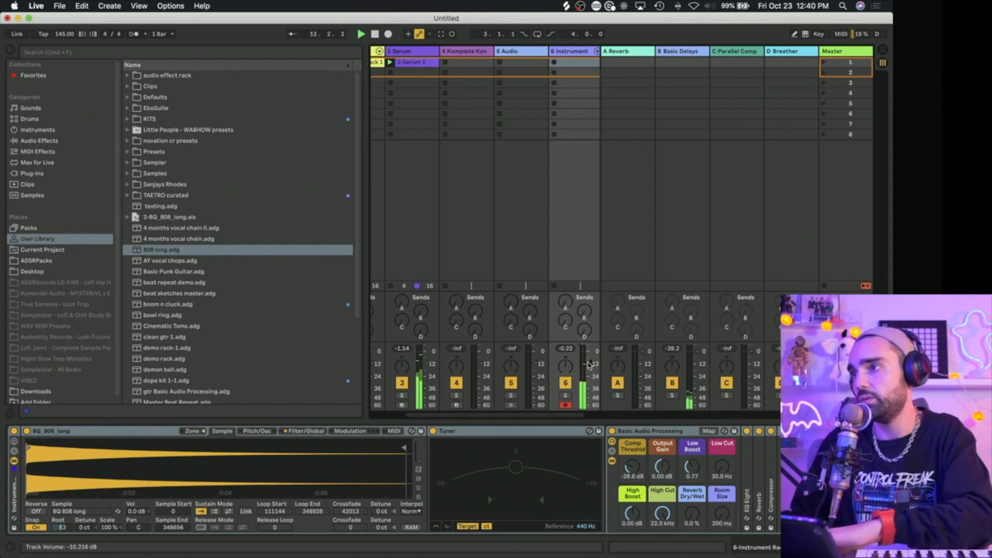
Step: Capture the played 808 bass line as a clip, move its eight-bar loop and start marker to 5.1.1, and audition it
{"action": "left_click", "coordinate": [452, 34]}
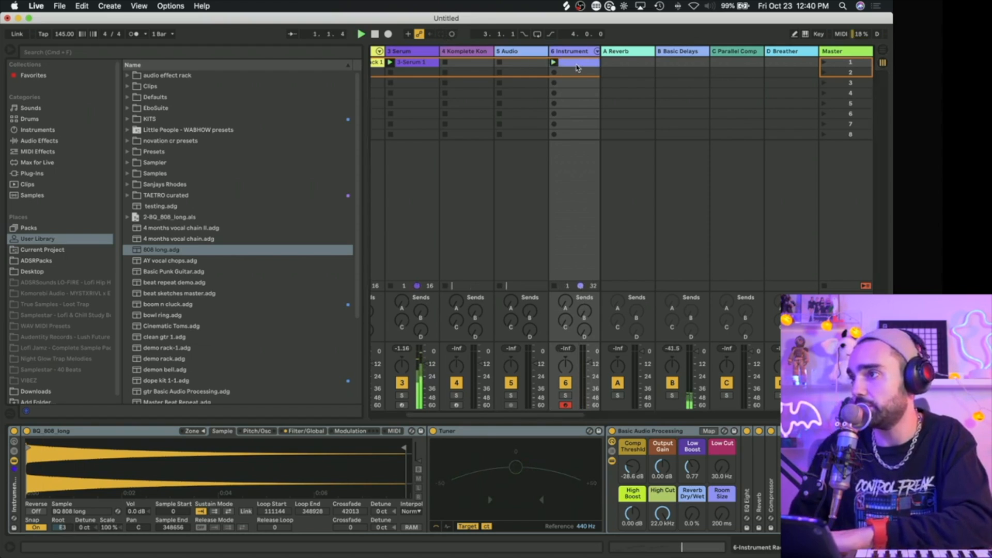
{"action": "left_click_drag", "start_coordinate": [679, 438], "coordinate": [412, 440]}
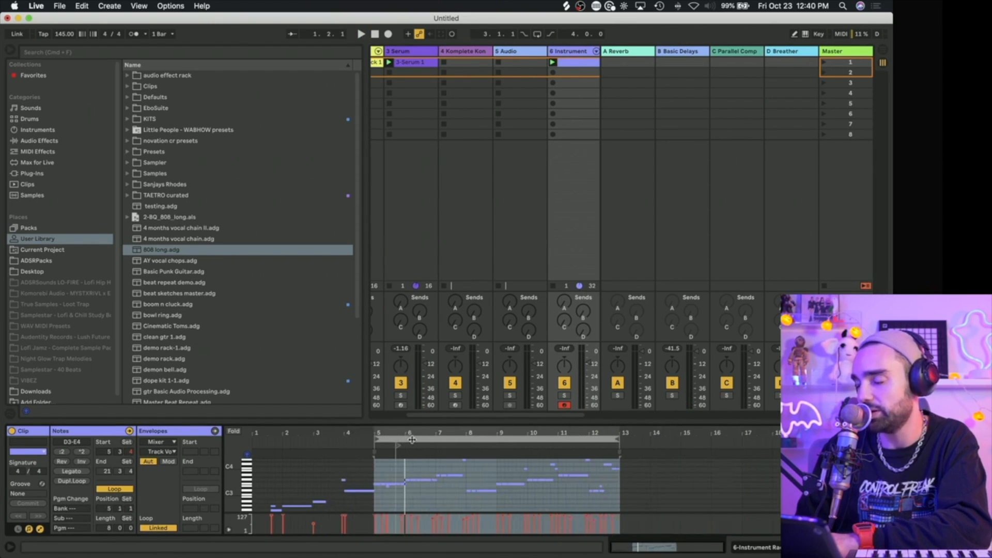
{"action": "mouse_move", "coordinate": [394, 445]}
{"action": "left_mouse_down"}
{"action": "mouse_move", "coordinate": [376, 446]}
{"action": "mouse_move", "coordinate": [381, 455]}
{"action": "left_mouse_up"}
{"action": "key", "text": "space"}
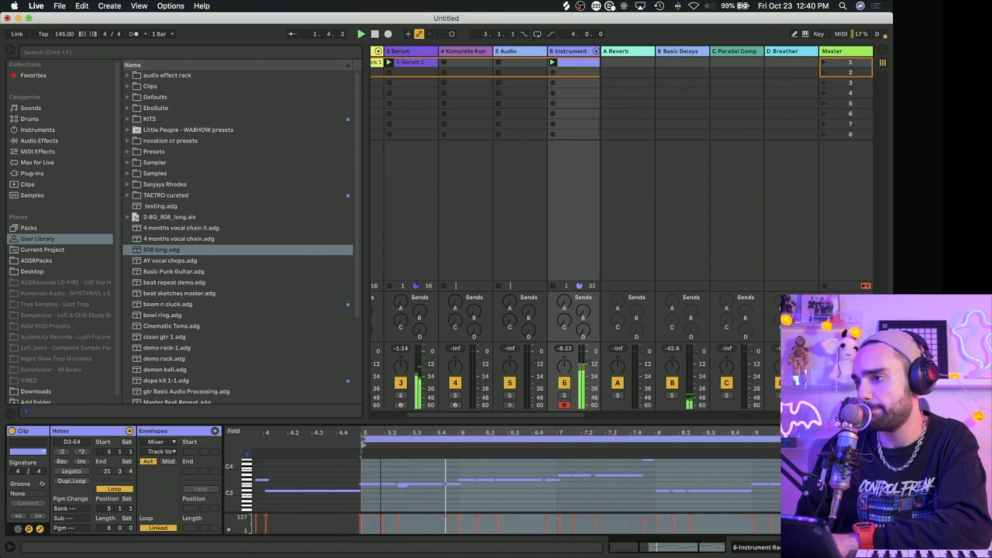
{"action": "key", "text": "super+a"}
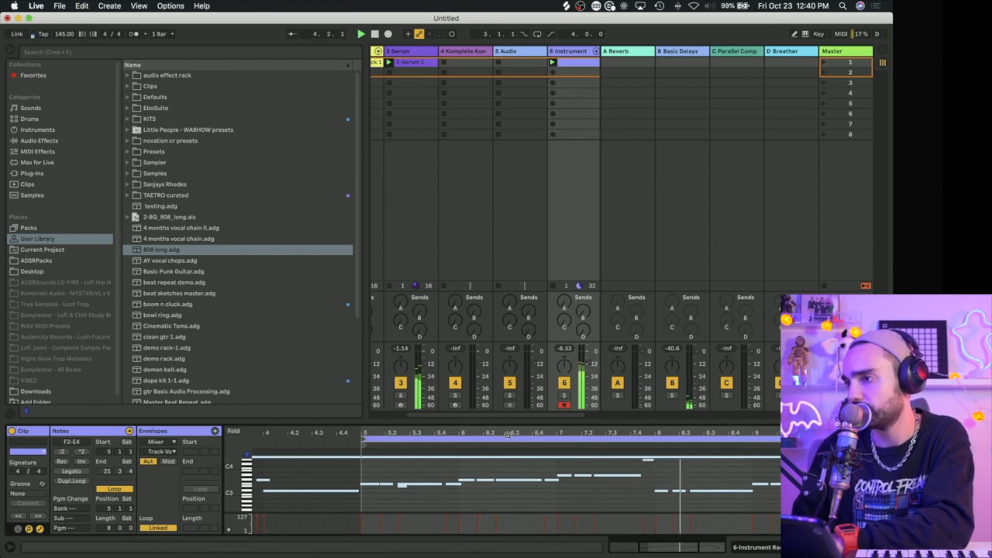
{"action": "left_click_drag", "start_coordinate": [508, 435], "coordinate": [543, 413]}
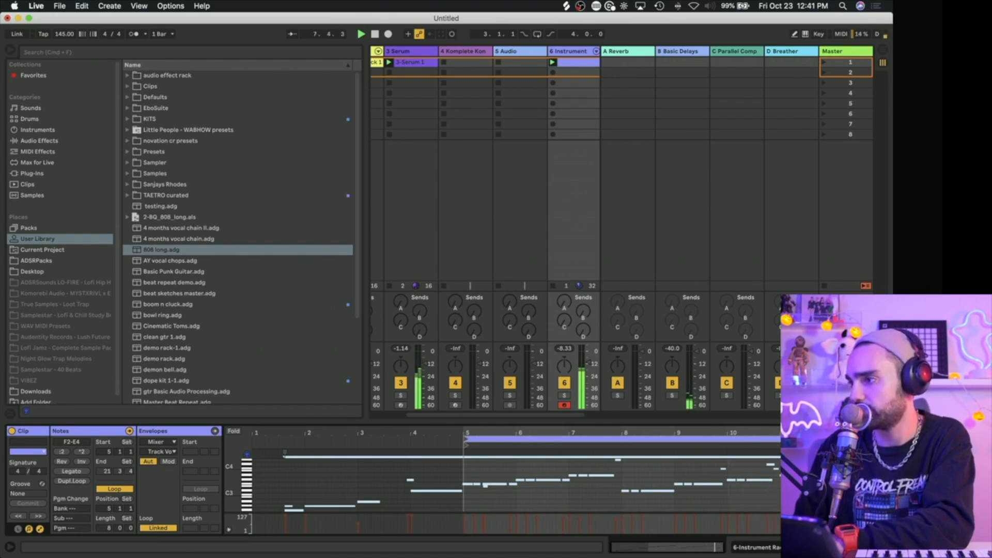
{"action": "left_click", "coordinate": [851, 486]}
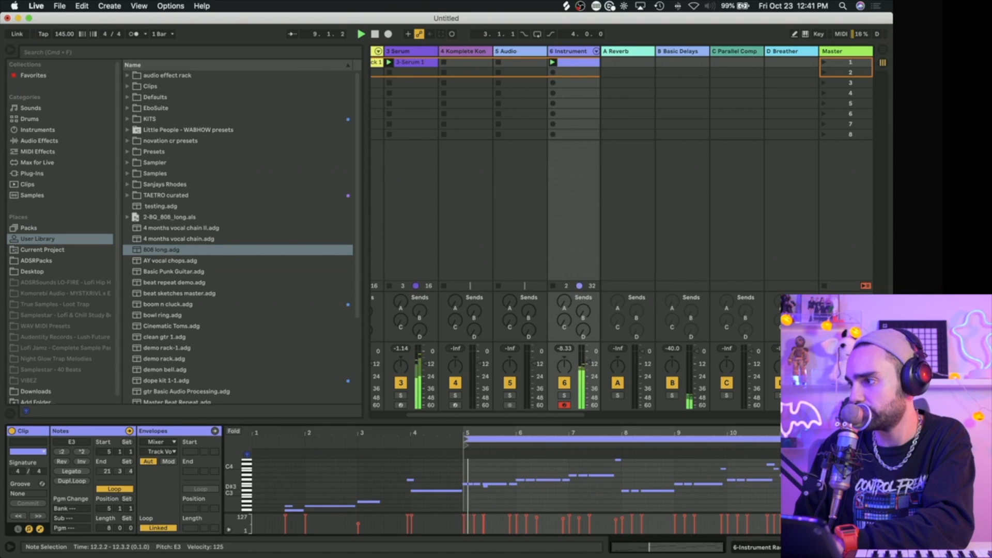
Step: Paste the sidechained Compressor after Pedal at the end of the 808 track's device chain and play the beat
{"action": "left_click", "coordinate": [574, 55]}
{"action": "scroll", "coordinate": [688, 453], "scroll_direction": "right", "scroll_amount": 3}
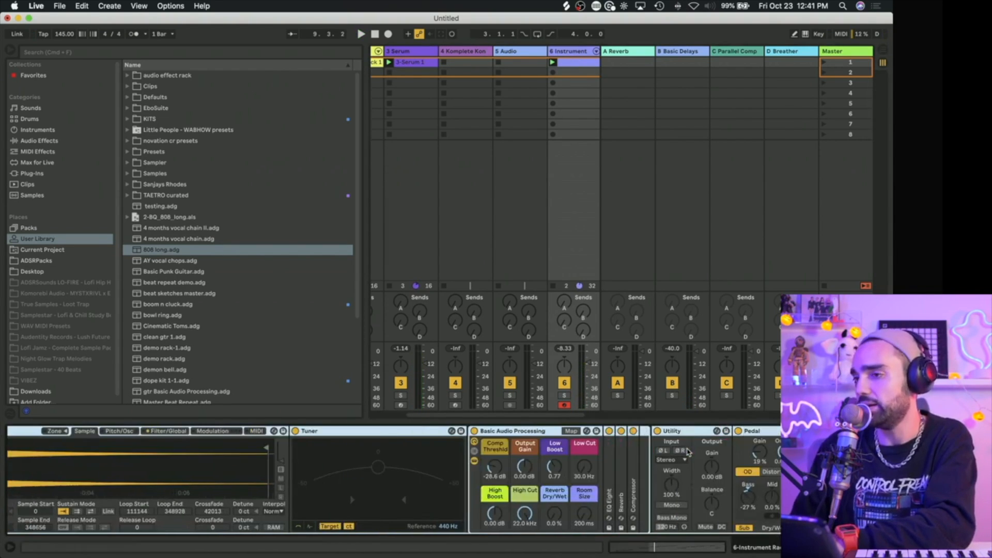
{"action": "scroll", "coordinate": [393, 480], "scroll_direction": "left", "scroll_amount": 1}
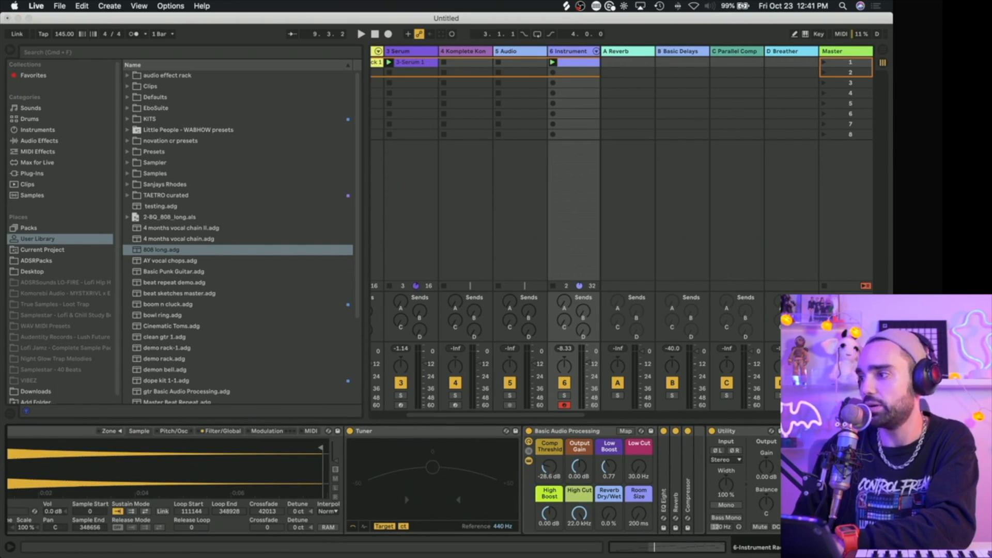
{"action": "key", "text": "super+v"}
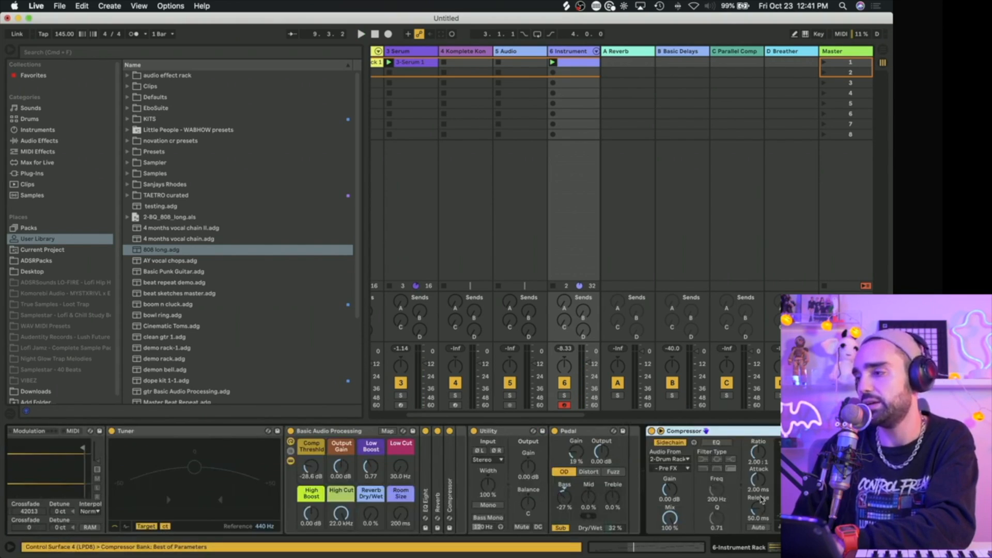
{"action": "key", "text": "space"}
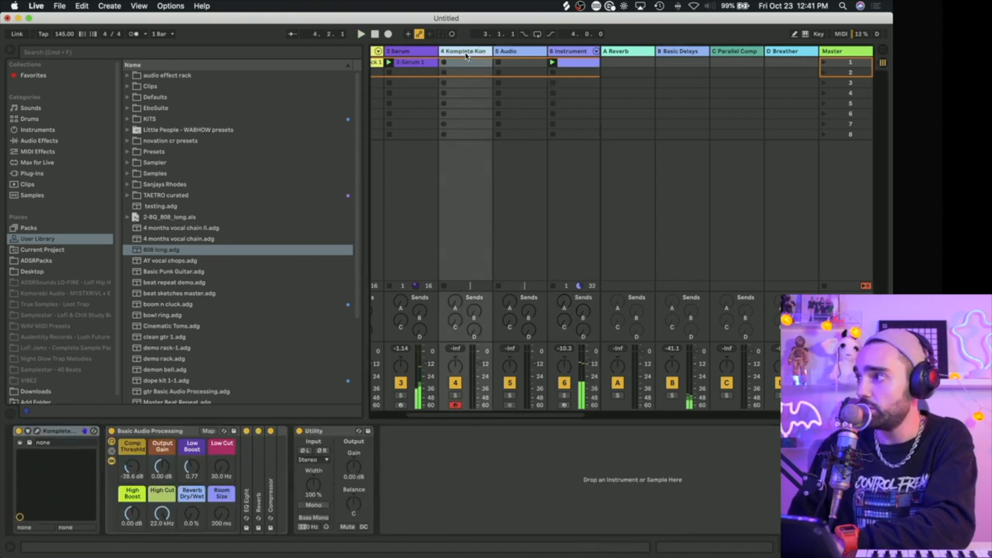
Step: Open Komplete Kontrol on the Komplete Kontrol track, choose the Lo-Fi Glow instrument and filter its presets to Mallet Instruments
{"action": "left_click", "coordinate": [466, 56]}
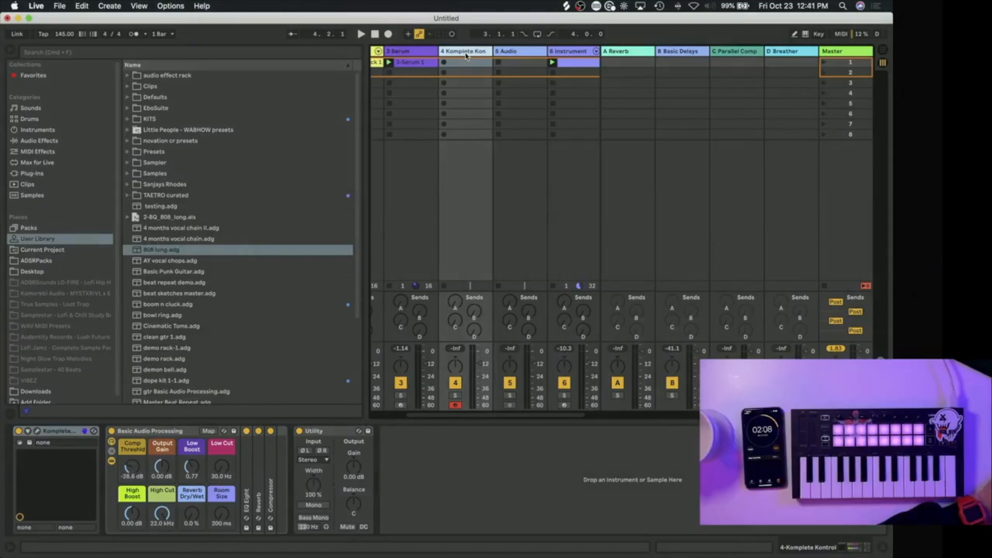
{"action": "left_click", "coordinate": [46, 433]}
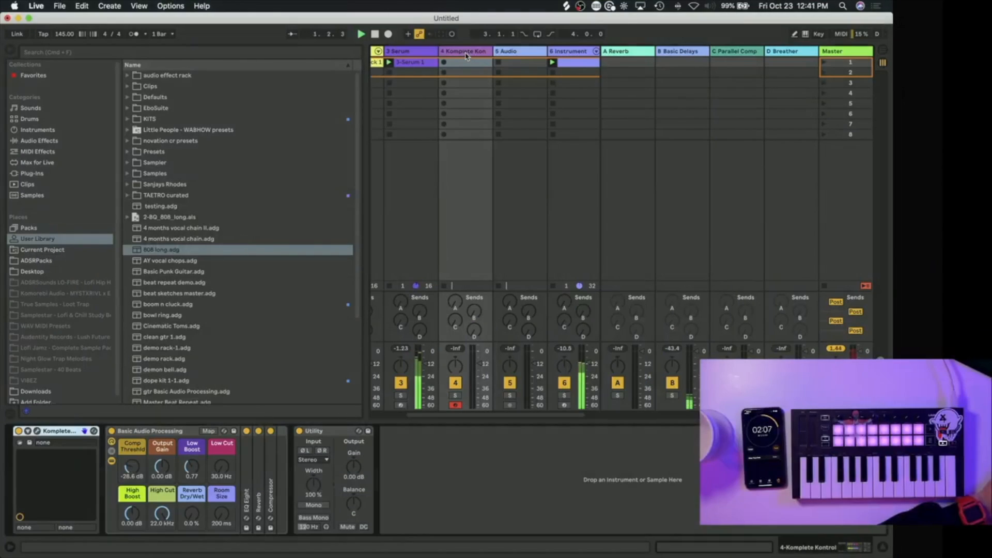
{"action": "left_click", "coordinate": [37, 431]}
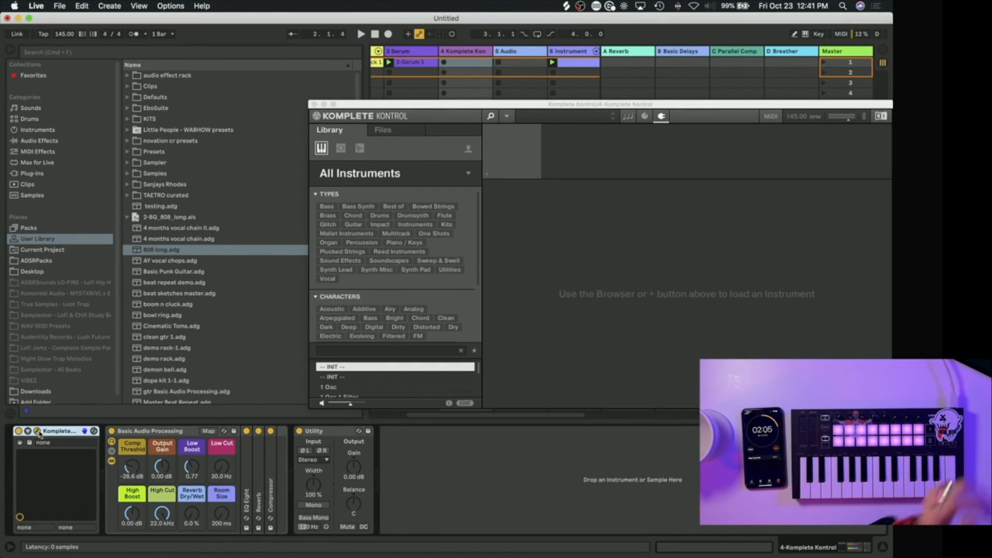
{"action": "left_click", "coordinate": [469, 175]}
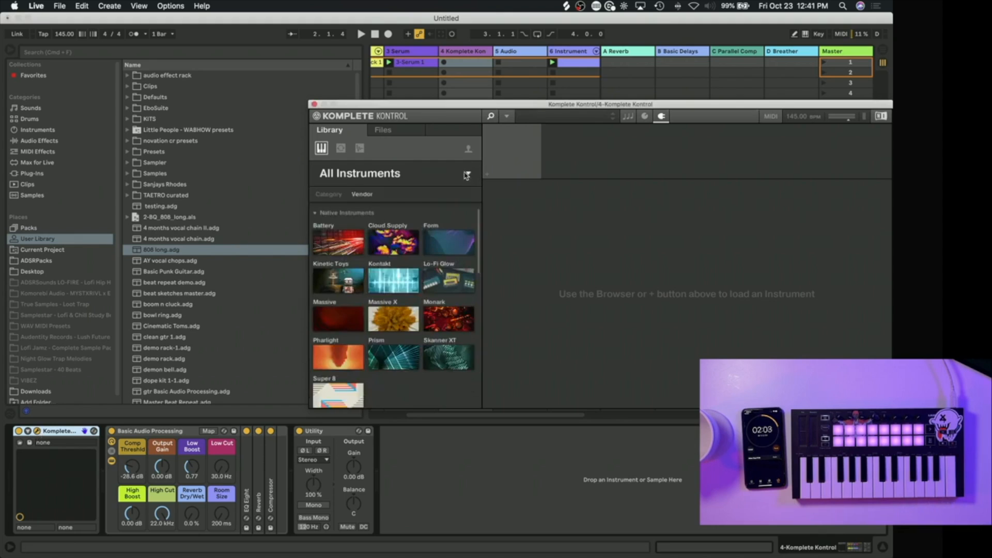
{"action": "left_click", "coordinate": [467, 274]}
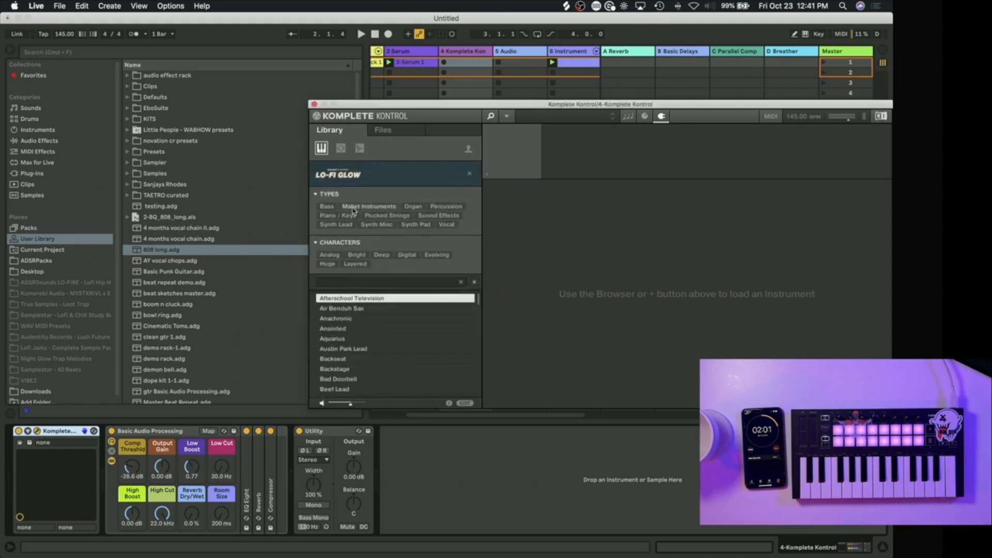
{"action": "left_click", "coordinate": [369, 206]}
Step: Try the Pluck Yo, Short Lead and Stale Rimba Hit presets, and load Lullaby Blips
{"action": "left_click", "coordinate": [341, 303]}
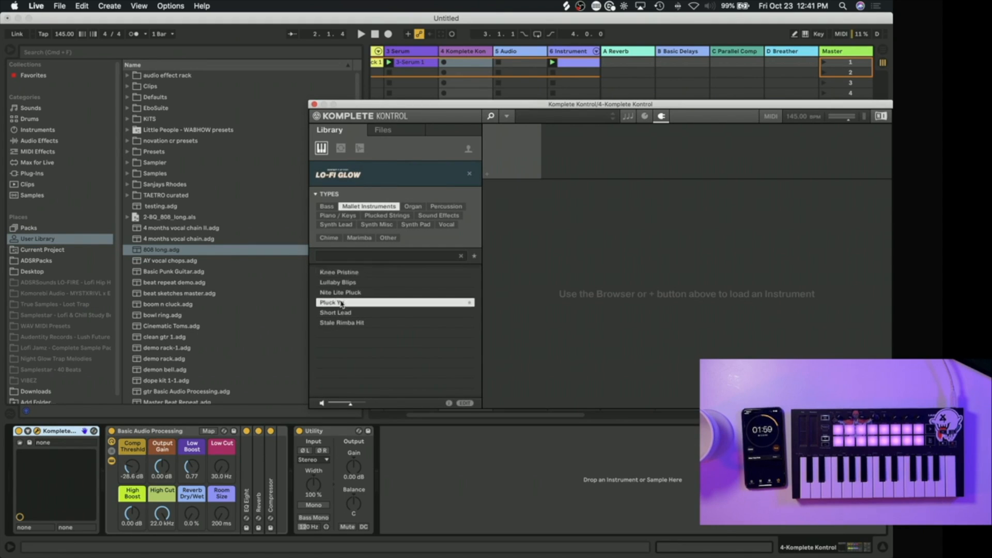
{"action": "double_click", "coordinate": [341, 303]}
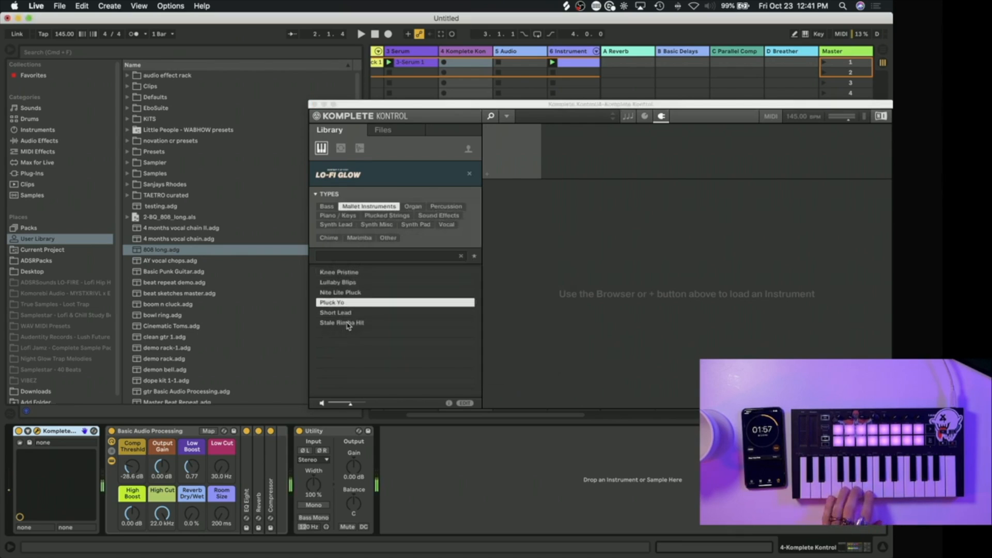
{"action": "double_click", "coordinate": [350, 313]}
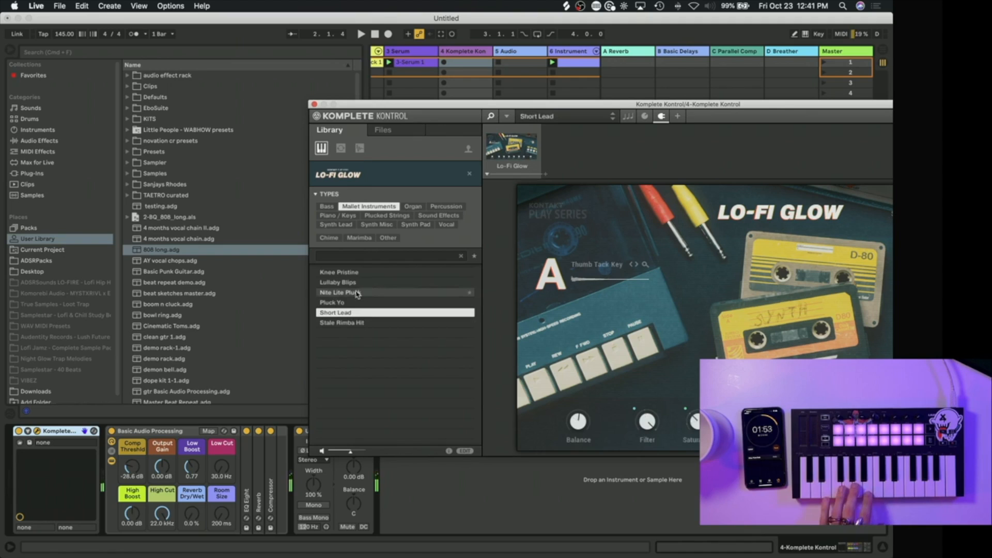
{"action": "left_click", "coordinate": [356, 324]}
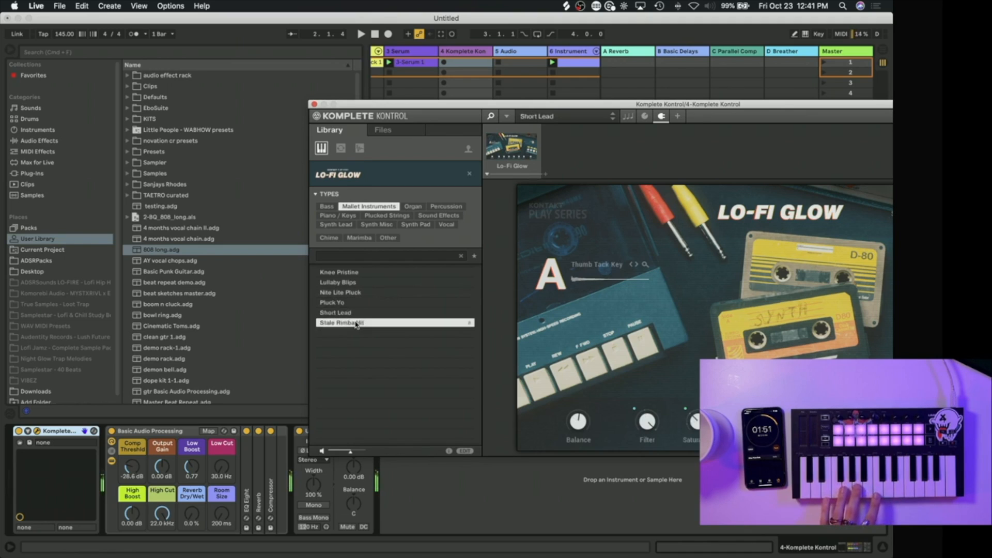
{"action": "left_click", "coordinate": [349, 282]}
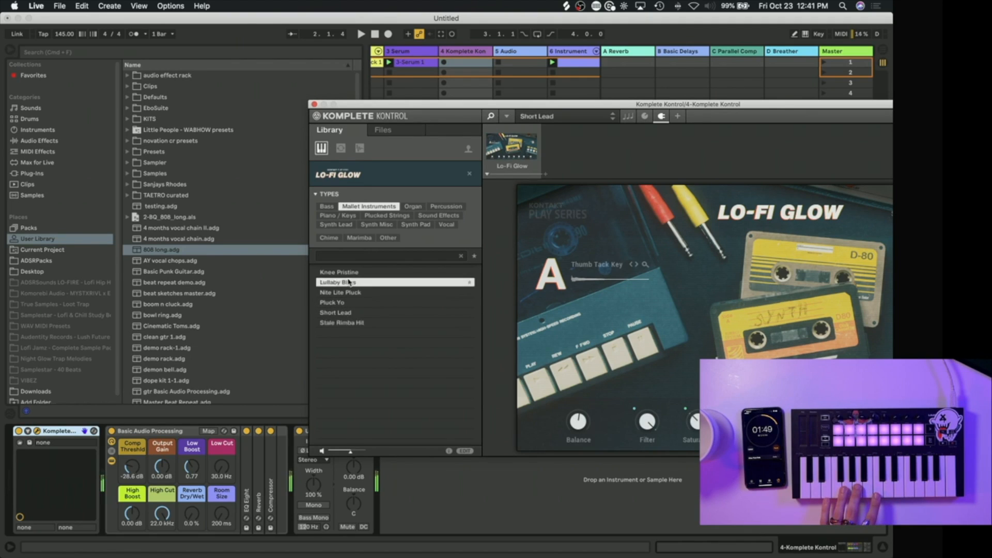
Step: Raise the track's Low Cut to 522 Hz, paste the sidechained Compressor after Utility, and close the plug-in window
{"action": "left_click_drag", "start_coordinate": [221, 467], "coordinate": [221, 439]}
{"action": "right_click", "coordinate": [443, 504]}
{"action": "left_click", "coordinate": [453, 509]}
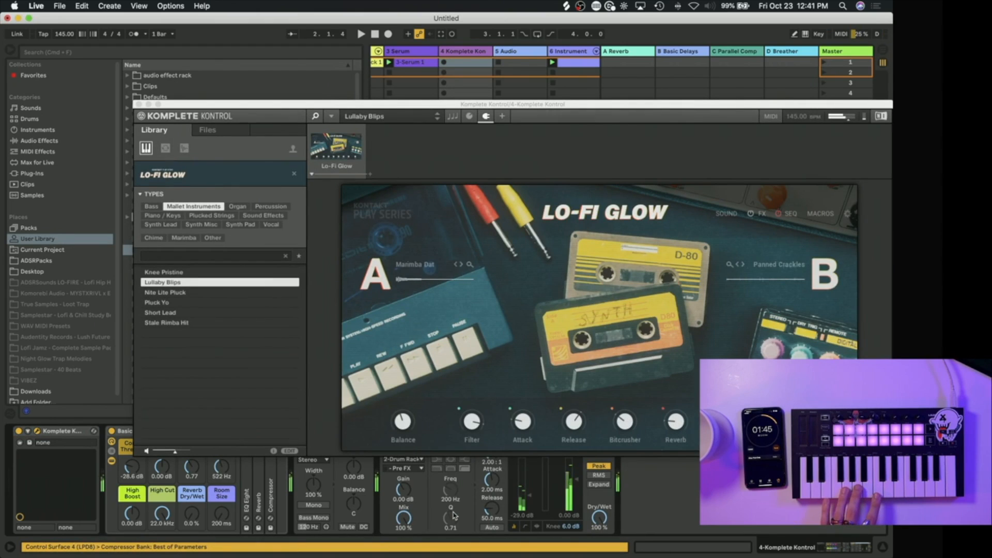
{"action": "left_click_drag", "start_coordinate": [225, 104], "coordinate": [451, 199]}
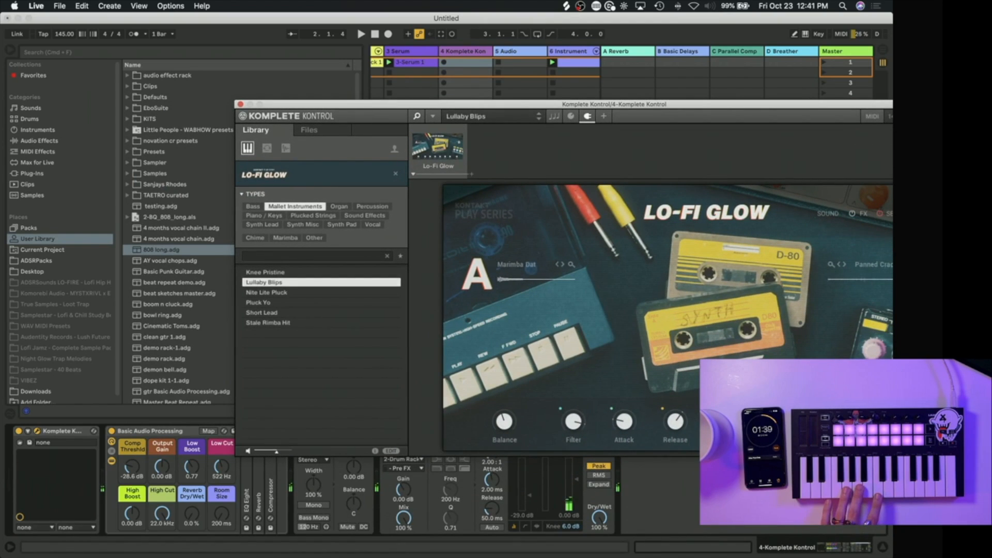
{"action": "left_click", "coordinate": [240, 104]}
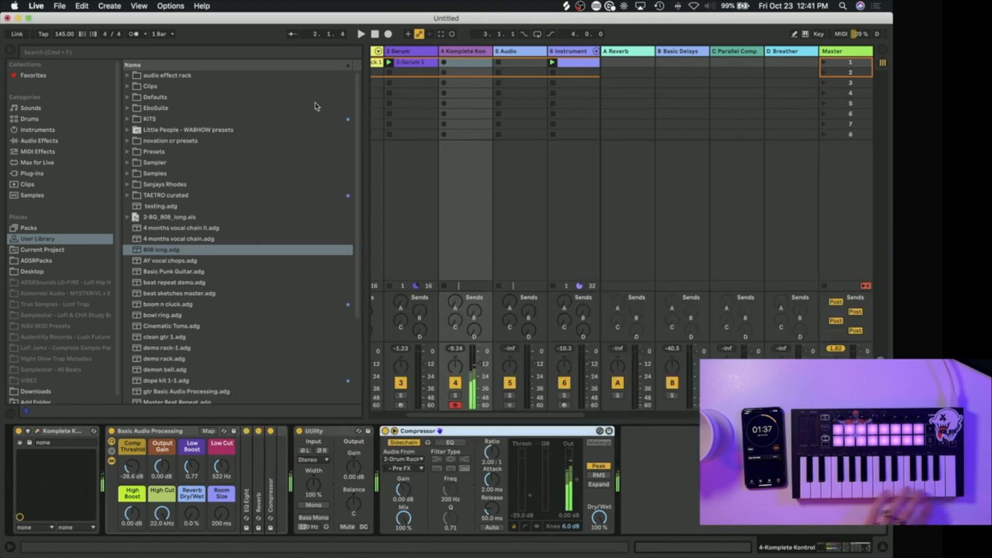
Step: Record a Lullaby Blips melody into the Komplete Kontrol track's first slot, and move the clip's loop start and start marker to bar 2
{"action": "left_click", "coordinate": [444, 62]}
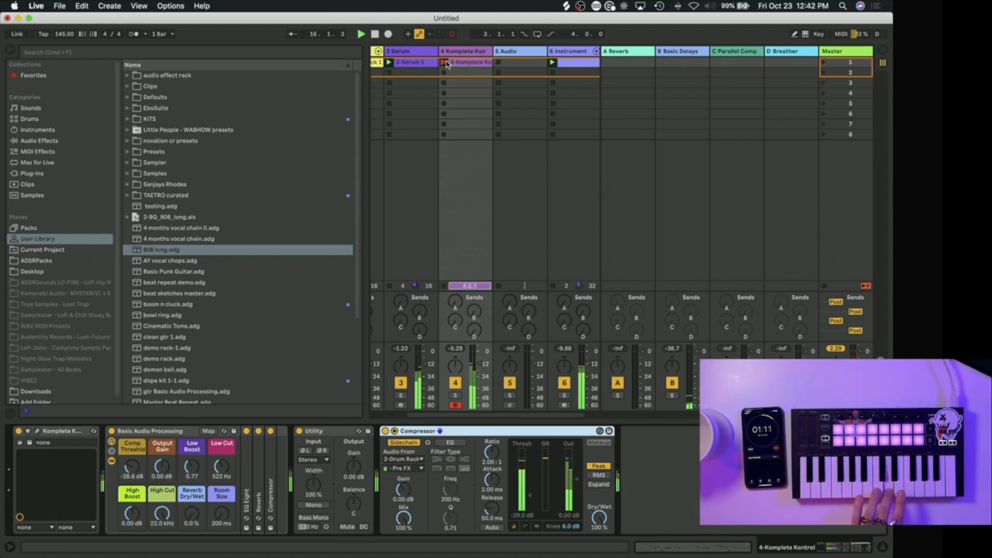
{"action": "left_click", "coordinate": [445, 62]}
{"action": "double_click", "coordinate": [457, 63]}
{"action": "key", "text": "super+a"}
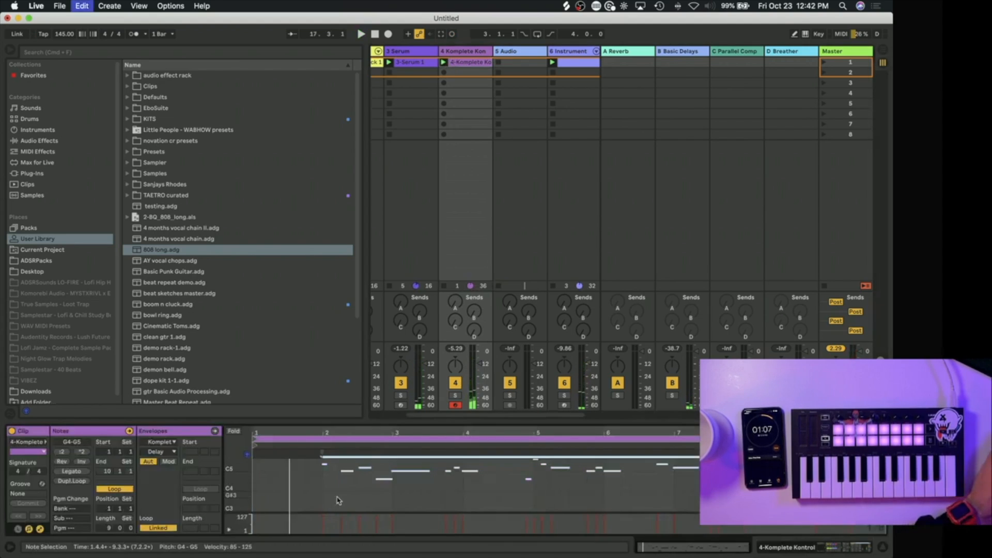
{"action": "key", "text": "space"}
{"action": "left_click_drag", "start_coordinate": [254, 439], "coordinate": [323, 439]}
{"action": "left_click", "coordinate": [319, 457]}
{"action": "key", "text": "space"}
Step: Set Lo-Fi Glow's Bitcrusher to 35.0% and Balance to A 100 | 0 B, and slightly lower the Komplete Kontrol track's volume
{"action": "double_click", "coordinate": [465, 51]}
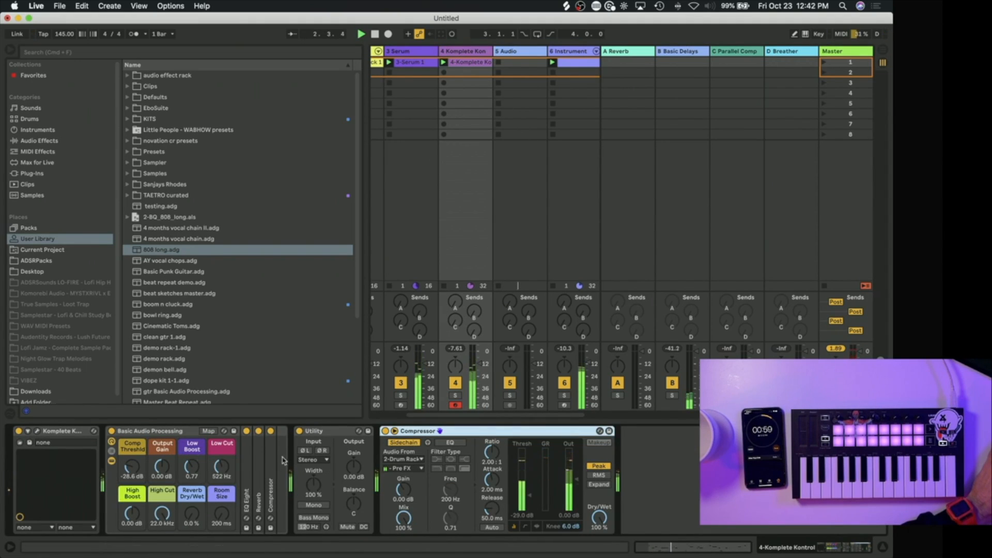
{"action": "left_click", "coordinate": [37, 432]}
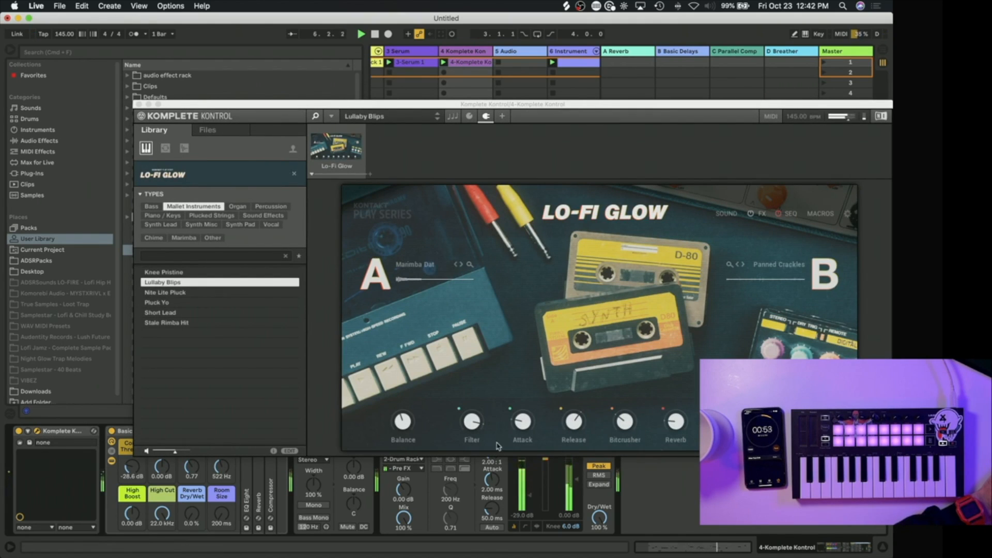
{"action": "left_click_drag", "start_coordinate": [627, 430], "coordinate": [628, 400]}
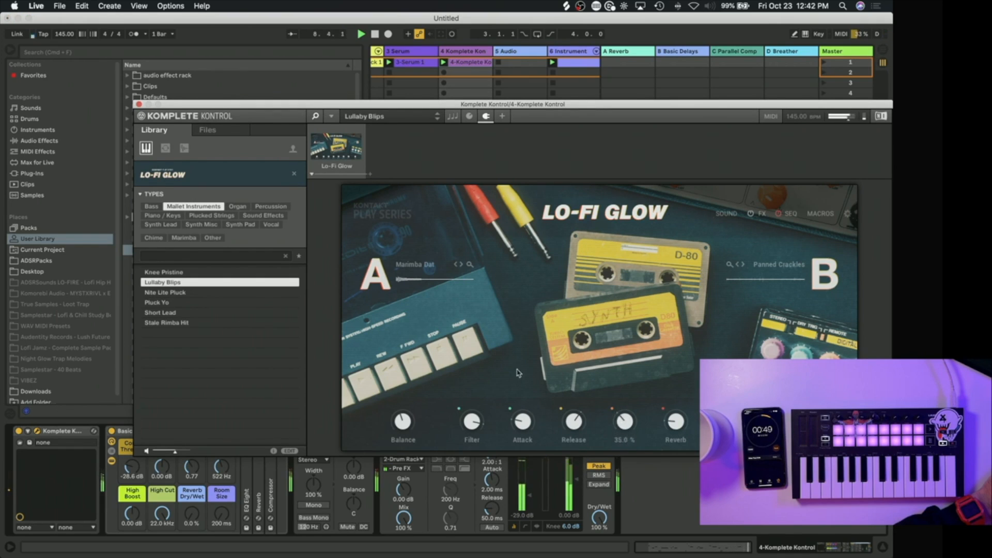
{"action": "left_click_drag", "start_coordinate": [402, 419], "coordinate": [402, 445]}
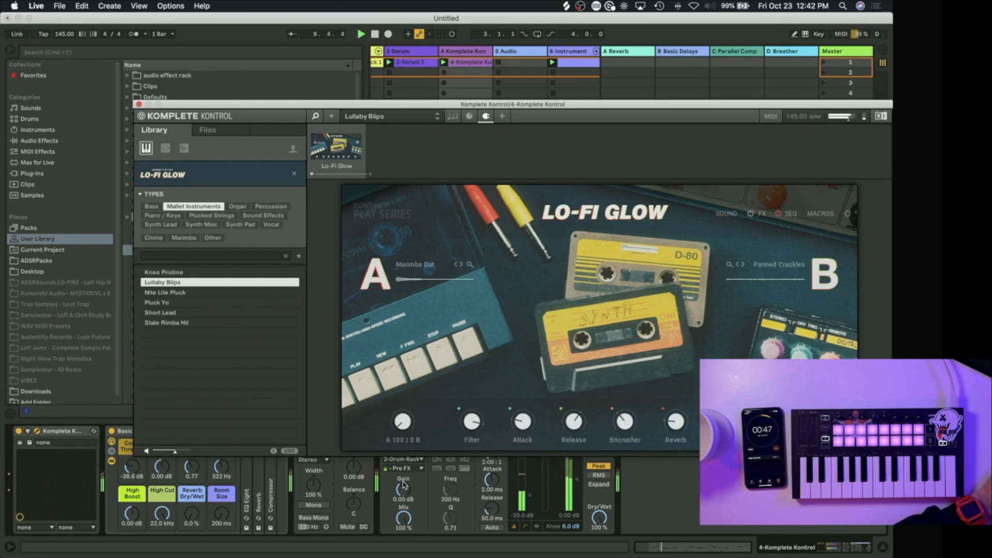
{"action": "left_click", "coordinate": [138, 104]}
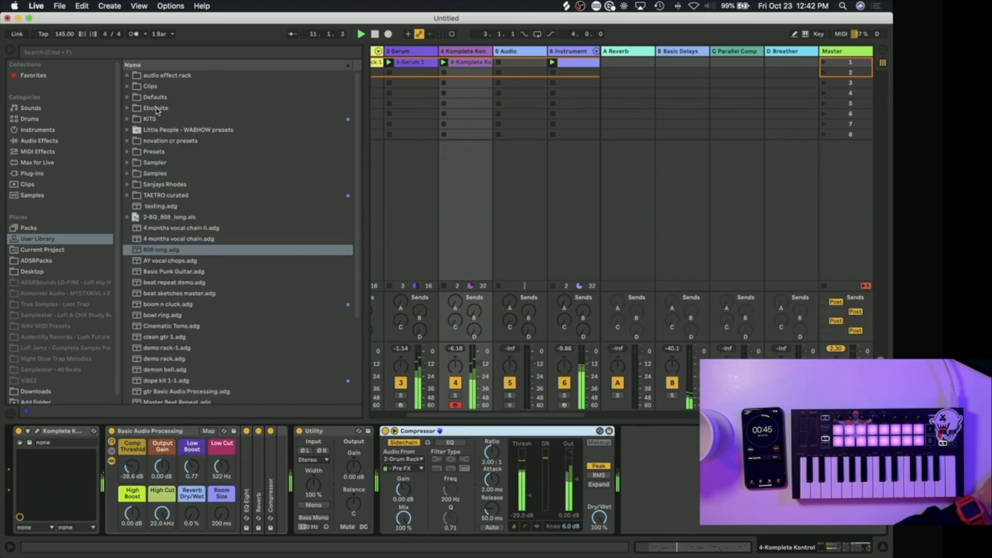
{"action": "left_click_drag", "start_coordinate": [478, 364], "coordinate": [478, 367]}
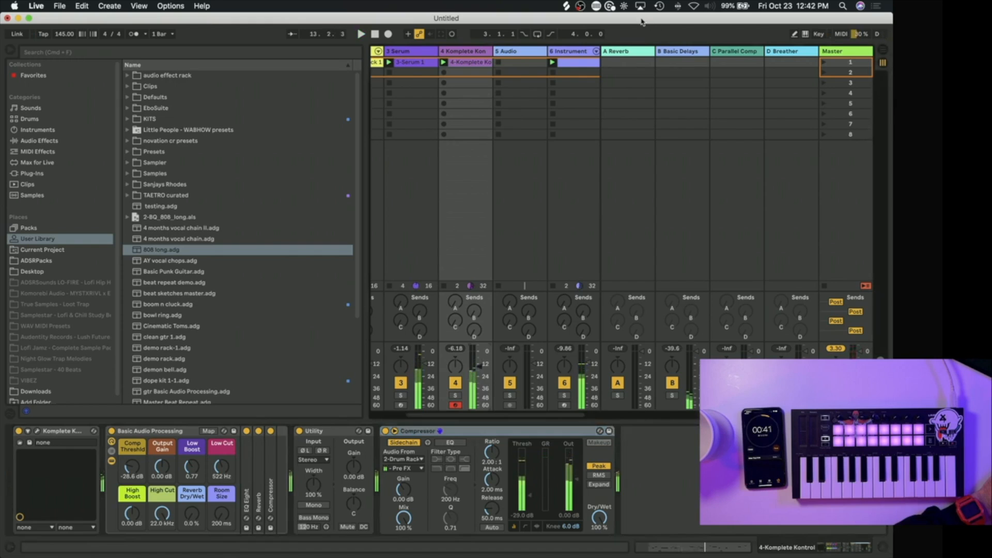
Step: Switch to Splice and search for "hihats", shortening the search term to "hihat"
{"action": "left_click", "coordinate": [579, 6]}
{"action": "left_click", "coordinate": [567, 7]}
{"action": "double_click", "coordinate": [617, 45]}
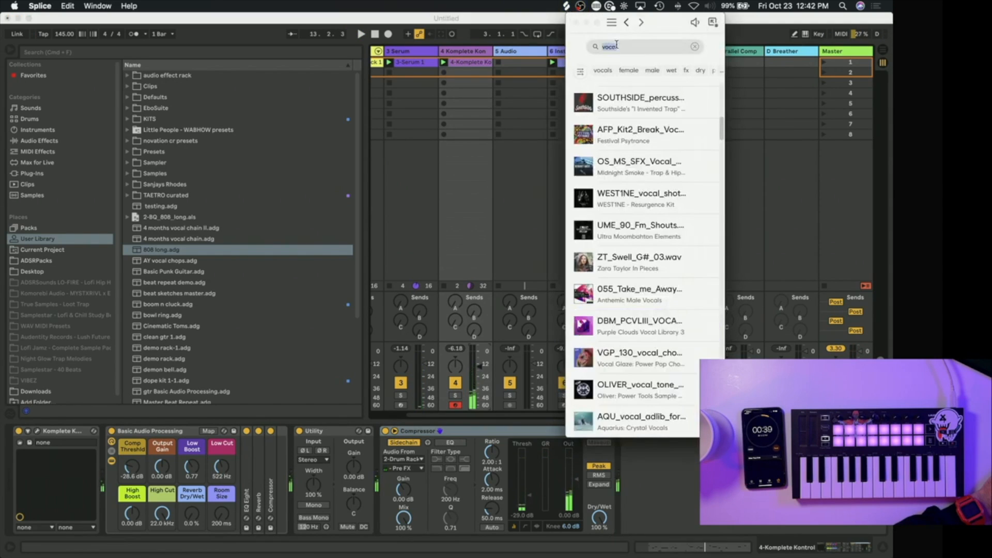
{"action": "type", "text": "hihats"}
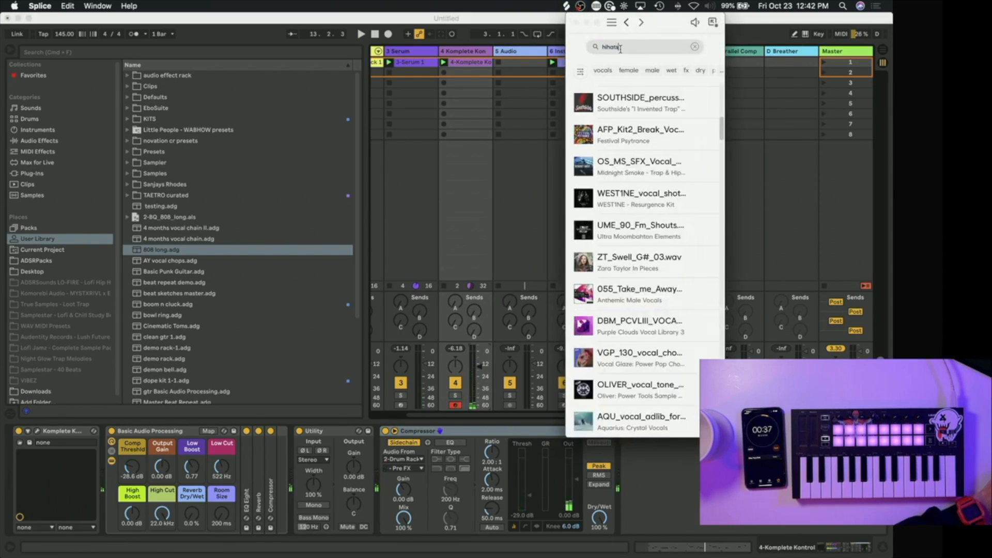
{"action": "scroll", "coordinate": [595, 296], "scroll_direction": "down", "scroll_amount": 5}
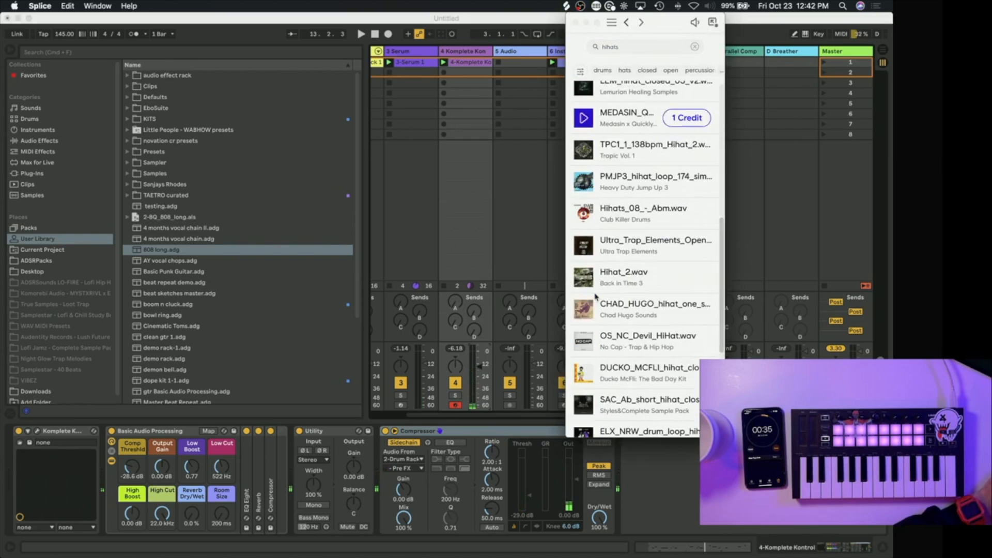
{"action": "scroll", "coordinate": [586, 301], "scroll_direction": "up", "scroll_amount": 5}
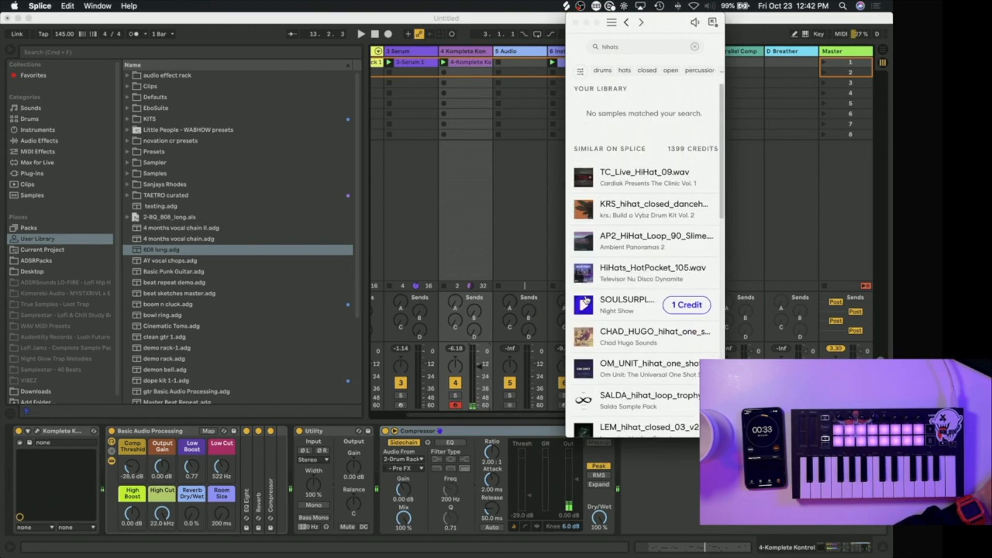
{"action": "key", "text": "BackSpace"}
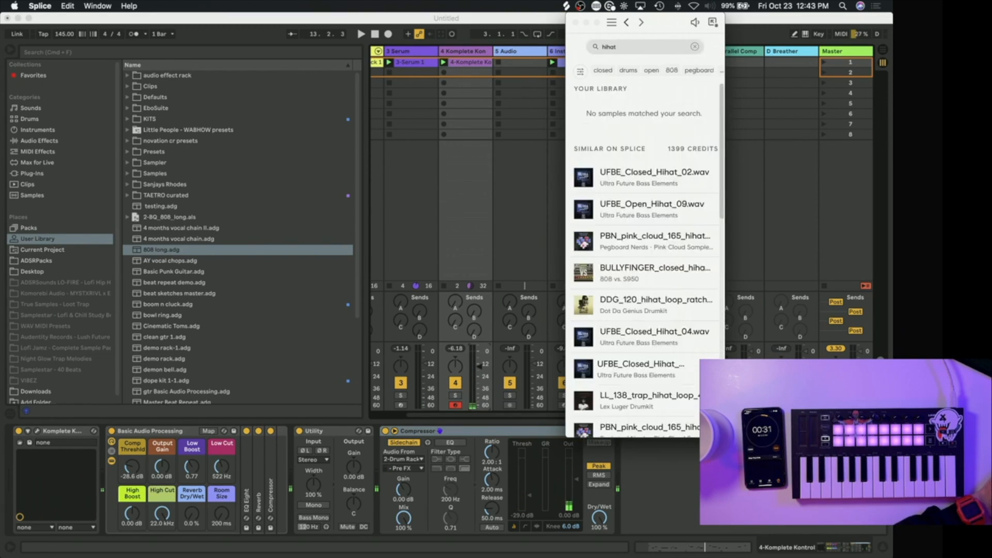
Step: Audition the BOI1DA hi-hat loops, place the chosen two-bar loop in the empty audio track's first slot and launch it in Live
{"action": "scroll", "coordinate": [581, 264], "scroll_direction": "down", "scroll_amount": 5}
{"action": "scroll", "coordinate": [581, 264], "scroll_direction": "down", "scroll_amount": 8}
{"action": "left_click", "coordinate": [584, 268]}
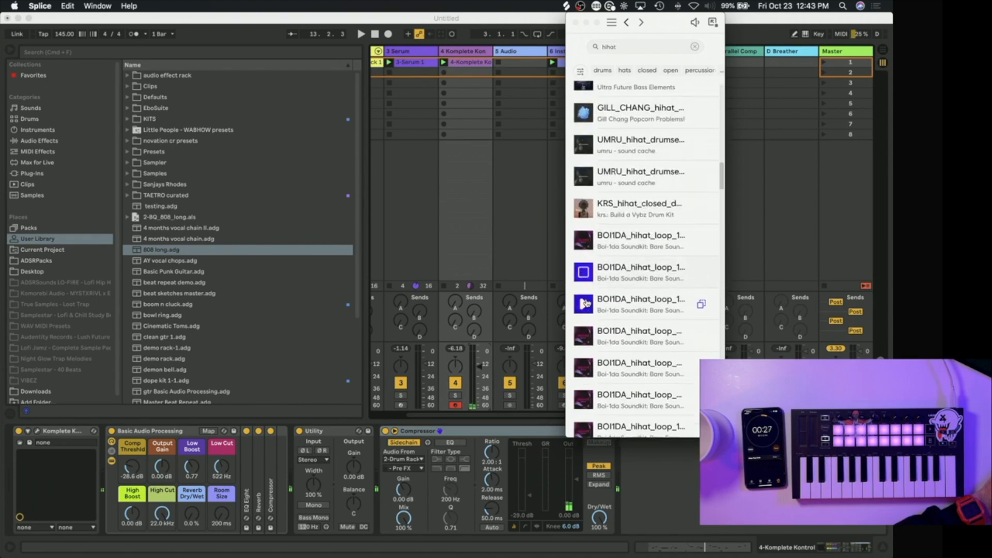
{"action": "left_click", "coordinate": [583, 309]}
{"action": "scroll", "coordinate": [585, 302], "scroll_direction": "down", "scroll_amount": 3}
{"action": "left_click", "coordinate": [586, 295]}
{"action": "scroll", "coordinate": [587, 295], "scroll_direction": "down", "scroll_amount": 1}
{"action": "left_click", "coordinate": [585, 298]}
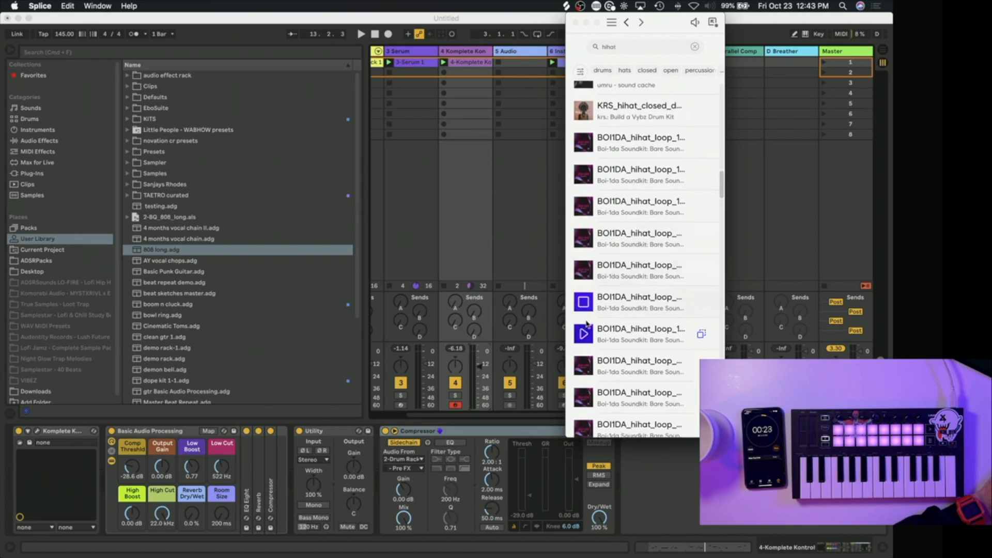
{"action": "left_click_drag", "start_coordinate": [688, 304], "coordinate": [498, 65]}
{"action": "left_click", "coordinate": [499, 63]}
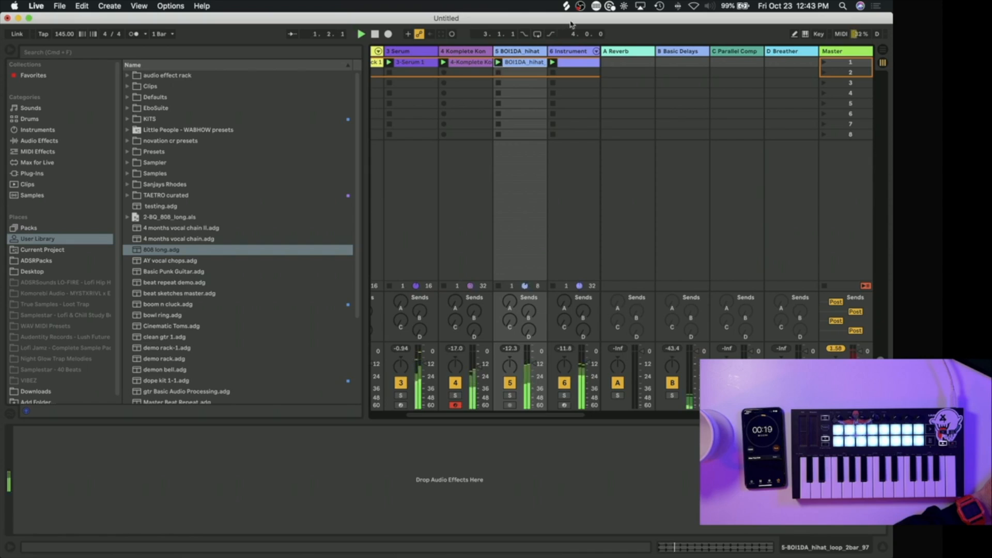
{"action": "left_click", "coordinate": [567, 6]}
Step: Paste the sidechained Compressor onto the hi-hat loop track
{"action": "left_click", "coordinate": [411, 455]}
{"action": "right_click", "coordinate": [407, 453]}
{"action": "left_click", "coordinate": [422, 456]}
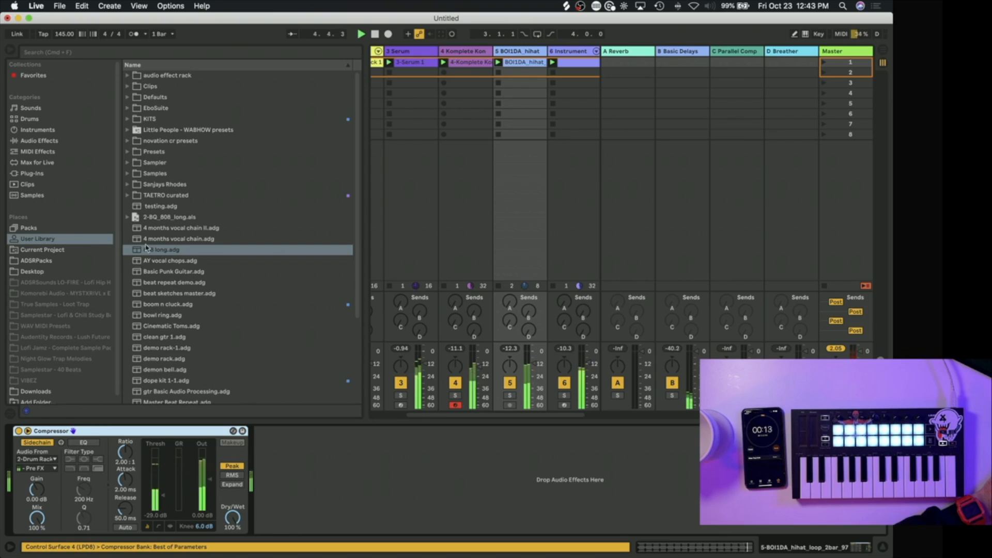
Step: Load beat sketches master.adg onto the Master track, close the J37 window and hide the browser
{"action": "mouse_move", "coordinate": [176, 295]}
{"action": "left_mouse_down"}
{"action": "mouse_move", "coordinate": [811, 31]}
{"action": "mouse_move", "coordinate": [833, 51]}
{"action": "left_mouse_up"}
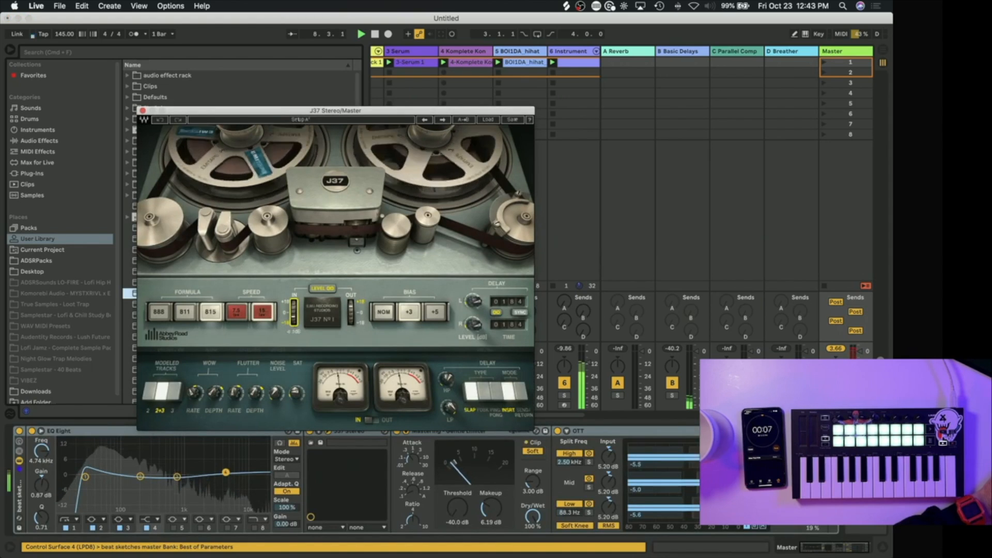
{"action": "left_click", "coordinate": [142, 110]}
{"action": "key", "text": "super+alt+b"}
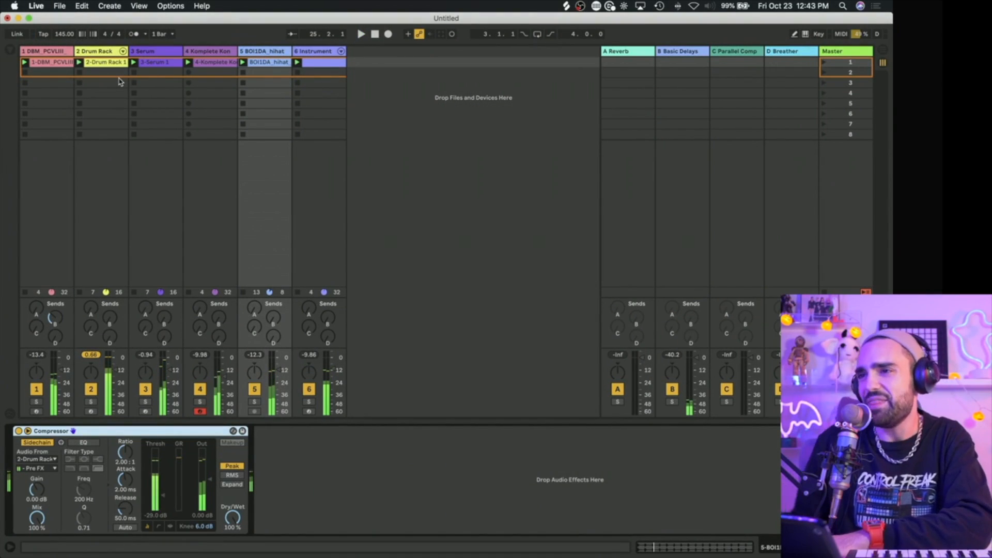
Step: Play the beat with the Komplete Kontrol track selected and reopen its Lo-Fi Glow plug-in window
{"action": "left_click", "coordinate": [206, 52]}
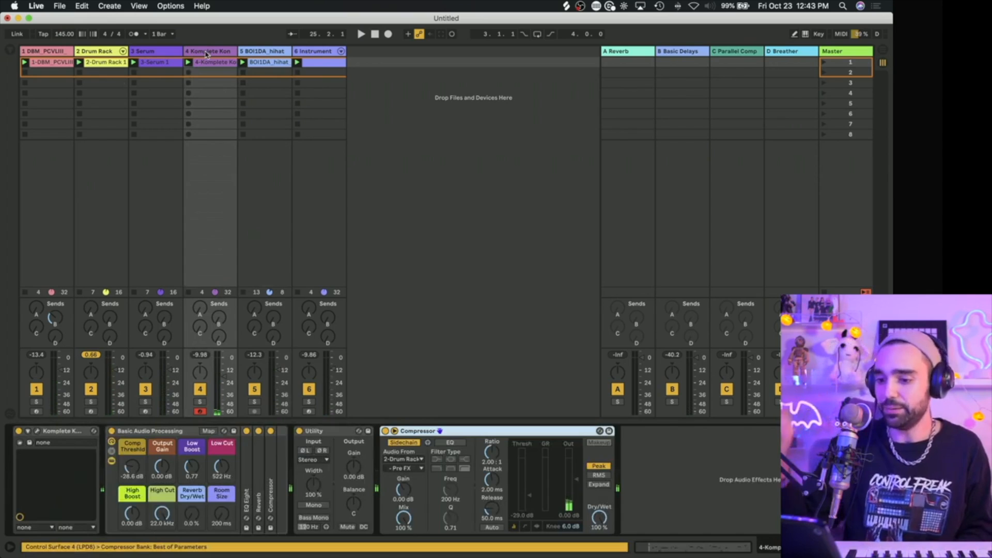
{"action": "key", "text": "space"}
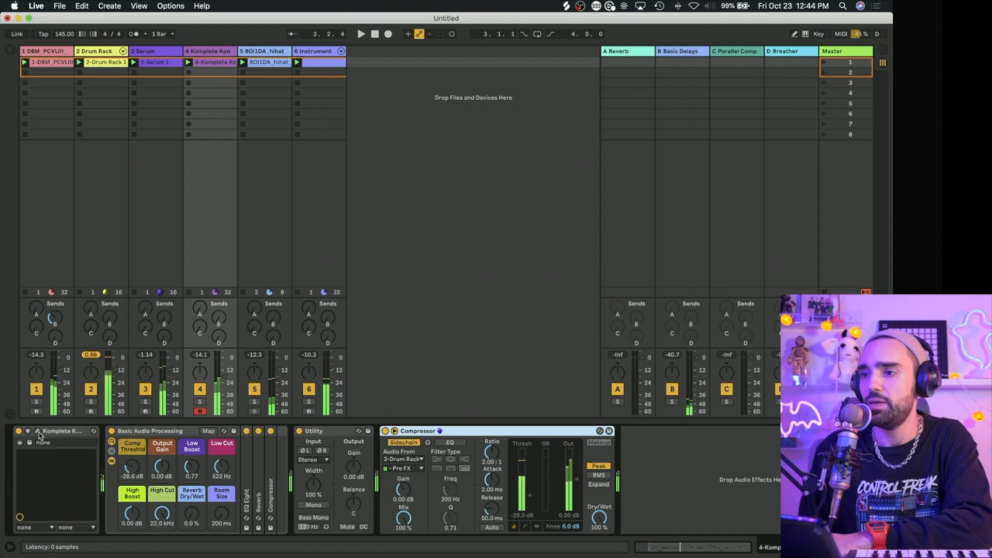
{"action": "left_click", "coordinate": [55, 434]}
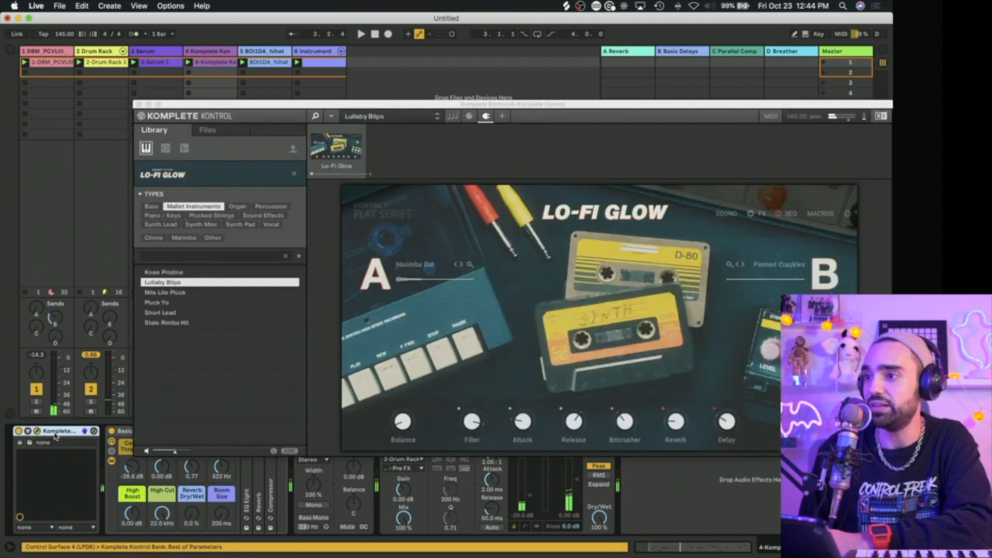
Step: Set the Lo-Fi Glow patch's Filter to 100% and its Balance fully to layer A (A 100 | 0 B)
{"action": "left_click_drag", "start_coordinate": [464, 432], "coordinate": [478, 404]}
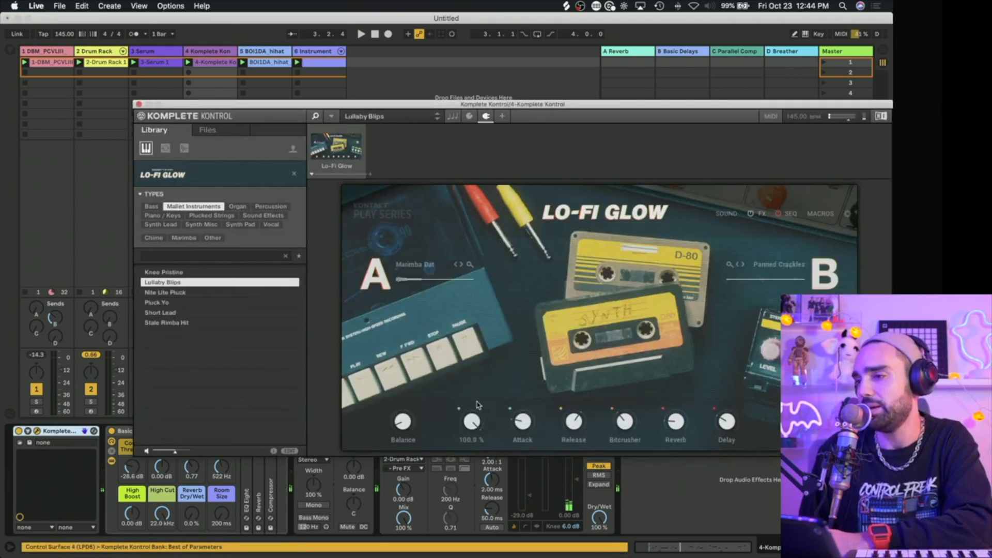
{"action": "left_click_drag", "start_coordinate": [404, 424], "coordinate": [404, 449]}
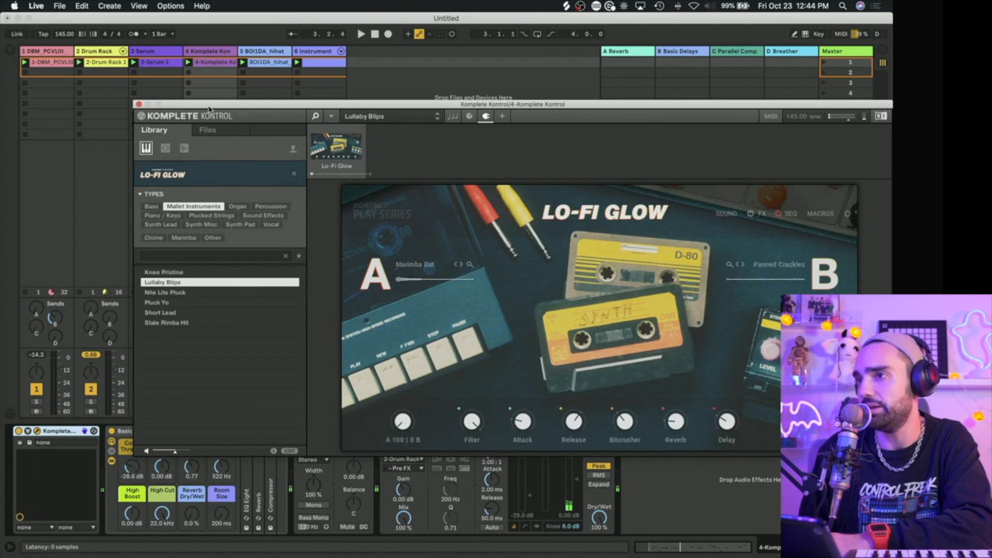
Step: Audition the Komplete Kontrol track in solo, unsolo it and close its plug-in window
{"action": "left_click_drag", "start_coordinate": [210, 106], "coordinate": [323, 101]}
{"action": "left_click", "coordinate": [204, 403]}
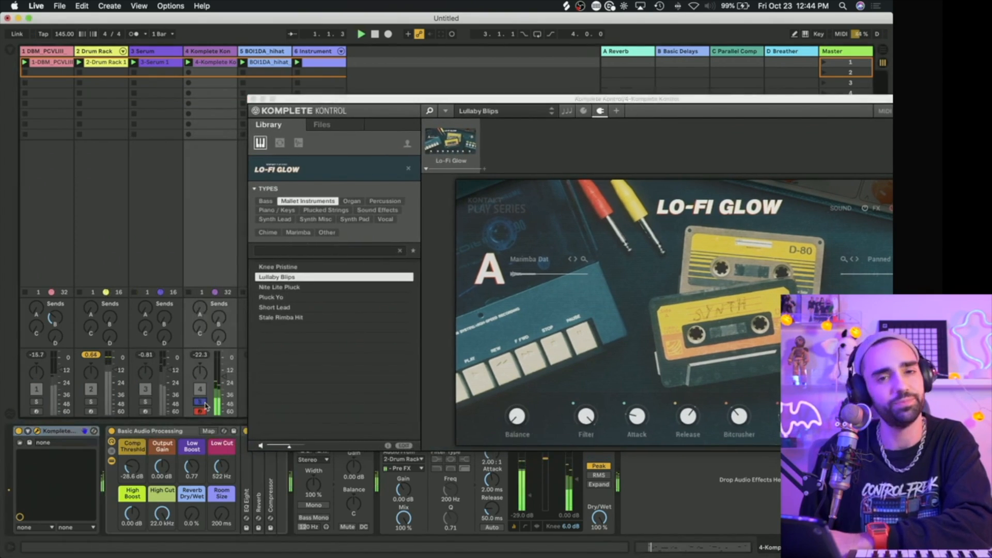
{"action": "left_click", "coordinate": [736, 420]}
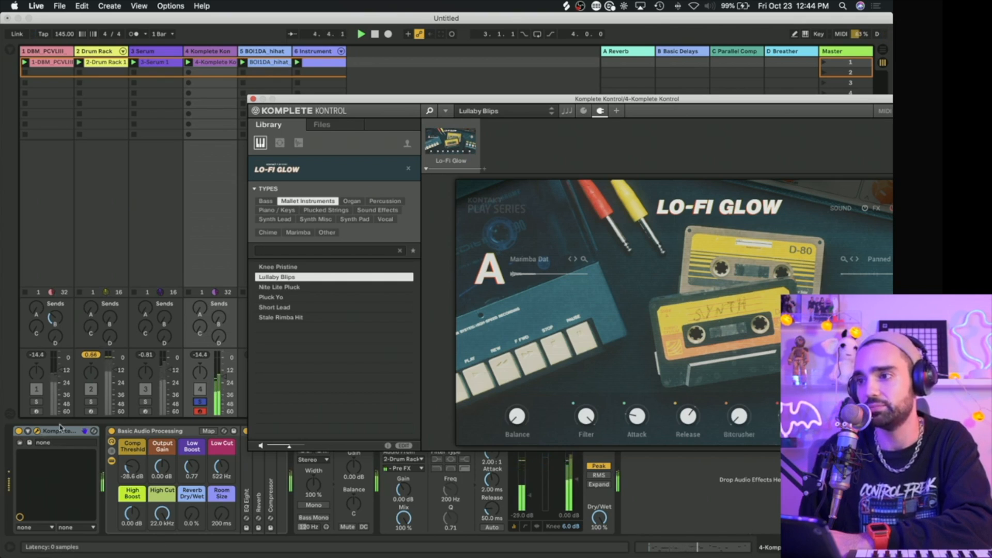
{"action": "left_click", "coordinate": [199, 403]}
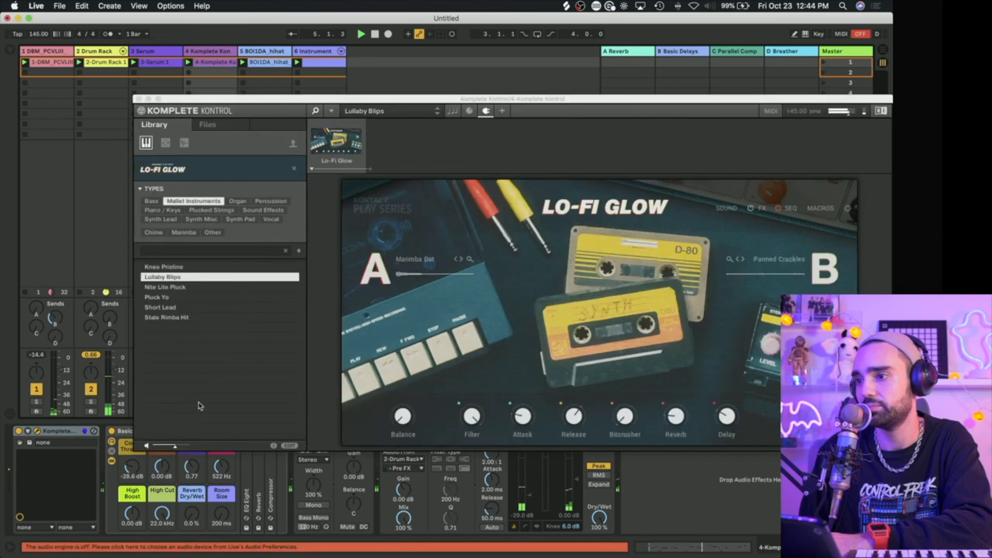
{"action": "left_click", "coordinate": [139, 98]}
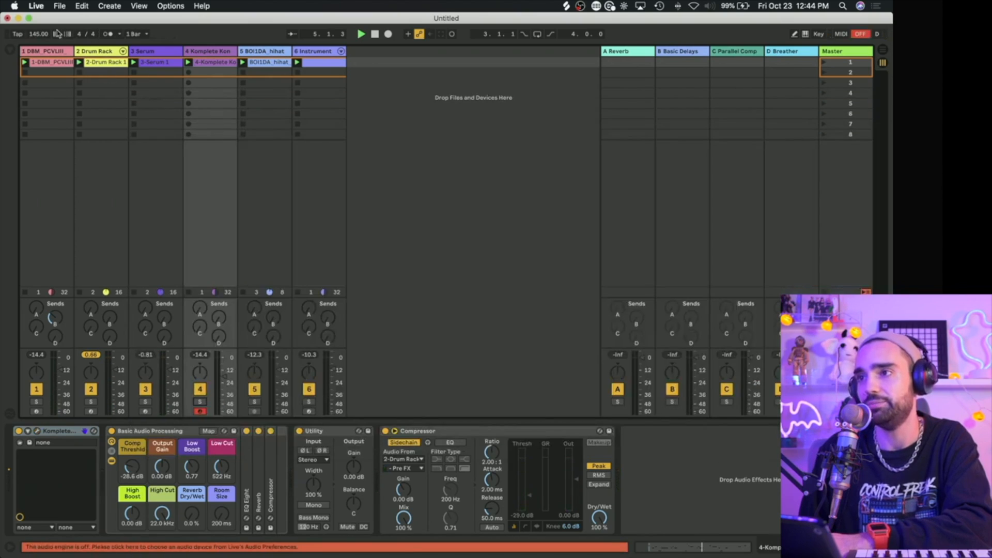
Step: Set the audio output device to Komplete Audio 6 MK2 in the audio preferences and close them
{"action": "left_click", "coordinate": [42, 6]}
{"action": "left_click", "coordinate": [57, 35]}
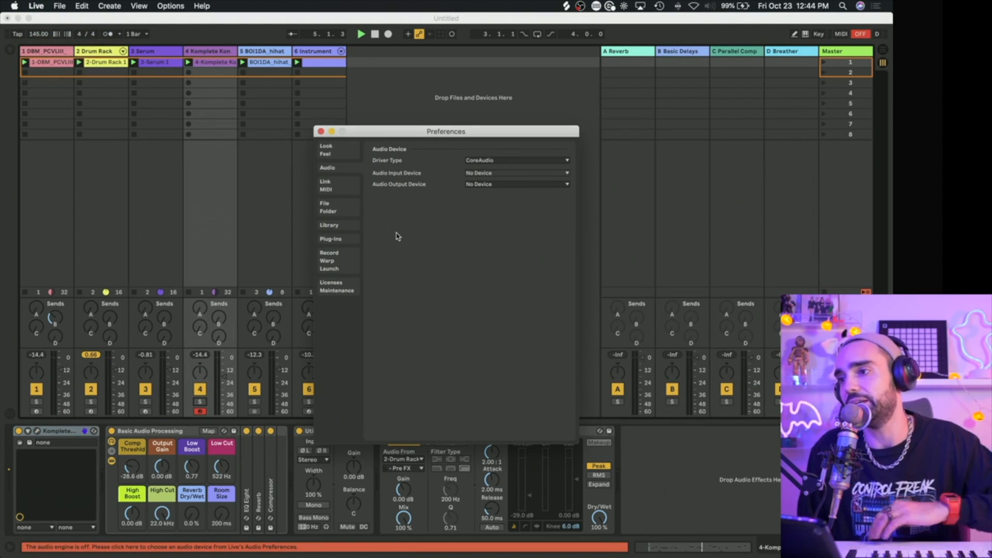
{"action": "left_click", "coordinate": [511, 184]}
{"action": "left_click", "coordinate": [507, 233]}
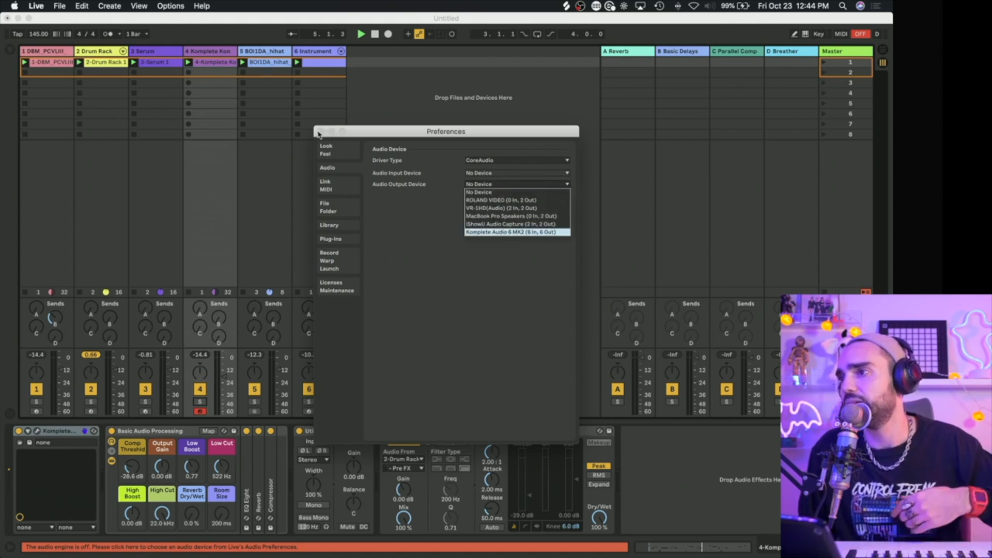
{"action": "left_click", "coordinate": [320, 132]}
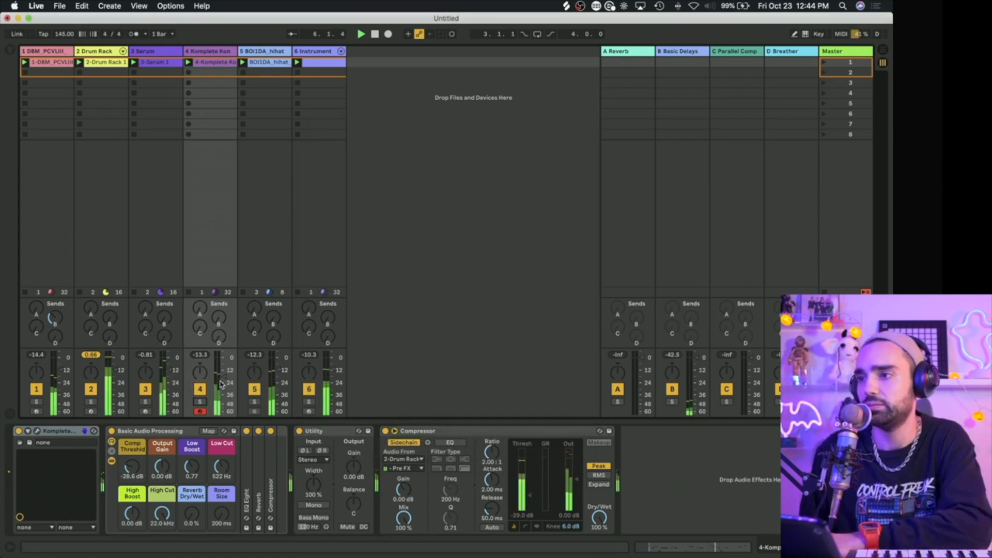
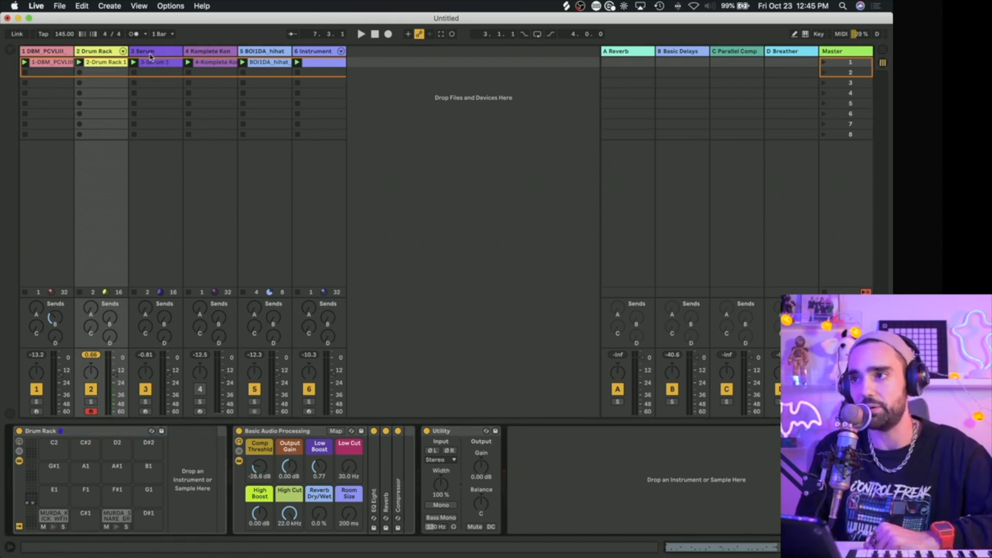
Step: Look over the Serum track's devices and reactivate the muted Komplete Kontrol track
{"action": "left_click", "coordinate": [151, 52]}
{"action": "left_click", "coordinate": [144, 65]}
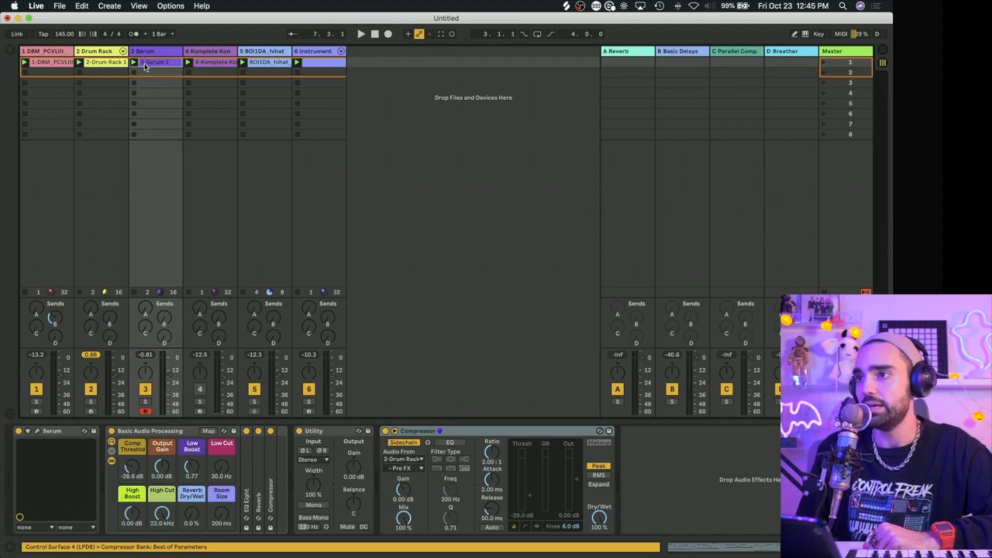
{"action": "left_click", "coordinate": [144, 52]}
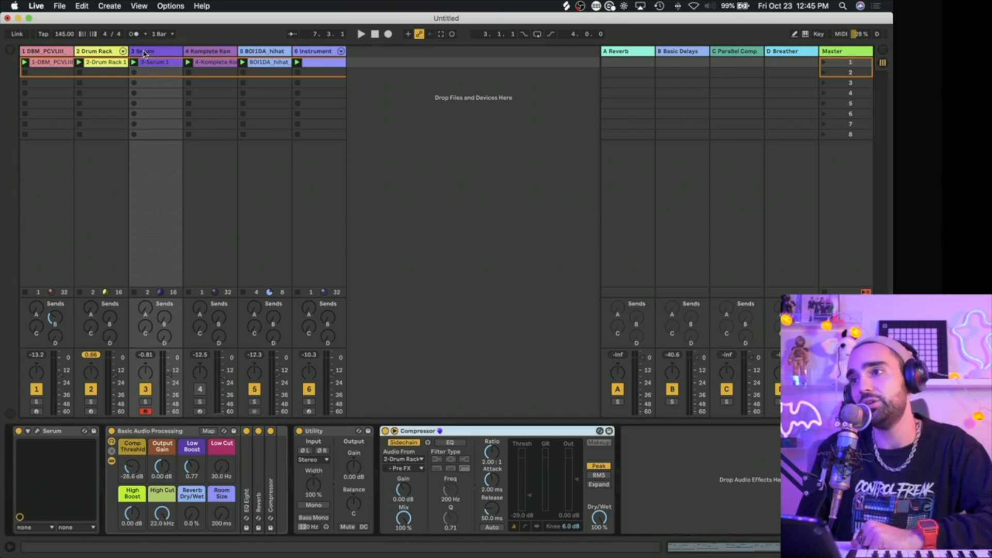
{"action": "left_click", "coordinate": [219, 51]}
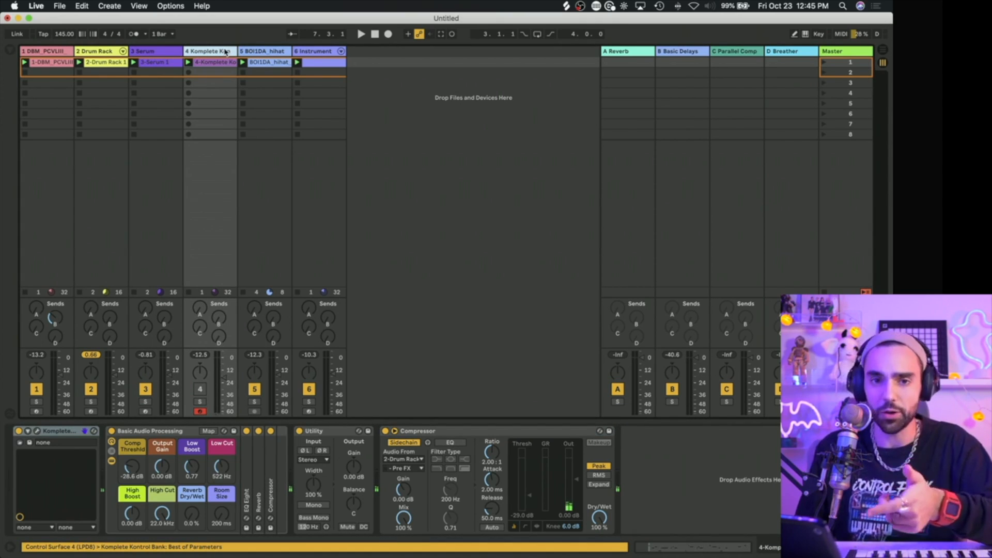
{"action": "left_click", "coordinate": [202, 393]}
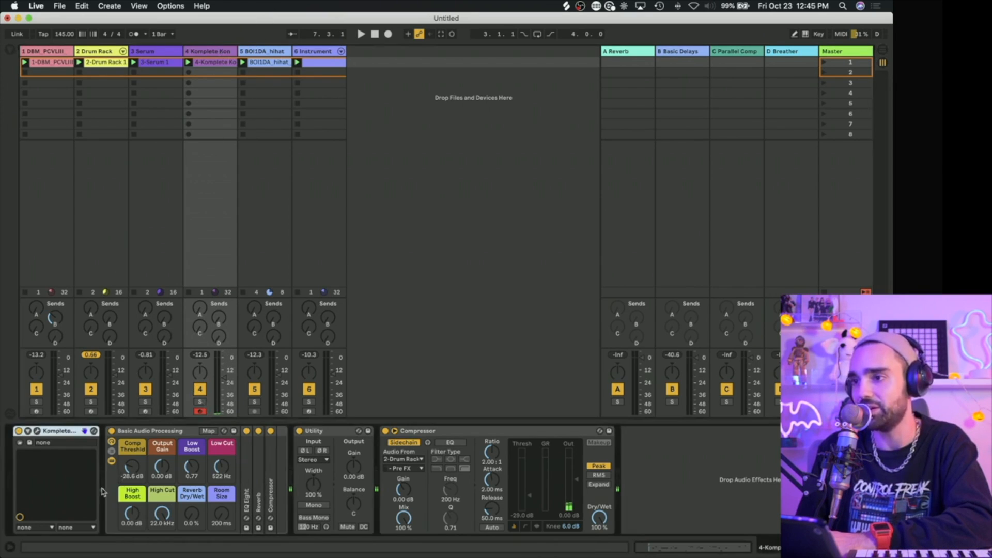
Step: Adjust Lo-Fi Glow during playback, lowering the Attack and setting the Reverb to 25%, and close its plug-in window
{"action": "left_click", "coordinate": [38, 432]}
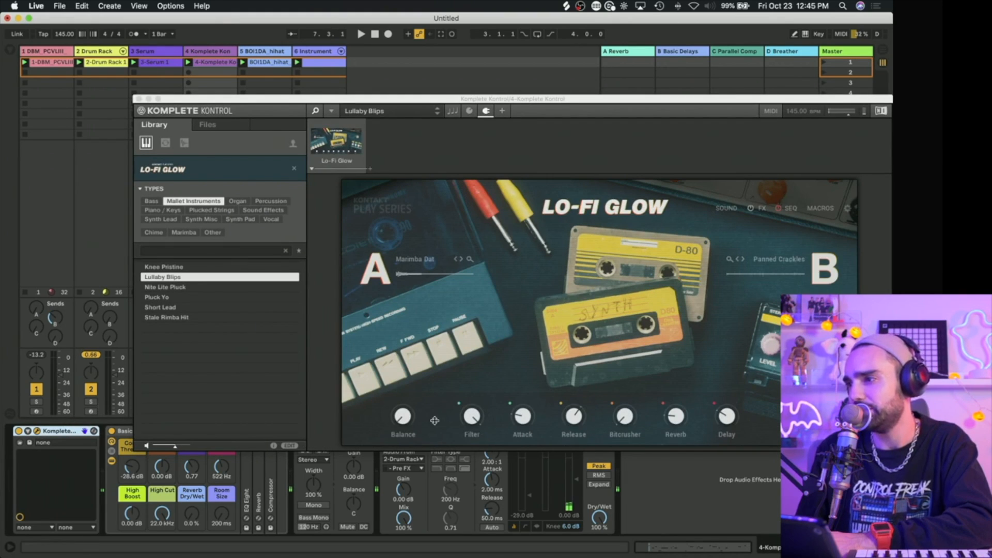
{"action": "left_click", "coordinate": [404, 420]}
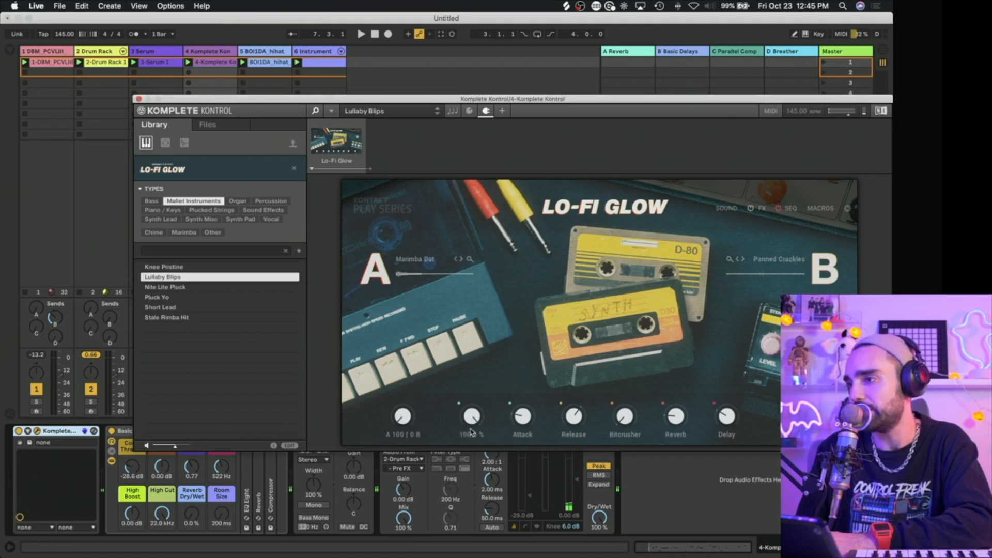
{"action": "left_click_drag", "start_coordinate": [471, 432], "coordinate": [470, 480]}
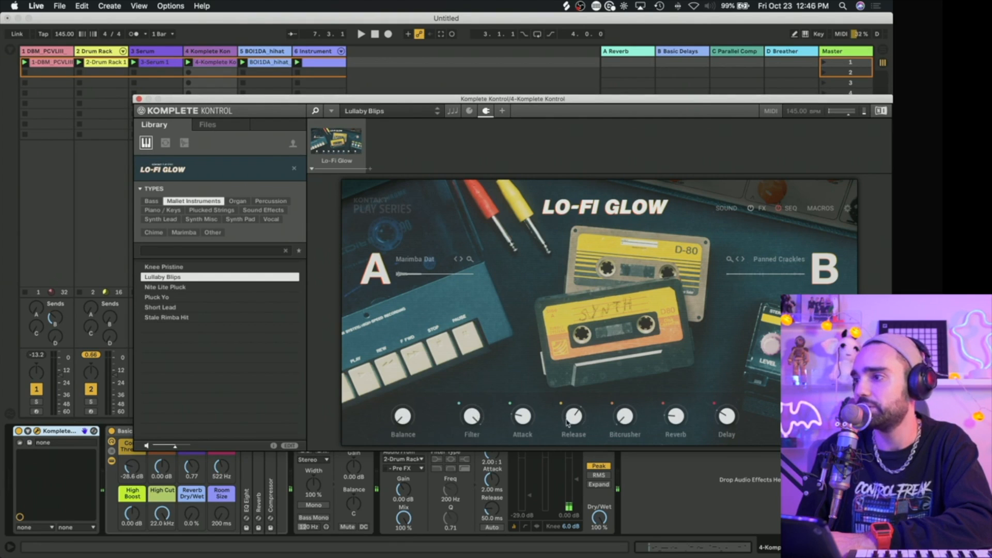
{"action": "key", "text": "space"}
{"action": "left_click_drag", "start_coordinate": [526, 422], "coordinate": [525, 421]}
{"action": "left_click_drag", "start_coordinate": [681, 418], "coordinate": [681, 416]}
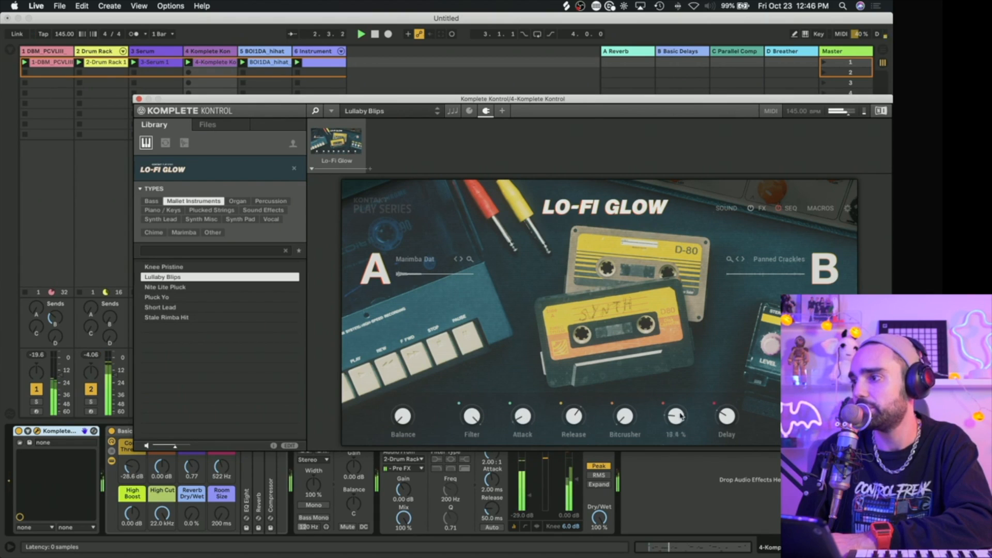
{"action": "left_click_drag", "start_coordinate": [681, 371], "coordinate": [665, 454]}
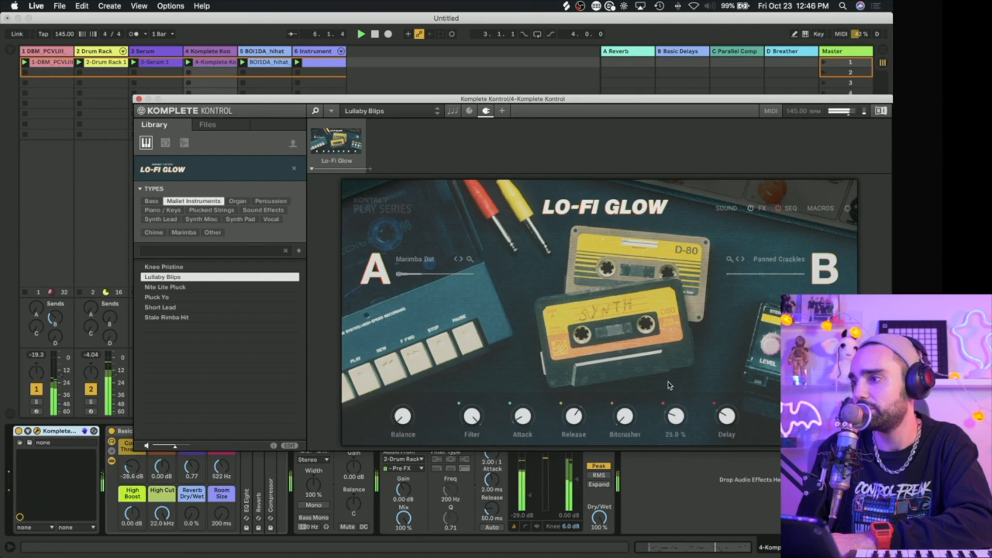
{"action": "left_click", "coordinate": [138, 99]}
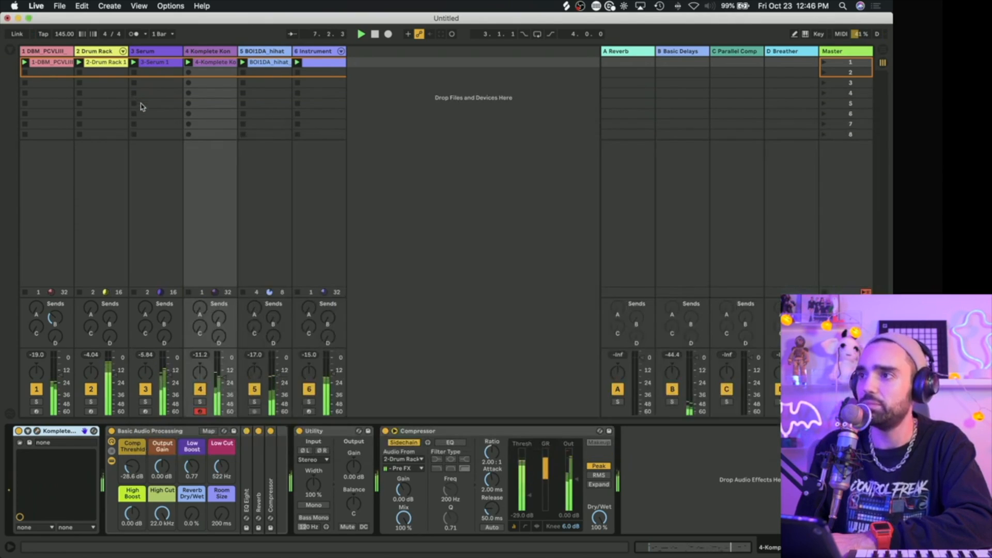
Step: Add a Vocoder before the Compressor on the BOI1DA hi-hat track, set its Dry/Wet to 26.6%, and hide the browser
{"action": "left_click", "coordinate": [265, 63]}
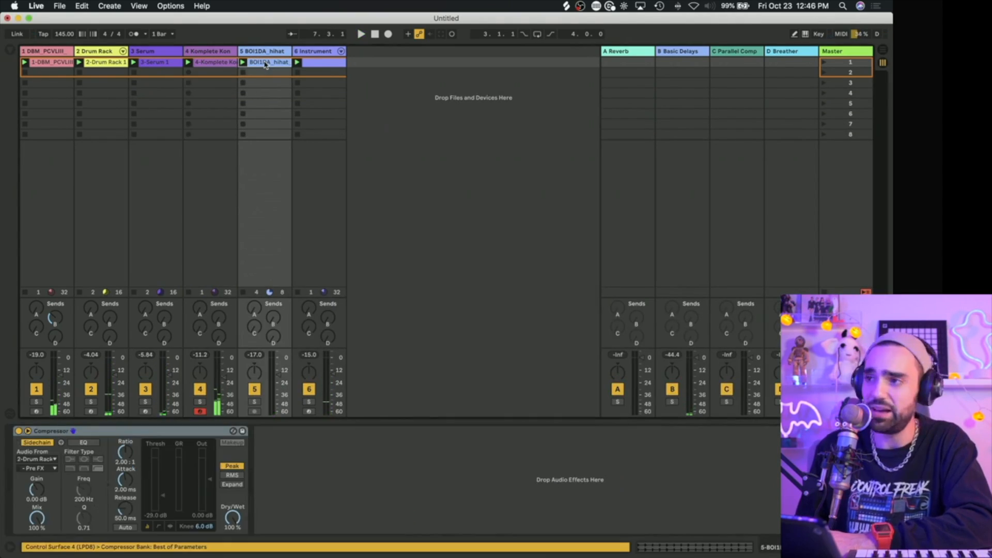
{"action": "left_click", "coordinate": [10, 51]}
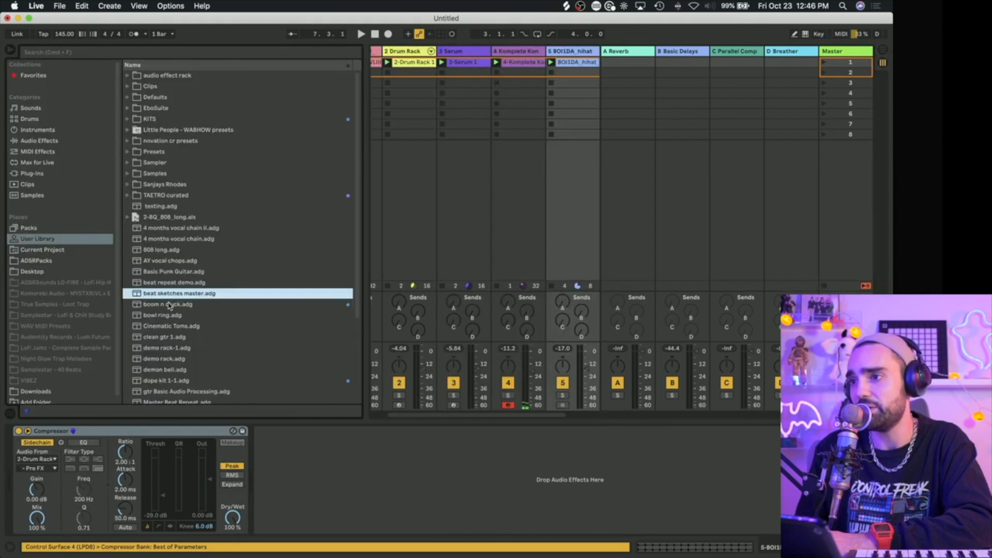
{"action": "left_click", "coordinate": [52, 140]}
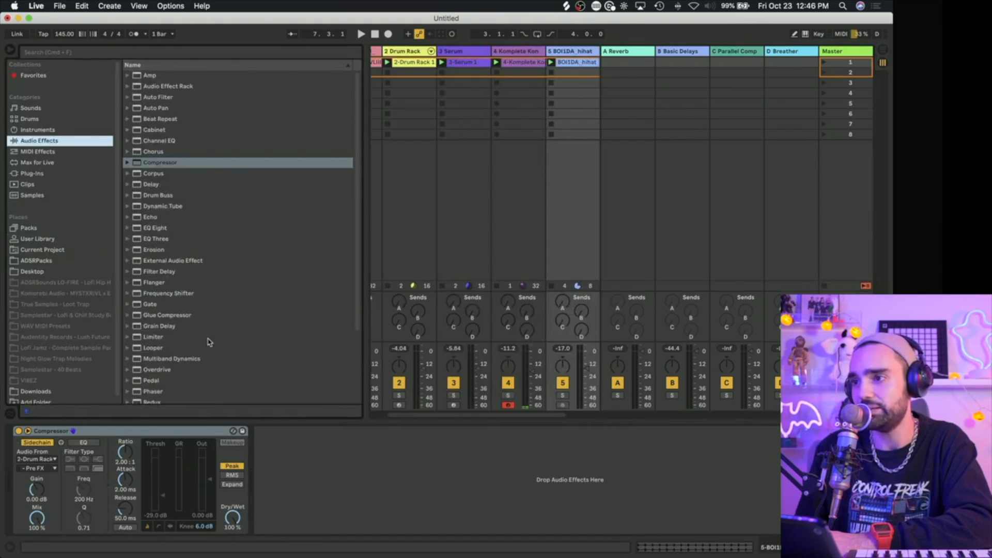
{"action": "scroll", "coordinate": [210, 352], "scroll_direction": "down", "scroll_amount": 5}
{"action": "left_click_drag", "start_coordinate": [155, 397], "coordinate": [487, 551]}
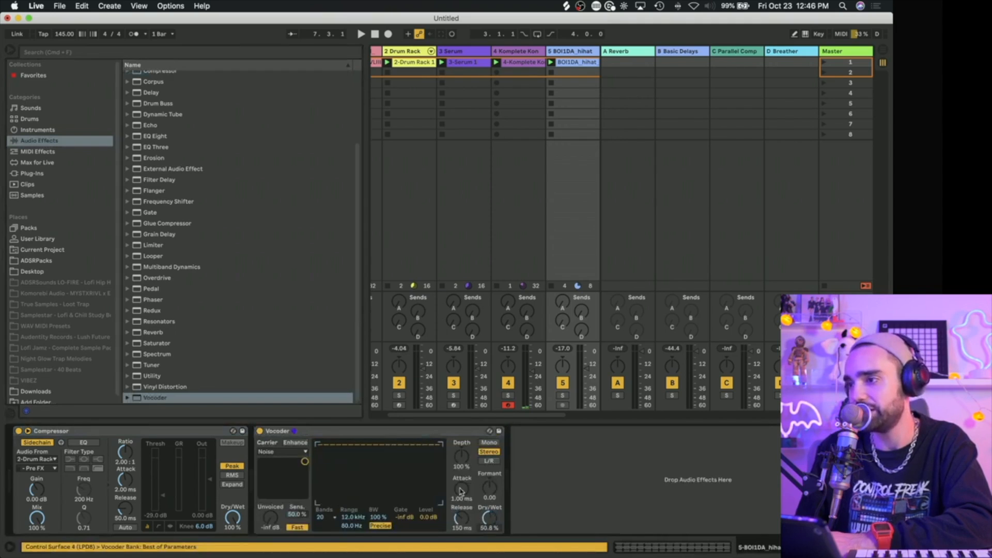
{"action": "key", "text": "space"}
{"action": "left_click_drag", "start_coordinate": [391, 431], "coordinate": [31, 445]}
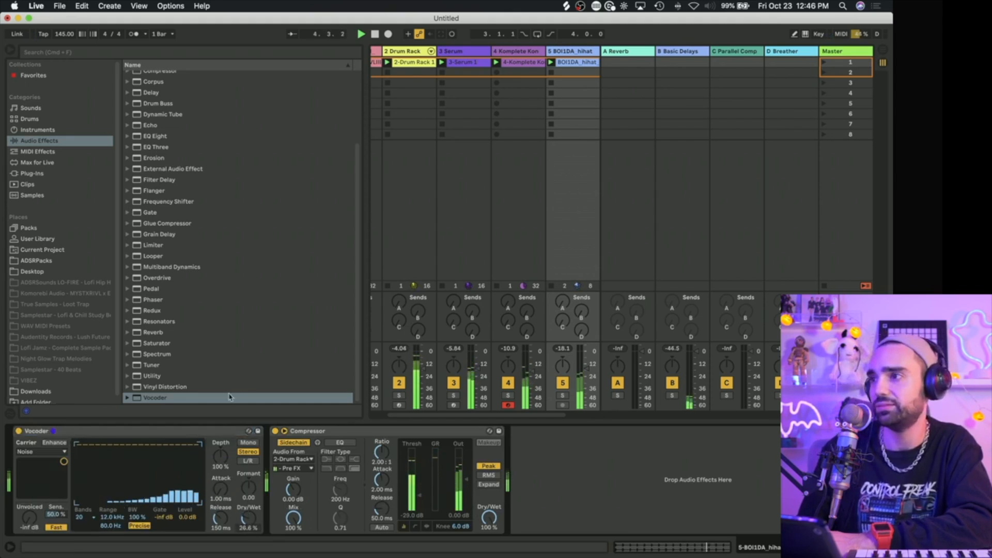
{"action": "key", "text": "super+alt+b"}
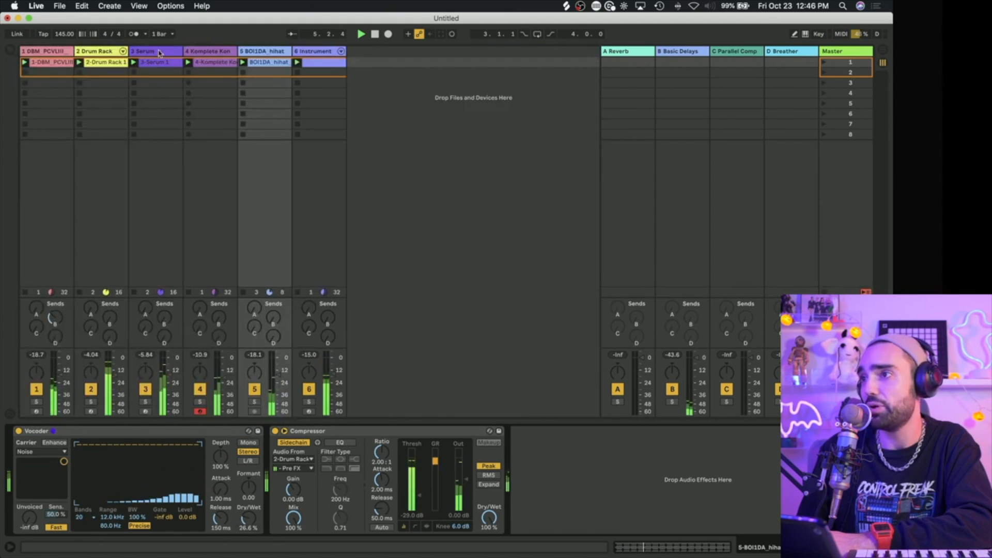
Step: Lower the levels of all six tracks together and play the beat to check the mix
{"action": "left_click", "coordinate": [308, 54]}
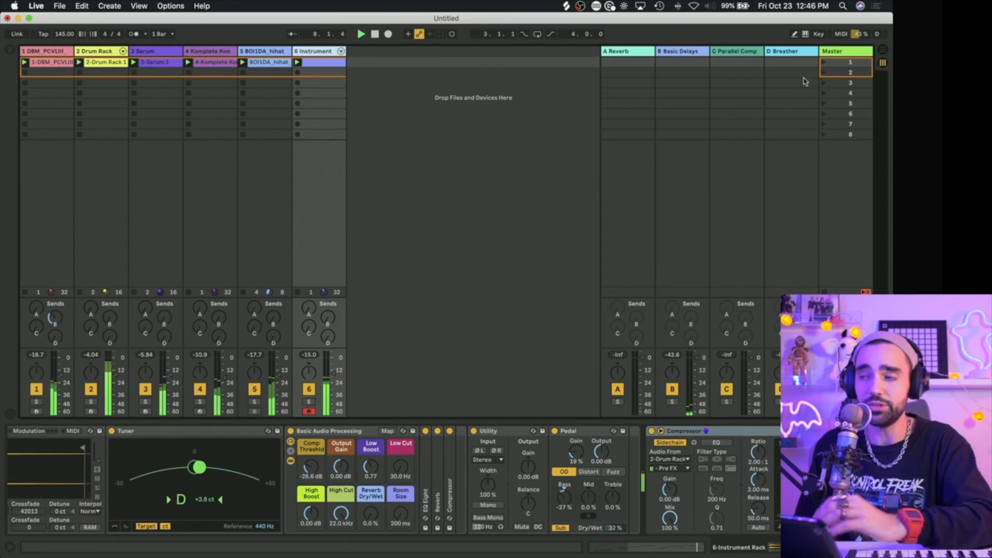
{"action": "left_click", "coordinate": [847, 51]}
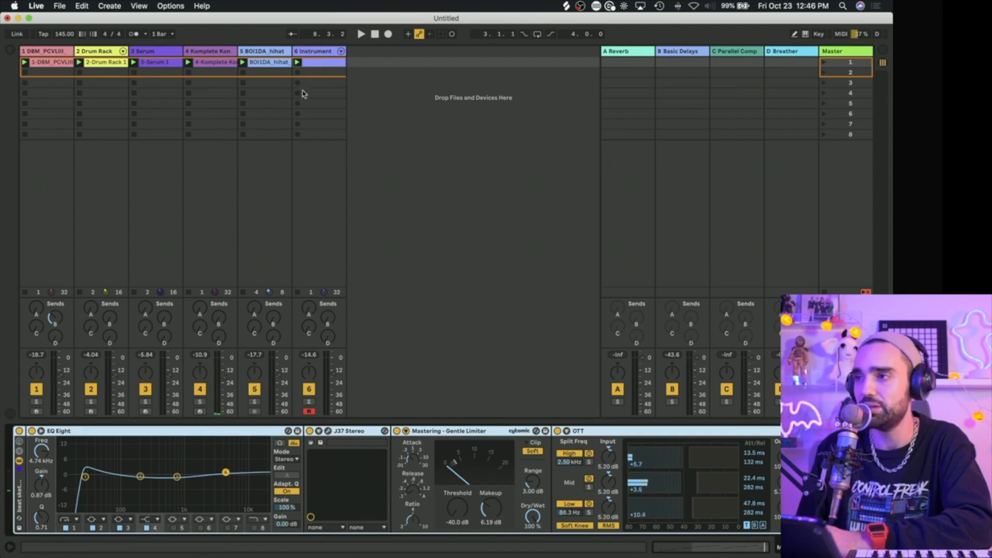
{"action": "left_click", "coordinate": [315, 52]}
{"action": "key", "text": "super+a"}
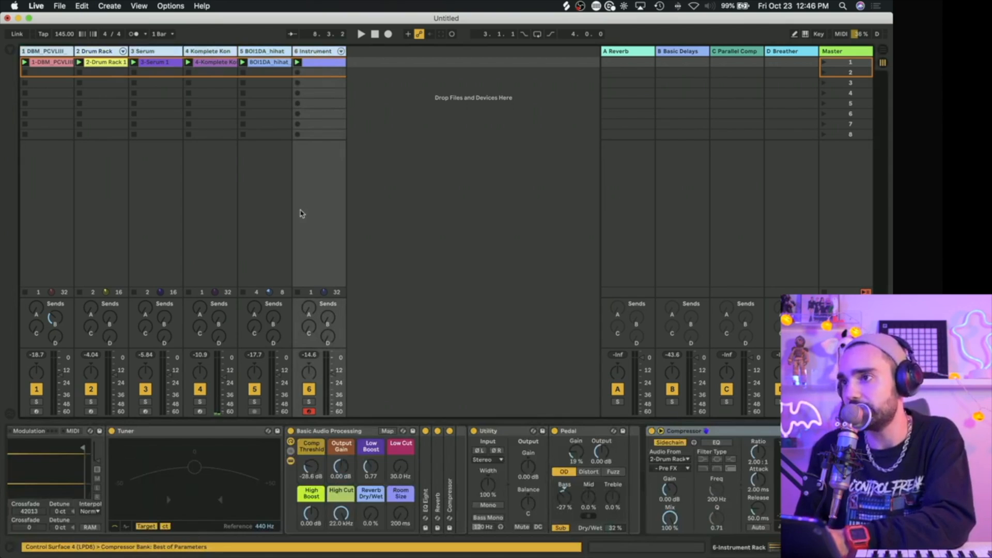
{"action": "key", "text": "space"}
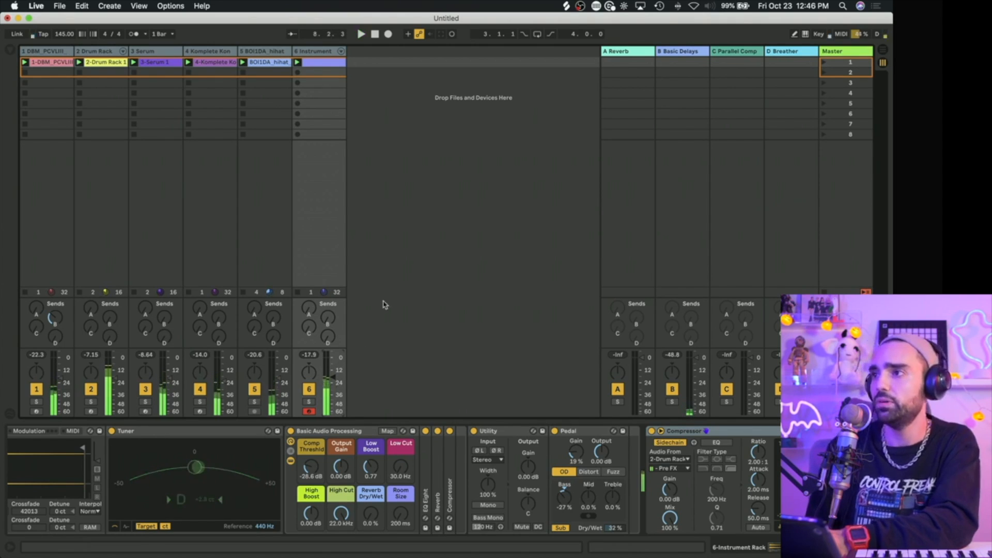
{"action": "key", "text": "space"}
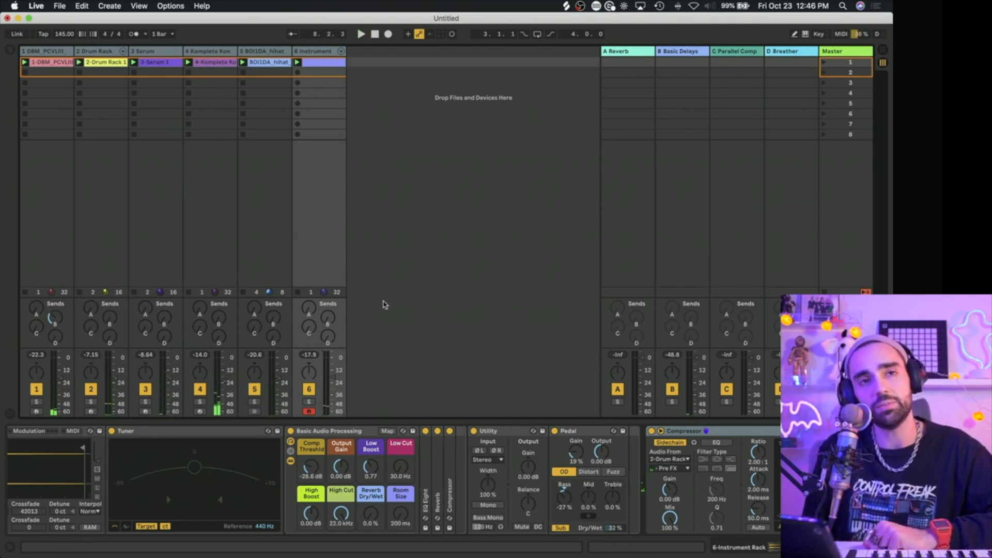
{"action": "left_click", "coordinate": [225, 62]}
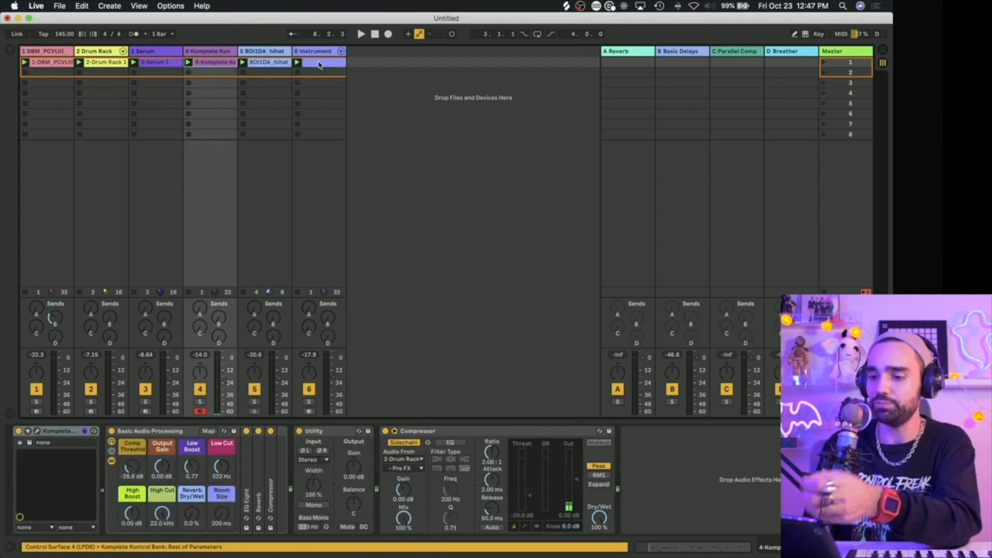
{"action": "left_click", "coordinate": [310, 63]}
{"action": "left_click", "coordinate": [52, 62]}
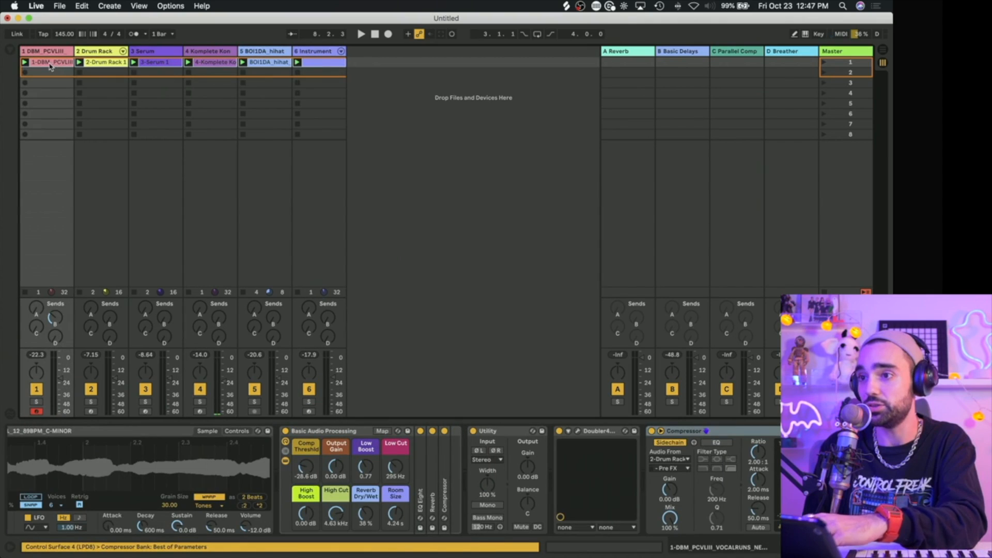
{"action": "left_click_drag", "start_coordinate": [50, 64], "coordinate": [53, 66]}
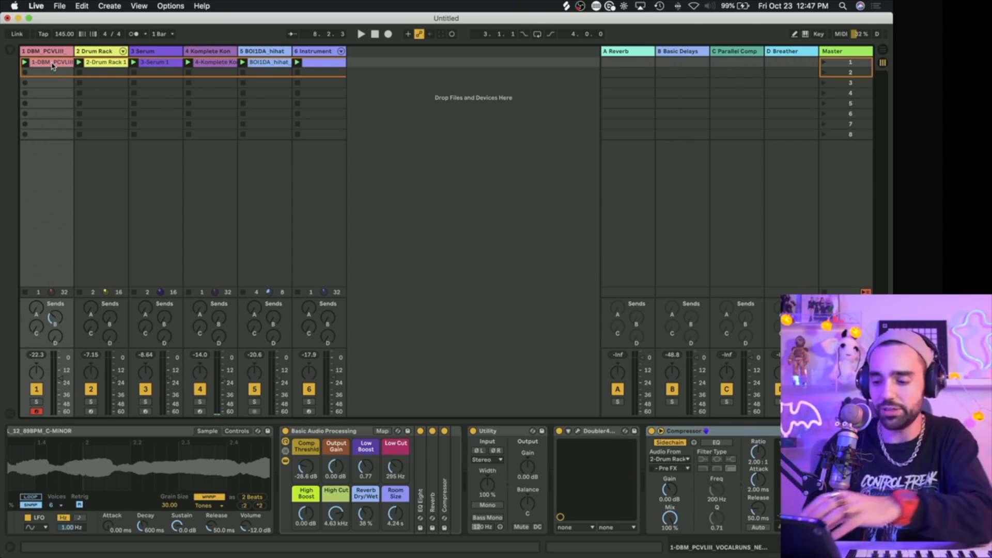
{"action": "key", "text": "Tab"}
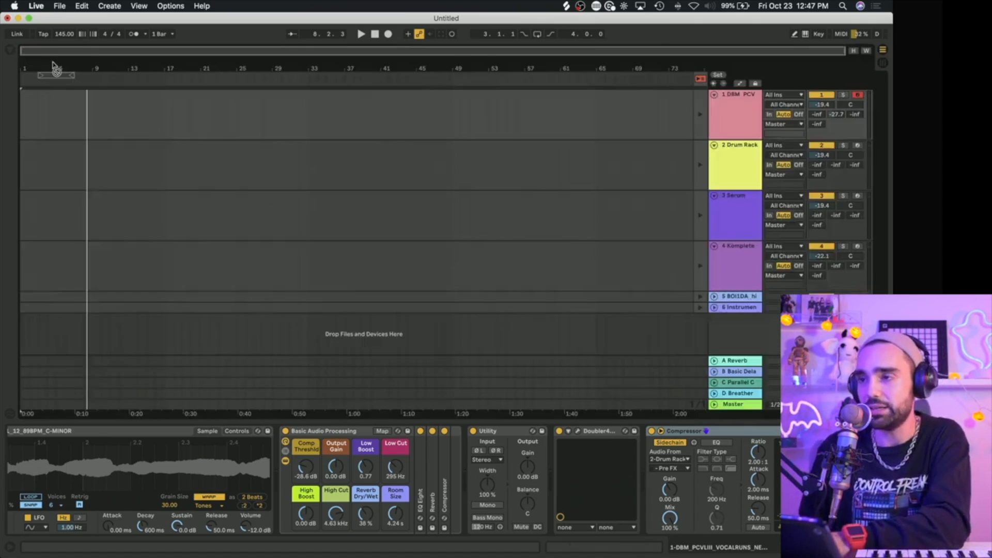
{"action": "left_click_drag", "start_coordinate": [53, 66], "coordinate": [29, 106]}
{"action": "key", "text": "Tab"}
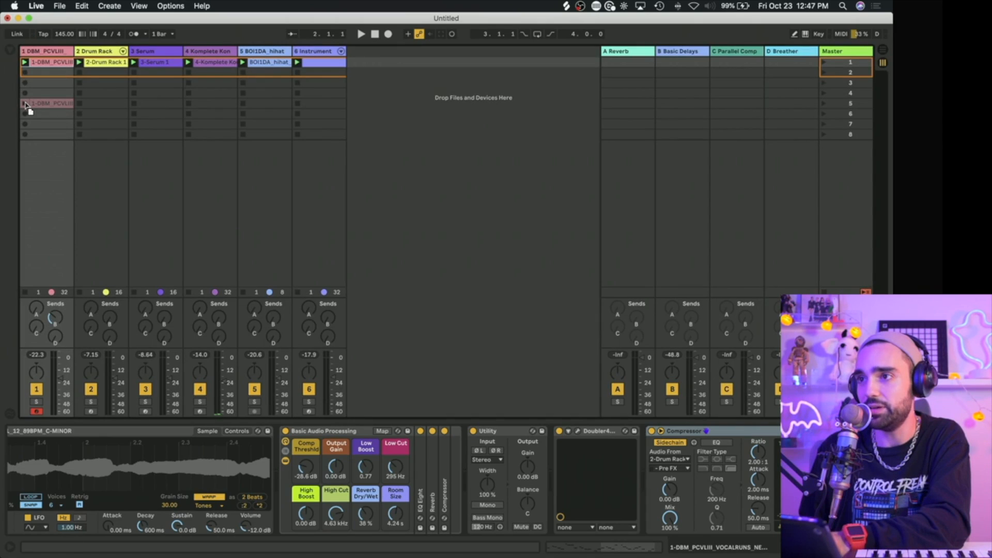
Step: Place all six session clips in the arrangement at bar 29 and return playback to the arrangement
{"action": "left_click", "coordinate": [321, 67]}
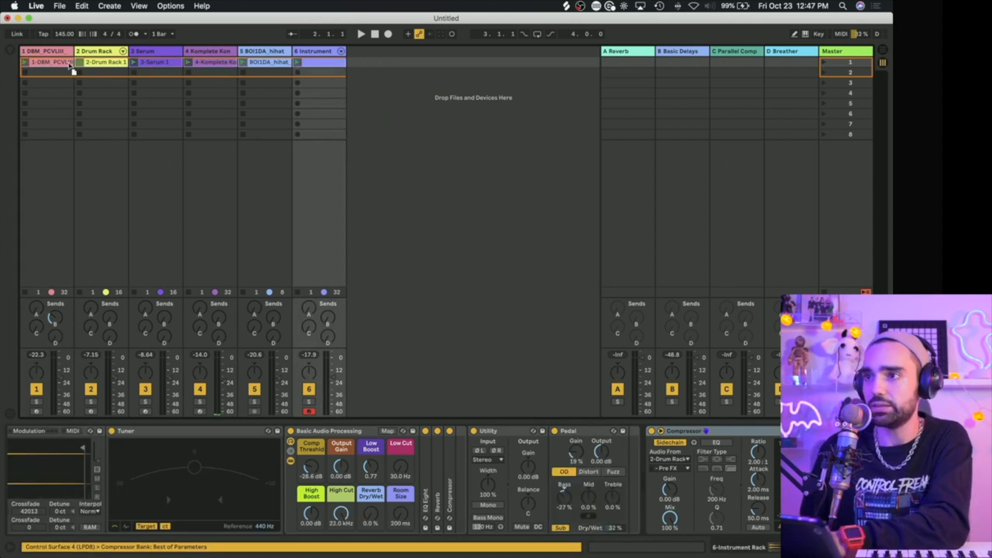
{"action": "key", "text": "Tab"}
{"action": "mouse_move", "coordinate": [71, 66]}
{"action": "left_mouse_down"}
{"action": "mouse_move", "coordinate": [70, 88]}
{"action": "mouse_move", "coordinate": [23, 106]}
{"action": "mouse_move", "coordinate": [255, 106]}
{"action": "mouse_move", "coordinate": [273, 115]}
{"action": "left_mouse_up"}
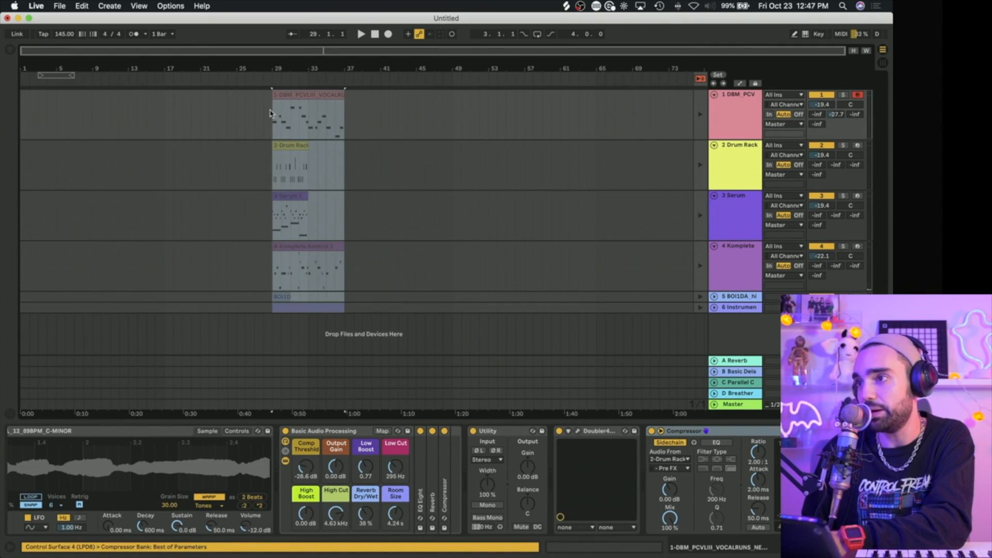
{"action": "left_click", "coordinate": [229, 114]}
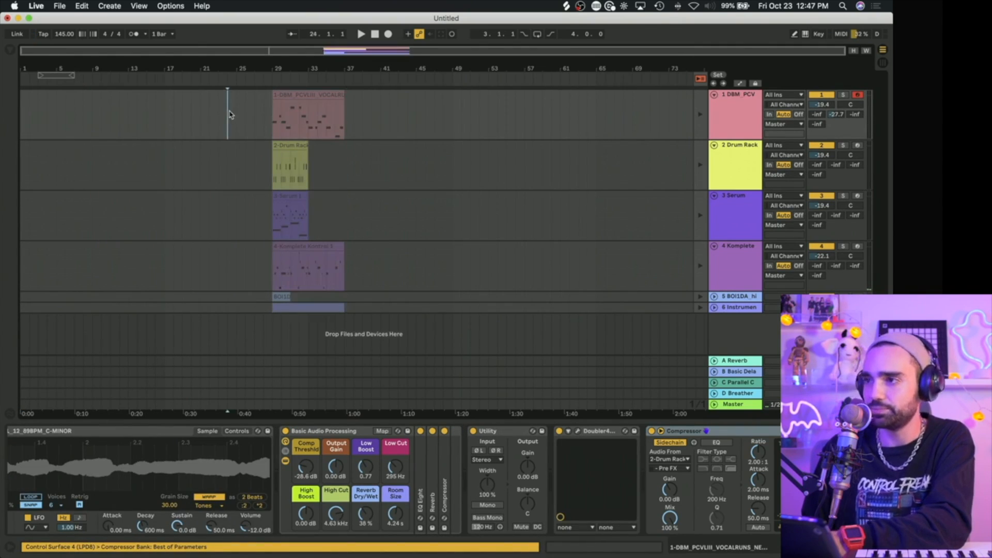
{"action": "left_click", "coordinate": [701, 79]}
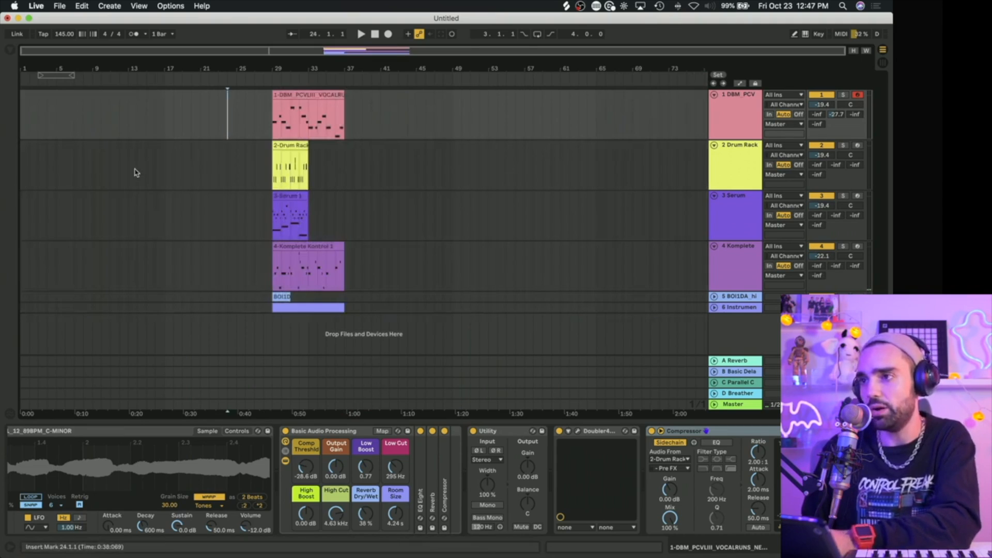
Step: Move the Serum clip to bar 1, shift the loop brace to bars 1 to 5, and start playback
{"action": "left_click_drag", "start_coordinate": [283, 196], "coordinate": [32, 197]}
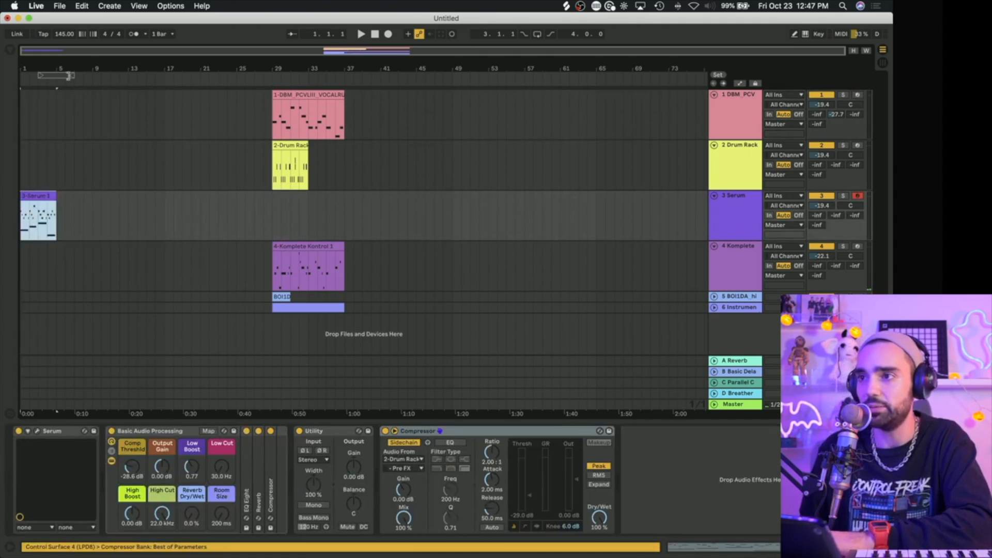
{"action": "left_click_drag", "start_coordinate": [58, 76], "coordinate": [21, 98]}
{"action": "key", "text": "space"}
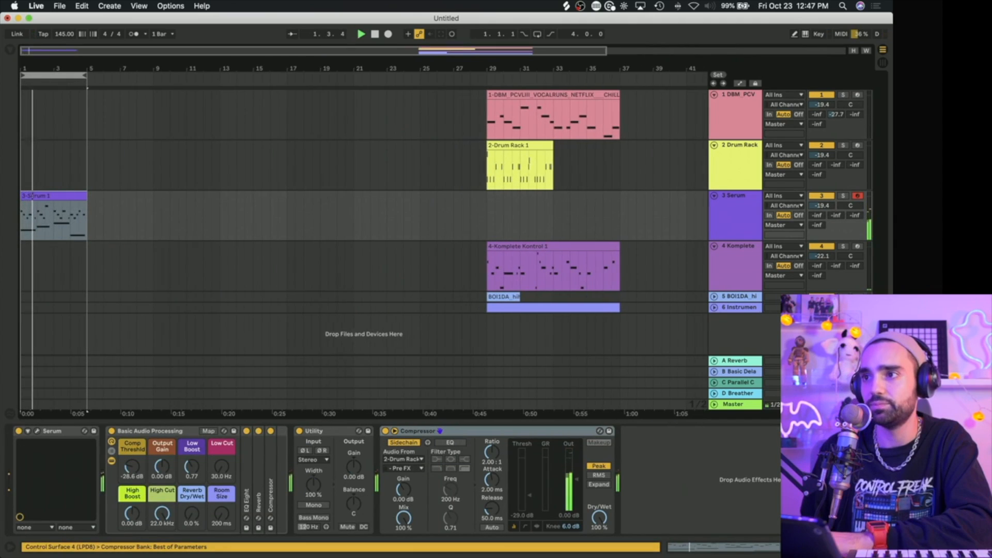
Step: Copy the Drum Rack clip to bar 5 and duplicate the Serum clip directly after itself
{"action": "left_click_drag", "start_coordinate": [501, 155], "coordinate": [102, 155]}
{"action": "left_click", "coordinate": [75, 196]}
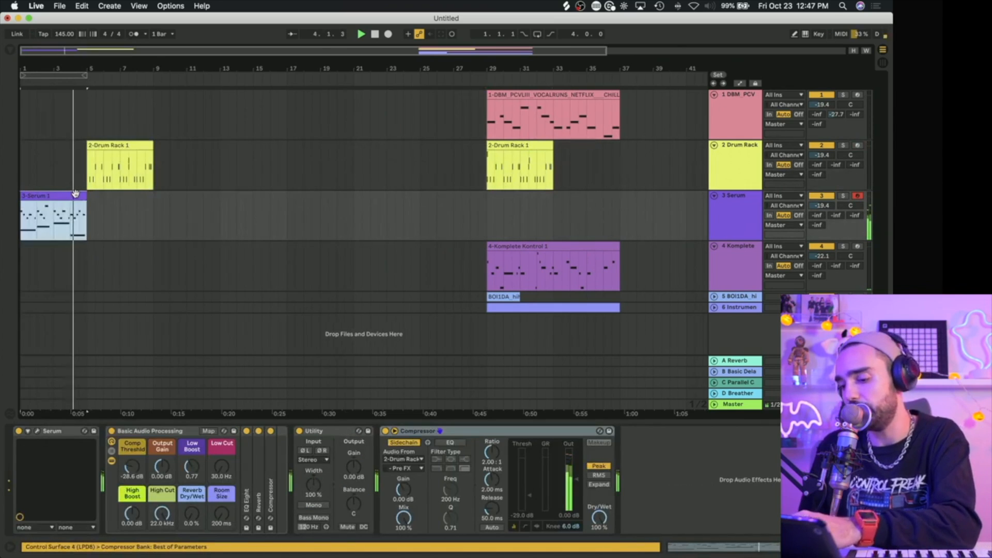
{"action": "key", "text": "super+d"}
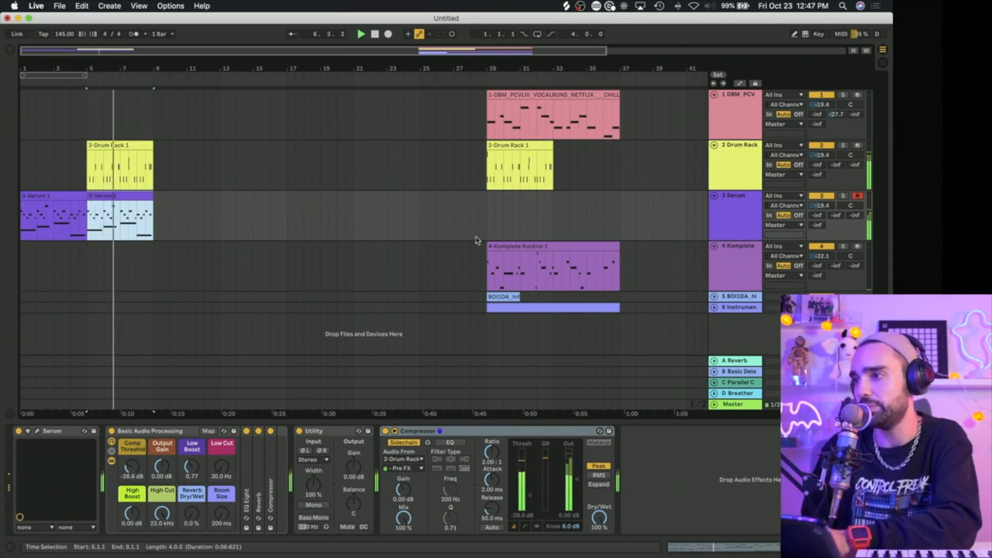
Step: Copy the Instrument track's clip and the hi-hat clip from bar 29 to bar 9
{"action": "left_click", "coordinate": [496, 307]}
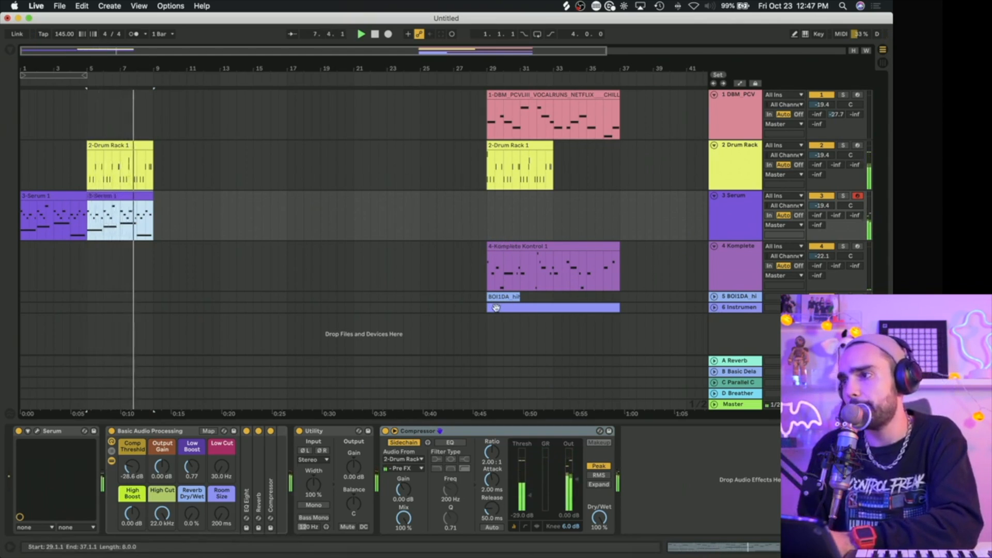
{"action": "left_click_drag", "start_coordinate": [498, 308], "coordinate": [163, 307]}
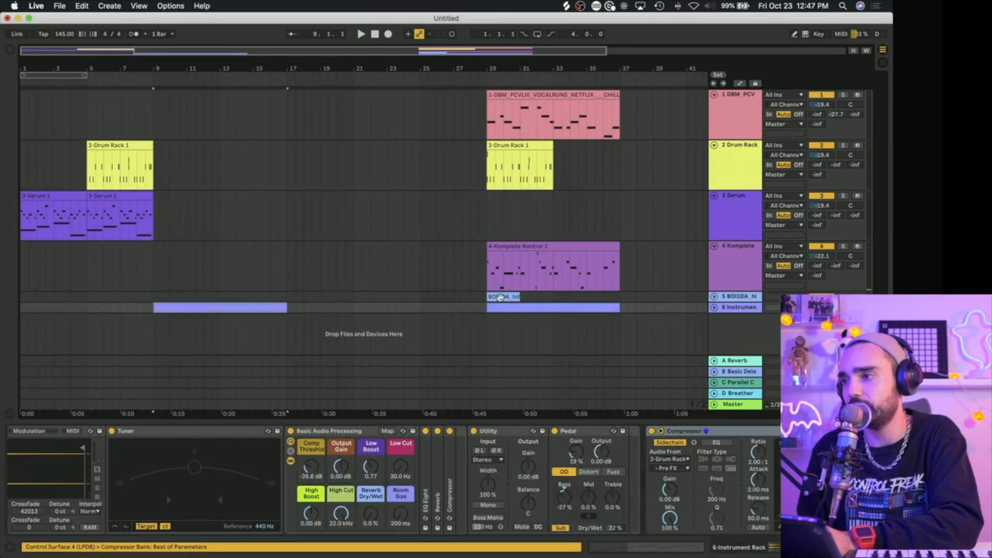
{"action": "left_click_drag", "start_coordinate": [499, 296], "coordinate": [170, 294]}
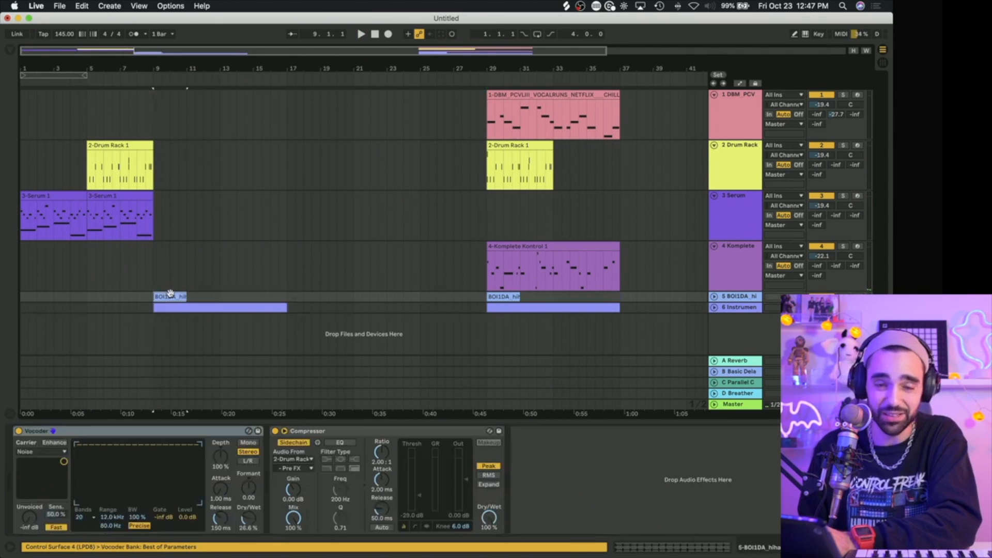
{"action": "left_click", "coordinate": [143, 196]}
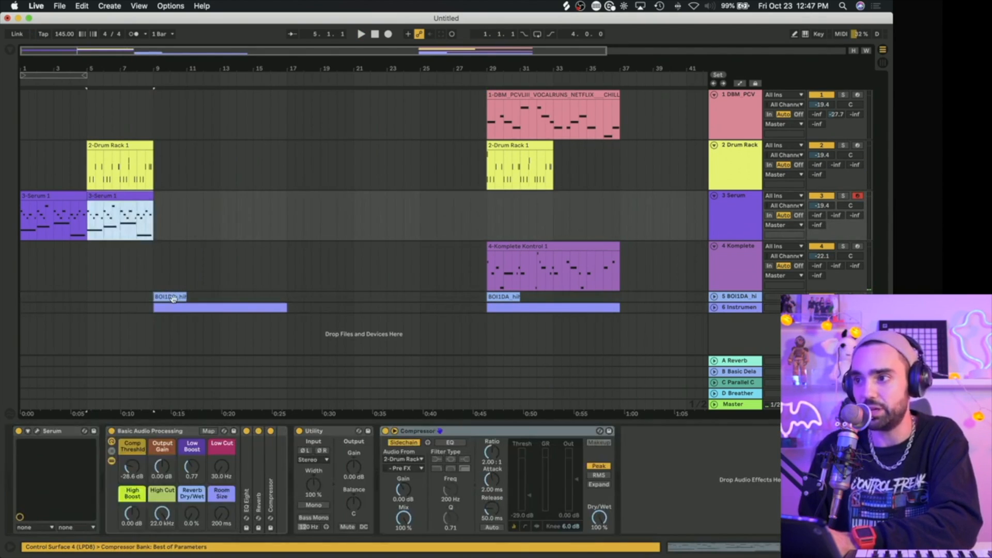
Step: Repeat the hi-hat clip at bar 9 until it fills the track up to bar 17
{"action": "left_click", "coordinate": [173, 298]}
{"action": "key", "text": "super+d"}
{"action": "key", "text": "super+d"}
{"action": "key", "text": "super+d"}
{"action": "key", "text": "super+z"}
Step: Duplicate the bar 5 Serum and Drum Rack clips to bar 9 and play from about bar 8
{"action": "left_click", "coordinate": [114, 195]}
{"action": "left_click", "coordinate": [117, 144], "text": "shift"}
{"action": "key", "text": "super+d"}
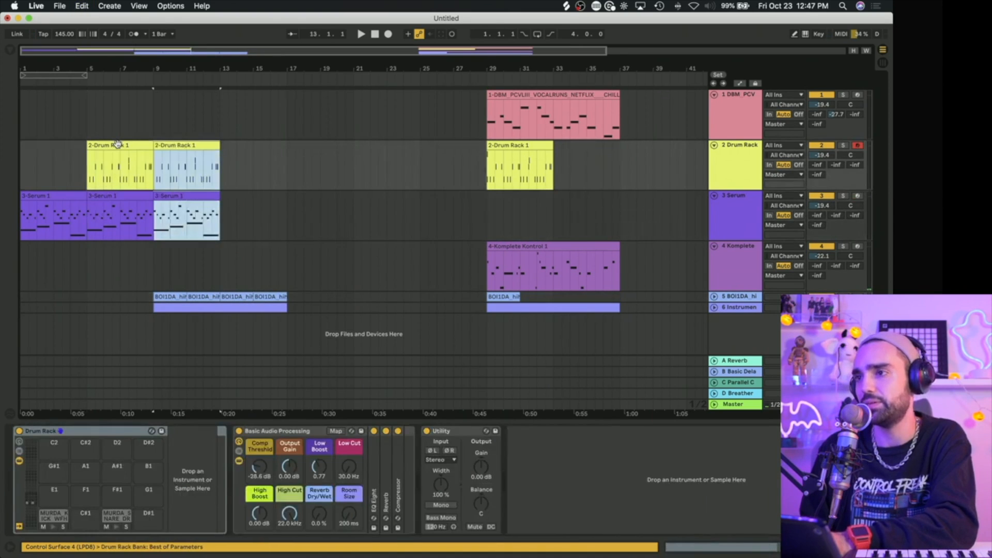
{"action": "left_click", "coordinate": [136, 131]}
{"action": "key", "text": "space"}
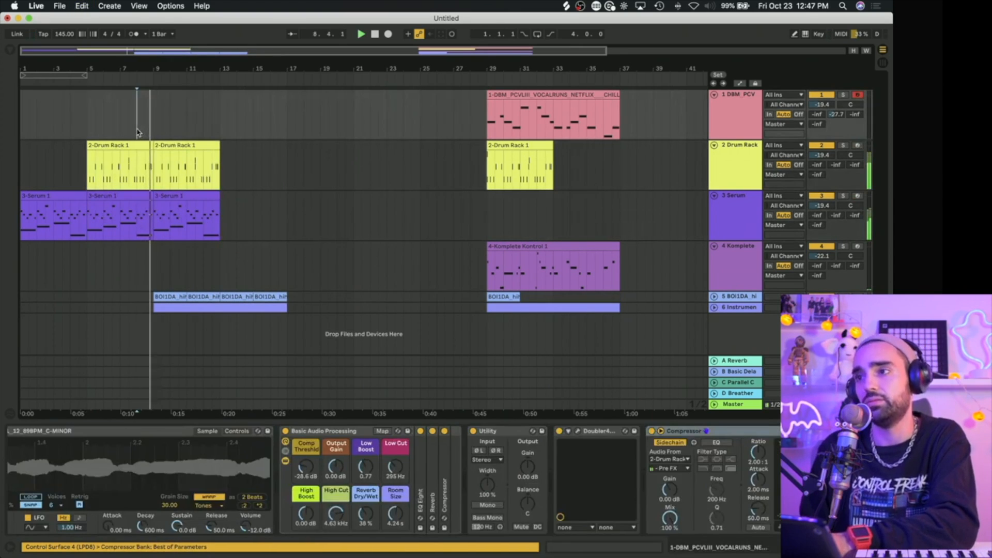
Step: Open the Instrument track's clip at bar 9 and examine where its first note starts
{"action": "left_click", "coordinate": [182, 308]}
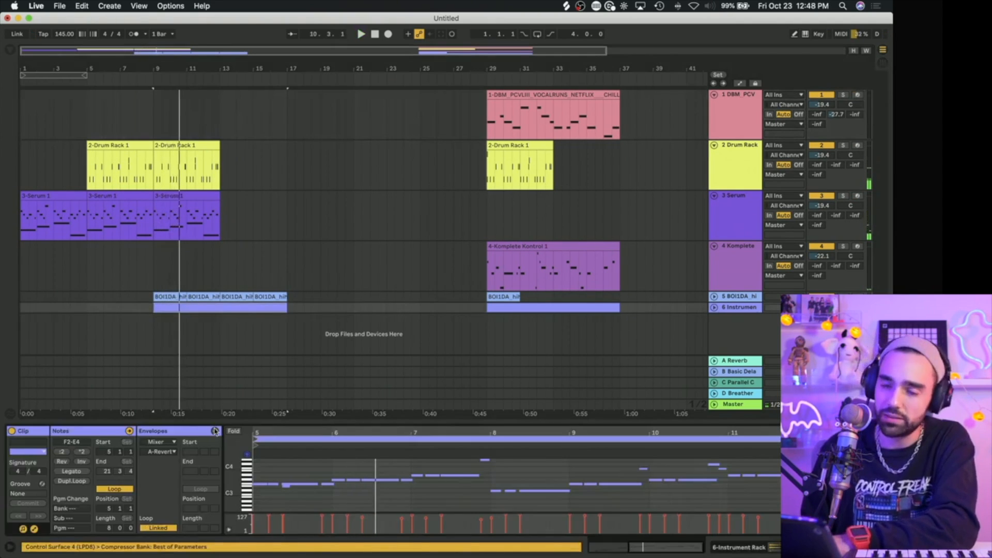
{"action": "left_click_drag", "start_coordinate": [284, 419], "coordinate": [482, 387]}
{"action": "mouse_move", "coordinate": [443, 333]}
{"action": "left_mouse_down"}
{"action": "mouse_move", "coordinate": [444, 346]}
{"action": "mouse_move", "coordinate": [447, 328]}
{"action": "left_mouse_up"}
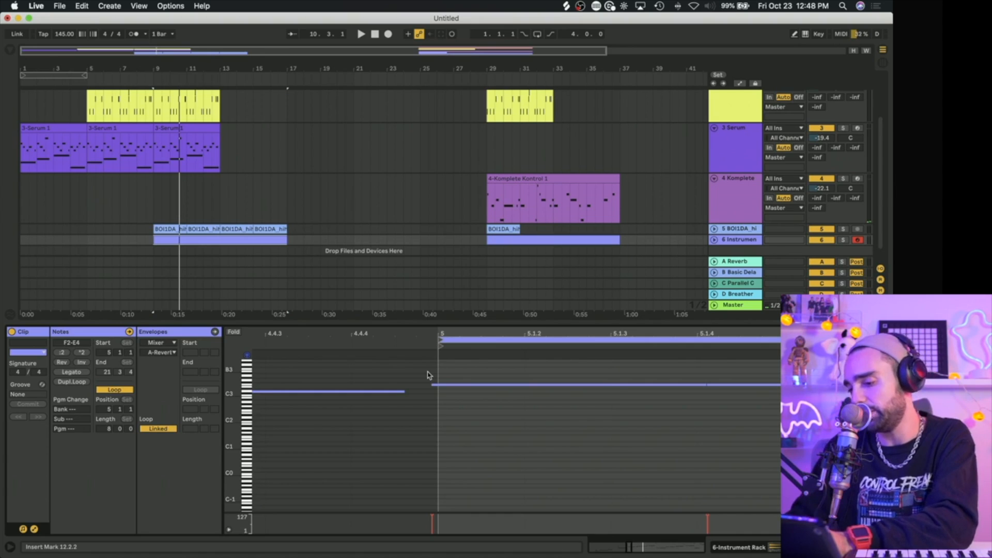
{"action": "key", "text": "super+shift+u"}
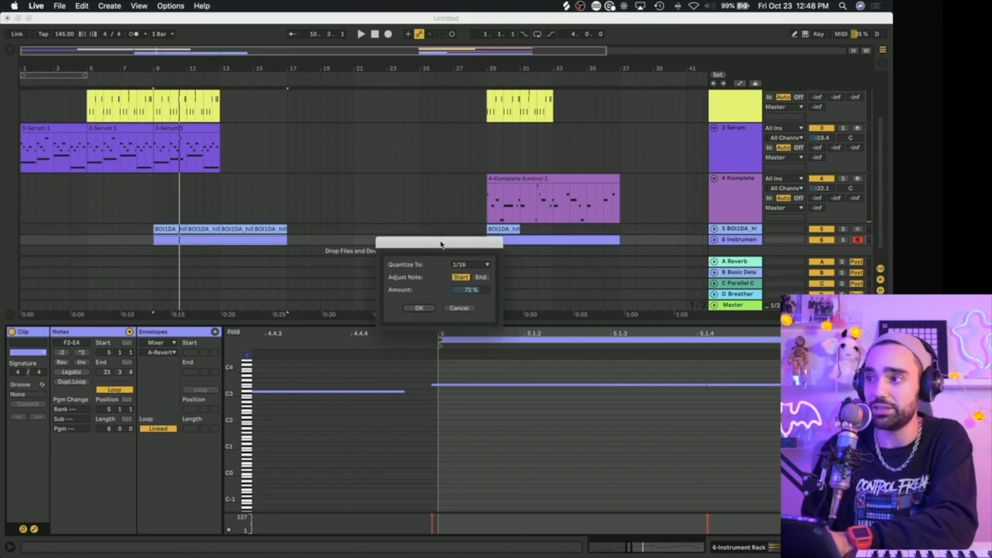
{"action": "left_click_drag", "start_coordinate": [458, 247], "coordinate": [240, 193]}
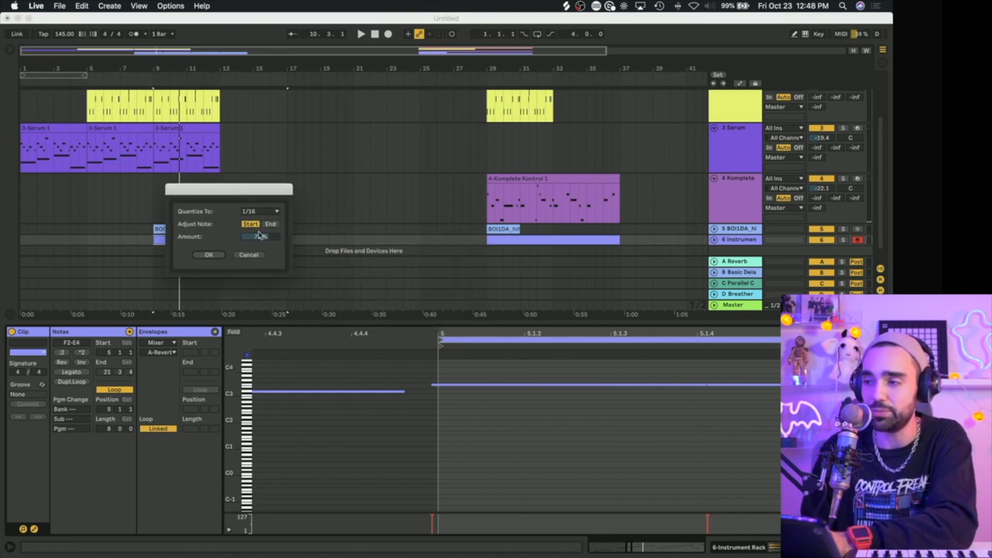
{"action": "left_click", "coordinate": [256, 255]}
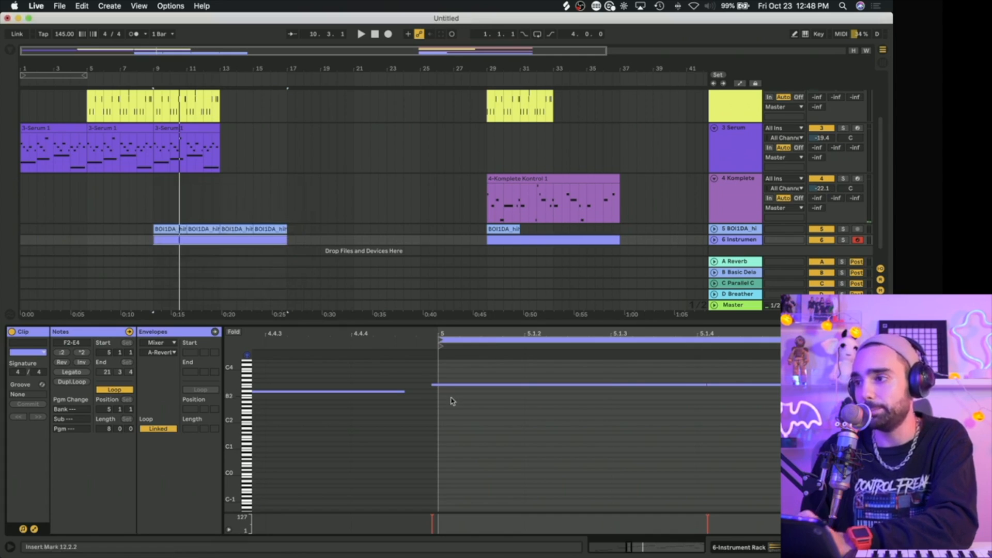
Step: Try to quantize the first F3 note of the Instrument clip
{"action": "left_click_drag", "start_coordinate": [453, 334], "coordinate": [396, 439]}
{"action": "left_click", "coordinate": [324, 367]}
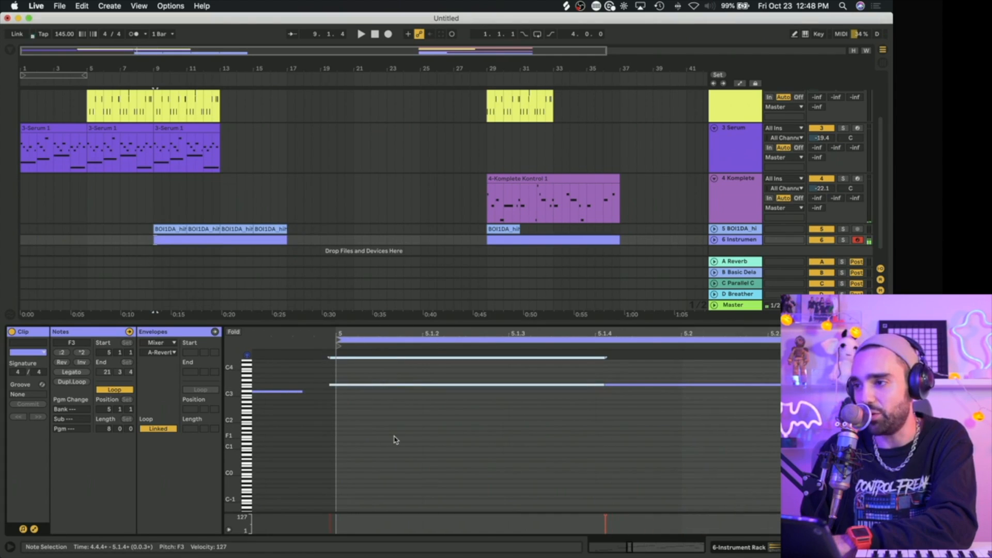
{"action": "key", "text": "super+u"}
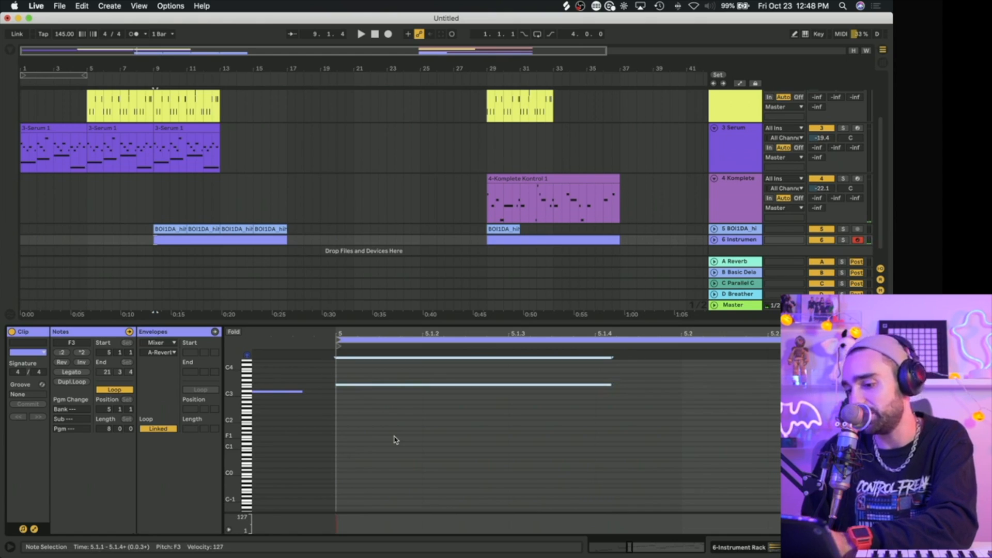
{"action": "key", "text": "super+z"}
Step: Shorten the first F3 note to end at about 5.1.3 and shift it to start at 5.1.1
{"action": "left_click", "coordinate": [599, 389]}
{"action": "left_click_drag", "start_coordinate": [603, 385], "coordinate": [506, 389]}
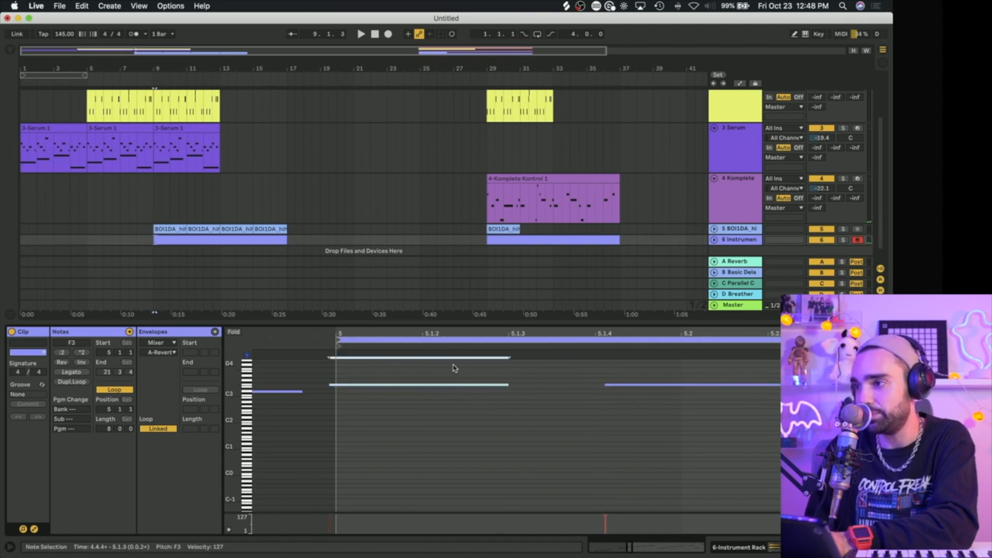
{"action": "key", "text": "Right"}
{"action": "key", "text": "Left"}
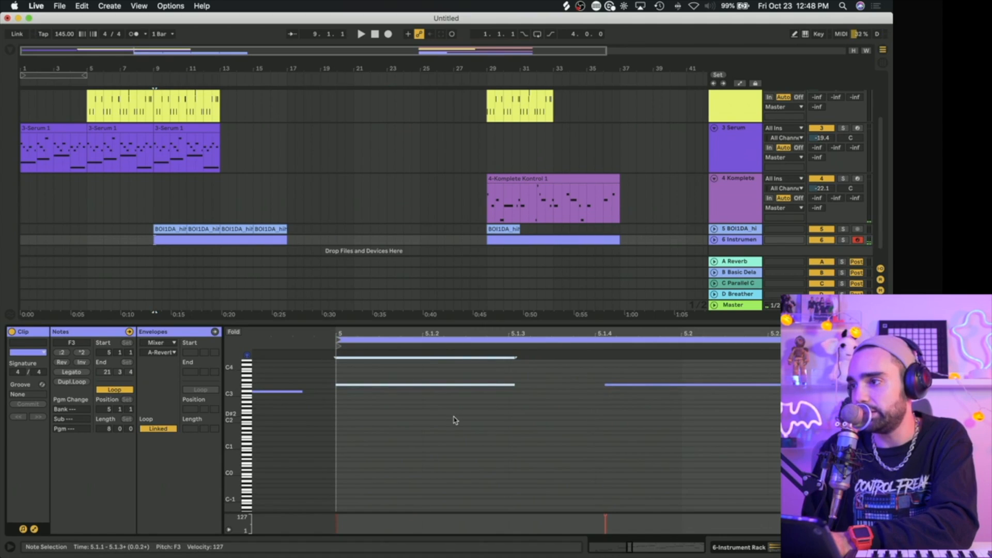
Step: Play the arrangement from bar 9, hide the clip editor, and unfold the Instrument track
{"action": "key", "text": "space"}
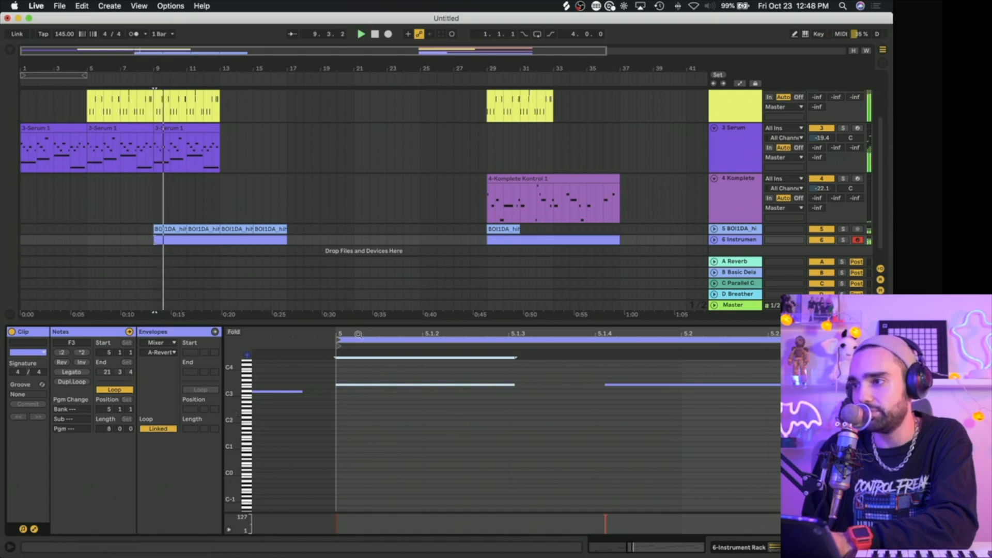
{"action": "left_click_drag", "start_coordinate": [361, 324], "coordinate": [360, 514]}
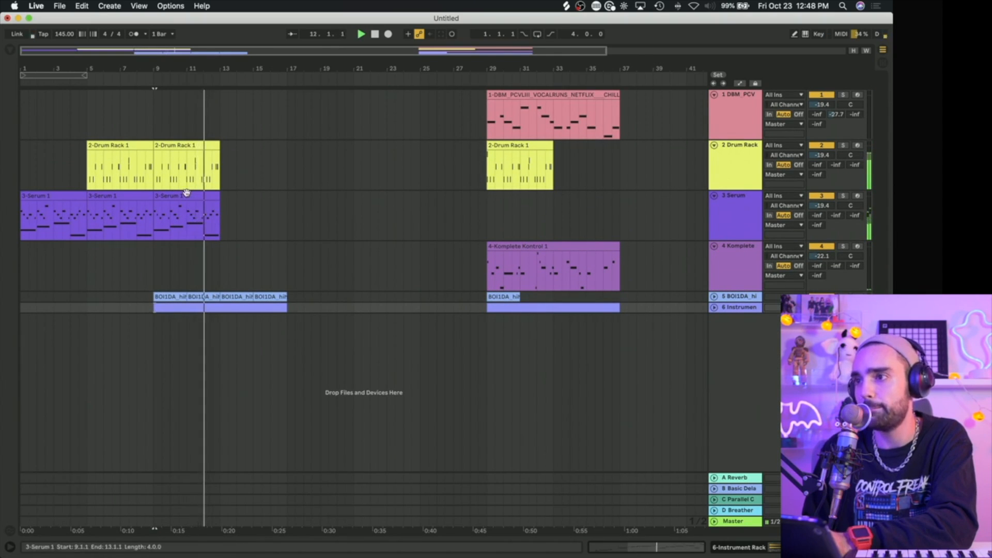
{"action": "left_click", "coordinate": [714, 307]}
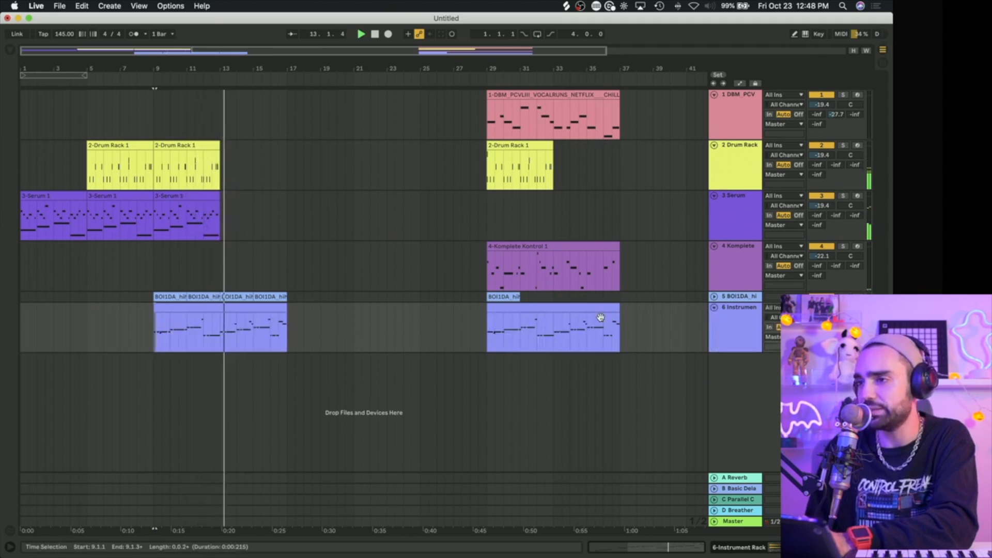
Step: Duplicate the bar 9 Serum and Drum Rack clips to bar 13 and play from bar 13
{"action": "left_click", "coordinate": [199, 196]}
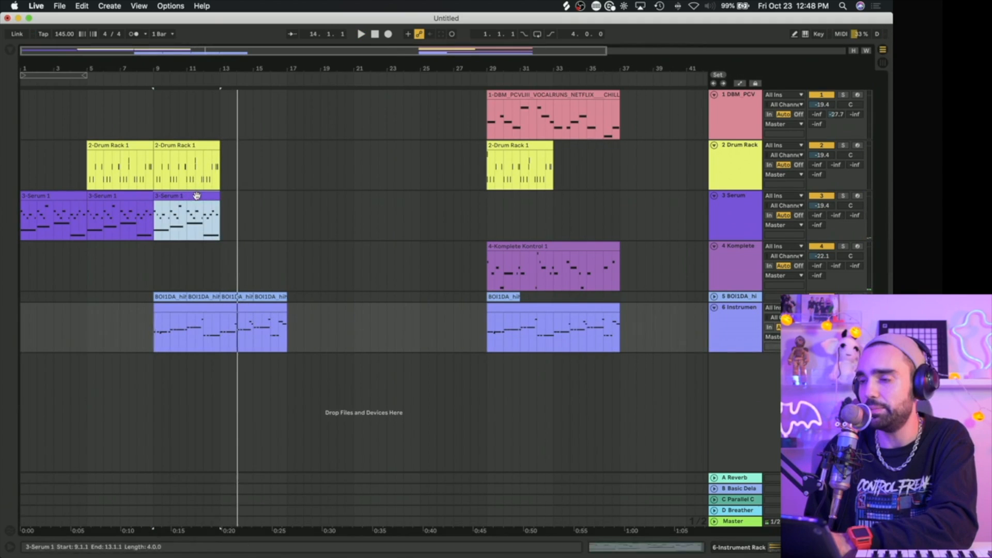
{"action": "key", "text": "space"}
{"action": "left_click", "coordinate": [184, 144], "text": "shift"}
{"action": "key", "text": "super+d"}
{"action": "left_click", "coordinate": [217, 256]}
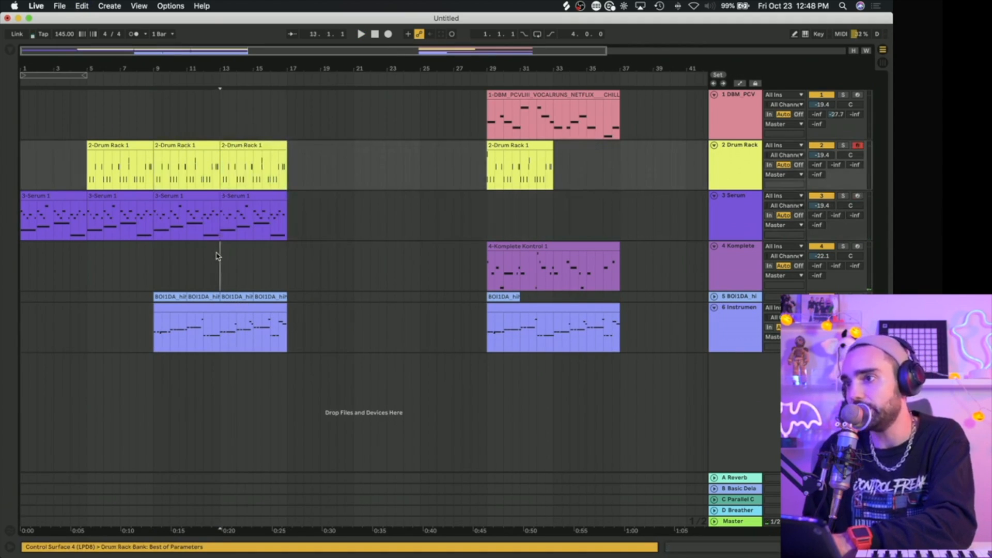
{"action": "key", "text": "space"}
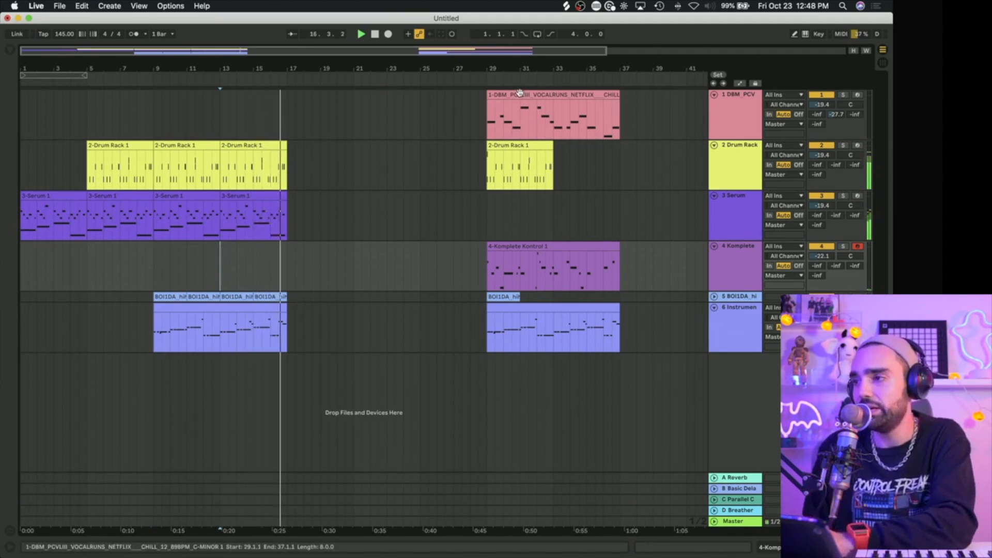
Step: Move the Komplete Kontrol clip from bar 29 to bar 17 and play from just before it
{"action": "mouse_move", "coordinate": [519, 93]}
{"action": "left_mouse_down"}
{"action": "mouse_move", "coordinate": [331, 106]}
{"action": "mouse_move", "coordinate": [522, 111]}
{"action": "left_mouse_up"}
{"action": "left_click_drag", "start_coordinate": [524, 248], "coordinate": [326, 262]}
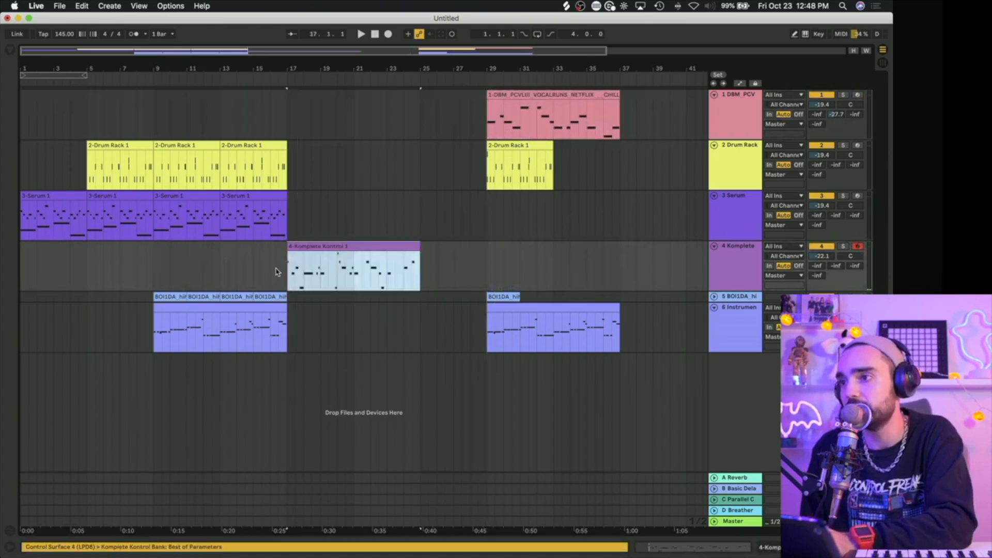
{"action": "left_click", "coordinate": [278, 271]}
{"action": "key", "text": "space"}
Step: Duplicate the Instrument clip once and repeat the hi-hat clip so both fill bars 17 to 25
{"action": "left_click", "coordinate": [278, 308]}
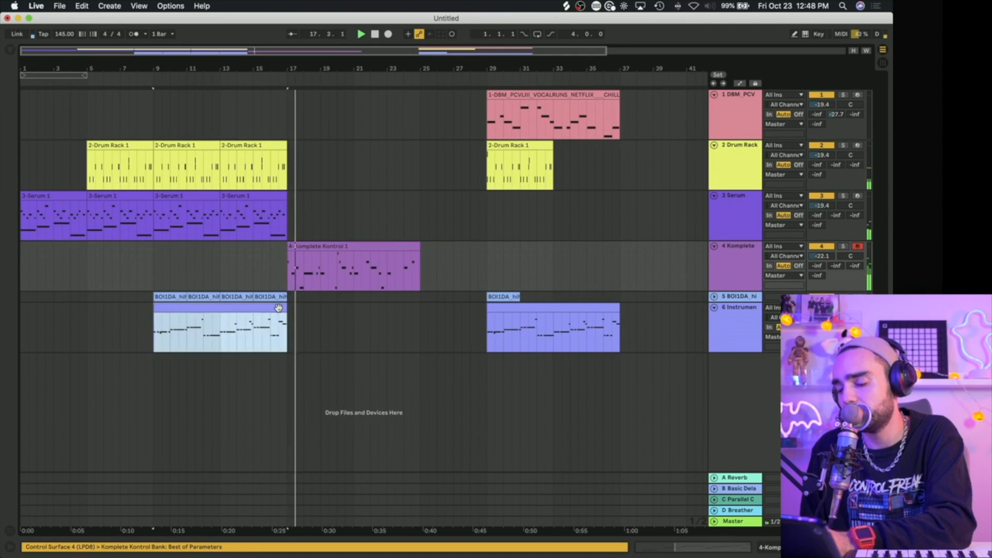
{"action": "key", "text": "super+d"}
{"action": "left_click", "coordinate": [278, 297], "text": "shift"}
{"action": "key", "text": "super+d"}
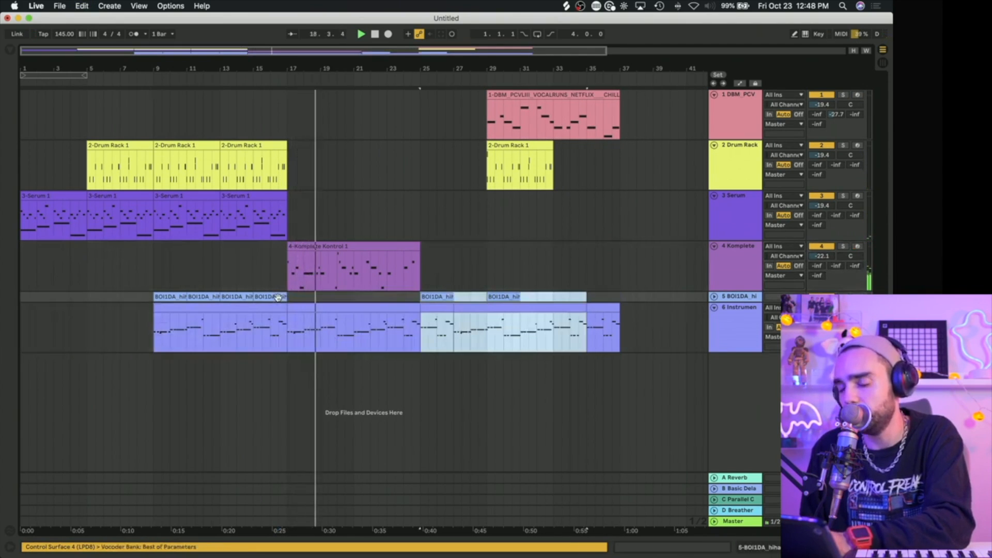
{"action": "key", "text": "super+z"}
{"action": "left_click", "coordinate": [277, 291]}
{"action": "left_click", "coordinate": [275, 296]}
{"action": "key", "text": "super+d"}
{"action": "key", "text": "super+d"}
{"action": "key", "text": "super+d"}
{"action": "key", "text": "super+d"}
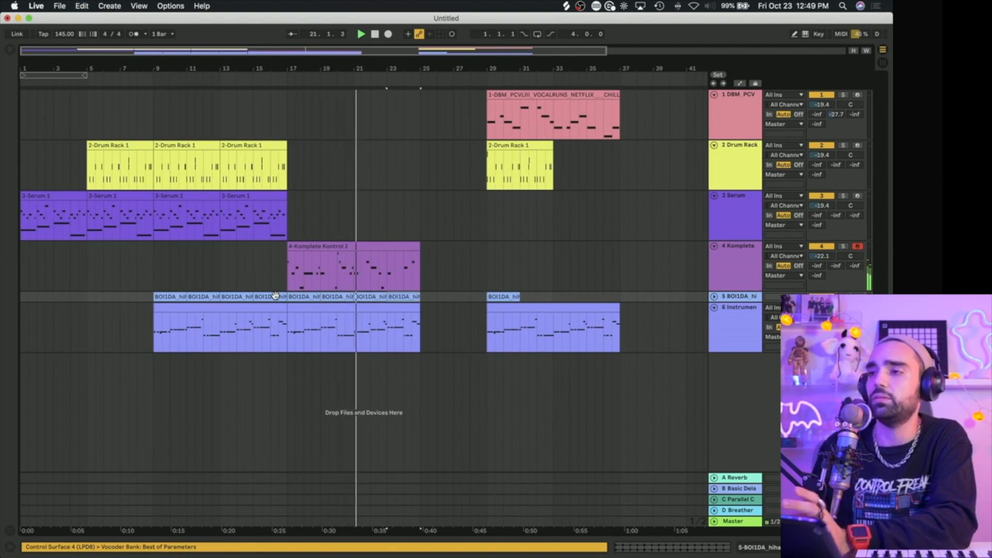
Step: Duplicate the bar 13 Serum and Drum Rack clips twice each so both tracks run to bar 25
{"action": "left_click", "coordinate": [260, 198]}
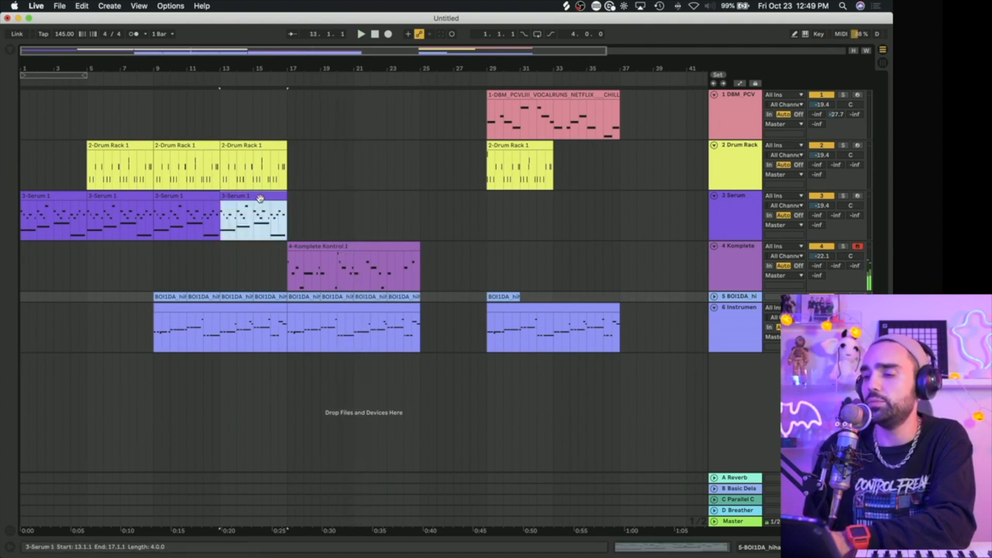
{"action": "key", "text": "super+d"}
{"action": "key", "text": "super+d"}
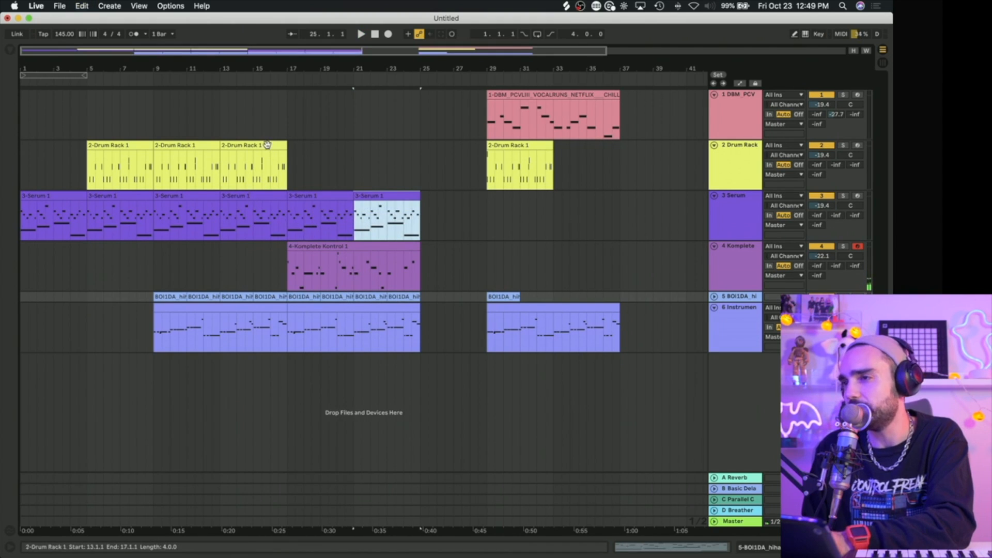
{"action": "left_click", "coordinate": [266, 144]}
{"action": "key", "text": "super+d"}
{"action": "key", "text": "super+d"}
{"action": "key", "text": "space"}
Step: Show automation in the arrangement and bring up the kick chain's Speaker On parameter on the Drum Rack track
{"action": "double_click", "coordinate": [748, 167]}
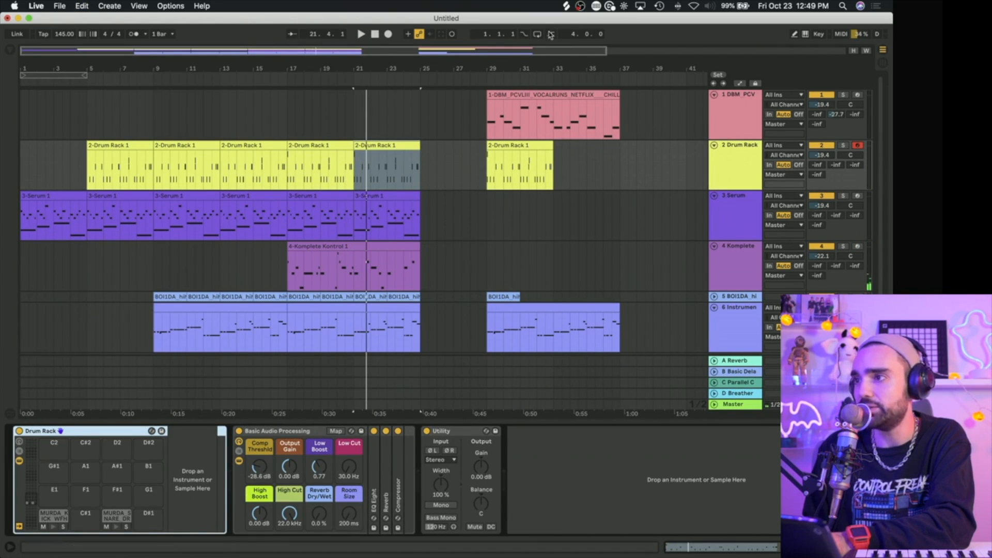
{"action": "left_click", "coordinate": [740, 83]}
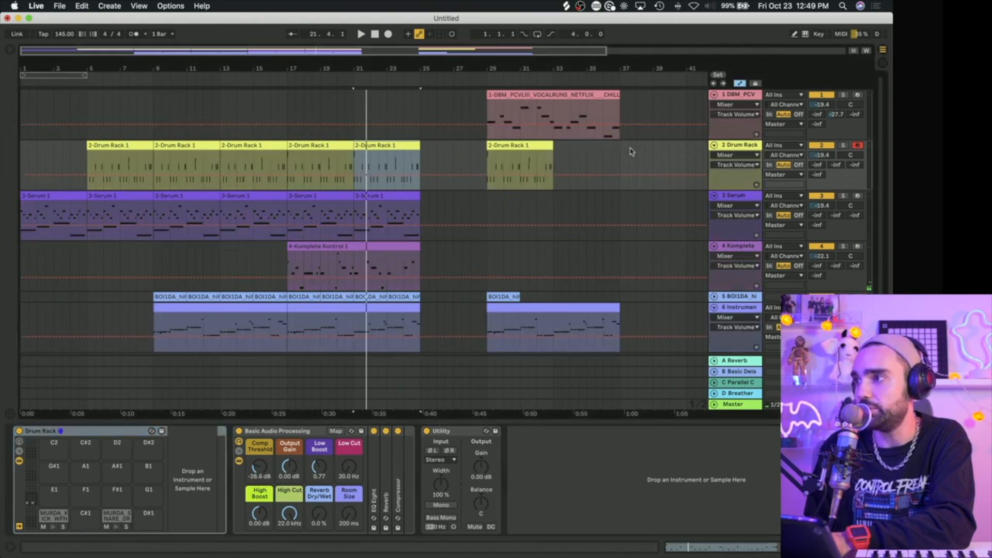
{"action": "left_click", "coordinate": [43, 527]}
{"action": "key", "text": "Tab"}
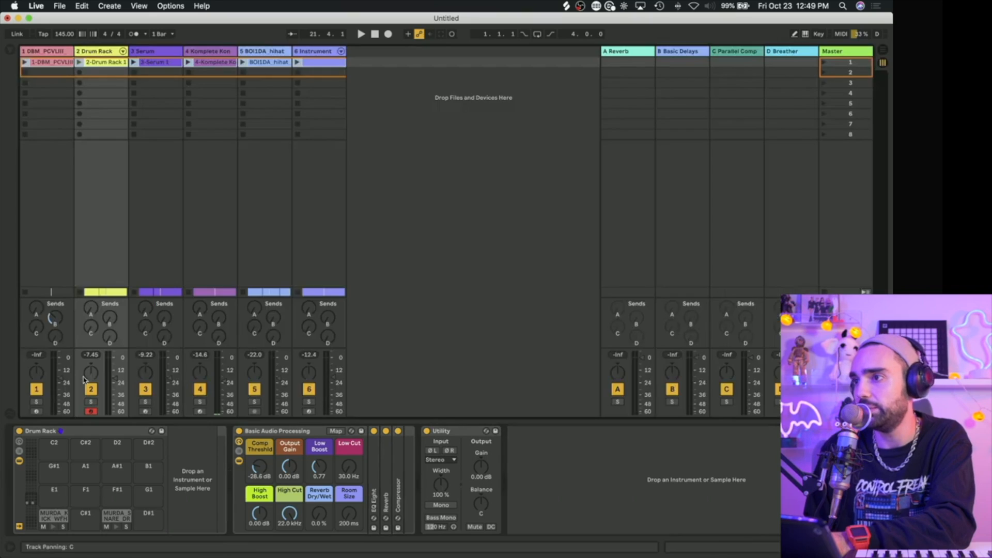
{"action": "left_click", "coordinate": [123, 51]}
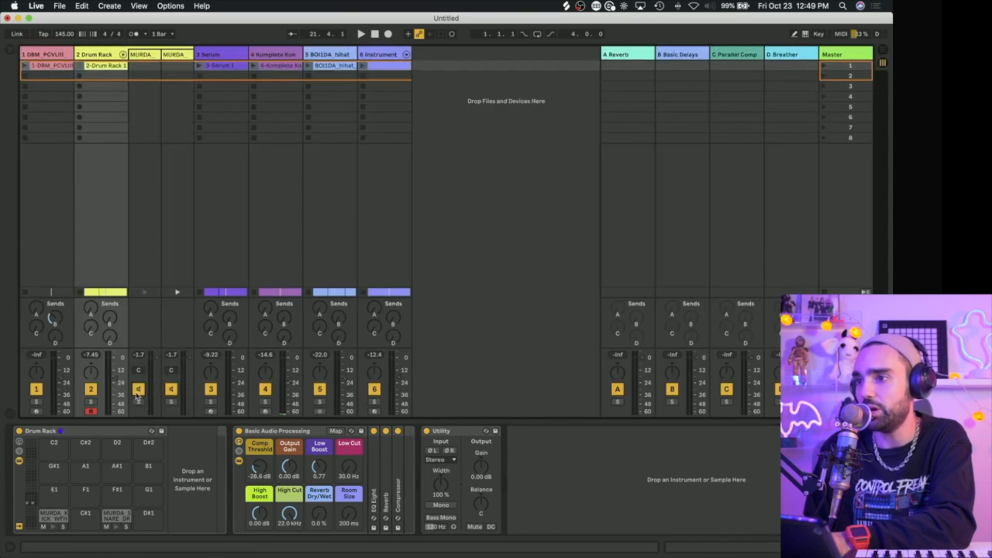
{"action": "key", "text": "Tab"}
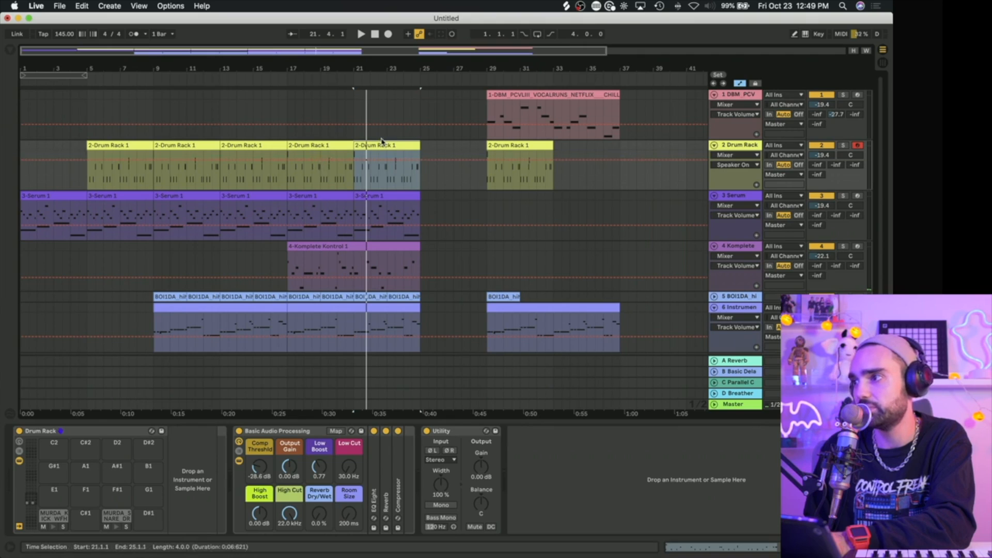
Step: Automate the kick's Speaker On to Off from bar 17 to bar 25 and play from about bar 16
{"action": "key", "text": "space"}
{"action": "left_click", "coordinate": [305, 173]}
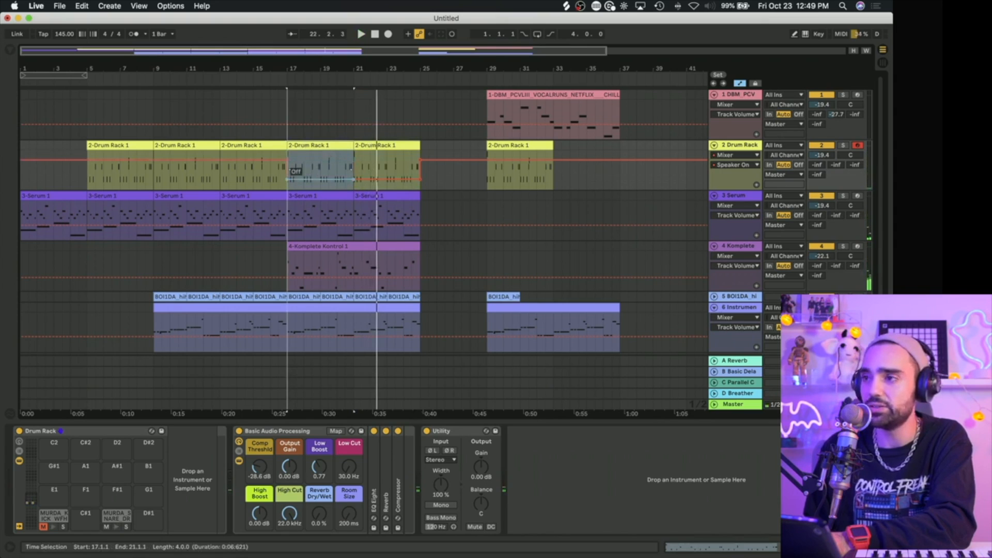
{"action": "left_click", "coordinate": [270, 181]}
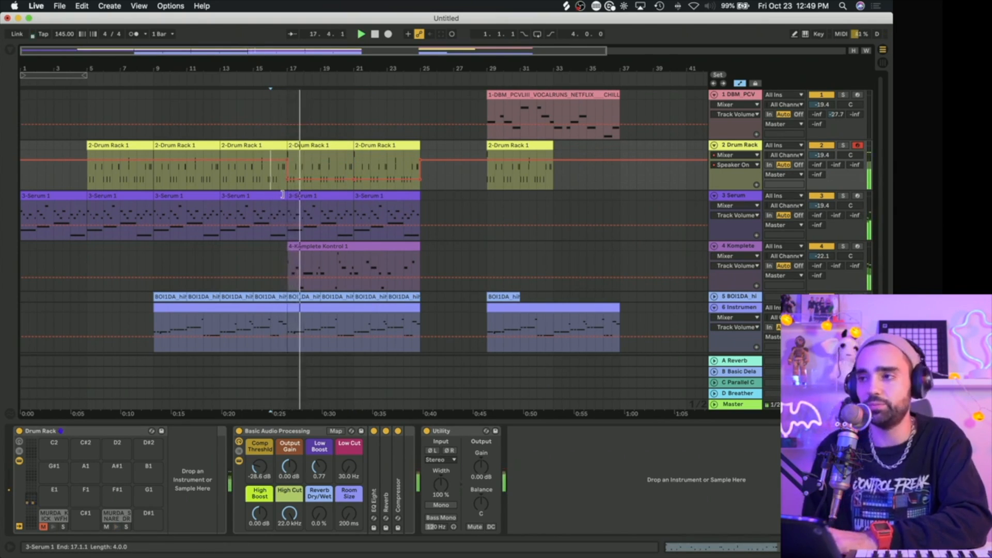
{"action": "scroll", "coordinate": [464, 194], "scroll_direction": "down", "scroll_amount": 1}
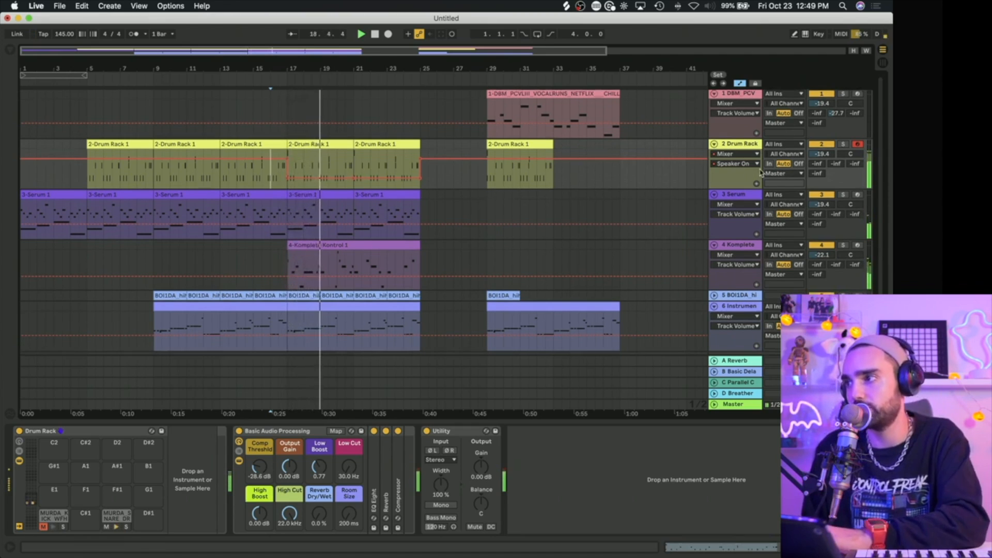
Step: Show the Drum Rack track's A-Reverb send automation and raise it to -21.5 dB from bar 17 to bar 25
{"action": "left_click", "coordinate": [815, 163]}
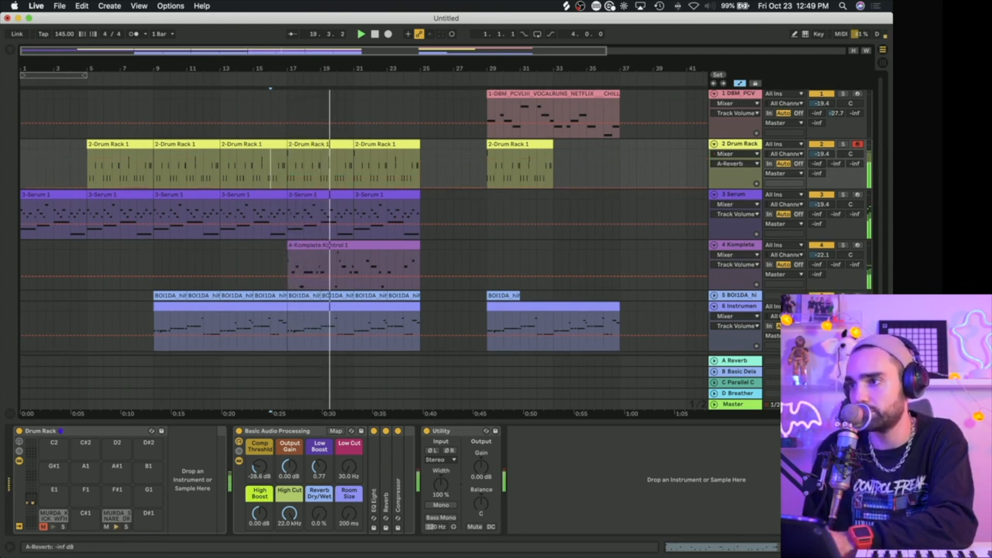
{"action": "left_click", "coordinate": [334, 145], "text": "shift"}
{"action": "left_click", "coordinate": [391, 146], "text": "shift"}
{"action": "left_click", "coordinate": [362, 145]}
{"action": "left_click", "coordinate": [332, 144], "text": "shift"}
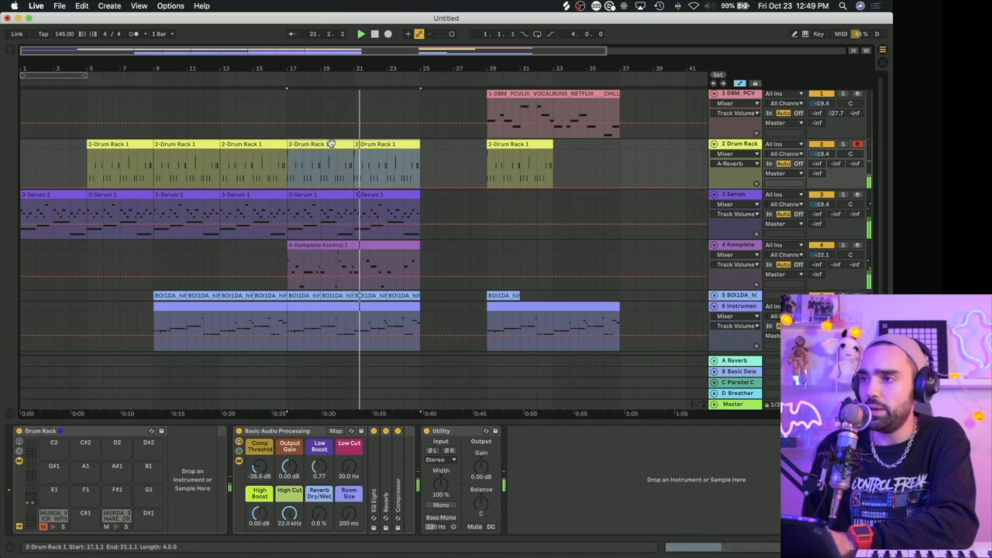
{"action": "left_click_drag", "start_coordinate": [363, 182], "coordinate": [363, 170]}
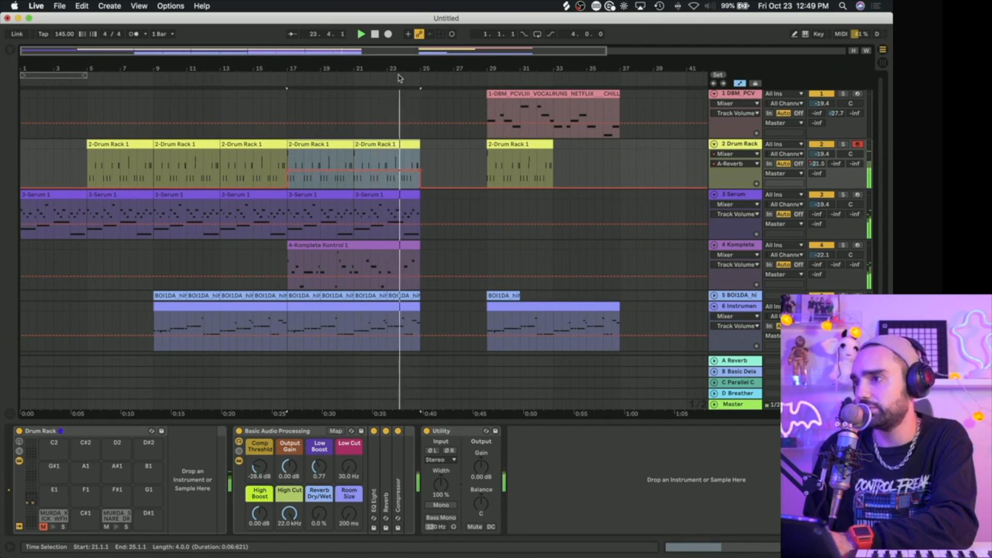
Step: Trim the ends of the Drum Rack, hi-hat and Instrument clips back from bar 25 to bar 24, playing that passage
{"action": "left_click_drag", "start_coordinate": [364, 51], "coordinate": [368, 93]}
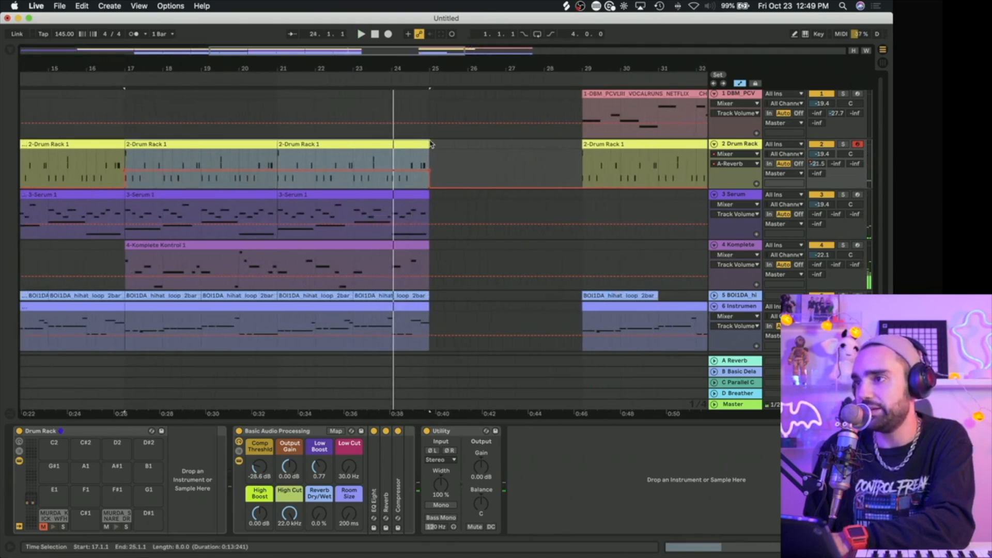
{"action": "left_click_drag", "start_coordinate": [424, 141], "coordinate": [391, 145]}
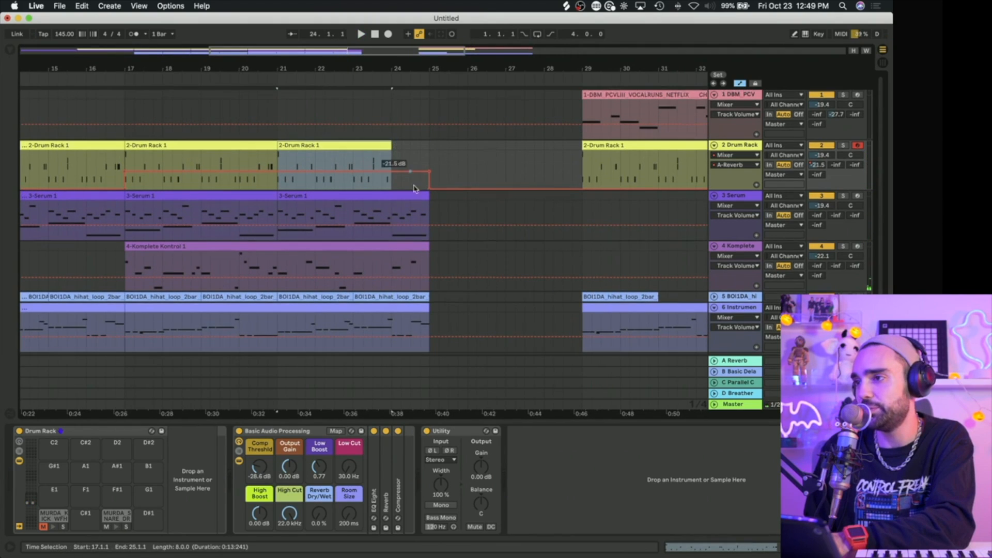
{"action": "scroll", "coordinate": [414, 238], "scroll_direction": "down", "scroll_amount": 1}
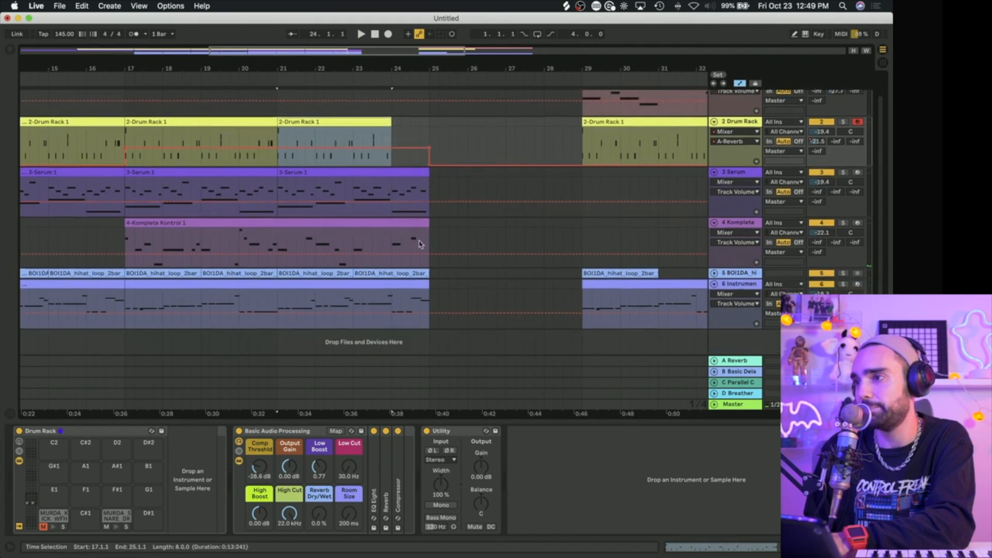
{"action": "mouse_move", "coordinate": [425, 222]}
{"action": "left_mouse_down"}
{"action": "mouse_move", "coordinate": [389, 230]}
{"action": "mouse_move", "coordinate": [429, 227]}
{"action": "left_mouse_up"}
{"action": "left_click", "coordinate": [374, 234]}
{"action": "key", "text": "space"}
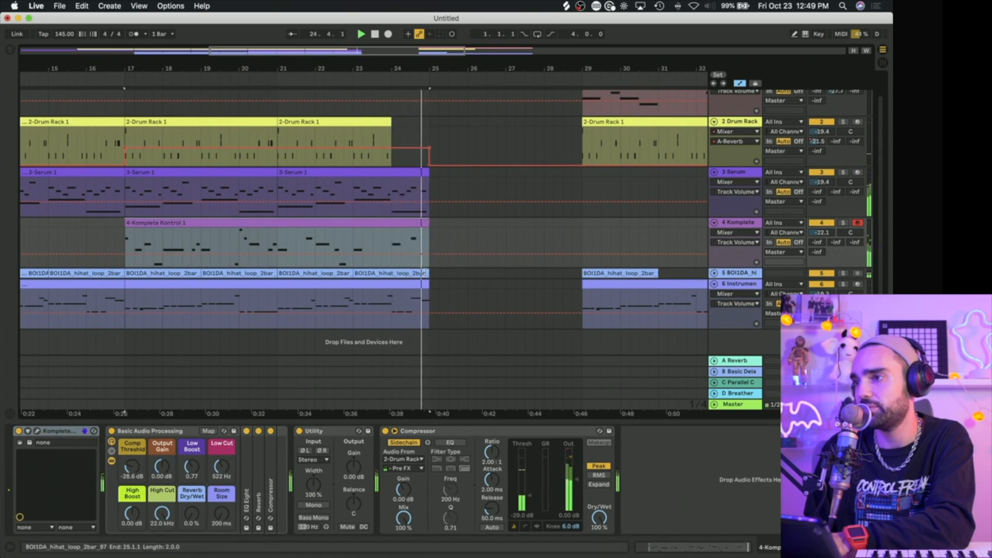
{"action": "left_click_drag", "start_coordinate": [422, 273], "coordinate": [391, 274]}
{"action": "left_click", "coordinate": [360, 190]}
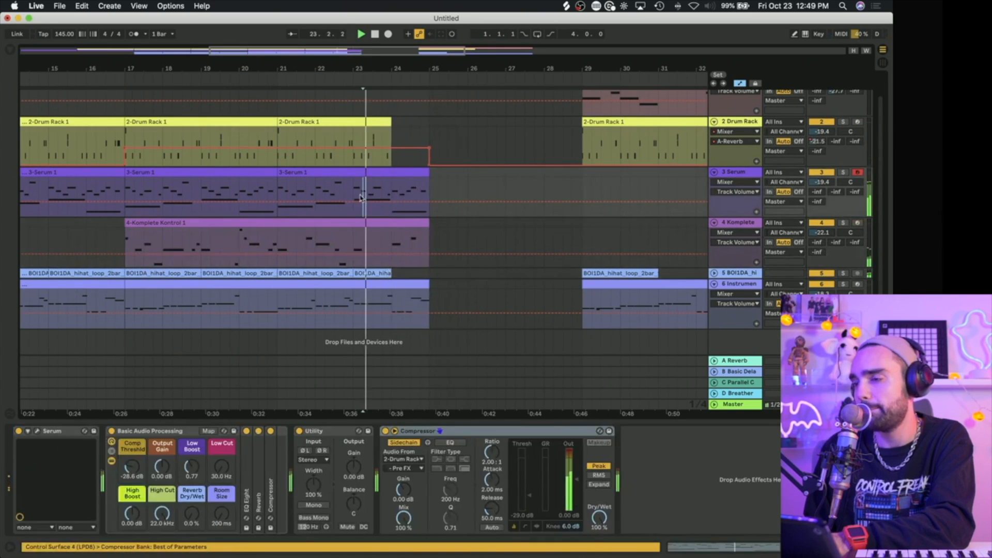
{"action": "left_click_drag", "start_coordinate": [416, 285], "coordinate": [369, 302]}
Step: Move the later vocal and Drum Rack clips to start at bar 25, and duplicate that Drum Rack clip to reach bar 33
{"action": "scroll", "coordinate": [543, 138], "scroll_direction": "up", "scroll_amount": 2}
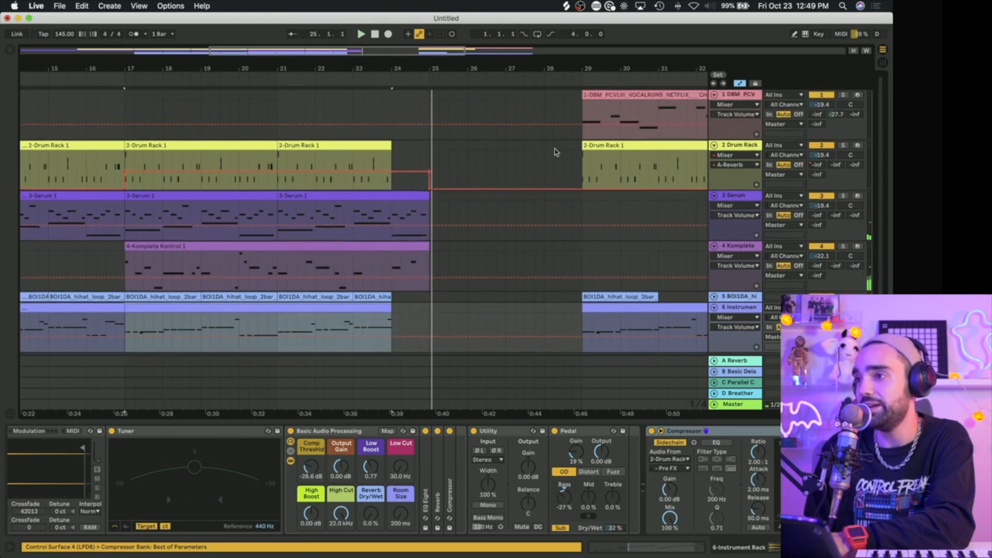
{"action": "left_click_drag", "start_coordinate": [602, 153], "coordinate": [459, 164]}
{"action": "left_click_drag", "start_coordinate": [604, 96], "coordinate": [454, 127]}
{"action": "left_click_drag", "start_coordinate": [490, 68], "coordinate": [469, 49]}
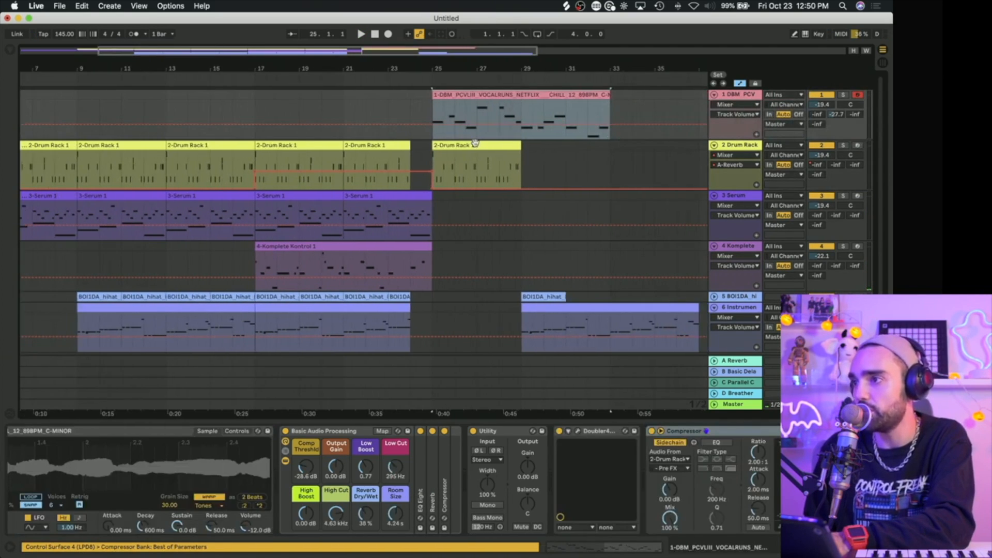
{"action": "left_click", "coordinate": [474, 144]}
{"action": "key", "text": "super+d"}
Step: Move the later hi-hat and Instrument clips to start at bar 25 and repeat the hi-hat clip up to bar 33
{"action": "scroll", "coordinate": [540, 242], "scroll_direction": "down", "scroll_amount": 2}
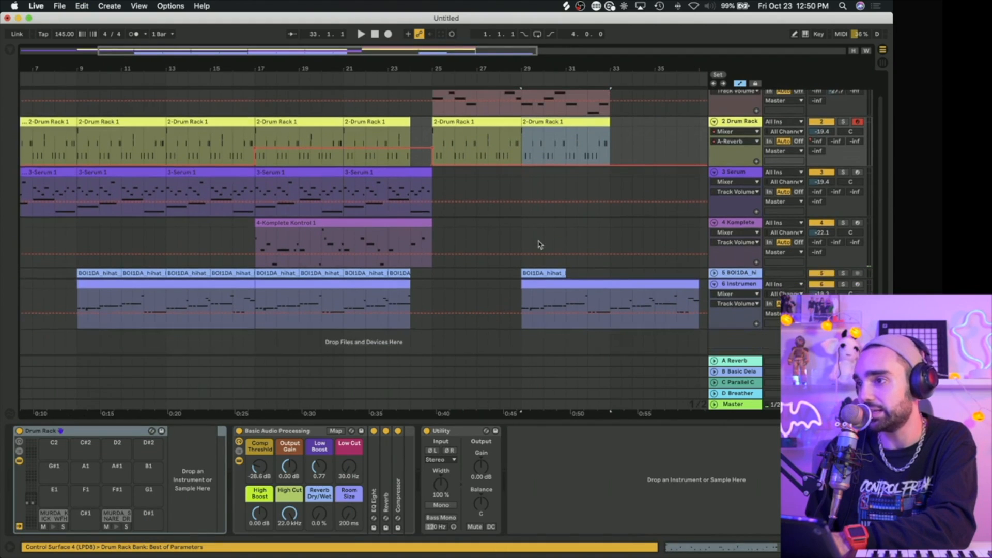
{"action": "left_click_drag", "start_coordinate": [536, 274], "coordinate": [448, 276]}
{"action": "scroll", "coordinate": [455, 272], "scroll_direction": "up", "scroll_amount": 2}
{"action": "left_click_drag", "start_coordinate": [565, 308], "coordinate": [483, 321]}
{"action": "left_click", "coordinate": [447, 295]}
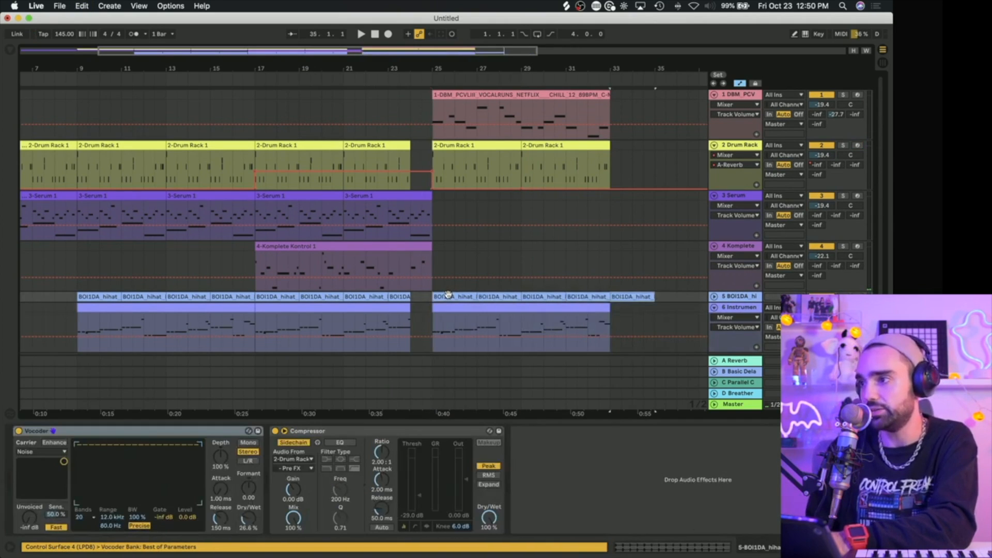
{"action": "scroll", "coordinate": [393, 243], "scroll_direction": "left", "scroll_amount": 5}
{"action": "left_click_drag", "start_coordinate": [370, 225], "coordinate": [370, 234]}
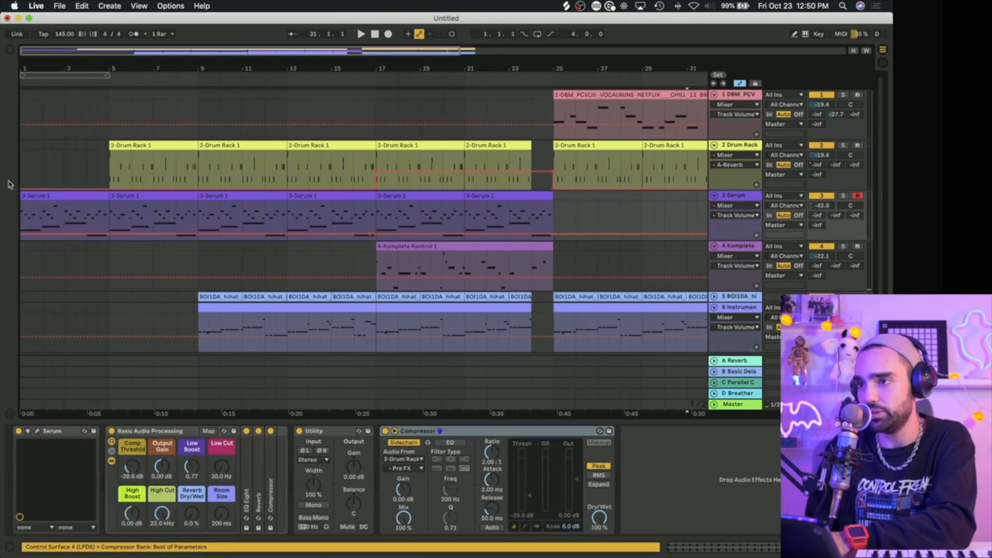
{"action": "key", "text": "ctrl+z"}
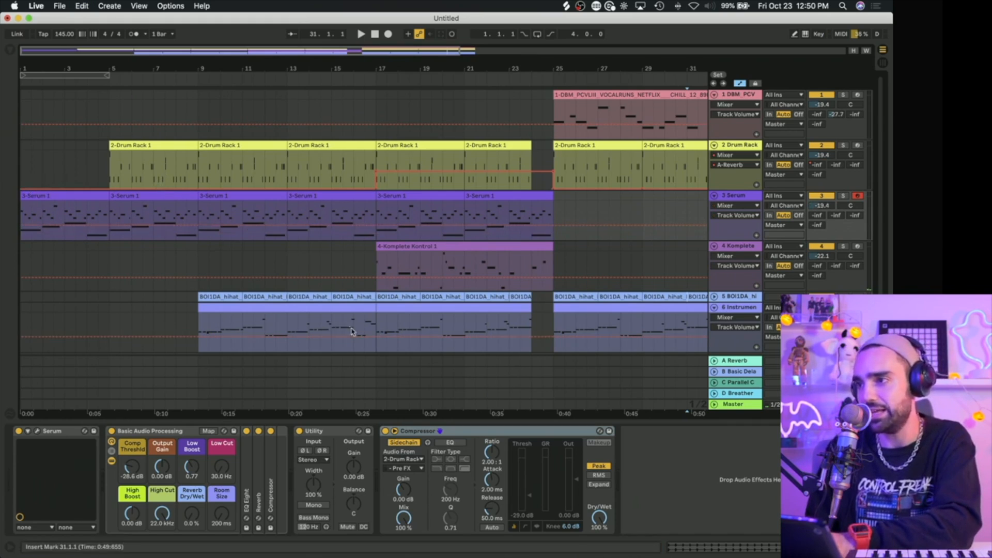
Step: Play from bar 17 and duplicate the Komplete Kontrol clip into bars 25 to 33
{"action": "scroll", "coordinate": [402, 261], "scroll_direction": "right", "scroll_amount": 2}
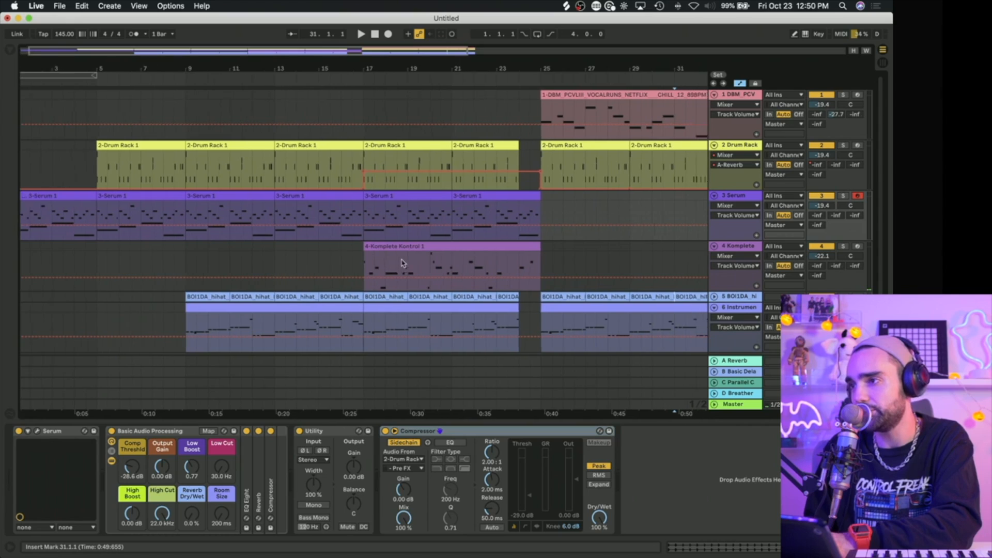
{"action": "left_click", "coordinate": [364, 99]}
{"action": "key", "text": "space"}
{"action": "scroll", "coordinate": [356, 99], "scroll_direction": "right", "scroll_amount": 2}
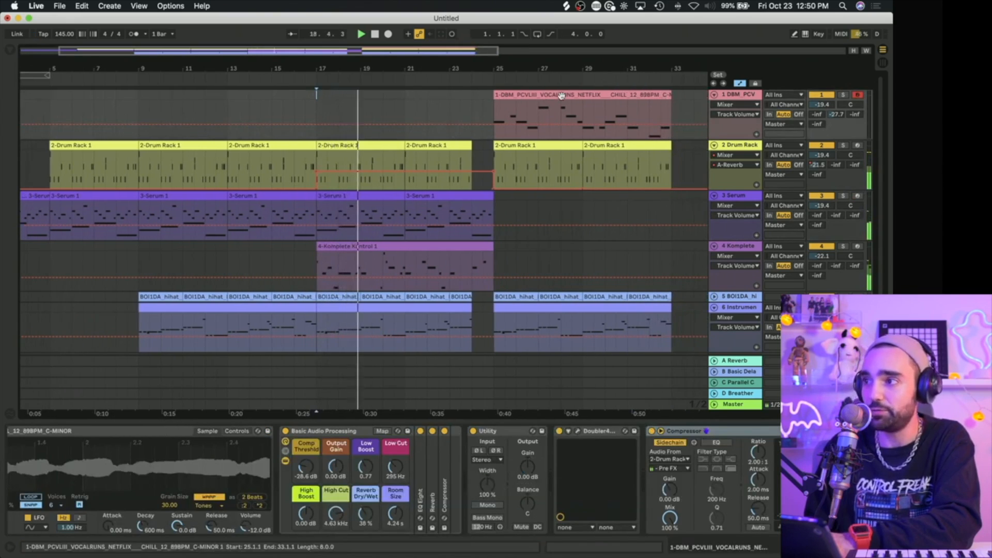
{"action": "left_click", "coordinate": [467, 248]}
{"action": "key", "text": "super+d"}
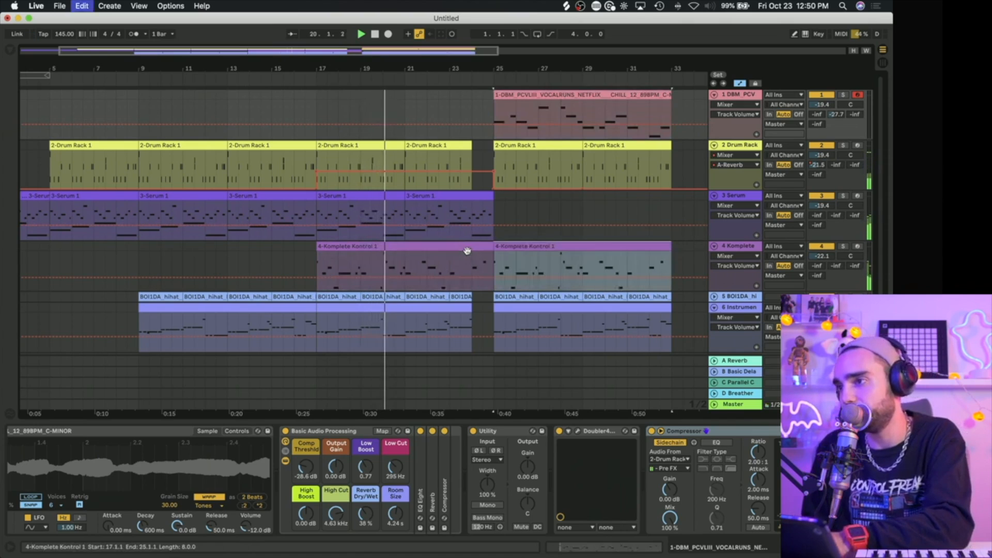
Step: Duplicate the bar 21 Serum clip twice so the track runs to bar 33
{"action": "left_click", "coordinate": [462, 203]}
{"action": "key", "text": "super+d"}
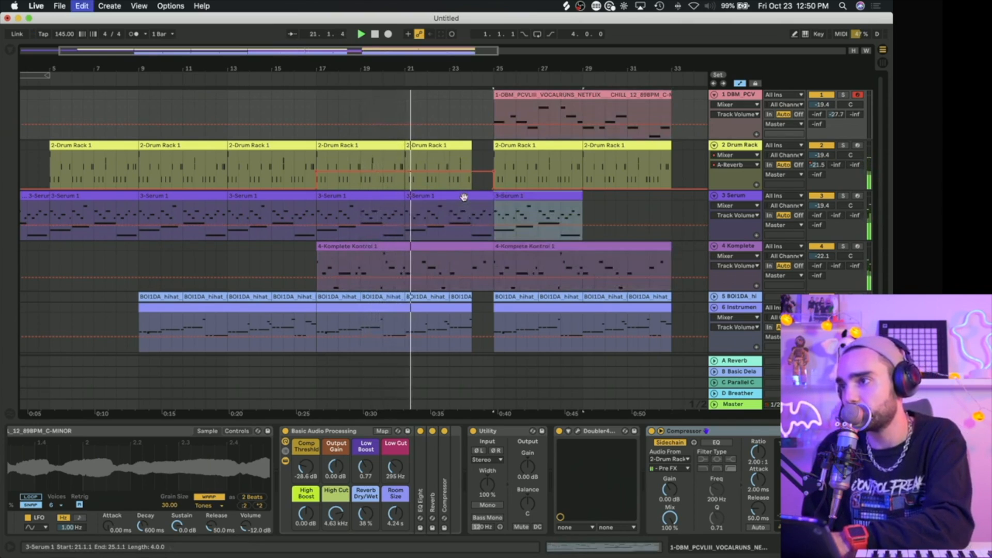
{"action": "key", "text": "super+d"}
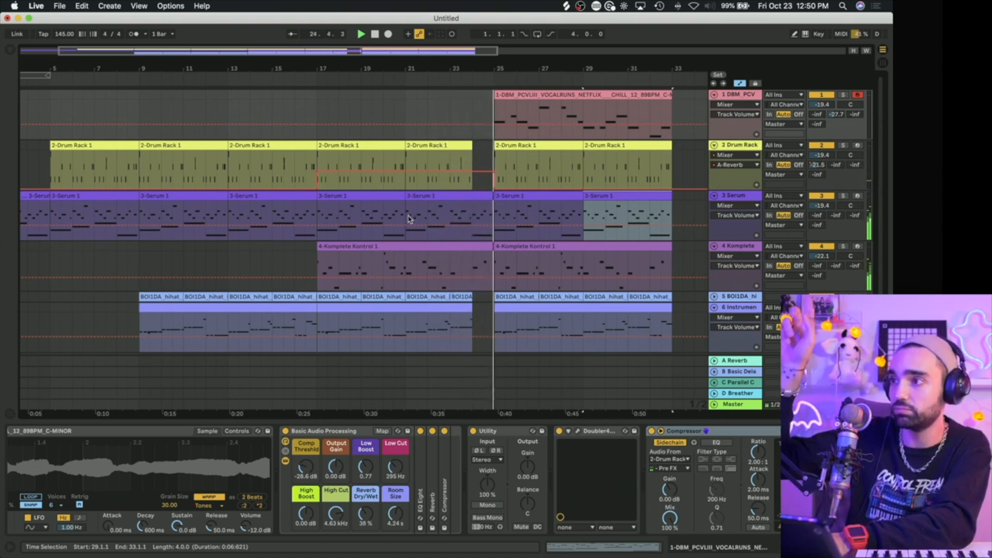
Step: Stop playback, open the notes of the Instrument clip at bar 25 and select its opening F3 note
{"action": "scroll", "coordinate": [409, 219], "scroll_direction": "down", "scroll_amount": 3}
{"action": "key", "text": "space"}
{"action": "left_click", "coordinate": [502, 286]}
{"action": "left_click", "coordinate": [253, 491]}
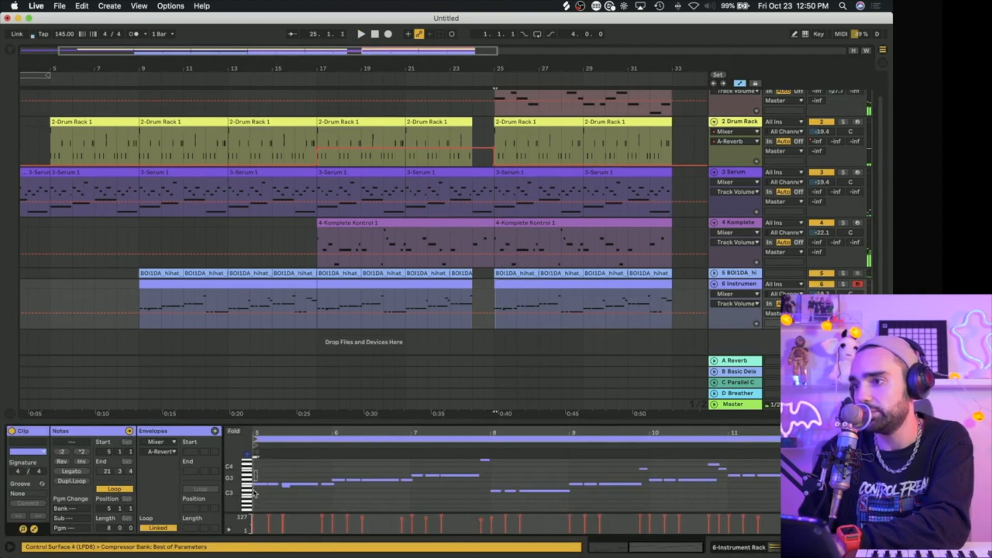
{"action": "left_click_drag", "start_coordinate": [264, 433], "coordinate": [420, 439]}
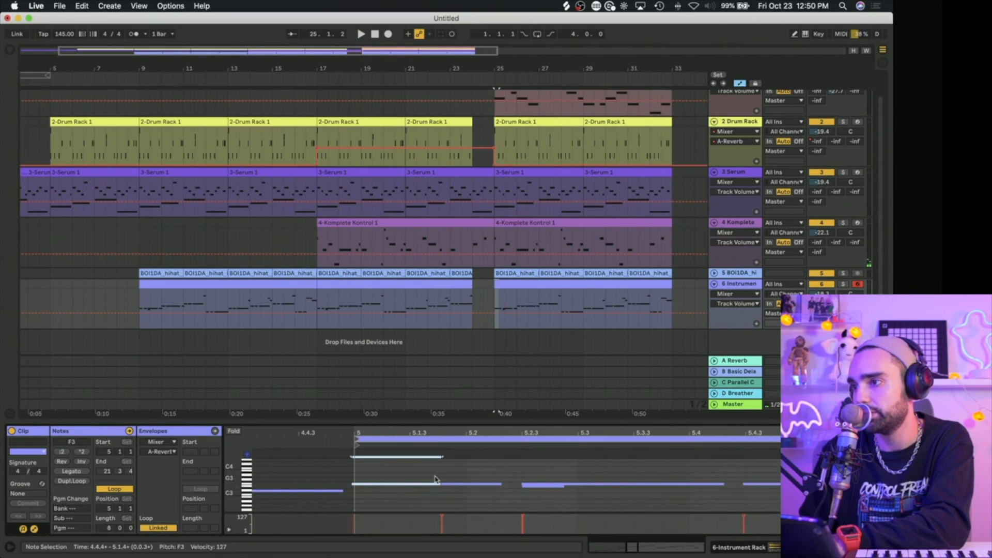
{"action": "left_click", "coordinate": [262, 283]}
{"action": "left_click_drag", "start_coordinate": [262, 283], "coordinate": [444, 290]}
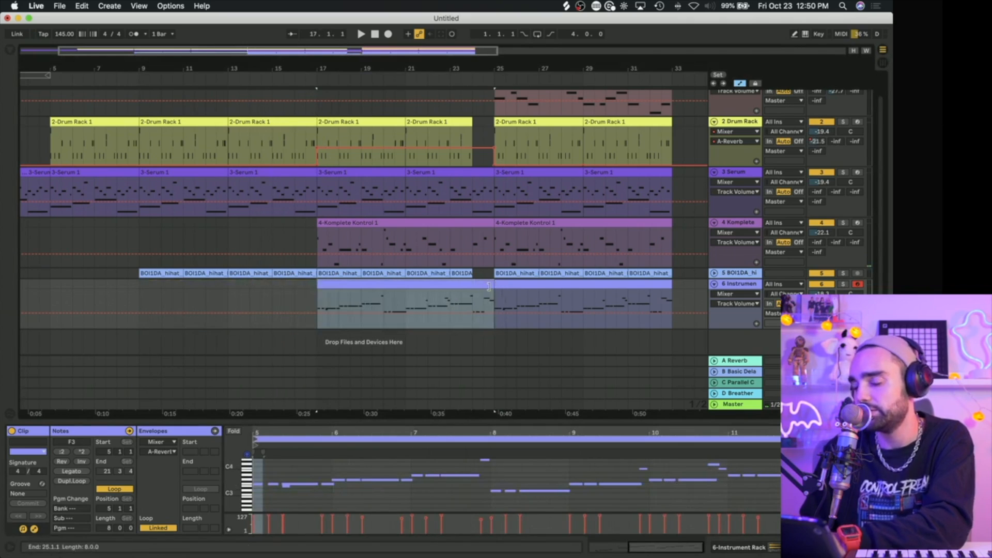
{"action": "key", "text": "super+z"}
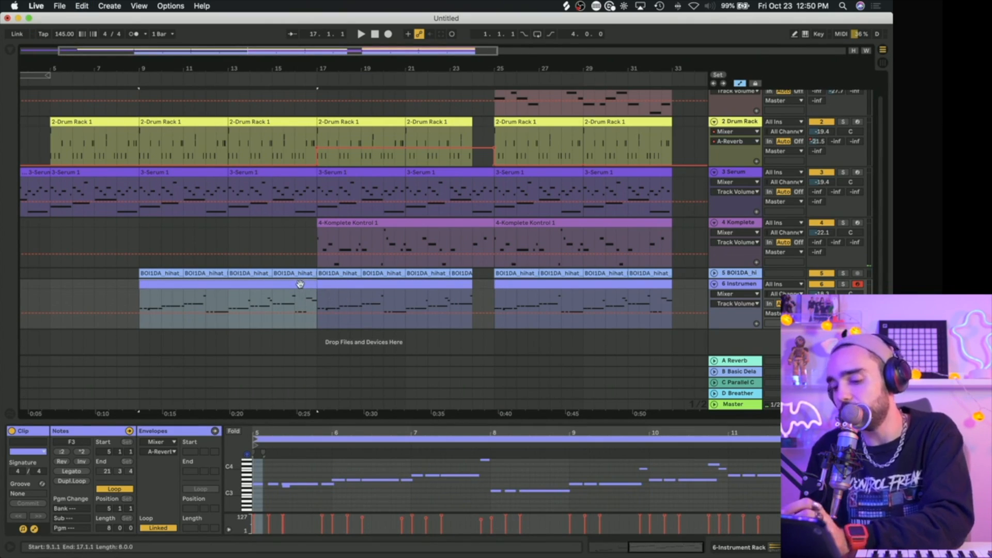
Step: Arrange the Instrument clips to cover bars 17 to 24 and 25 to 33, and play from the middle of bar 24
{"action": "left_click", "coordinate": [385, 284]}
{"action": "left_click_drag", "start_coordinate": [472, 287], "coordinate": [670, 284]}
{"action": "left_click", "coordinate": [483, 295]}
{"action": "key", "text": "space"}
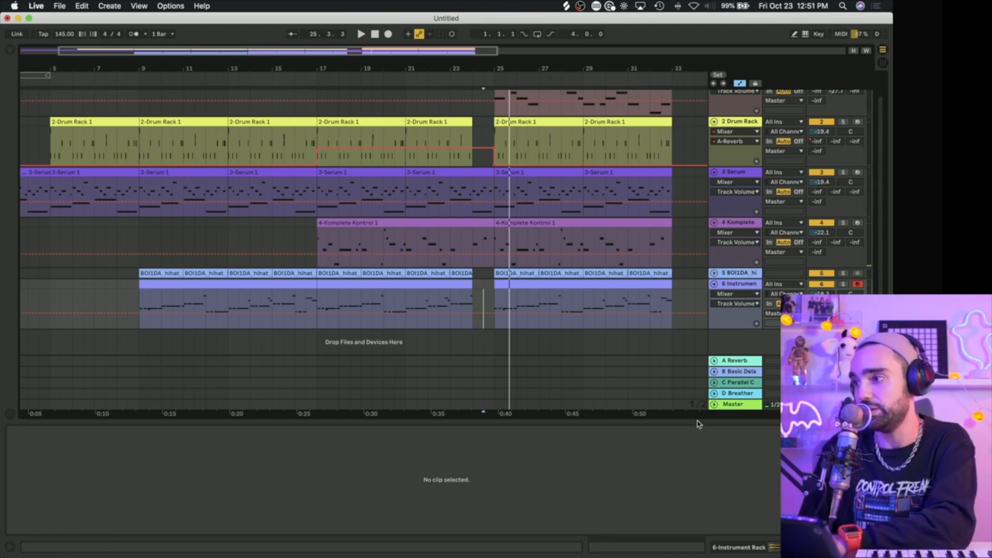
Step: Hide the clip detail view, switch to Splice and search the sample library for "riser"
{"action": "double_click", "coordinate": [694, 550]}
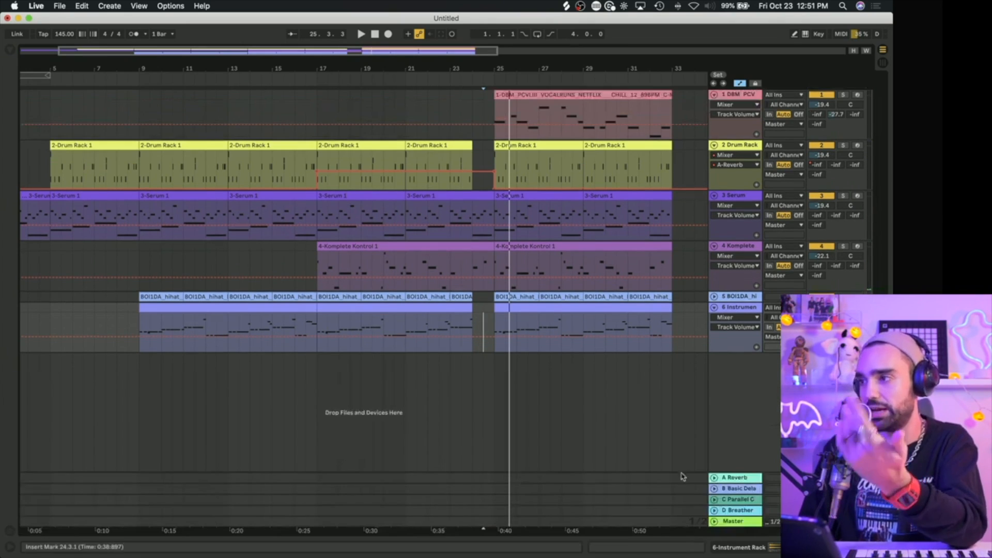
{"action": "left_click", "coordinate": [565, 6]}
{"action": "double_click", "coordinate": [615, 45]}
{"action": "type", "text": "r"}
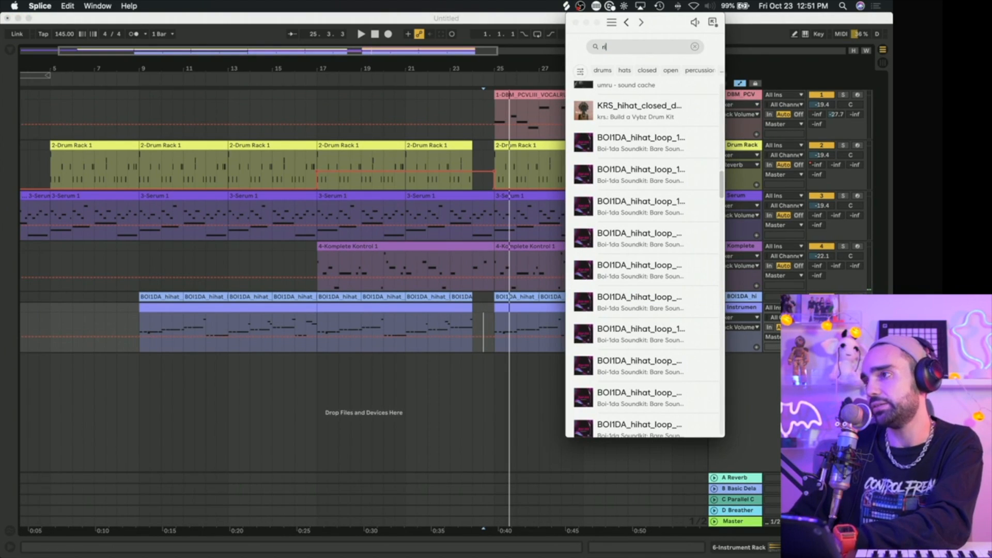
{"action": "type", "text": "iser"}
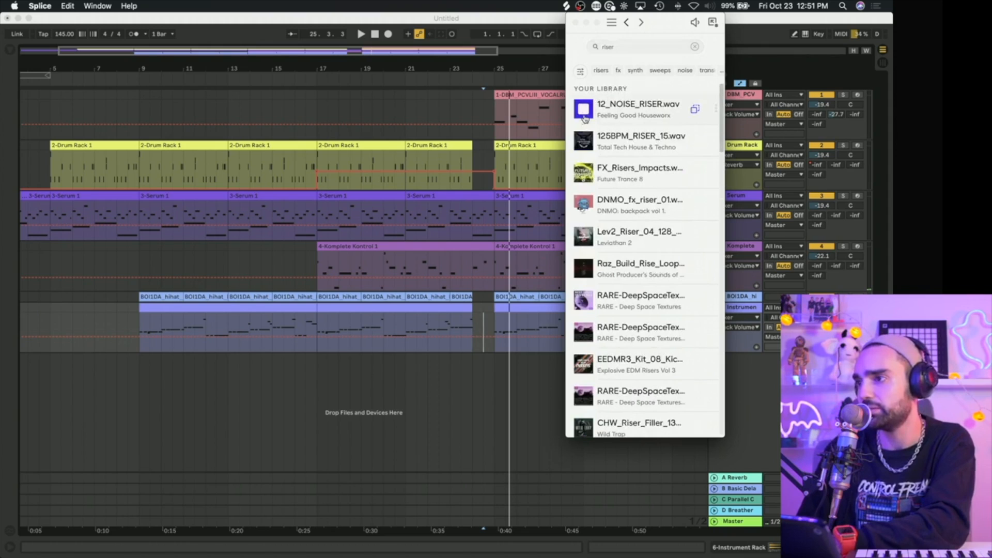
Step: Place the 12_NOISE_RISER.wav sample on a new audio track at bar 17 and turn off that track's Compressor
{"action": "left_click_drag", "start_coordinate": [696, 113], "coordinate": [333, 398]}
{"action": "left_click", "coordinate": [741, 362]}
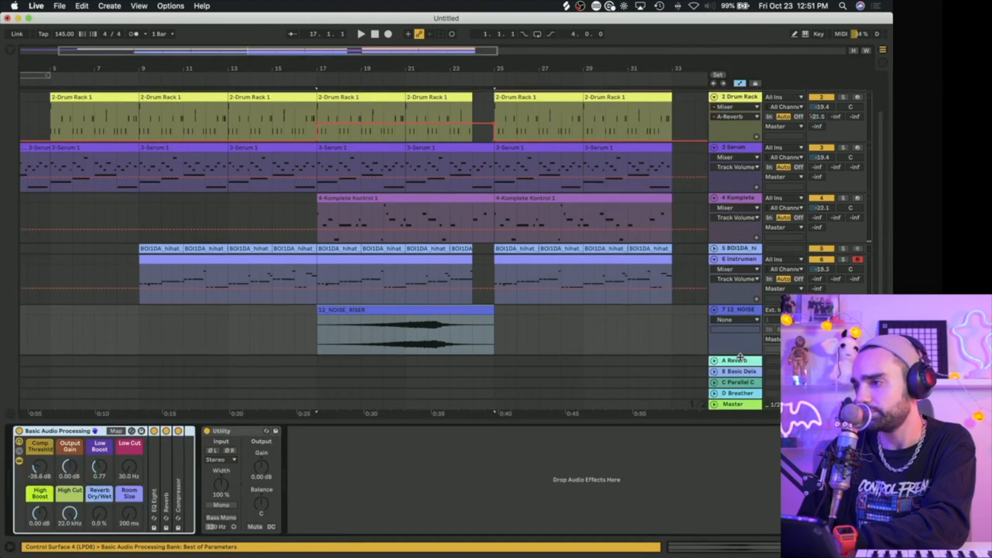
{"action": "left_click", "coordinate": [178, 431]}
Step: Trim the noise riser's tail and position the clip from 18.3.1 to end at bar 24, playing the build-up
{"action": "left_click_drag", "start_coordinate": [463, 312], "coordinate": [525, 317]}
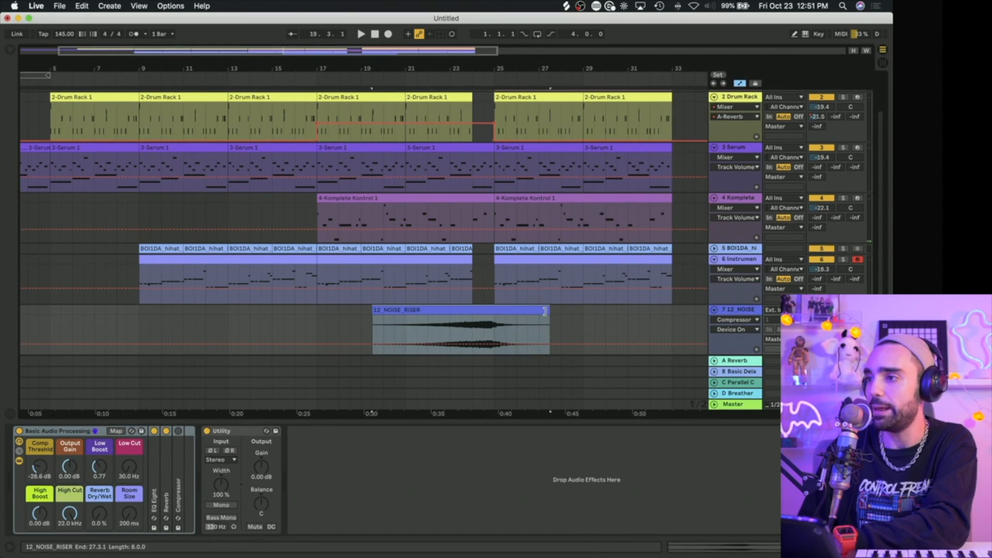
{"action": "left_click", "coordinate": [377, 329]}
{"action": "key", "text": "space"}
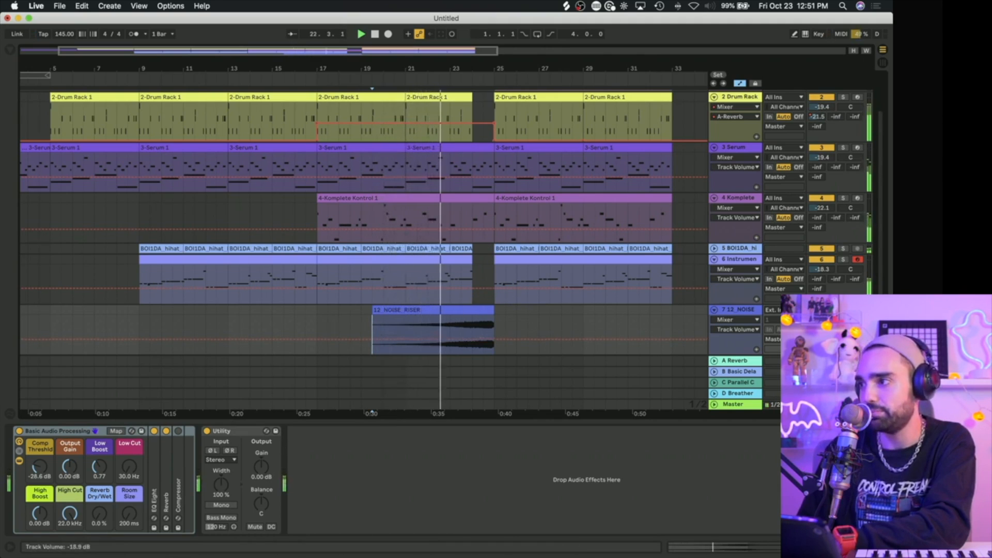
{"action": "left_click_drag", "start_coordinate": [462, 316], "coordinate": [444, 315]}
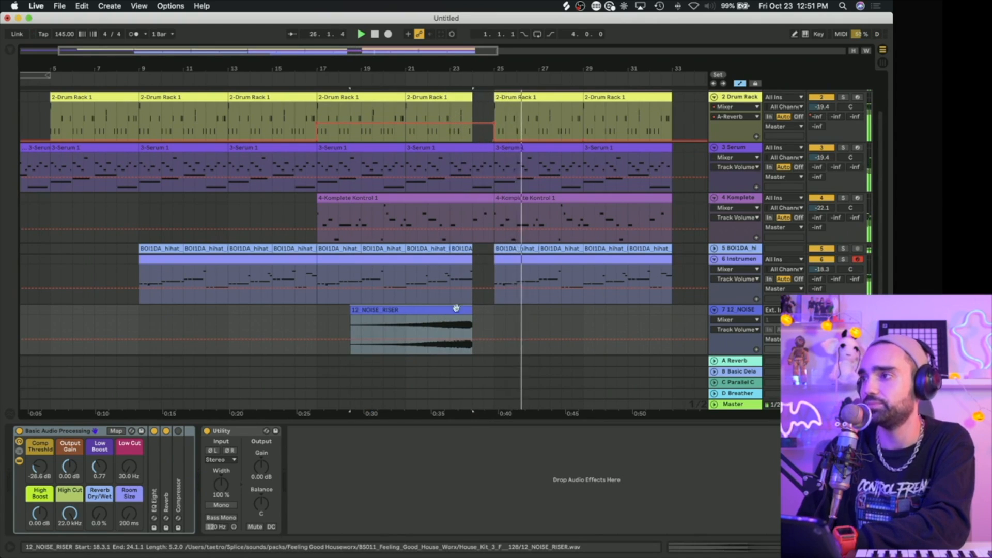
Step: Switch to Splice, search for "impact" in place of the riser search and preview the first UTD_fx_one_shot sample
{"action": "left_click", "coordinate": [567, 5]}
{"action": "double_click", "coordinate": [628, 49]}
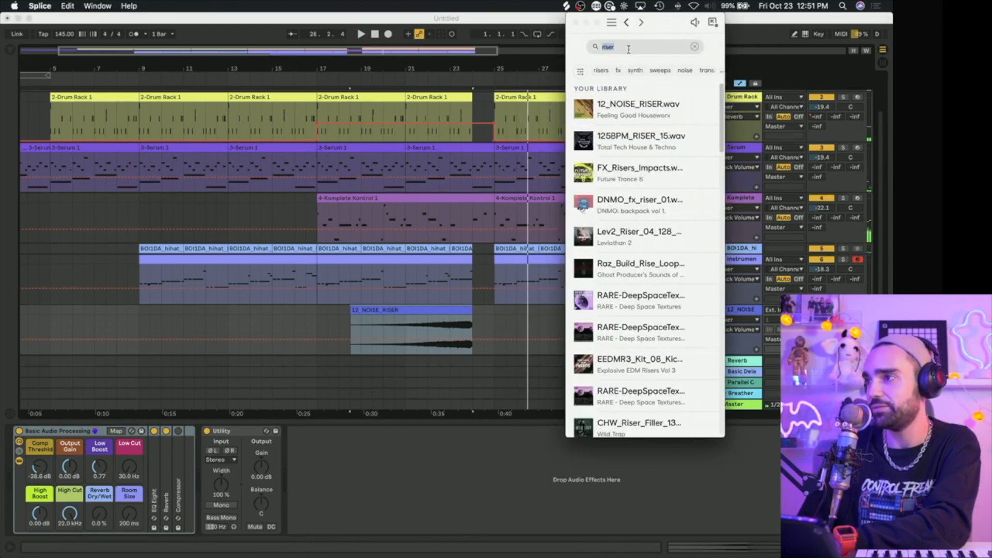
{"action": "type", "text": "dro"}
{"action": "key", "text": "BackSpace"}
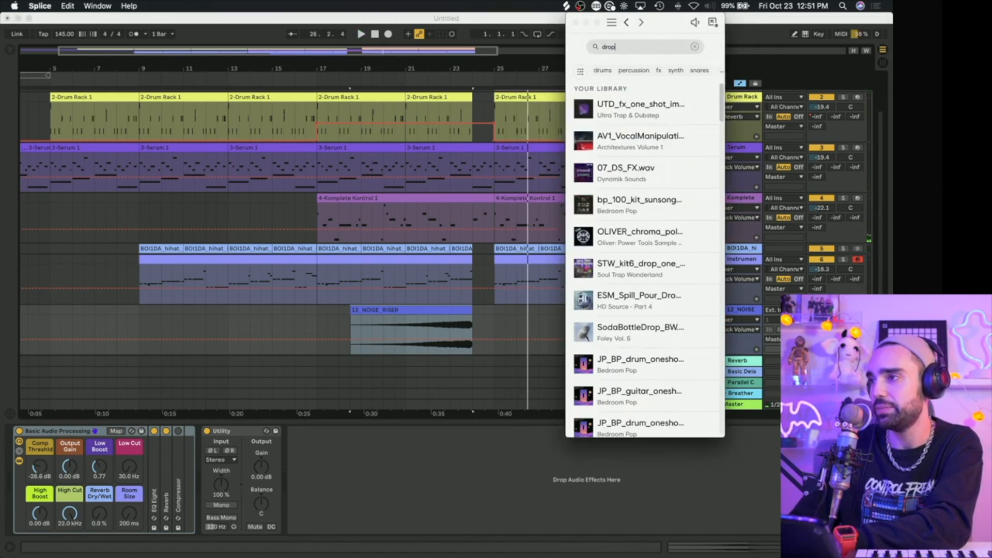
{"action": "type", "text": "impact"}
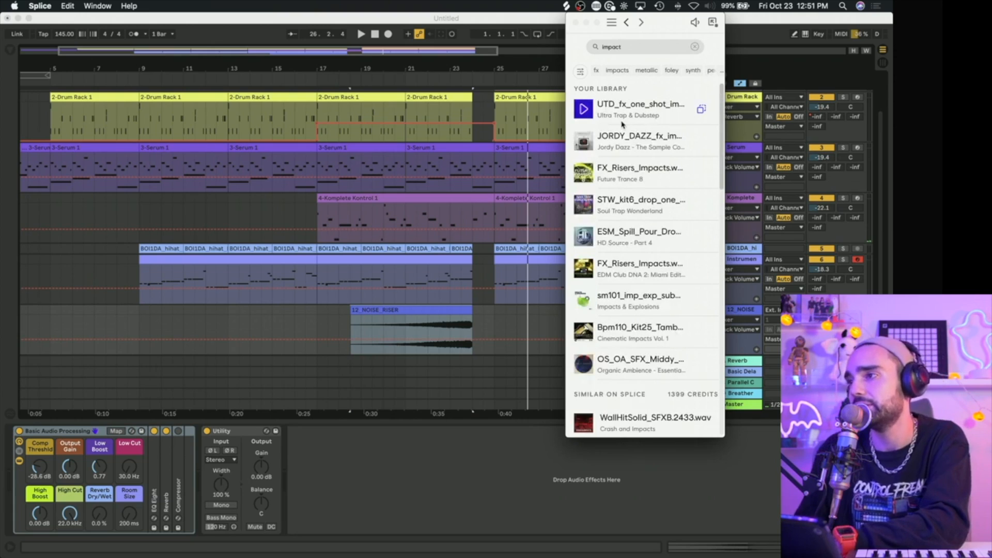
{"action": "left_click", "coordinate": [585, 114]}
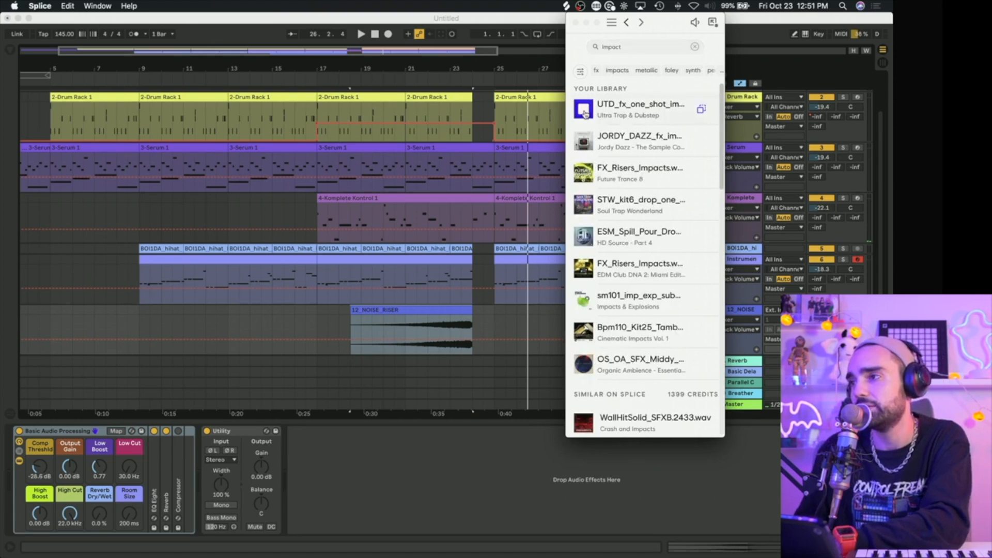
Step: Preview the FX_Risers_Impacts.wav sample from Future Trance 8 and place it on a new audio track at bar 25
{"action": "scroll", "coordinate": [582, 172], "scroll_direction": "down", "scroll_amount": 1}
{"action": "left_click", "coordinate": [586, 164]}
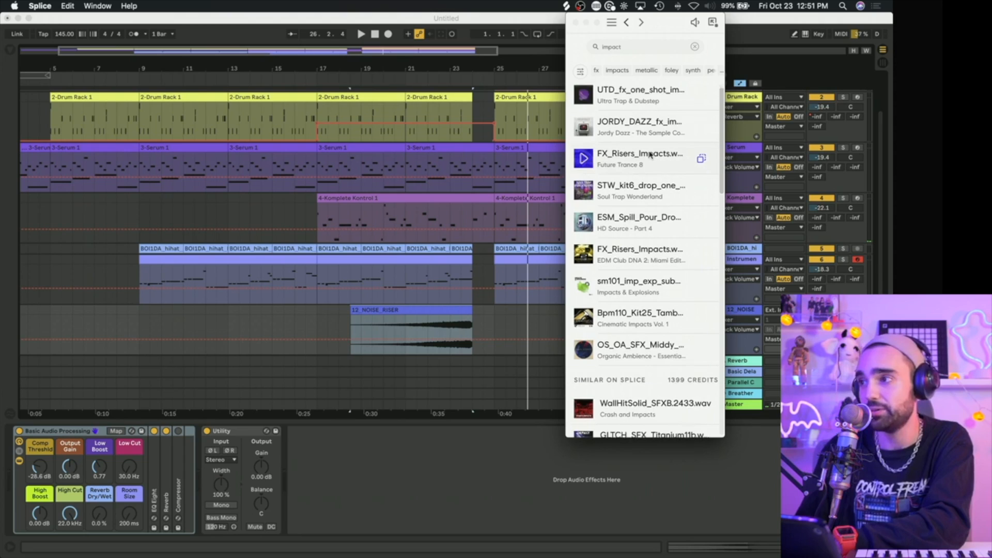
{"action": "left_click_drag", "start_coordinate": [701, 159], "coordinate": [510, 342]}
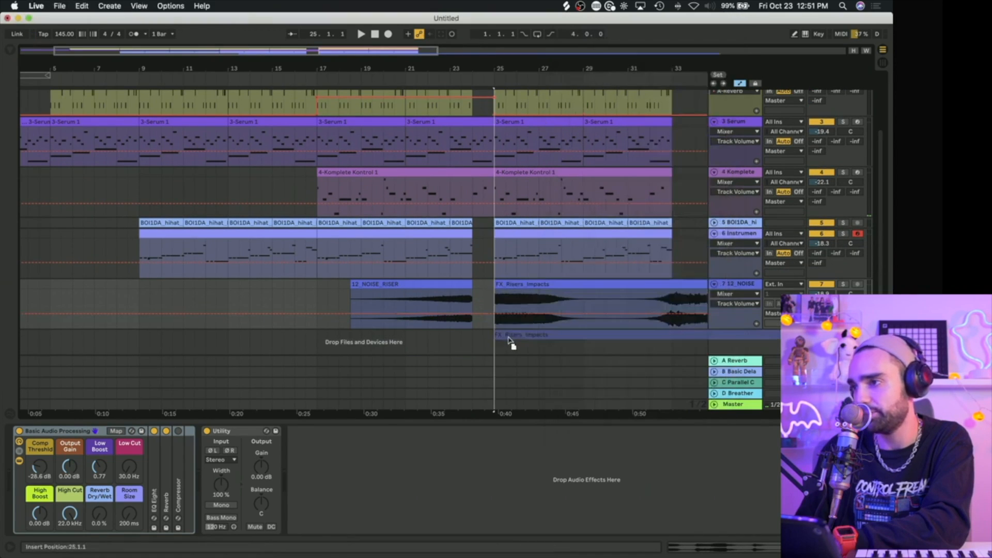
{"action": "left_click_drag", "start_coordinate": [611, 341], "coordinate": [610, 341]}
Step: Play the transition from bar 24 and lower the volume of the new FX_Risers_Impacts track
{"action": "scroll", "coordinate": [548, 333], "scroll_direction": "down", "scroll_amount": 2}
{"action": "left_click", "coordinate": [472, 290]}
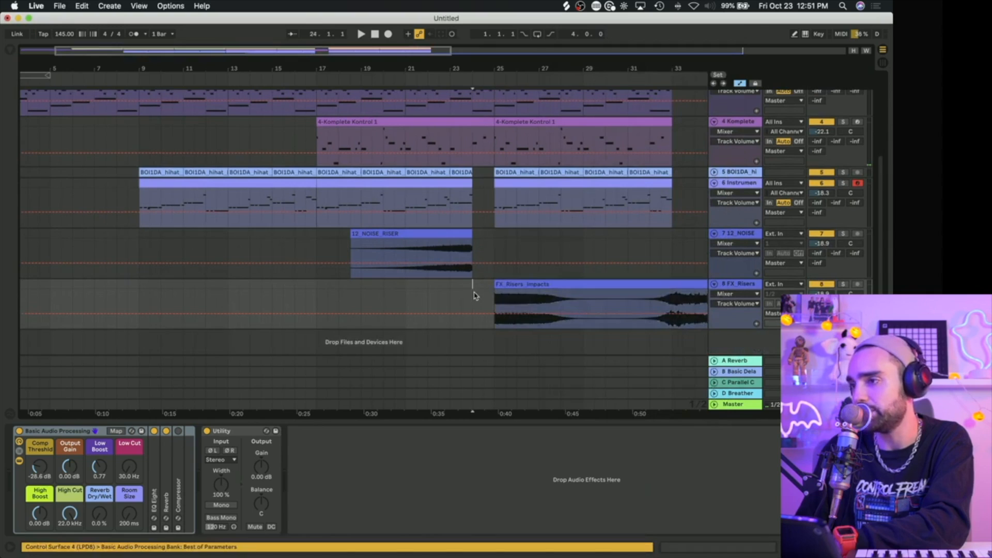
{"action": "scroll", "coordinate": [533, 301], "scroll_direction": "right", "scroll_amount": 1}
{"action": "key", "text": "space"}
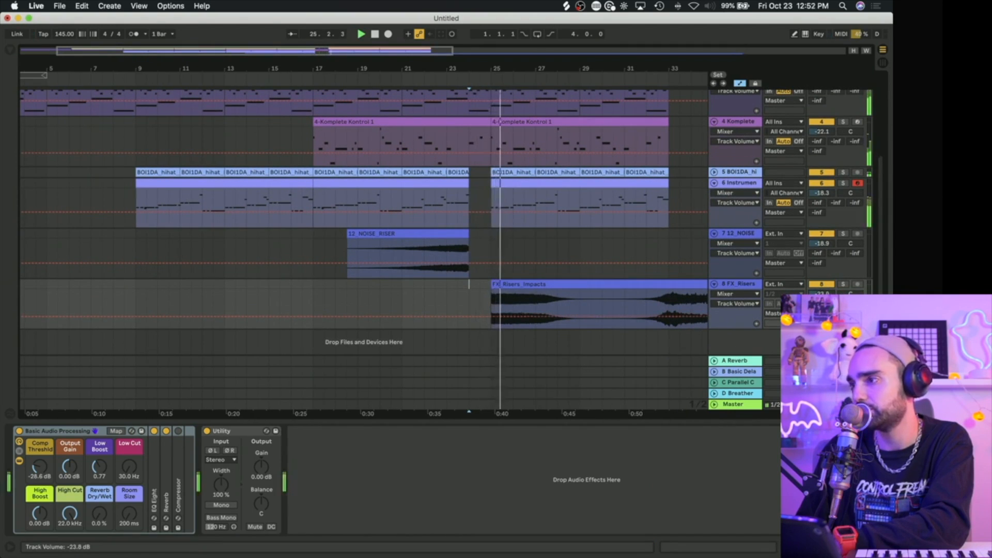
Step: Split the FX_Risers_Impacts clip at bars 29 and 33 and move the middle piece to bars 5–9 on the noise riser track
{"action": "left_click", "coordinate": [580, 305]}
{"action": "key", "text": "super+e"}
{"action": "scroll", "coordinate": [582, 304], "scroll_direction": "up", "scroll_amount": 2}
{"action": "left_click", "coordinate": [673, 331]}
{"action": "key", "text": "super+e"}
{"action": "left_click_drag", "start_coordinate": [665, 328], "coordinate": [115, 283]}
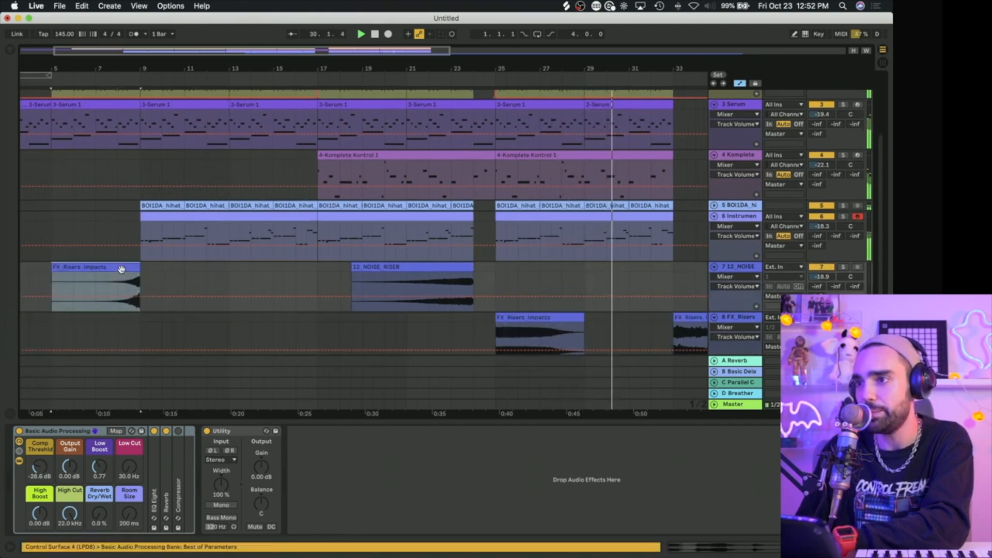
Step: Play the moved FX_Risers_Impacts piece from bar 8 and trim its start to bar 7
{"action": "key", "text": "space"}
{"action": "key", "text": "space"}
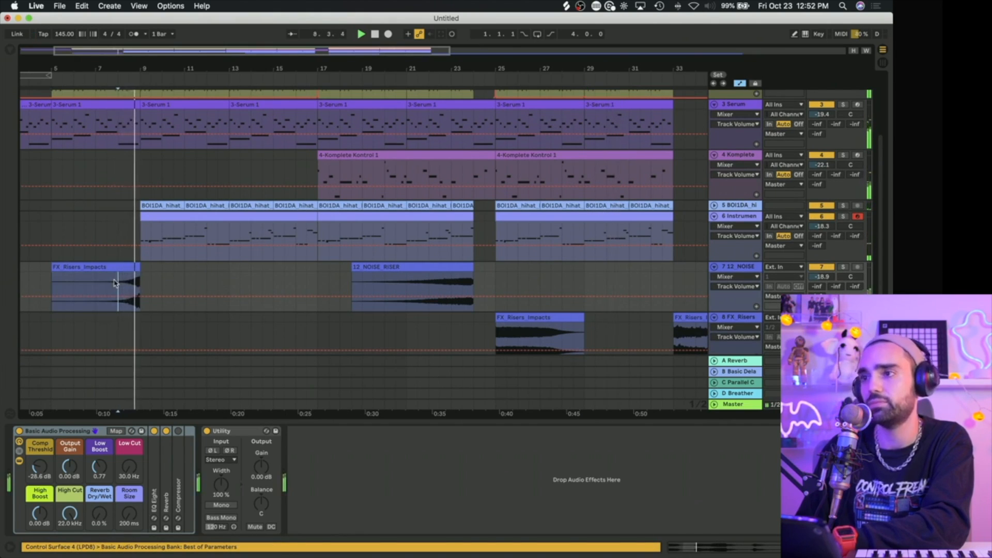
{"action": "left_click_drag", "start_coordinate": [52, 289], "coordinate": [96, 279]}
{"action": "scroll", "coordinate": [106, 269], "scroll_direction": "up", "scroll_amount": 4}
{"action": "scroll", "coordinate": [106, 269], "scroll_direction": "down", "scroll_amount": 6}
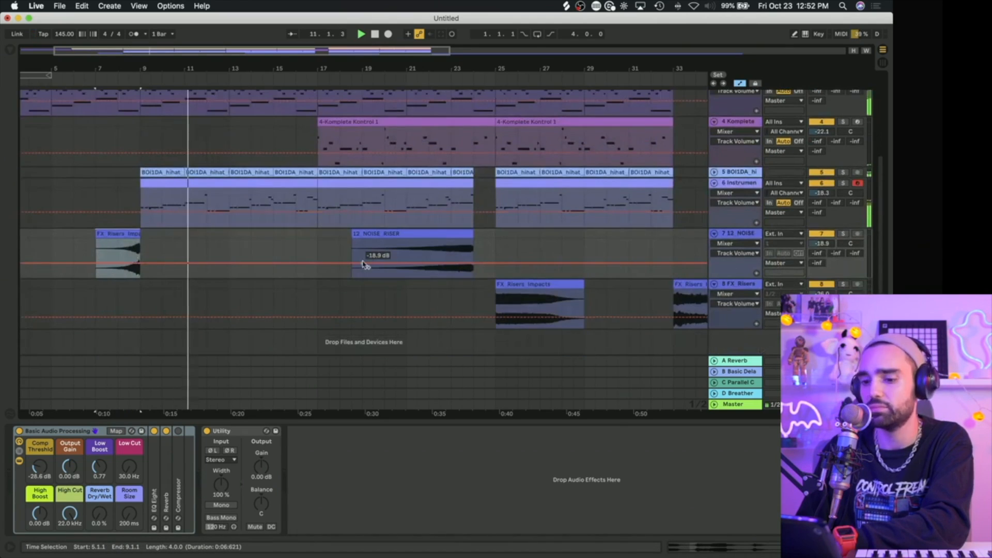
Step: Save the Live Set as 1025 in the beatober folder
{"action": "key", "text": "super+s"}
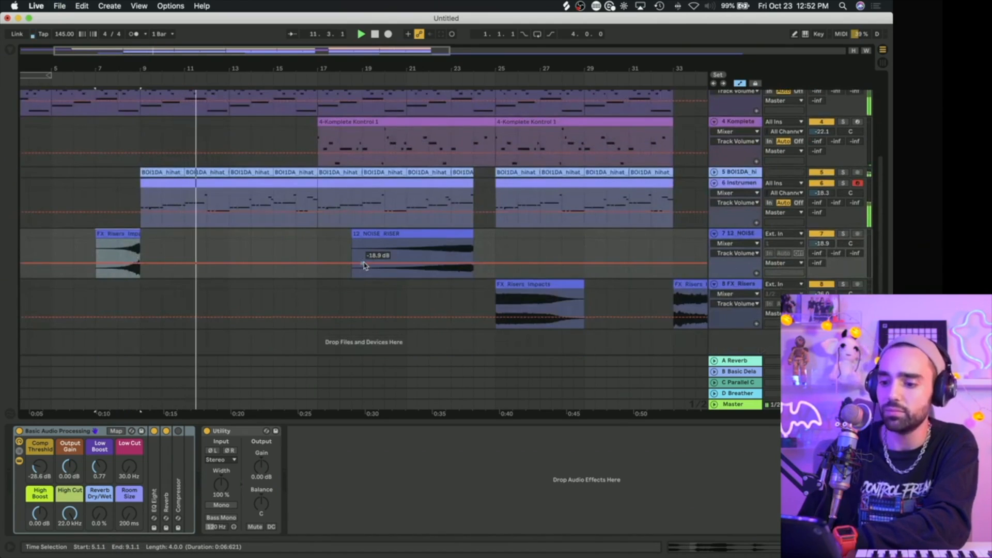
{"action": "key", "text": "super+s"}
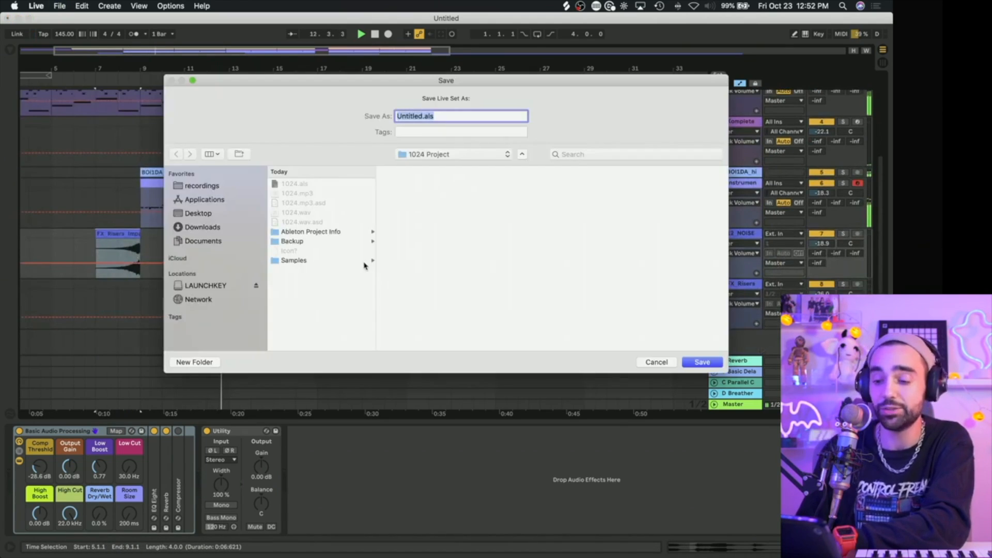
{"action": "left_click", "coordinate": [429, 154]}
{"action": "left_click", "coordinate": [421, 164]}
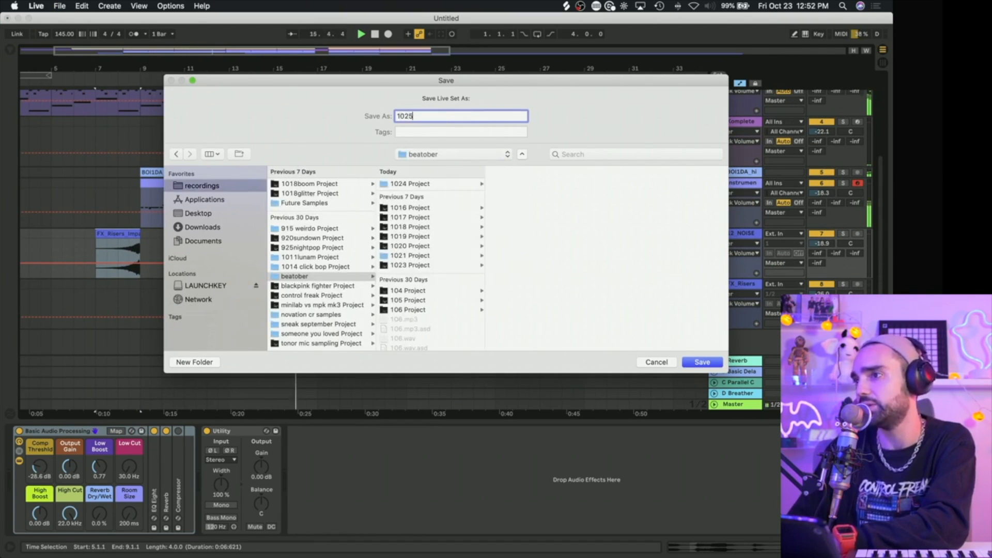
{"action": "key", "text": "Return"}
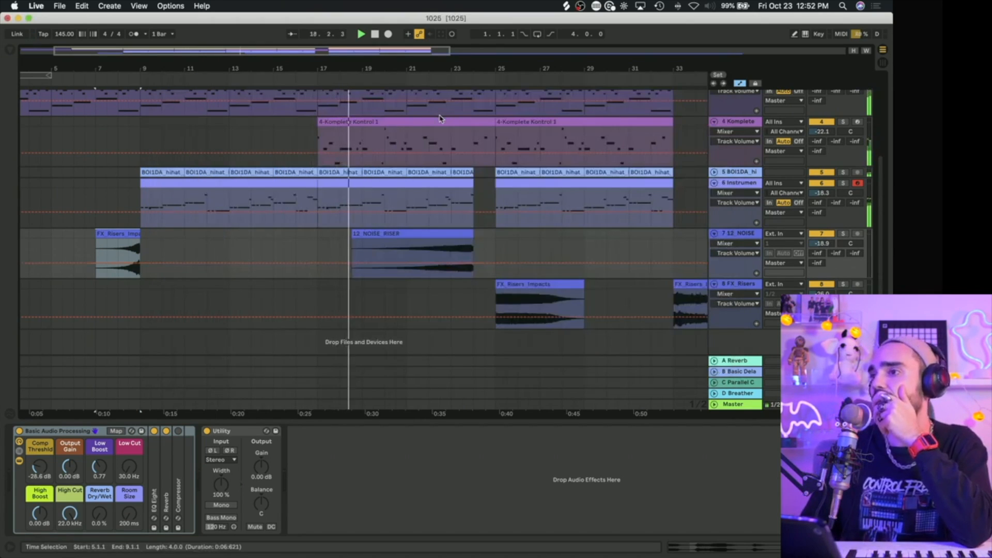
{"action": "scroll", "coordinate": [439, 145], "scroll_direction": "up", "scroll_amount": 5}
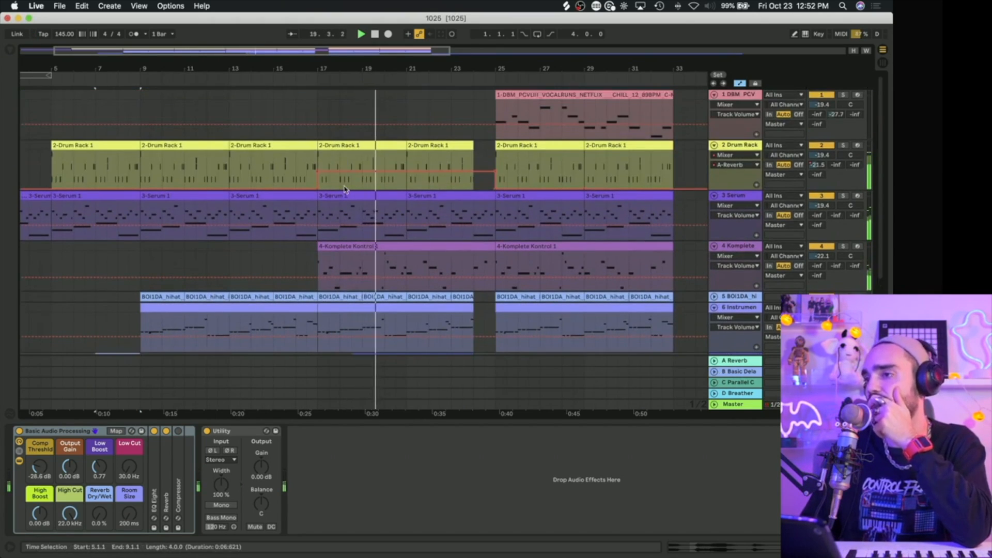
{"action": "scroll", "coordinate": [345, 189], "scroll_direction": "down", "scroll_amount": 1}
{"action": "scroll", "coordinate": [345, 190], "scroll_direction": "down", "scroll_amount": 2}
{"action": "scroll", "coordinate": [382, 236], "scroll_direction": "up", "scroll_amount": 3}
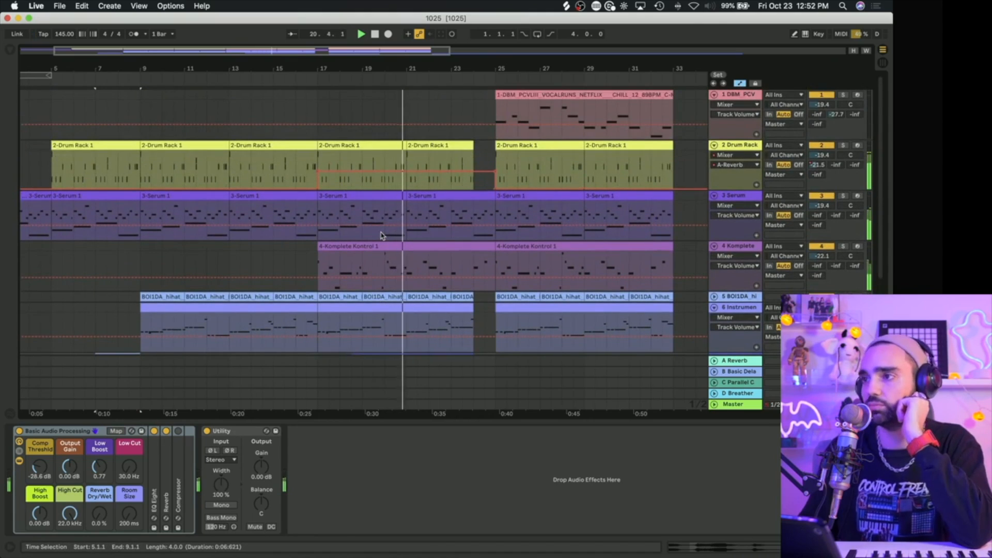
{"action": "scroll", "coordinate": [382, 235], "scroll_direction": "down", "scroll_amount": 1}
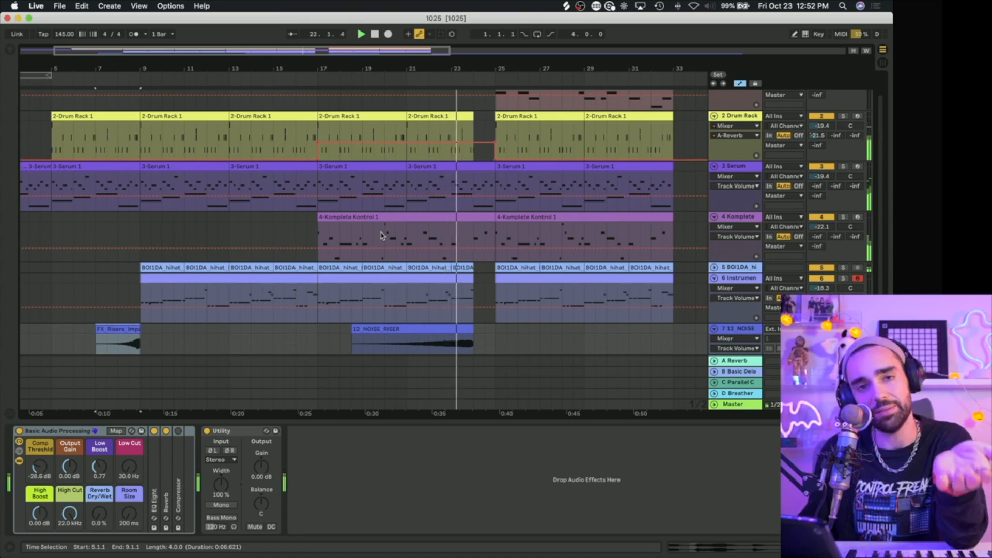
{"action": "scroll", "coordinate": [381, 235], "scroll_direction": "down", "scroll_amount": 2}
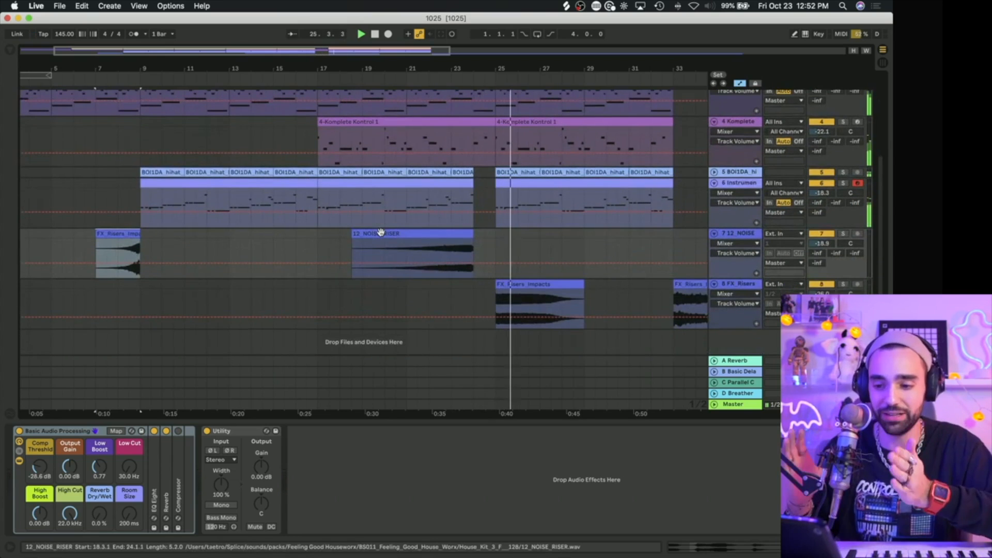
Step: Stop playback and delete the leftover FX_Risers_Impacts clip that starts at bar 33
{"action": "scroll", "coordinate": [451, 246], "scroll_direction": "right", "scroll_amount": 2}
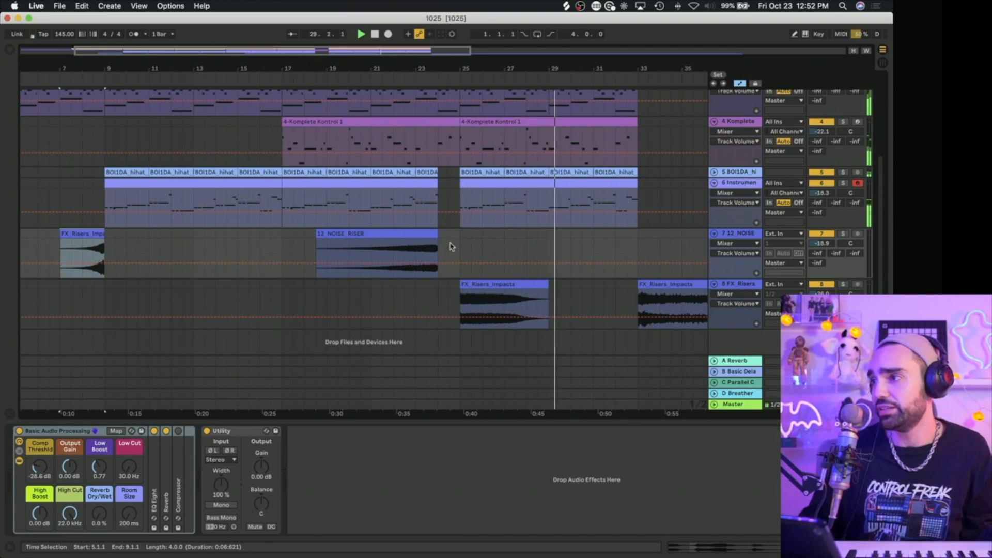
{"action": "left_click", "coordinate": [661, 284]}
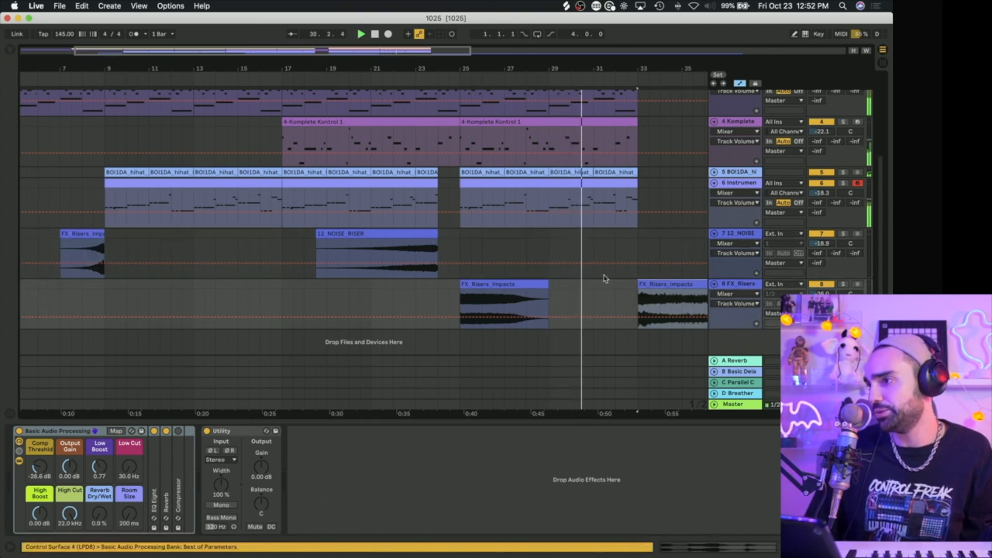
{"action": "scroll", "coordinate": [563, 275], "scroll_direction": "right", "scroll_amount": 4}
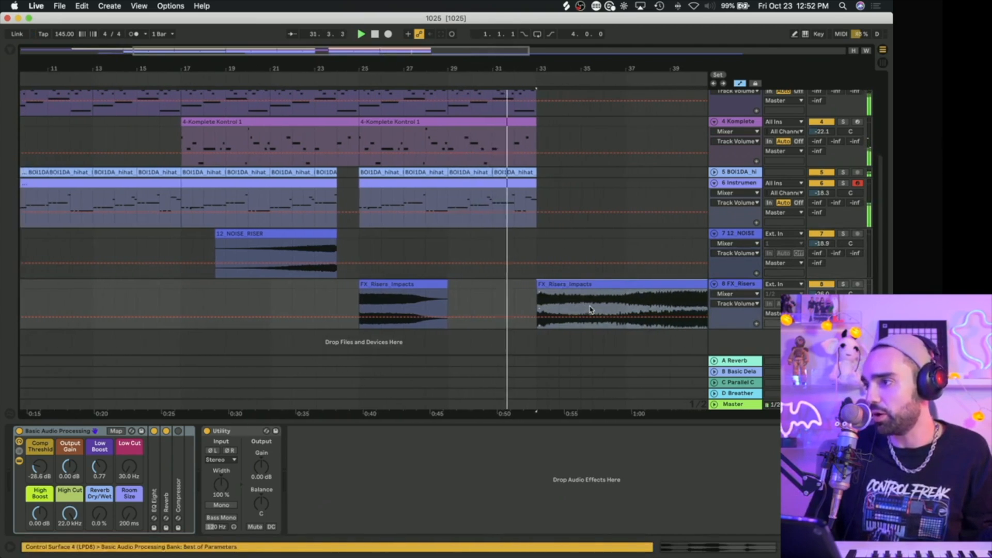
{"action": "left_click", "coordinate": [562, 288]}
Step: Duplicate the Instrument Rack track's clip from bars 25–33 into bars 33–41 and empty the copy of its notes
{"action": "left_click", "coordinate": [504, 185]}
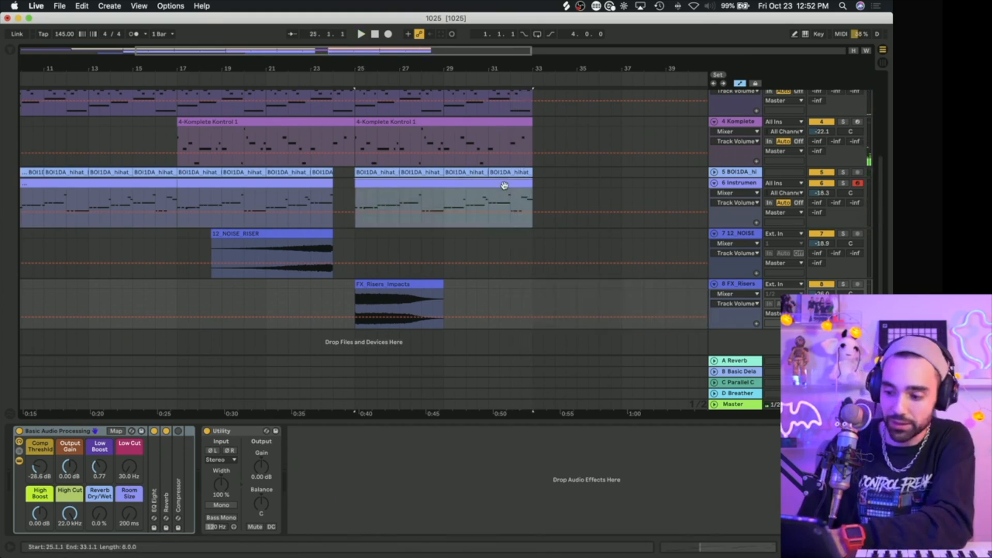
{"action": "key", "text": "super+d"}
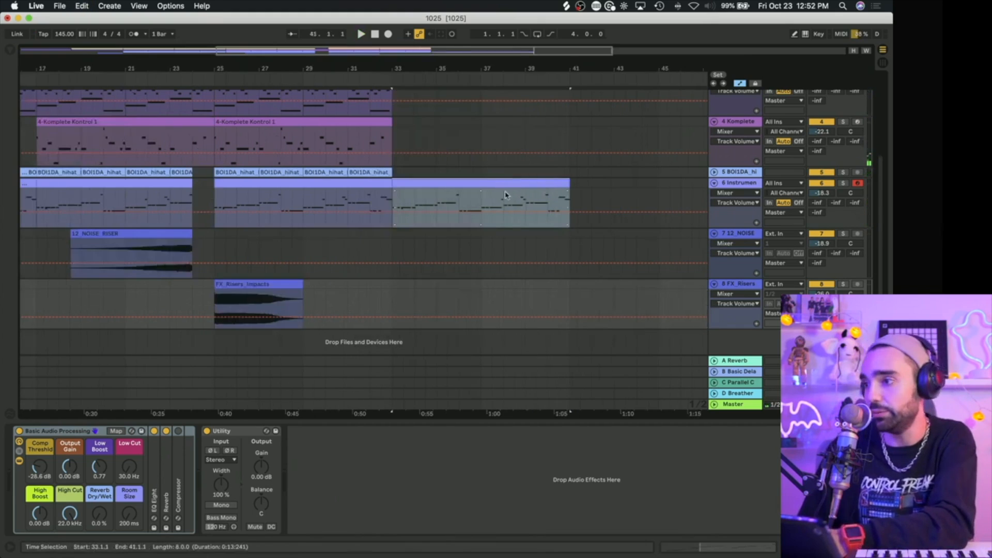
{"action": "left_click", "coordinate": [554, 179]}
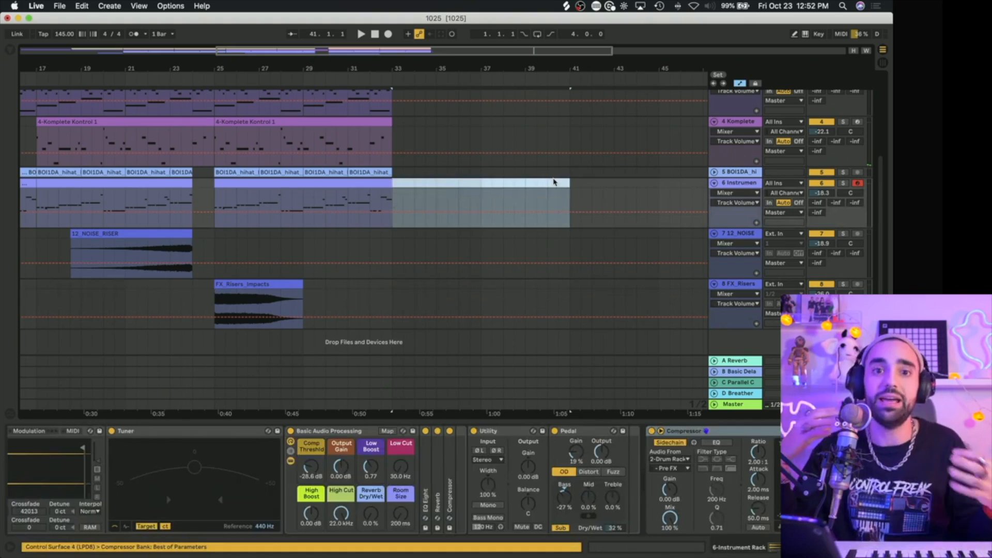
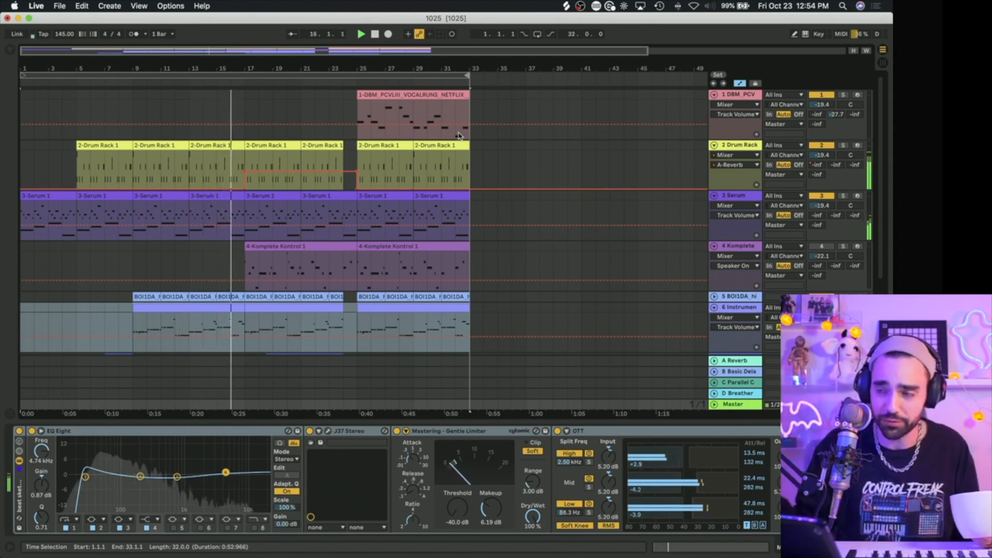
Step: Extend the FX_Risers_Impacts clip that starts at bar 25 out to bar 48 and split it at bar 41
{"action": "scroll", "coordinate": [411, 264], "scroll_direction": "down", "scroll_amount": 5}
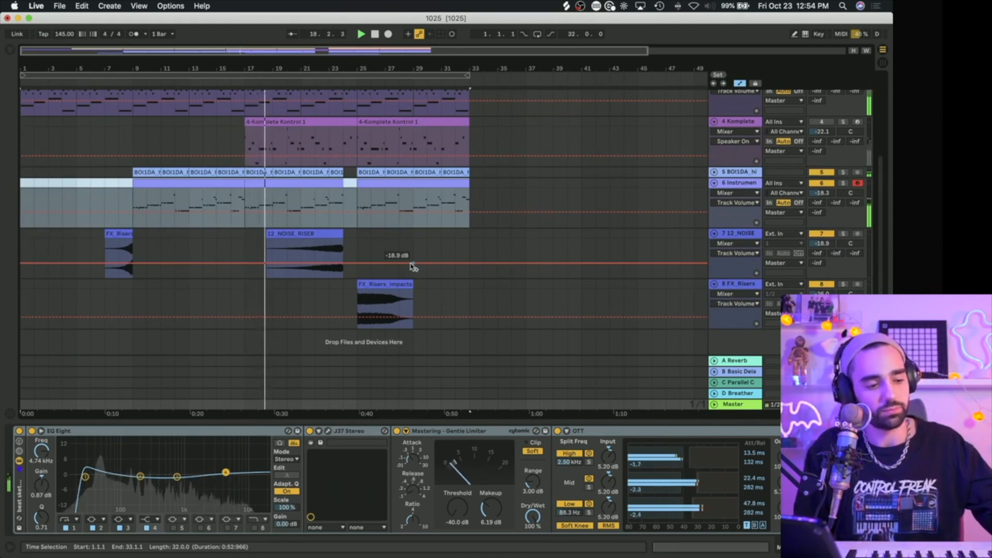
{"action": "scroll", "coordinate": [413, 266], "scroll_direction": "up", "scroll_amount": 4}
{"action": "scroll", "coordinate": [403, 265], "scroll_direction": "down", "scroll_amount": 2}
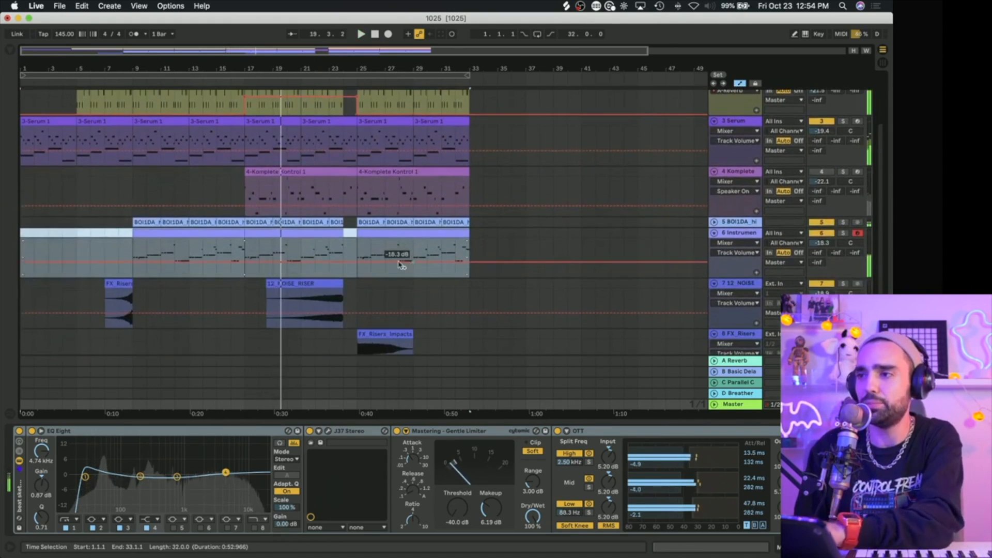
{"action": "scroll", "coordinate": [414, 310], "scroll_direction": "down", "scroll_amount": 2}
{"action": "left_click_drag", "start_coordinate": [417, 311], "coordinate": [679, 308]}
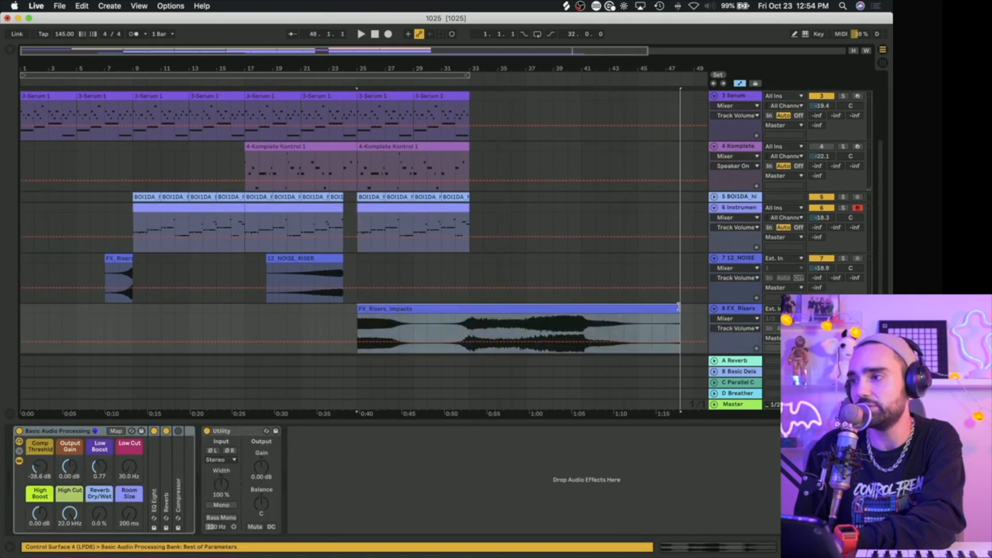
{"action": "left_click", "coordinate": [581, 323]}
{"action": "key", "text": "super+e"}
Step: Trim the first FX_Risers_Impacts piece to end at bar 30, and place the second piece at bar 17
{"action": "left_click_drag", "start_coordinate": [578, 311], "coordinate": [431, 314]}
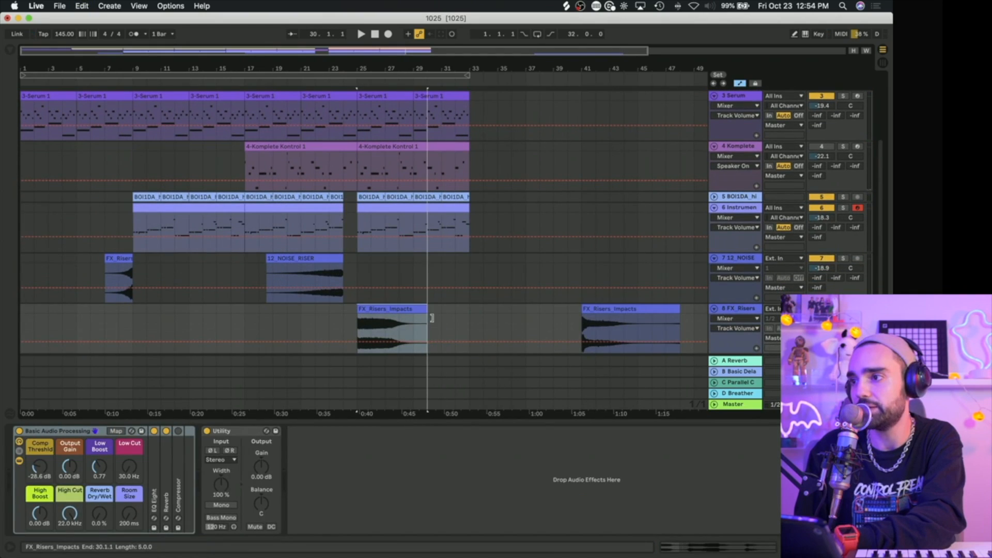
{"action": "left_click_drag", "start_coordinate": [623, 308], "coordinate": [330, 313]}
{"action": "key", "text": "space"}
{"action": "scroll", "coordinate": [307, 309], "scroll_direction": "down", "scroll_amount": 2}
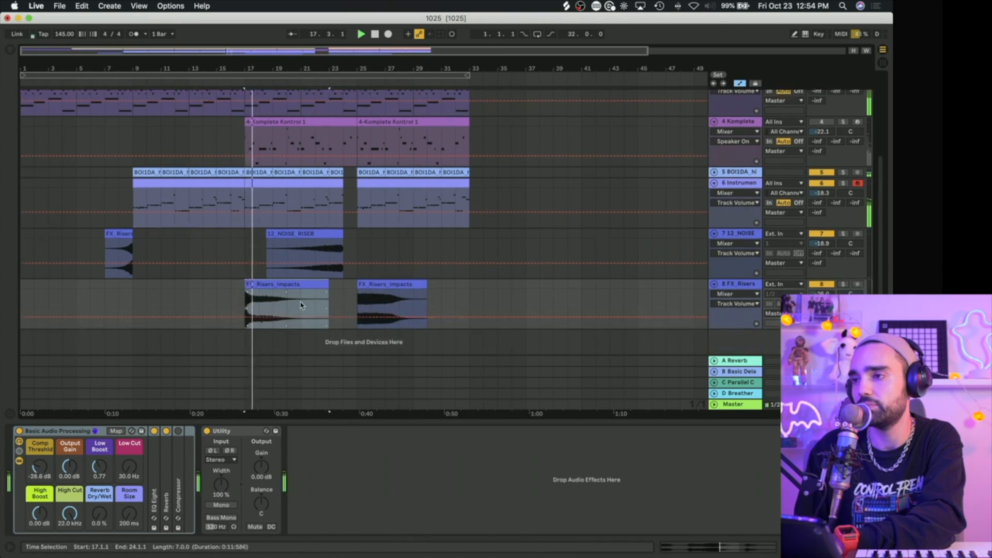
Step: Put the FX_Risers_Impacts piece from bar 17 on a new track below and extend its start back to bar 16
{"action": "left_click_drag", "start_coordinate": [277, 288], "coordinate": [282, 331]}
{"action": "scroll", "coordinate": [283, 330], "scroll_direction": "down", "scroll_amount": 4}
{"action": "left_click_drag", "start_coordinate": [245, 293], "coordinate": [231, 293]}
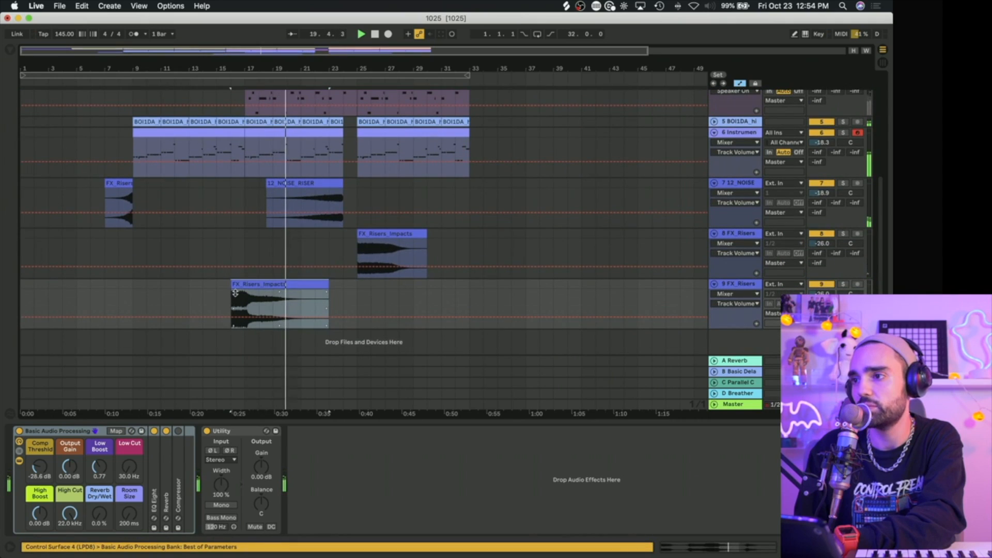
Step: Add a fade-in to the FX_Risers_Impacts clip at bar 16 and lower its track's volume to -28.8 dB
{"action": "left_click", "coordinate": [743, 83]}
{"action": "right_click", "coordinate": [307, 255]}
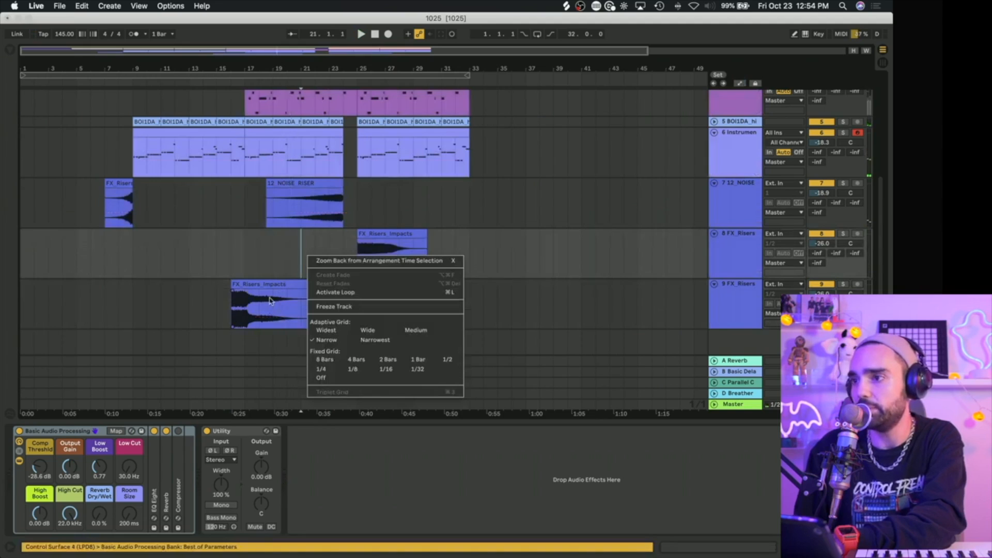
{"action": "left_click", "coordinate": [269, 301]}
{"action": "left_click", "coordinate": [233, 295]}
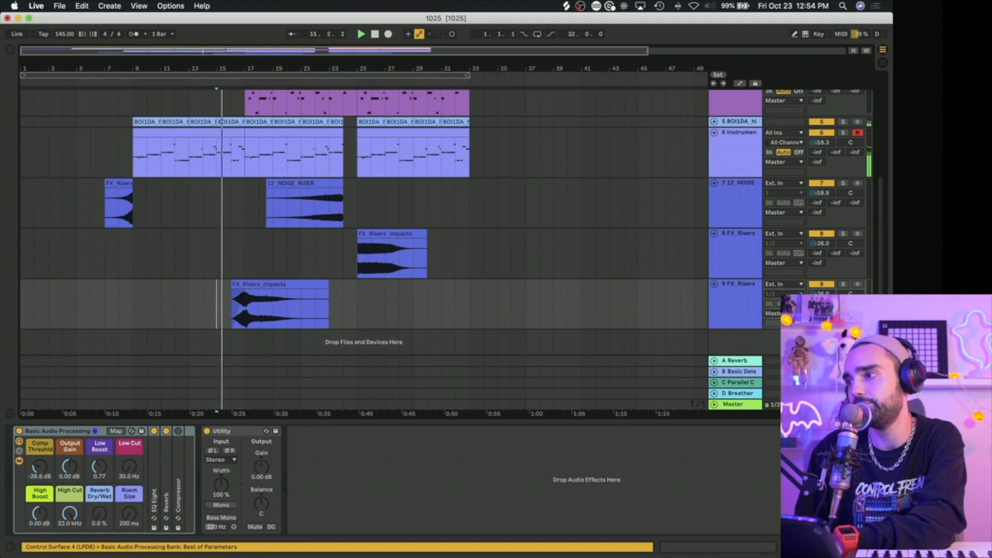
{"action": "left_click_drag", "start_coordinate": [821, 294], "coordinate": [822, 298]}
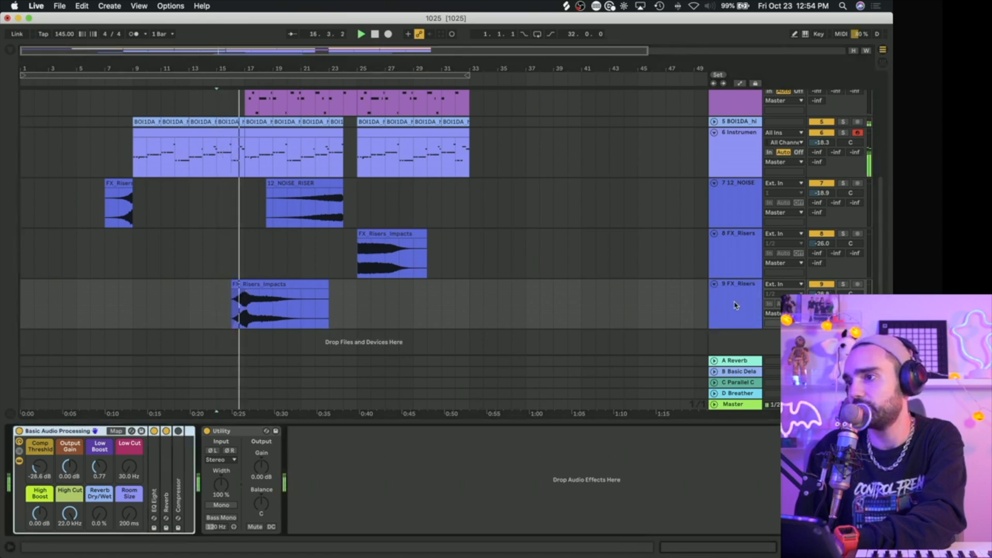
Step: Deactivate the Instrument Rack clip at bars 17–24 and play the section from bar 17
{"action": "scroll", "coordinate": [261, 255], "scroll_direction": "up", "scroll_amount": 5}
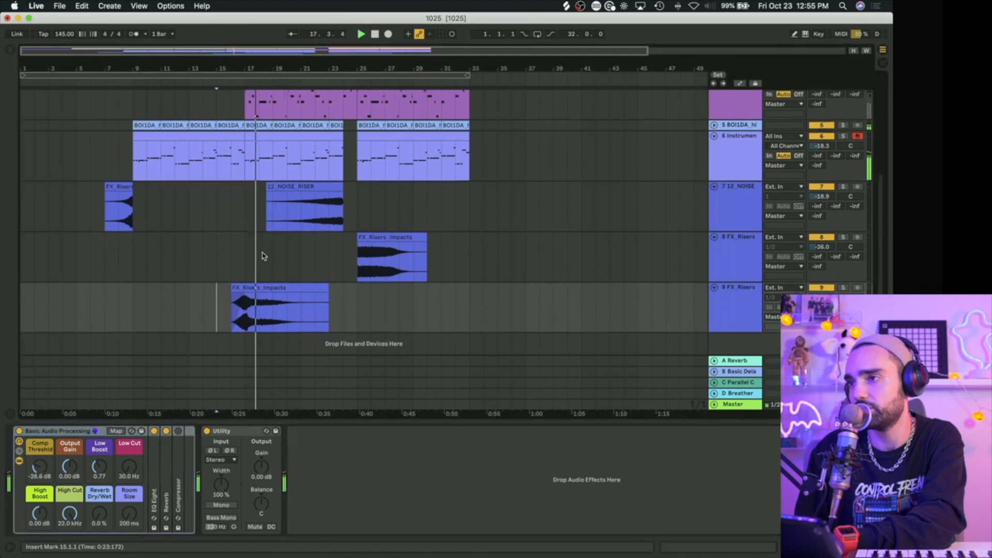
{"action": "left_click", "coordinate": [274, 276]}
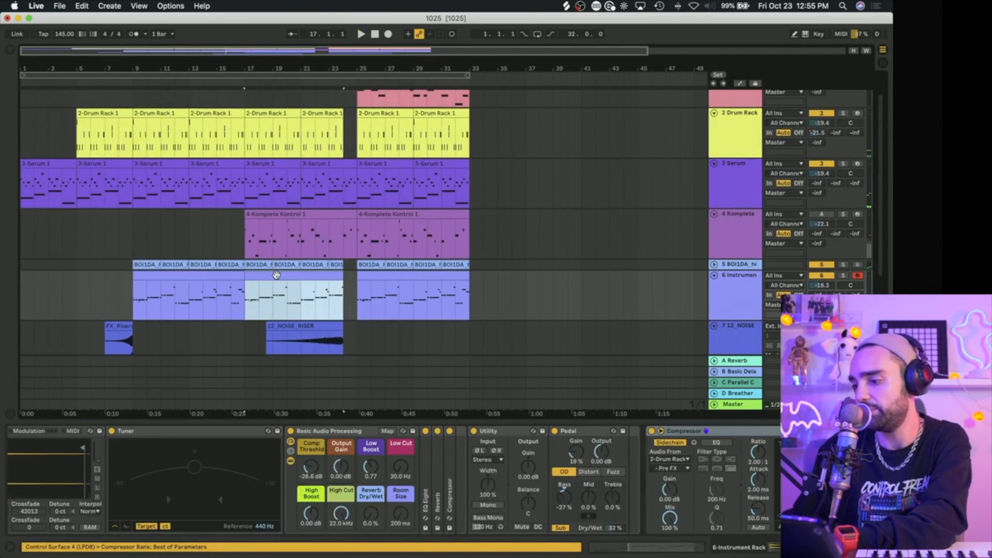
{"action": "key", "text": "space"}
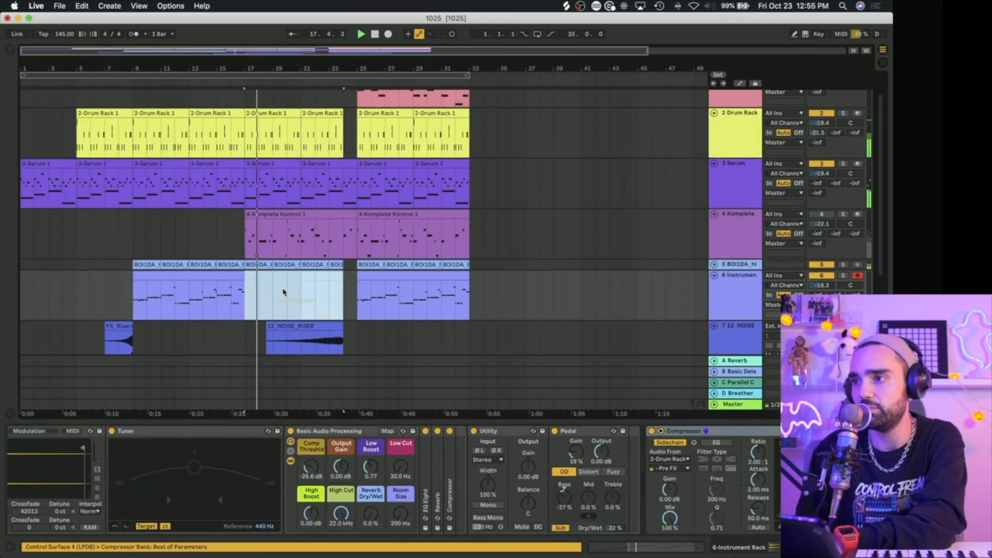
{"action": "scroll", "coordinate": [283, 293], "scroll_direction": "up", "scroll_amount": 2}
{"action": "key", "text": "space"}
Step: Automate the Drum Rack track's Reverb Dry/Wet to 55% across bars 17–24
{"action": "left_click", "coordinate": [724, 173]}
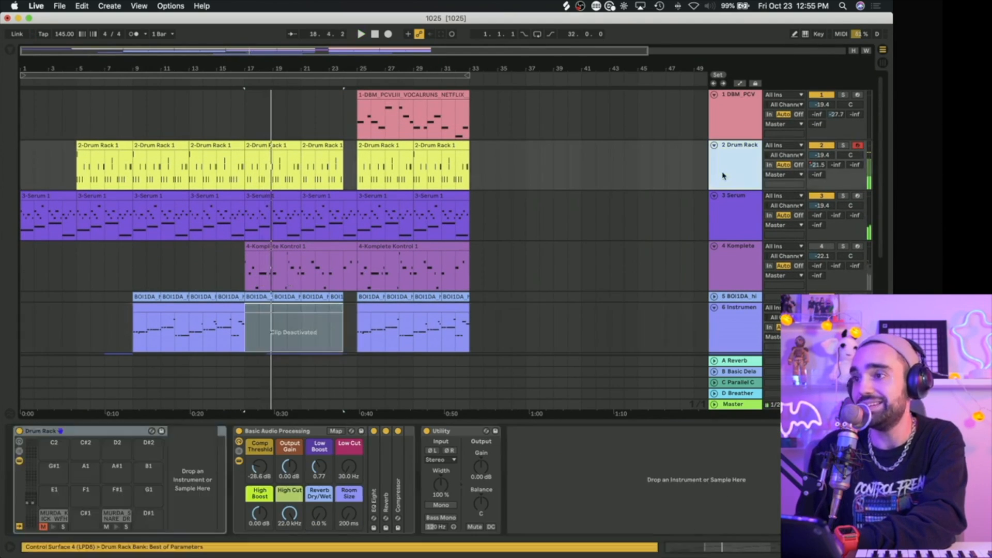
{"action": "left_click", "coordinate": [320, 516]}
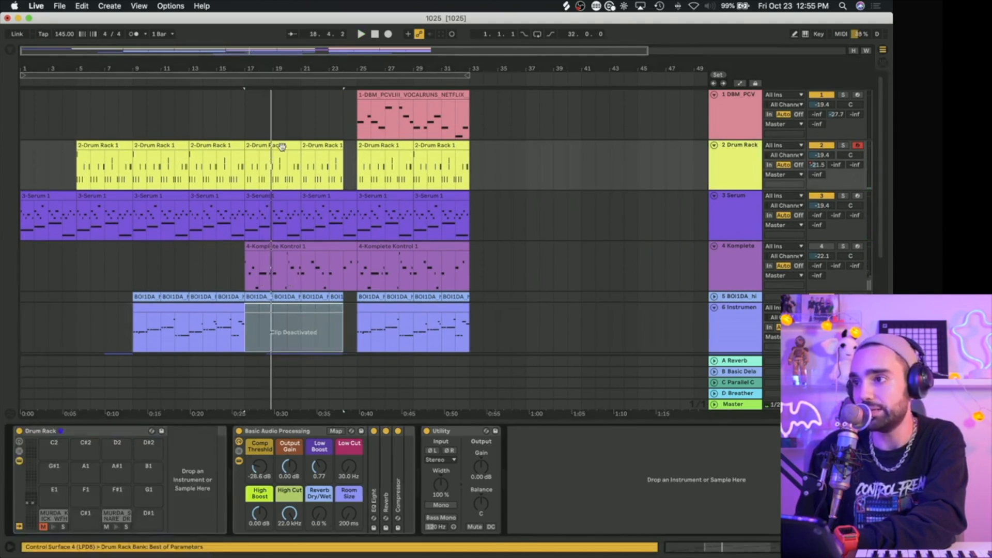
{"action": "left_click", "coordinate": [740, 83]}
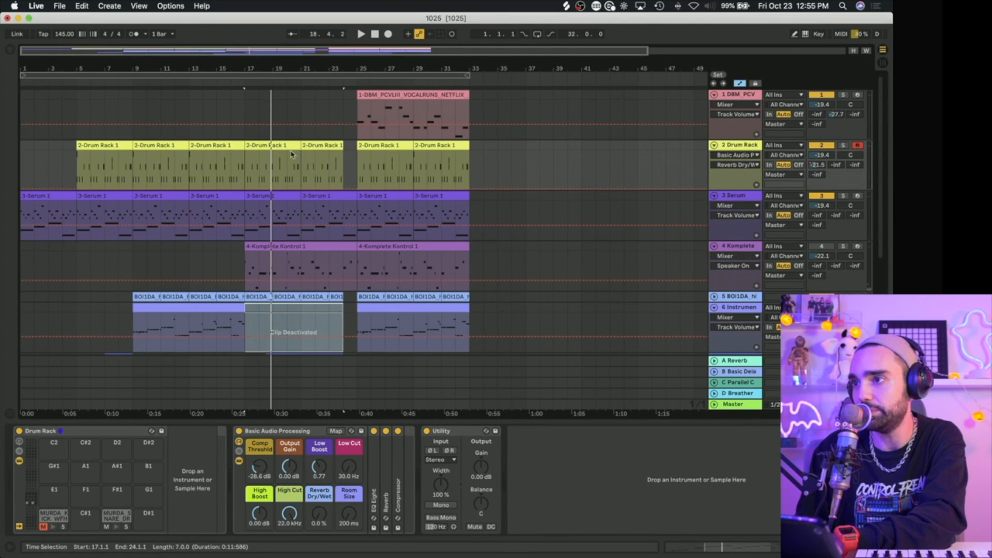
{"action": "left_click", "coordinate": [295, 145], "text": "shift"}
{"action": "left_click", "coordinate": [331, 156]}
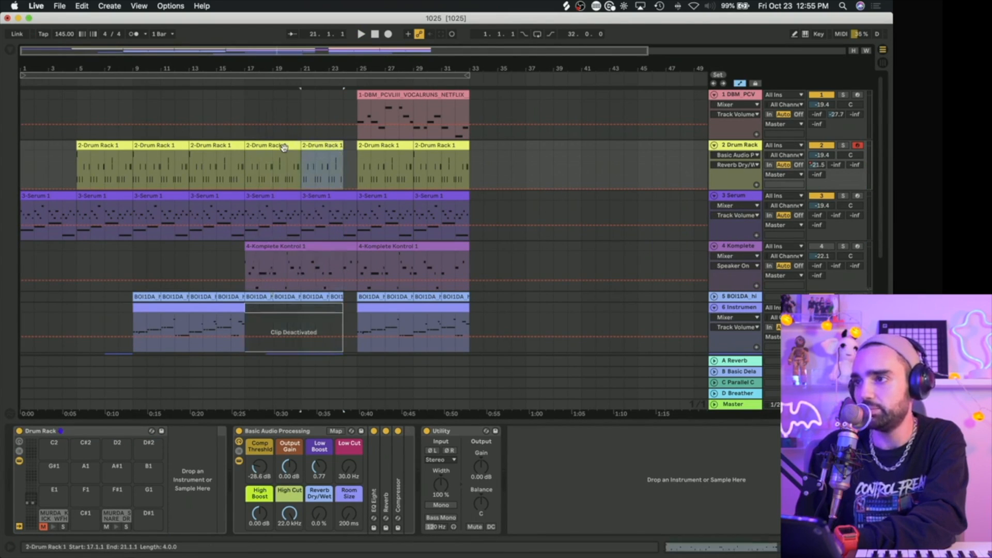
{"action": "left_click_drag", "start_coordinate": [289, 186], "coordinate": [289, 168]}
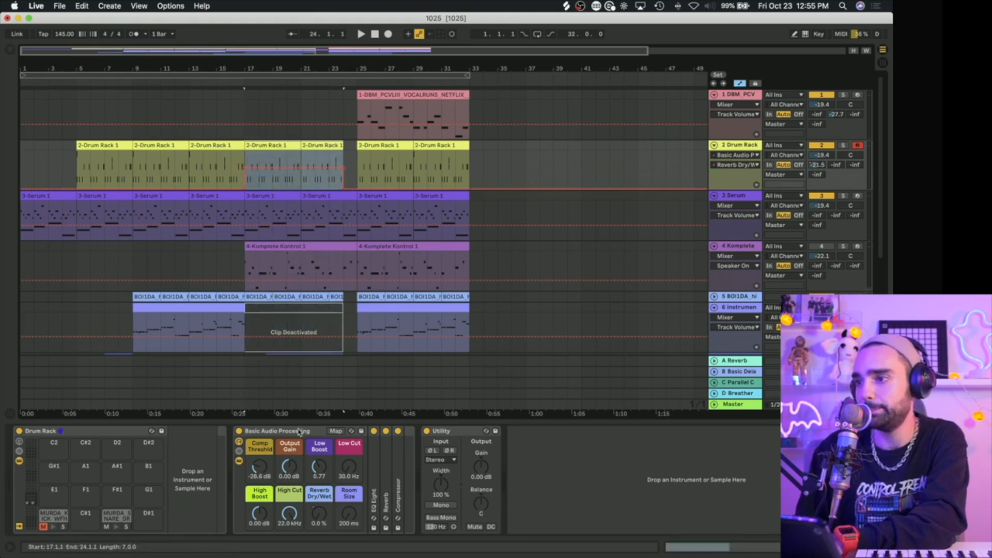
Step: Automate the Drum Rack track's Room Size across bars 17–24, play from bar 16 and bring the raised section to 1.10 s
{"action": "left_click", "coordinate": [349, 513]}
{"action": "left_click", "coordinate": [333, 147]}
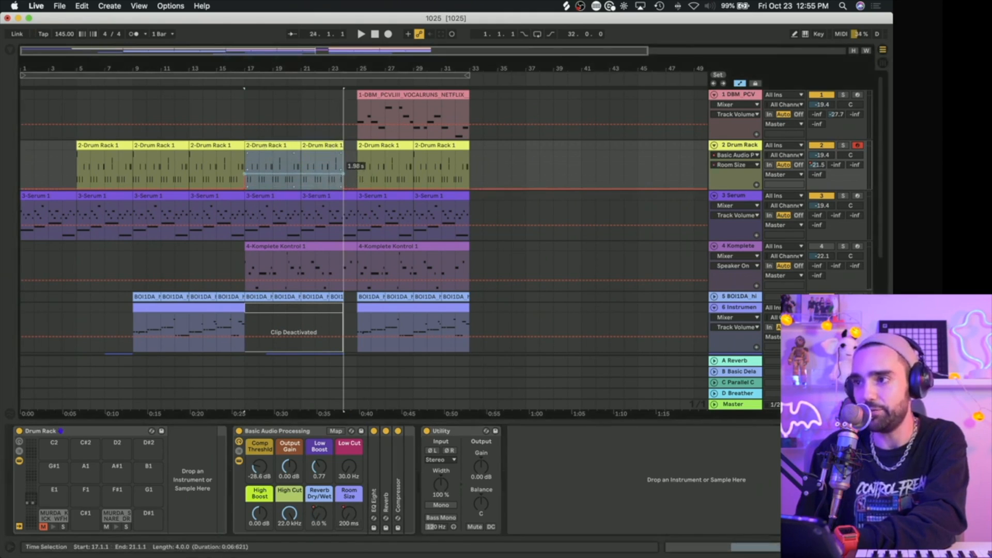
{"action": "left_click", "coordinate": [233, 163]}
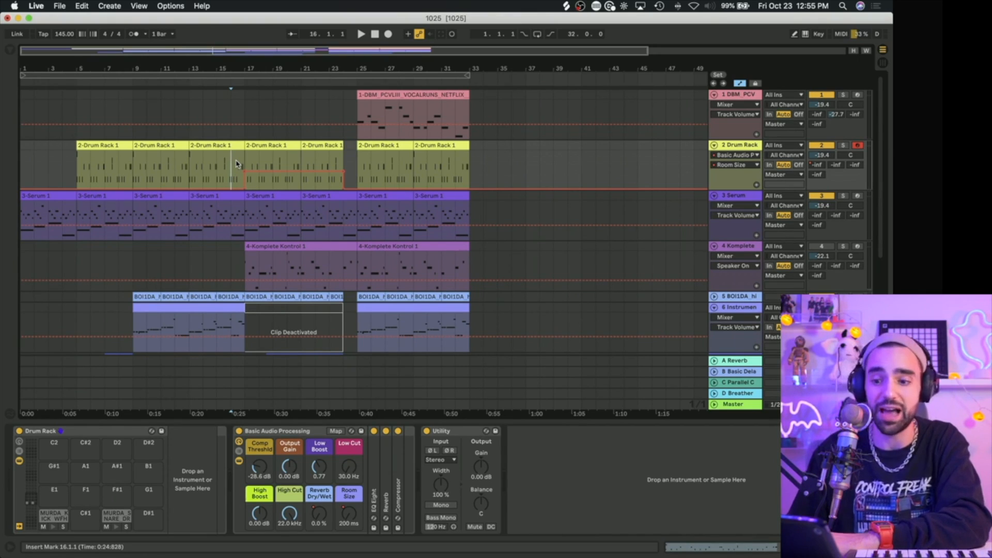
{"action": "key", "text": "space"}
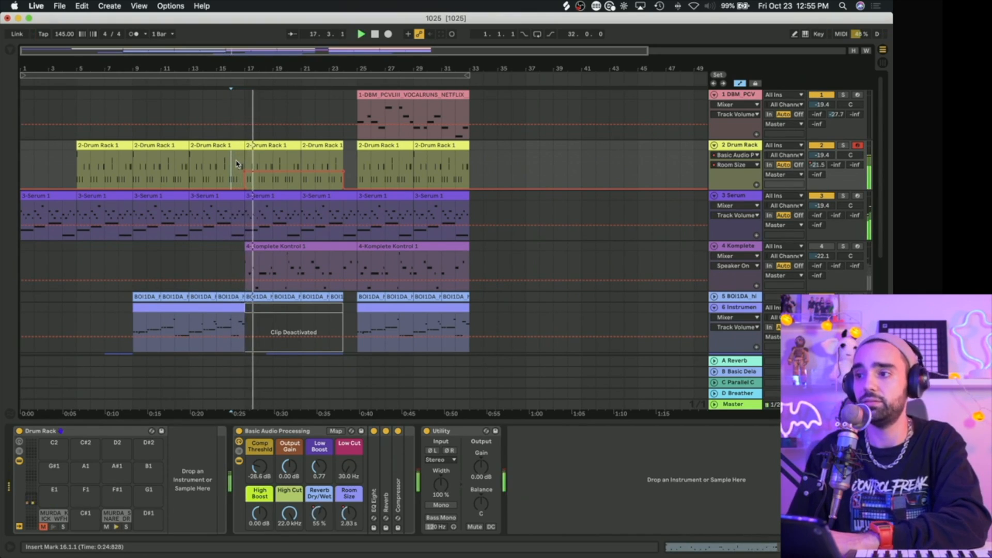
{"action": "mouse_move", "coordinate": [307, 171]}
{"action": "left_mouse_down"}
{"action": "mouse_move", "coordinate": [308, 151]}
{"action": "mouse_move", "coordinate": [308, 177]}
{"action": "left_mouse_up"}
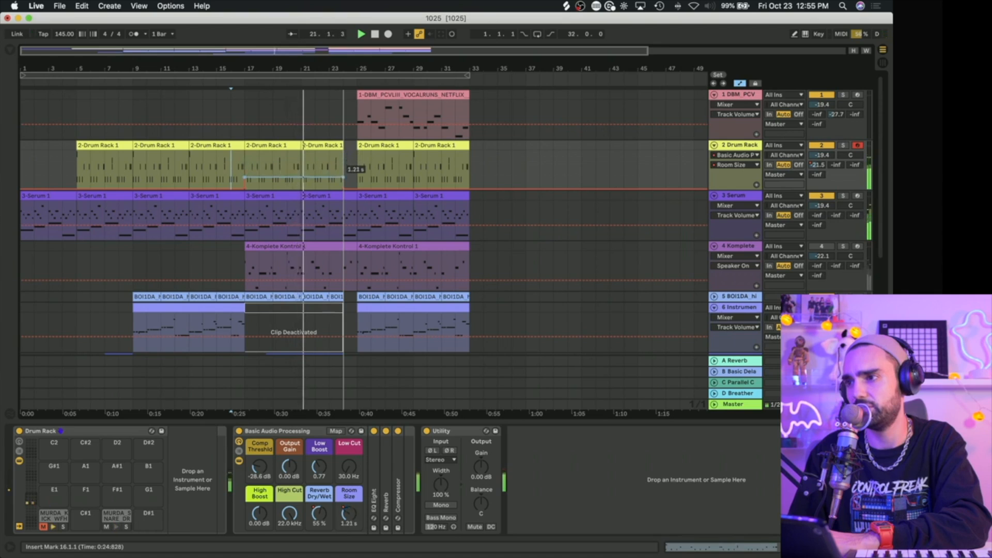
Step: Raise the drum Reverb Dry/Wet automation over bars 17–24 to 100% and the Room Size automation to 2.59 s
{"action": "left_click", "coordinate": [320, 518]}
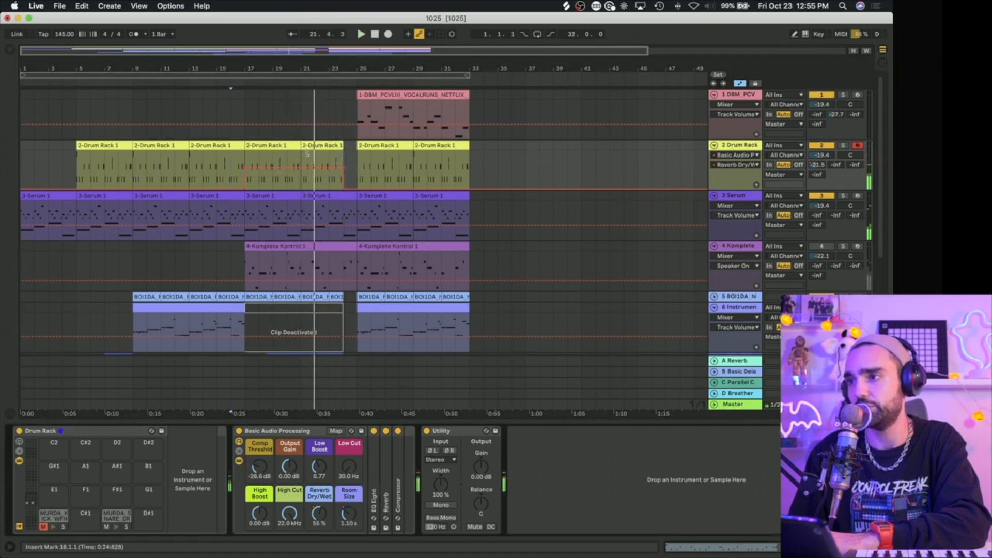
{"action": "left_click", "coordinate": [304, 146]}
{"action": "left_click", "coordinate": [281, 146]}
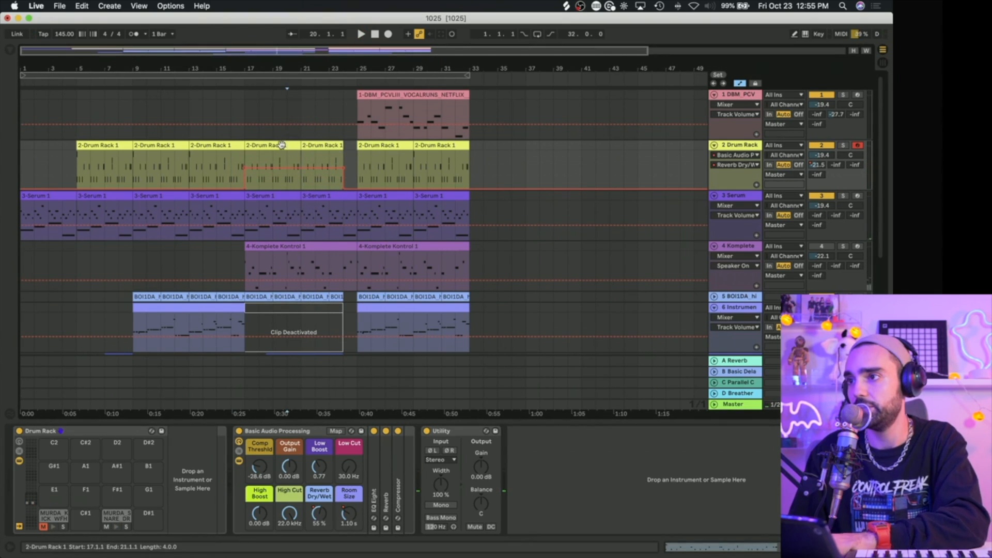
{"action": "left_click", "coordinate": [306, 147], "text": "shift"}
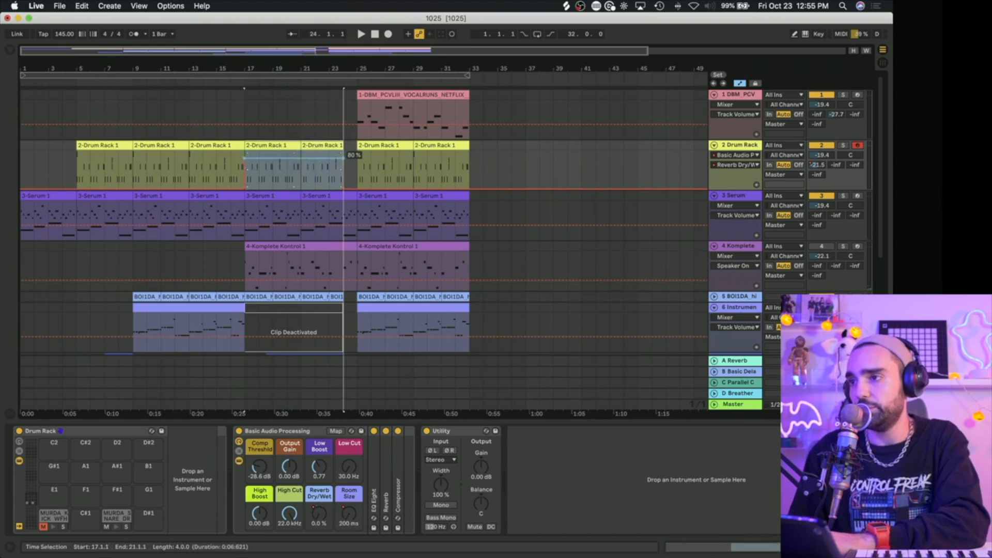
{"action": "key", "text": "space"}
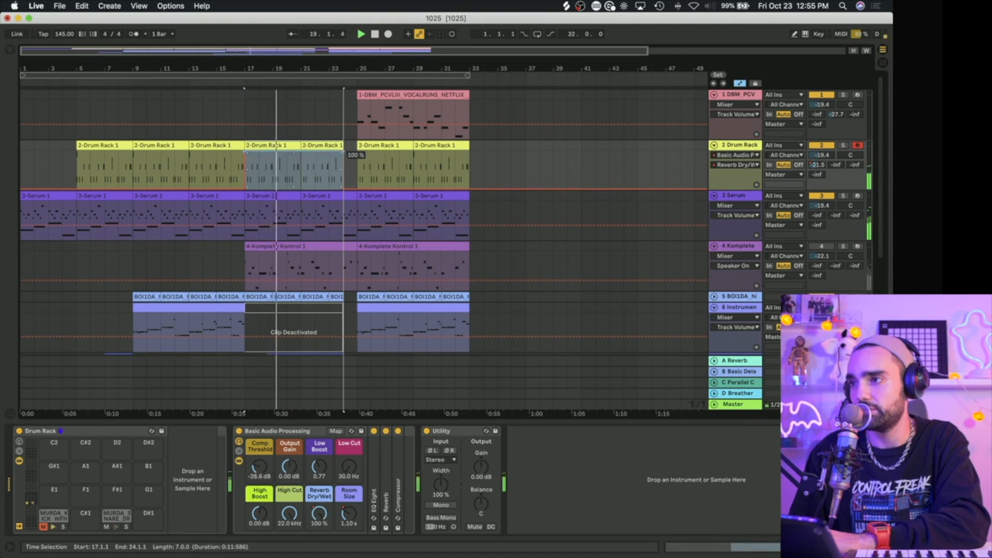
{"action": "left_click", "coordinate": [349, 513]}
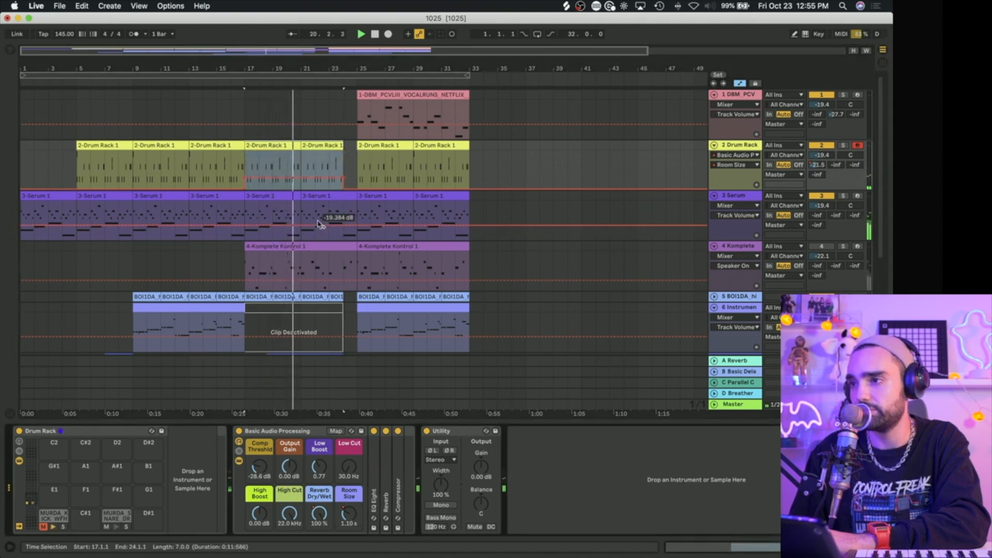
{"action": "left_click_drag", "start_coordinate": [299, 174], "coordinate": [298, 171]}
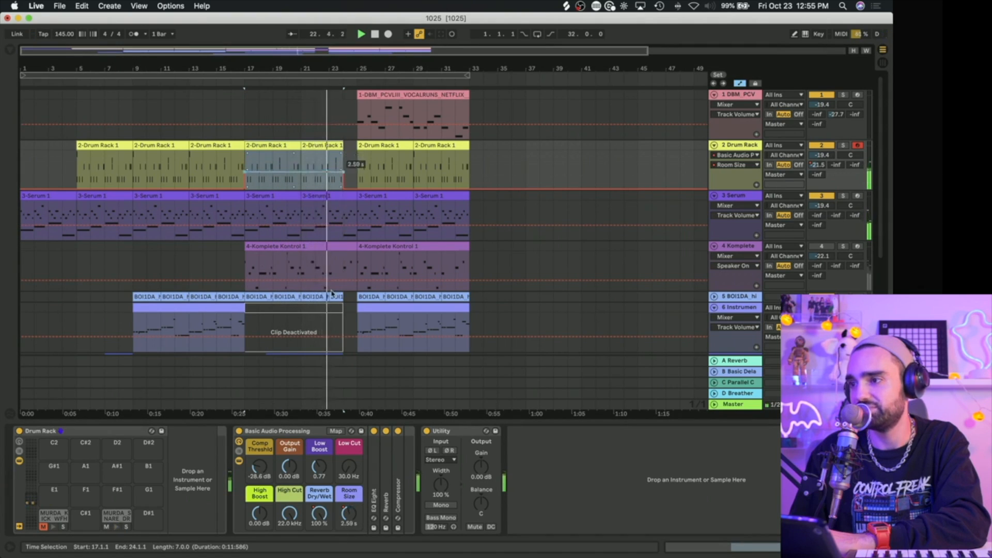
Step: Expand the Reverb inside the drum track's Basic Audio Processing rack and set its input filter to 425 Hz and 6.88
{"action": "left_click", "coordinate": [384, 474]}
{"action": "double_click", "coordinate": [384, 476]}
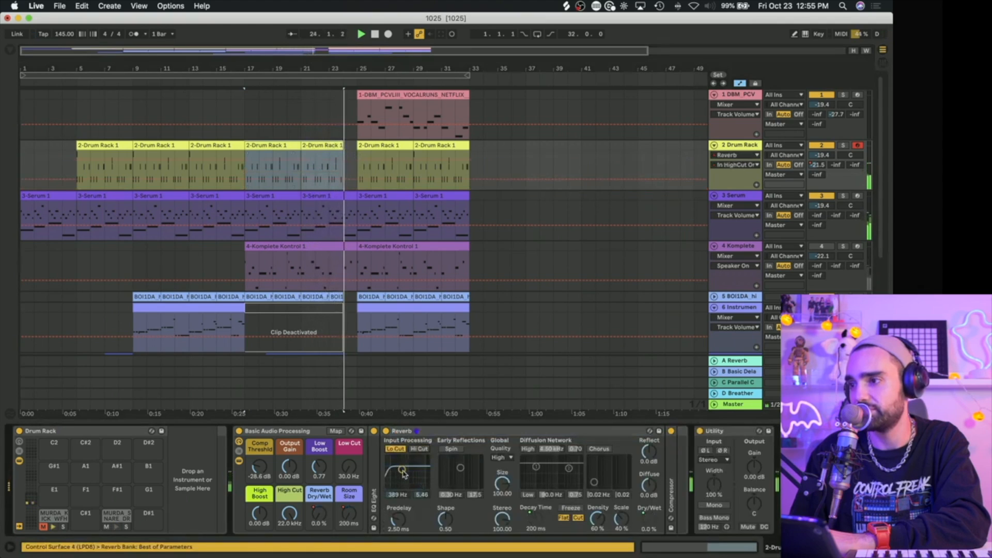
{"action": "left_click_drag", "start_coordinate": [419, 476], "coordinate": [402, 465]}
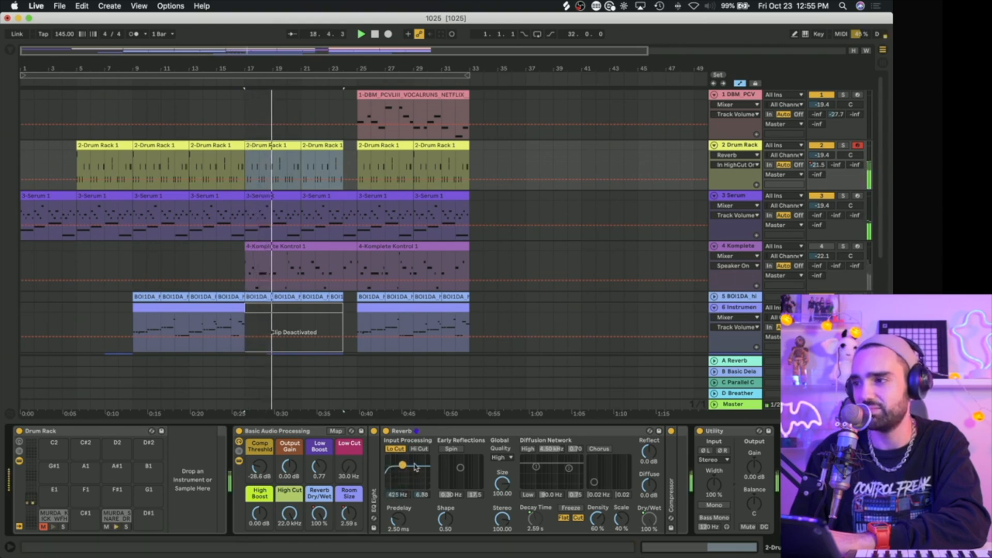
Step: Delete the Reverb Dry/Wet and Room Size automation from the Drum Rack track
{"action": "right_click", "coordinate": [318, 514]}
{"action": "left_click", "coordinate": [348, 379]}
{"action": "right_click", "coordinate": [348, 514]}
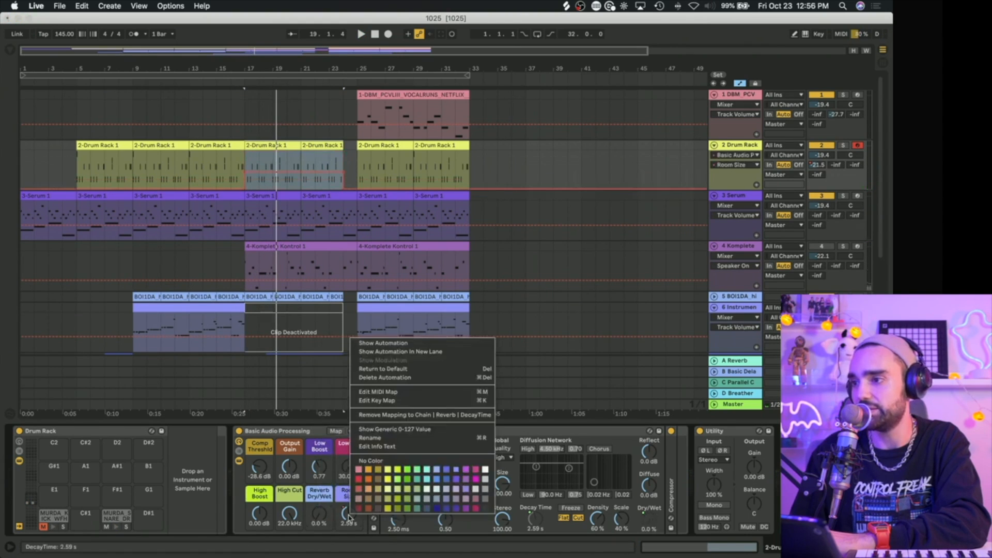
{"action": "left_click", "coordinate": [382, 378]}
Step: Play from bar 17 and raise the Drum Rack track's A-Reverb send automation across bars 17–24
{"action": "key", "text": "space"}
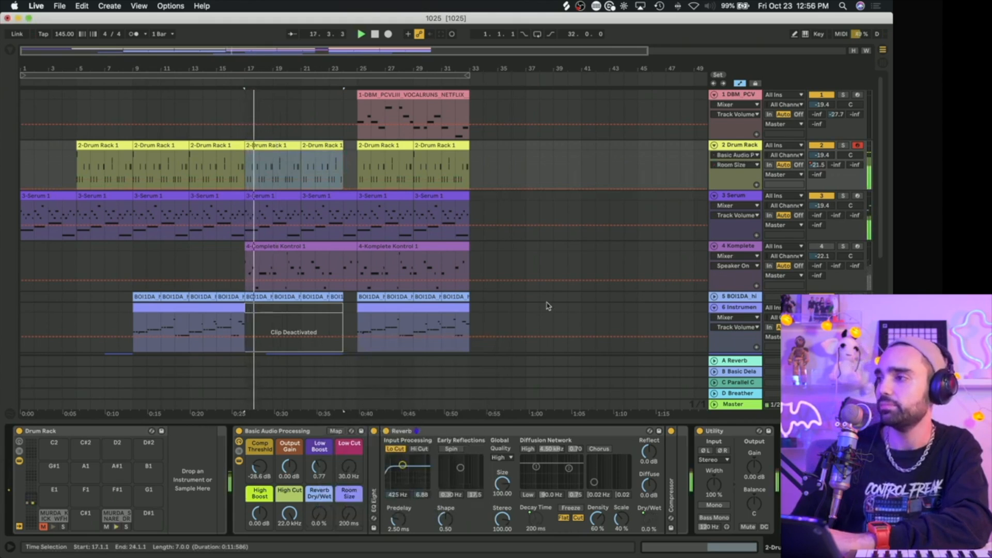
{"action": "left_click", "coordinate": [823, 166]}
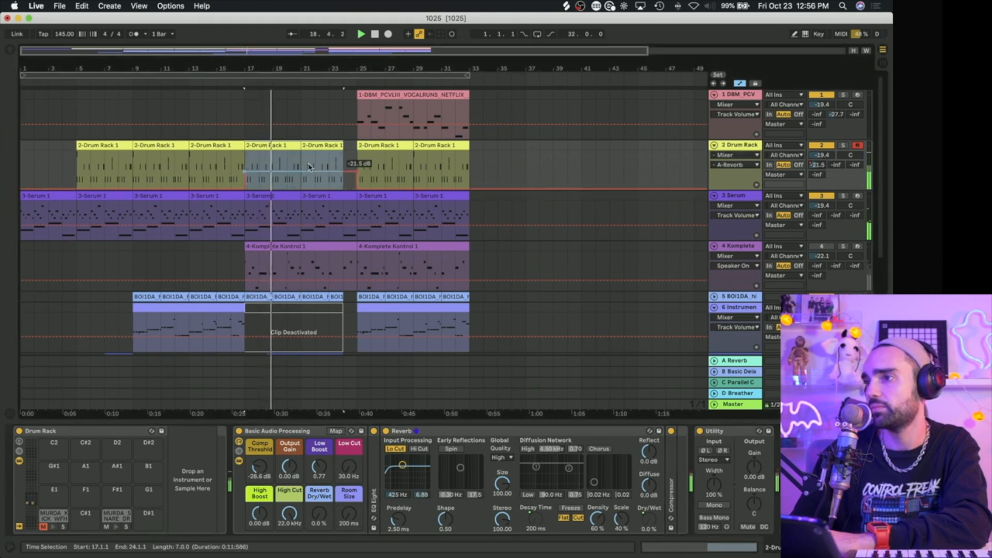
{"action": "left_click_drag", "start_coordinate": [308, 169], "coordinate": [309, 161]}
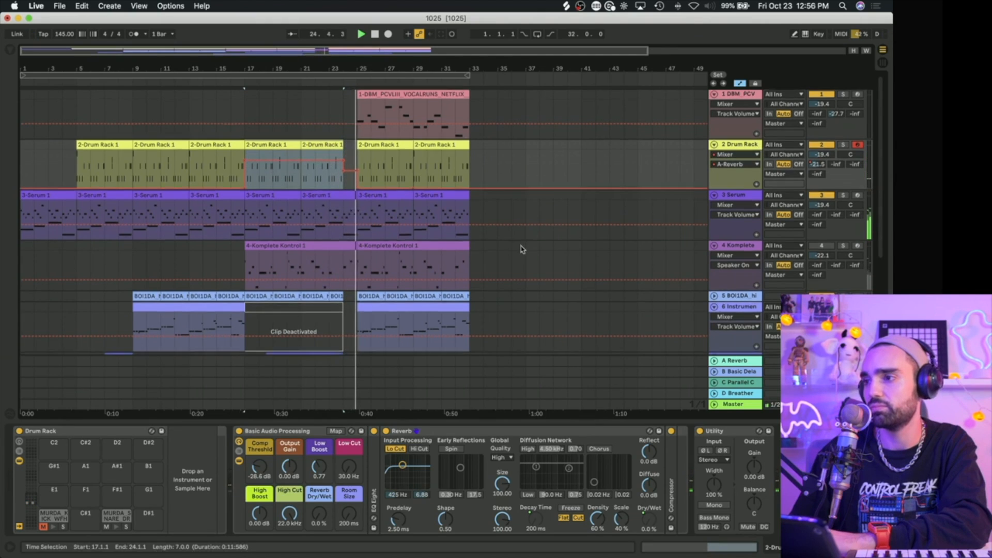
Step: Search the Splice library for "drop" and place the sm101_imp_exp_subdrop_09 sample on a new track at bar 24
{"action": "scroll", "coordinate": [521, 250], "scroll_direction": "down", "scroll_amount": 5}
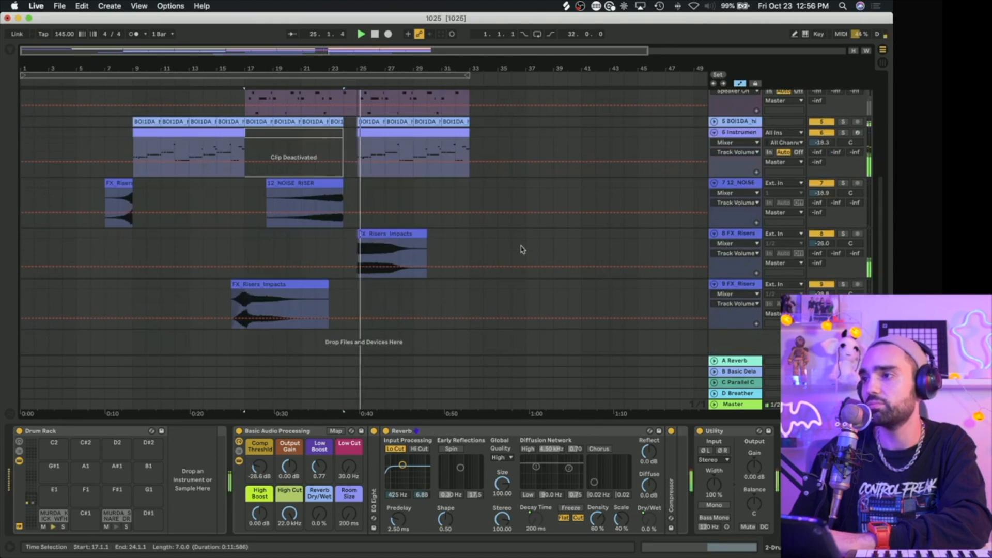
{"action": "left_click", "coordinate": [566, 7]}
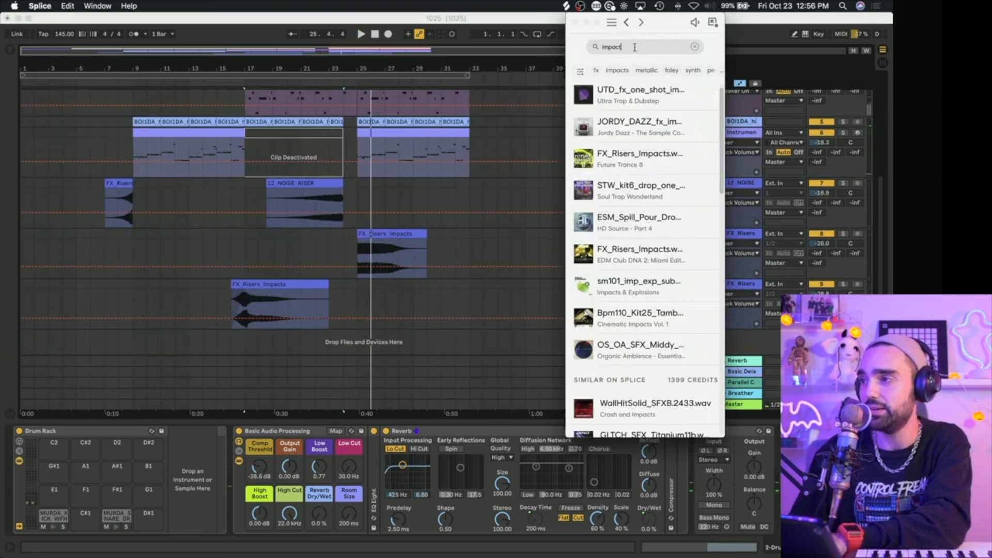
{"action": "type", "text": "drop"}
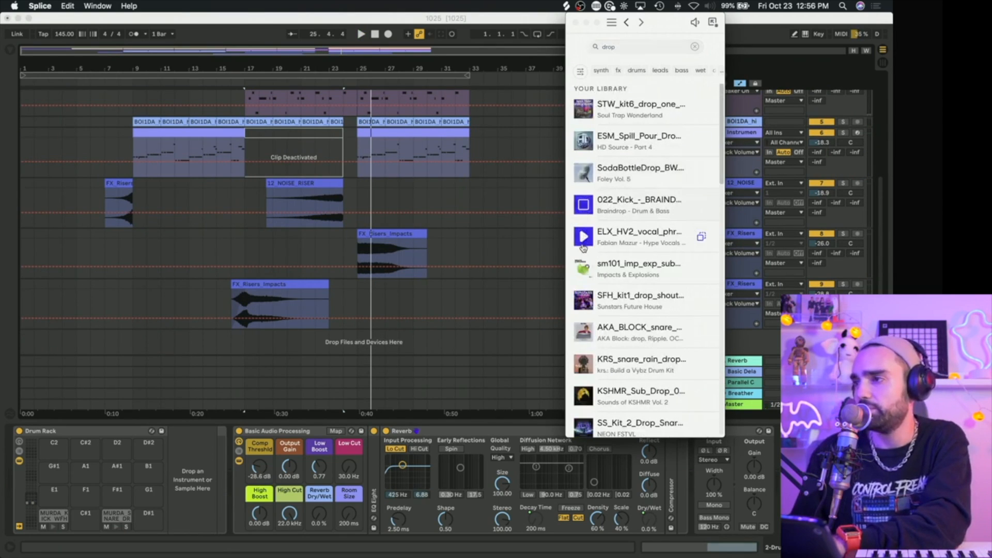
{"action": "scroll", "coordinate": [589, 230], "scroll_direction": "down", "scroll_amount": 3}
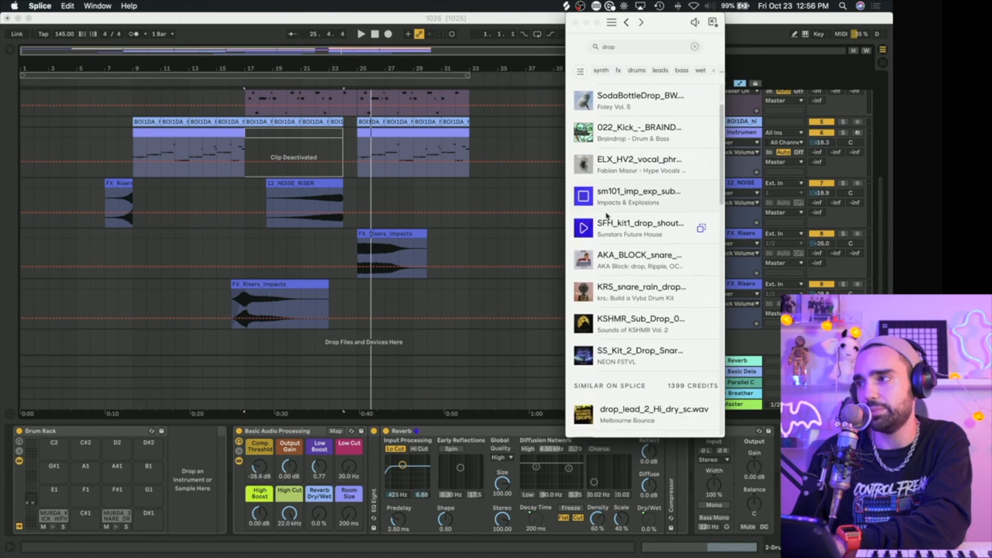
{"action": "left_click_drag", "start_coordinate": [708, 189], "coordinate": [350, 297]}
{"action": "left_click", "coordinate": [352, 288]}
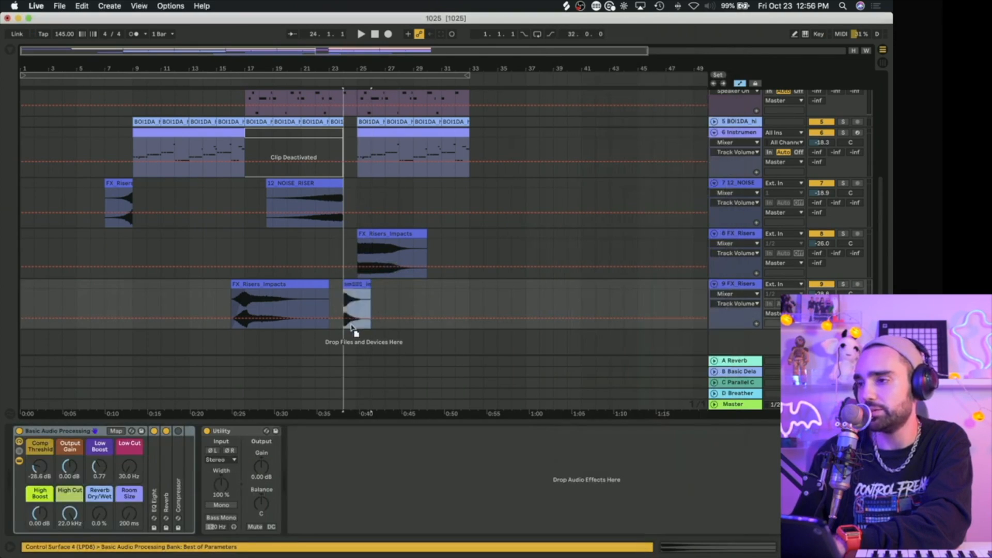
{"action": "left_click_drag", "start_coordinate": [350, 334], "coordinate": [351, 335]}
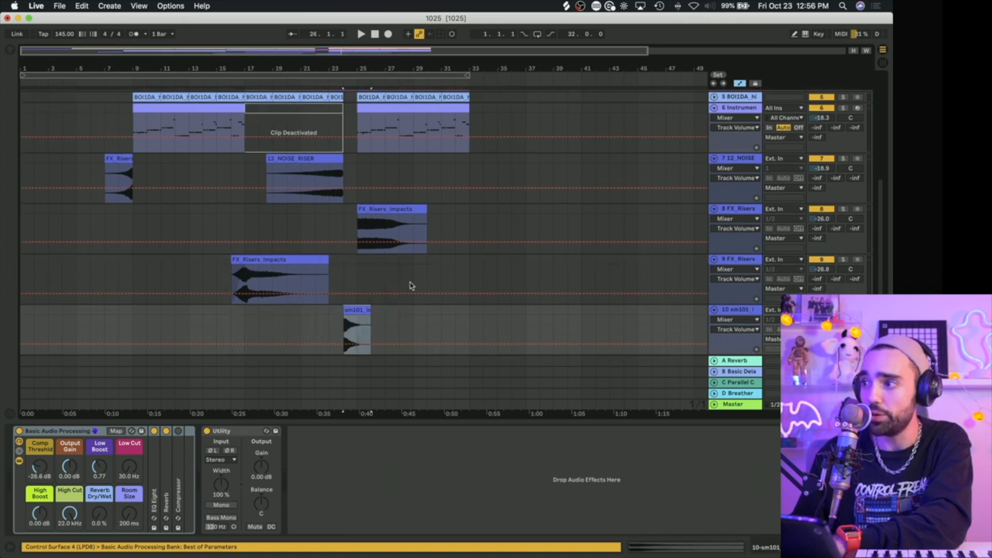
{"action": "left_click", "coordinate": [381, 272]}
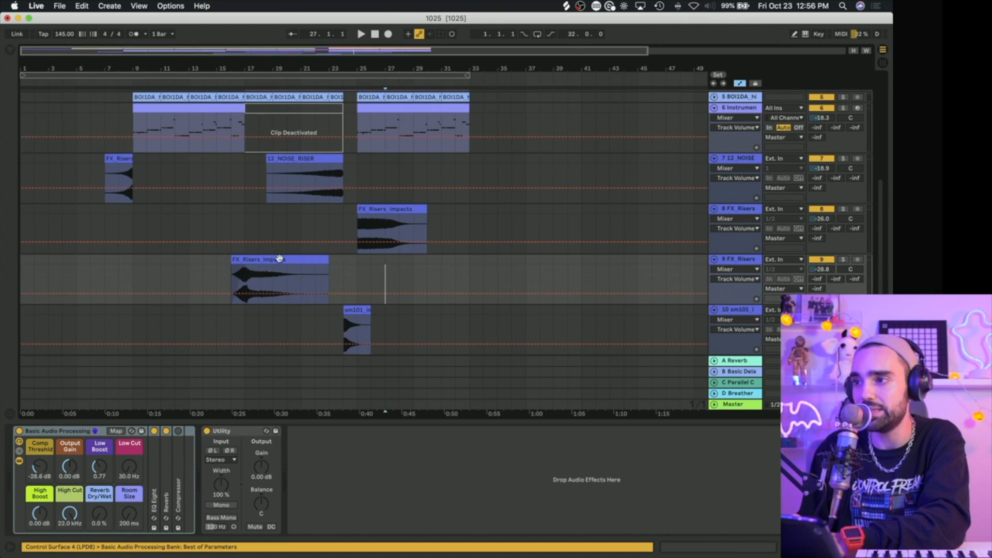
{"action": "left_click", "coordinate": [738, 310]}
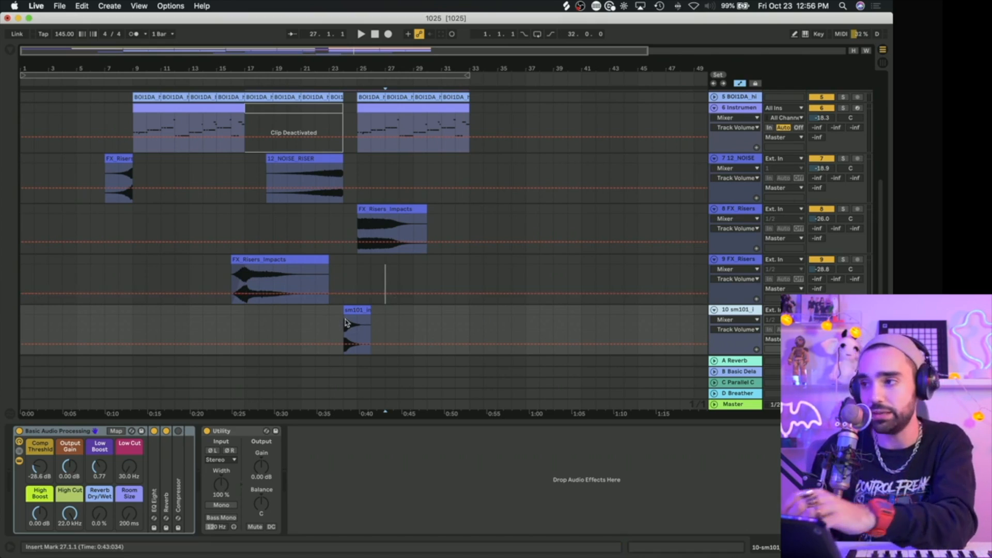
{"action": "left_click", "coordinate": [441, 219]}
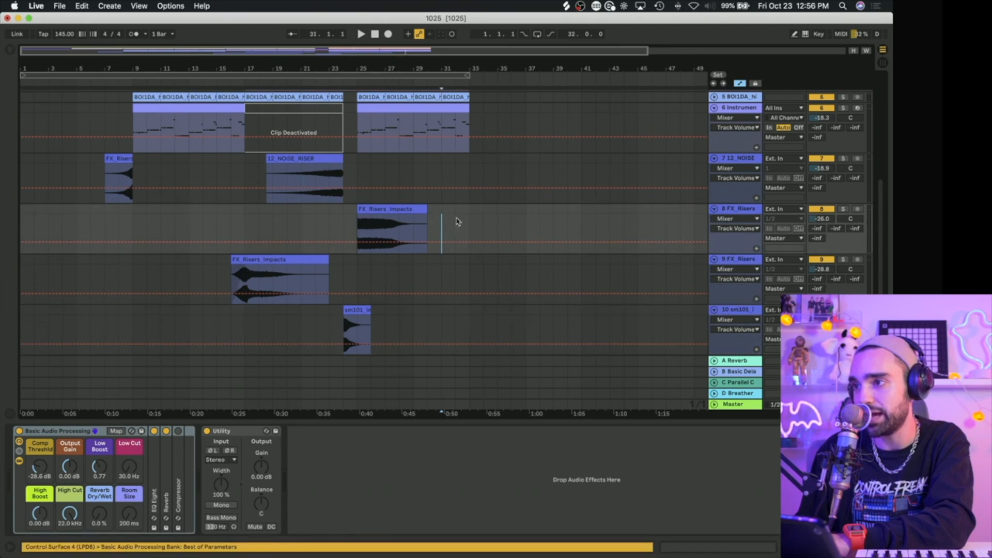
Step: Play the sub drop clip from bar 24, raise its track volume slightly and shorten the clip to end at bar 25
{"action": "mouse_move", "coordinate": [351, 310]}
{"action": "left_mouse_down"}
{"action": "mouse_move", "coordinate": [354, 282]}
{"action": "mouse_move", "coordinate": [351, 327]}
{"action": "left_mouse_up"}
{"action": "scroll", "coordinate": [355, 342], "scroll_direction": "down", "scroll_amount": 1}
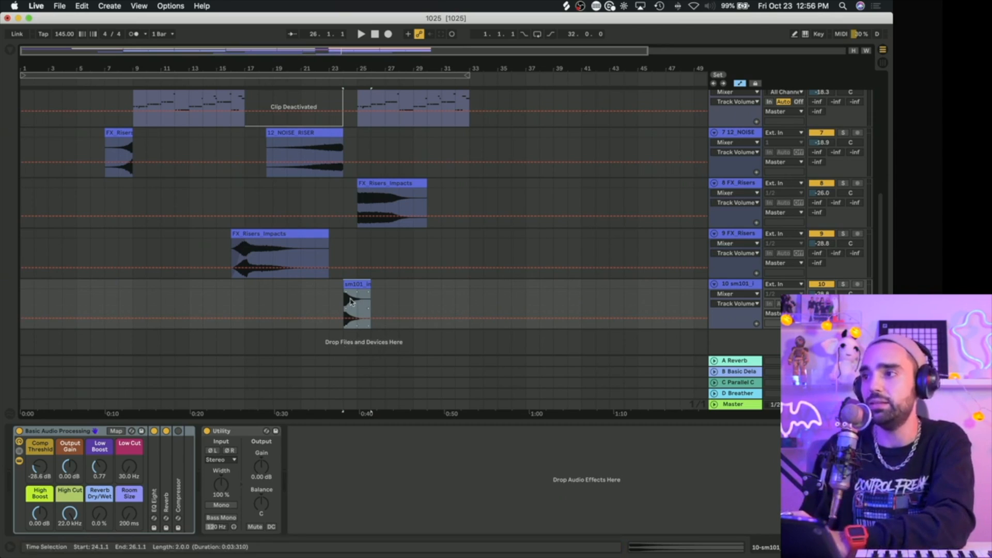
{"action": "scroll", "coordinate": [351, 302], "scroll_direction": "up", "scroll_amount": 1}
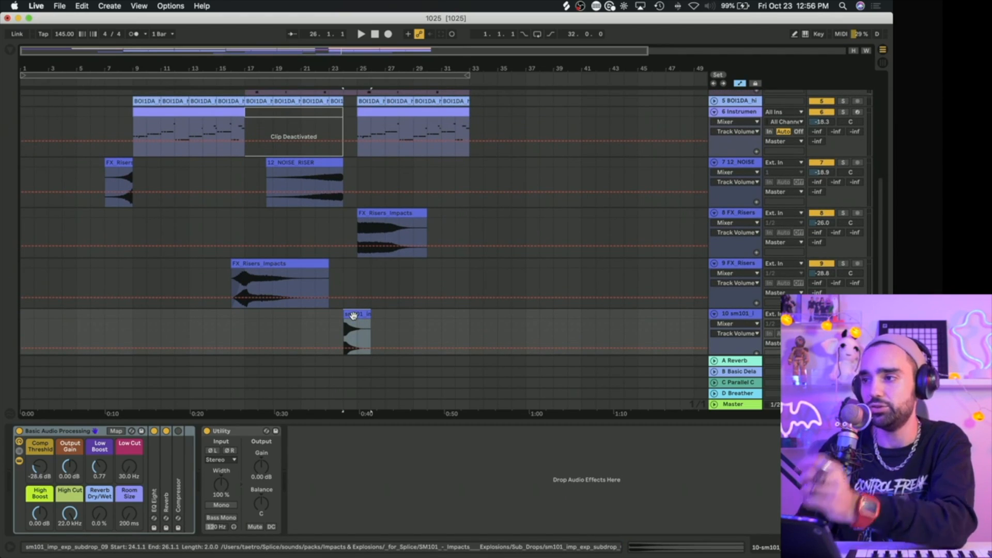
{"action": "key", "text": "space"}
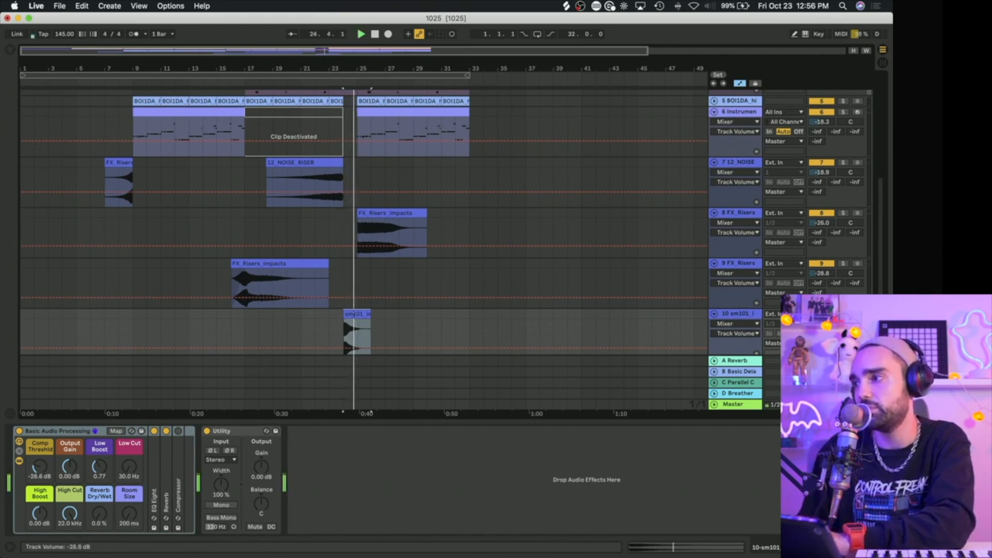
{"action": "left_click", "coordinate": [329, 327]}
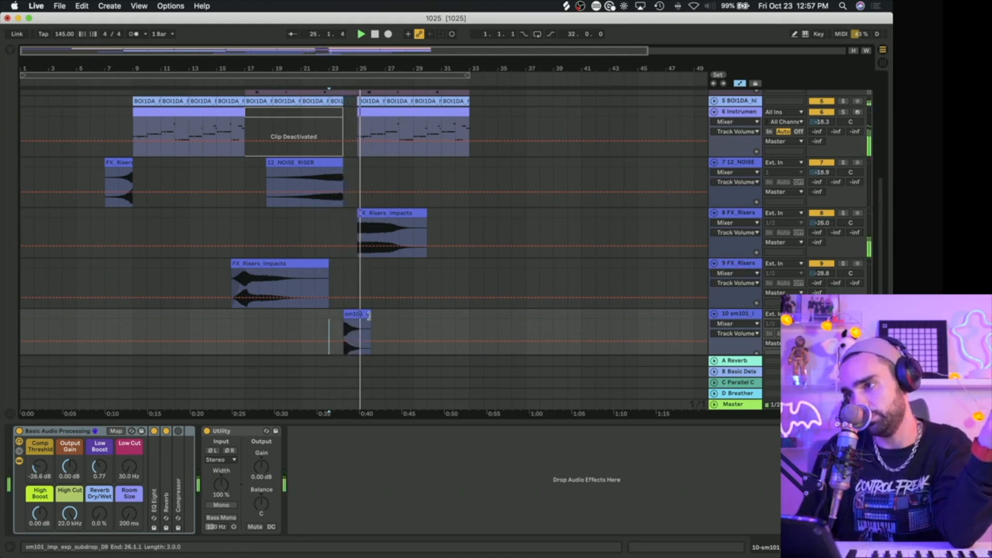
{"action": "left_click_drag", "start_coordinate": [371, 317], "coordinate": [358, 318]}
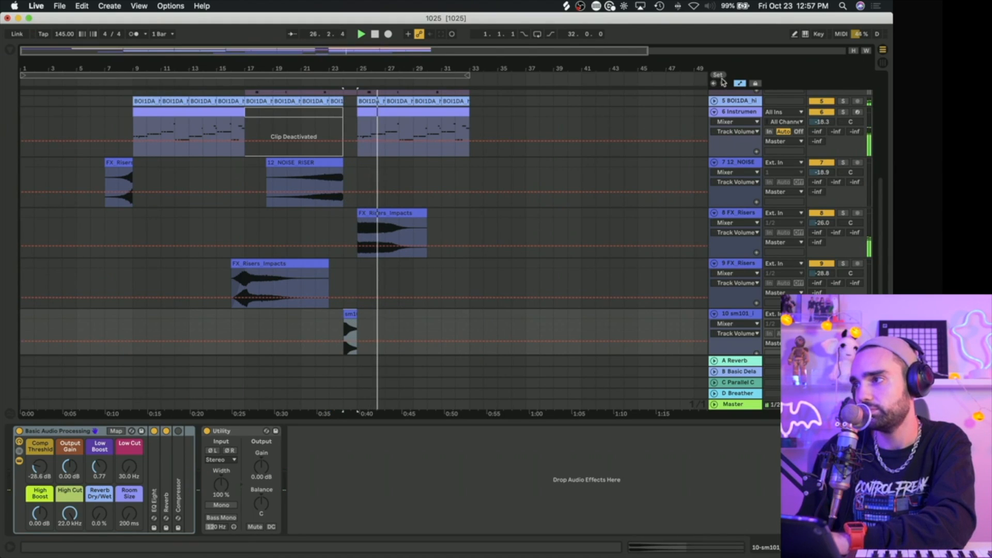
Step: Hide the automation and play the arrangement from bar 15 through the sub drop into bar 25
{"action": "key", "text": "super+a"}
{"action": "left_click", "coordinate": [354, 323]}
{"action": "left_click", "coordinate": [212, 329]}
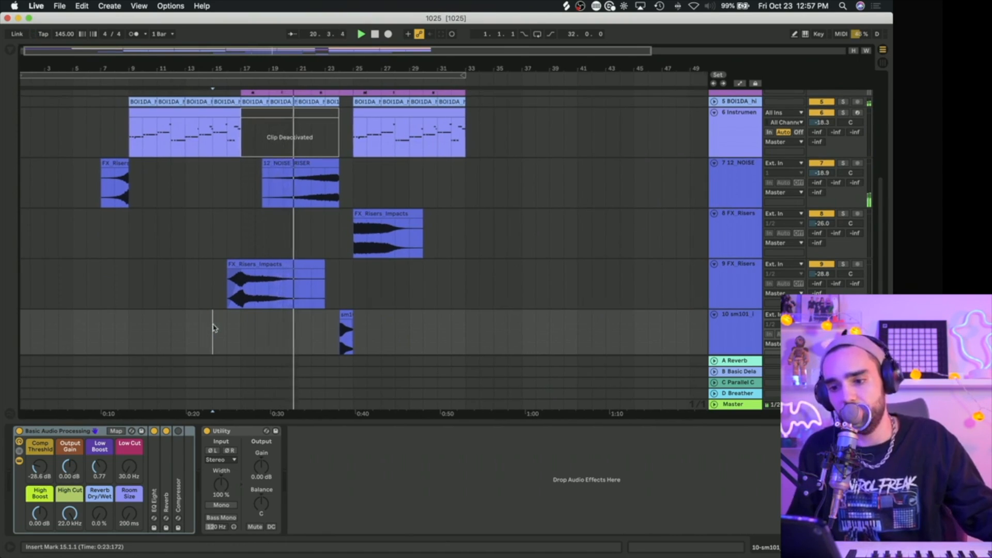
{"action": "scroll", "coordinate": [214, 328], "scroll_direction": "up", "scroll_amount": 1}
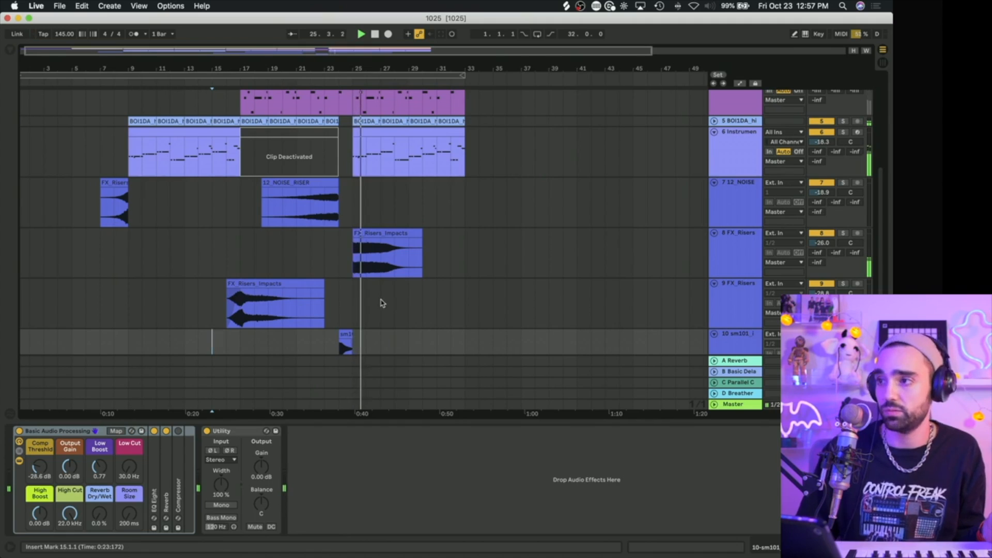
{"action": "scroll", "coordinate": [379, 305], "scroll_direction": "up", "scroll_amount": 3}
{"action": "scroll", "coordinate": [378, 305], "scroll_direction": "up", "scroll_amount": 6}
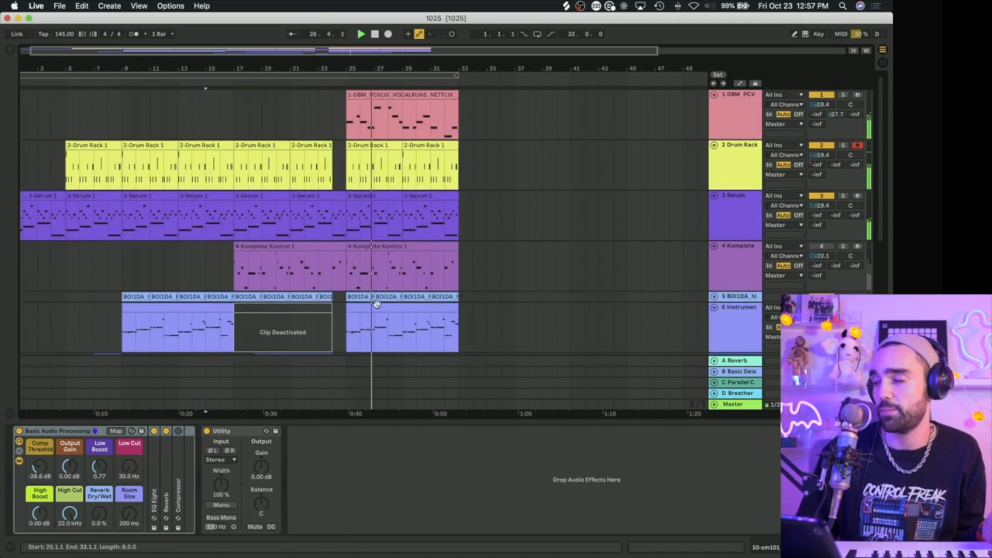
Step: Fold the Instrument Rack, noise riser, FX riser, sub drop, Serum and Komplete Kontrol tracks in the arrangement
{"action": "scroll", "coordinate": [377, 303], "scroll_direction": "down", "scroll_amount": 6}
{"action": "scroll", "coordinate": [721, 172], "scroll_direction": "up", "scroll_amount": 3}
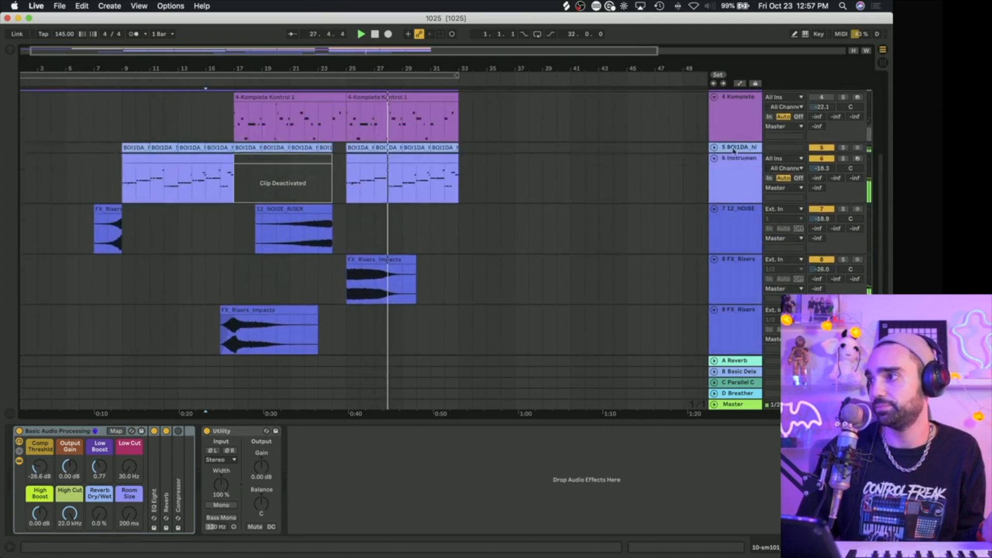
{"action": "left_click", "coordinate": [714, 179]}
{"action": "left_click", "coordinate": [714, 189]}
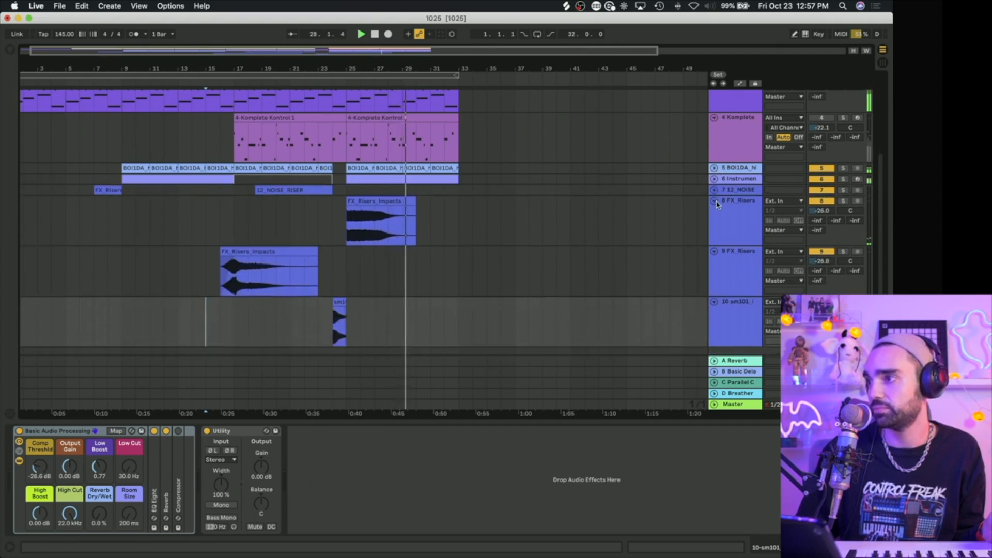
{"action": "left_click", "coordinate": [714, 201]}
{"action": "left_click", "coordinate": [714, 211]}
{"action": "left_click", "coordinate": [714, 222]}
{"action": "scroll", "coordinate": [715, 202], "scroll_direction": "up", "scroll_amount": 5}
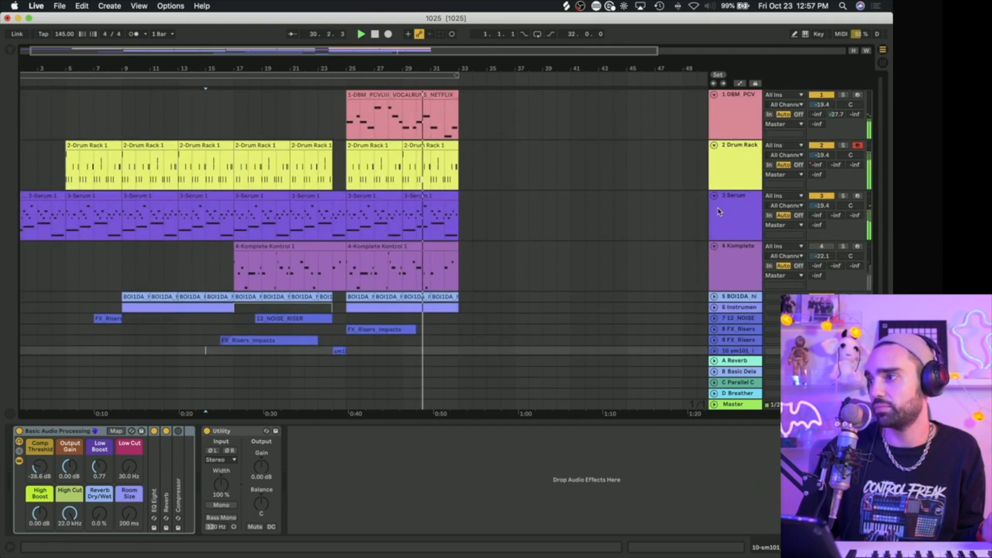
{"action": "left_click", "coordinate": [714, 195]}
{"action": "left_click", "coordinate": [714, 206]}
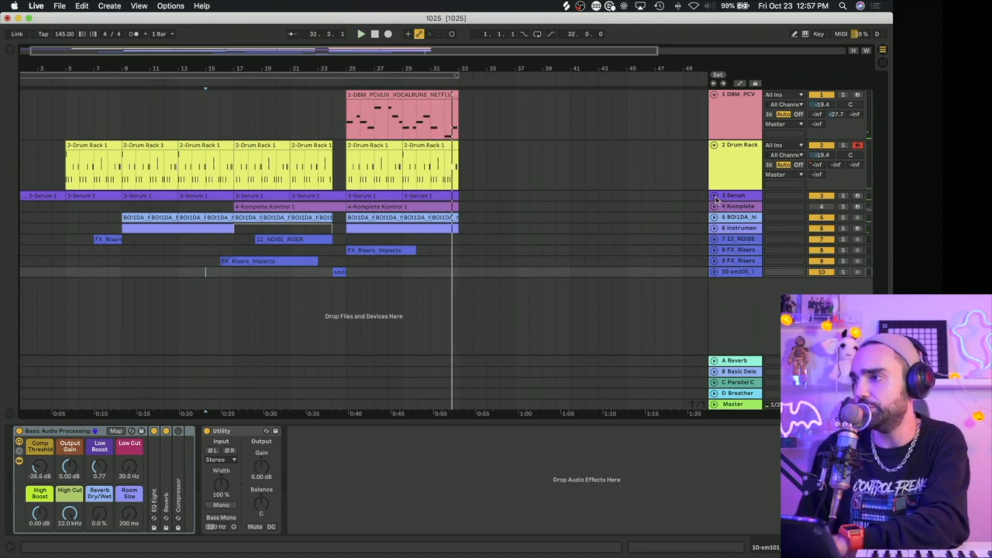
Step: Unfold and solo the Serum track, play it from bar 25 and duplicate the track
{"action": "left_click", "coordinate": [714, 196]}
{"action": "left_click", "coordinate": [825, 192]}
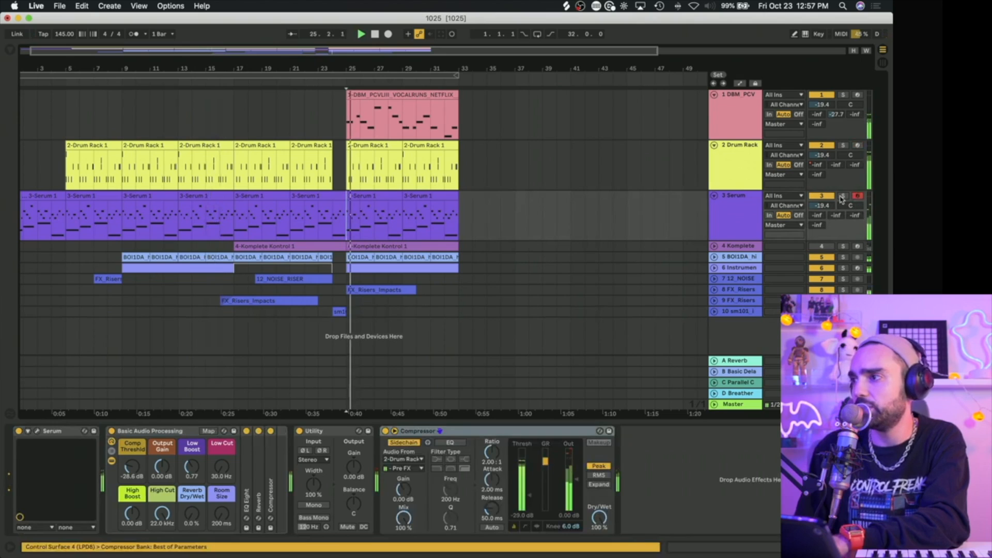
{"action": "left_click", "coordinate": [843, 196]}
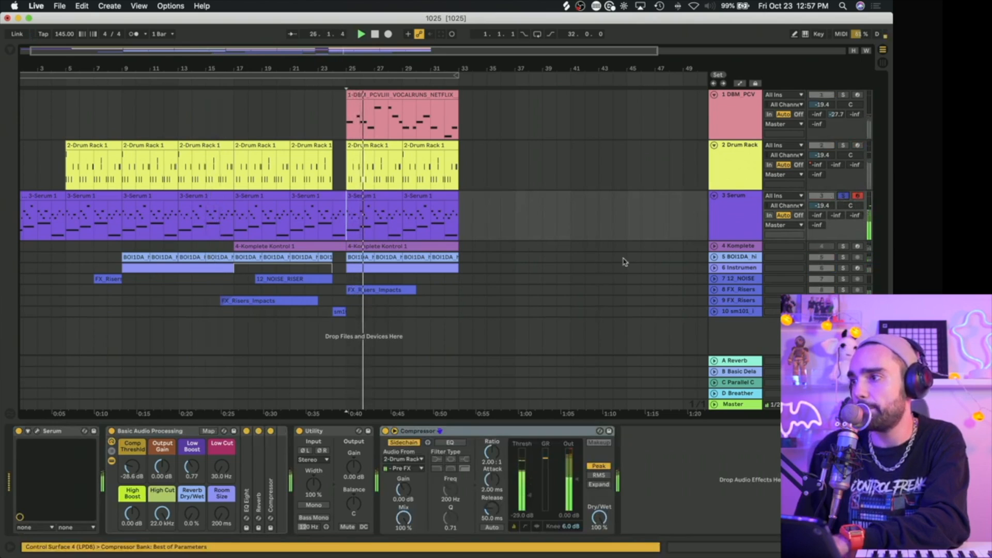
{"action": "left_click", "coordinate": [751, 223]}
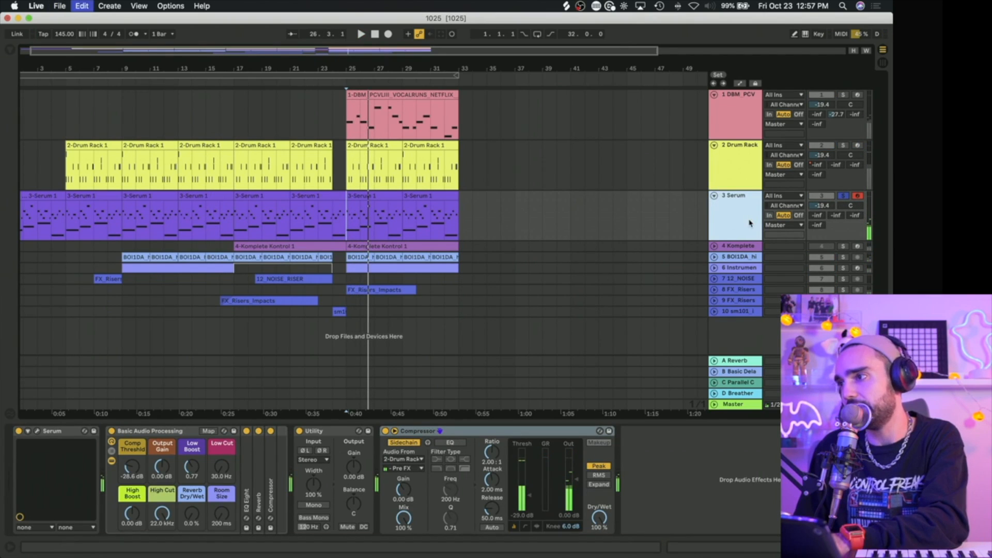
{"action": "key", "text": "super+d"}
{"action": "left_click", "coordinate": [379, 241]}
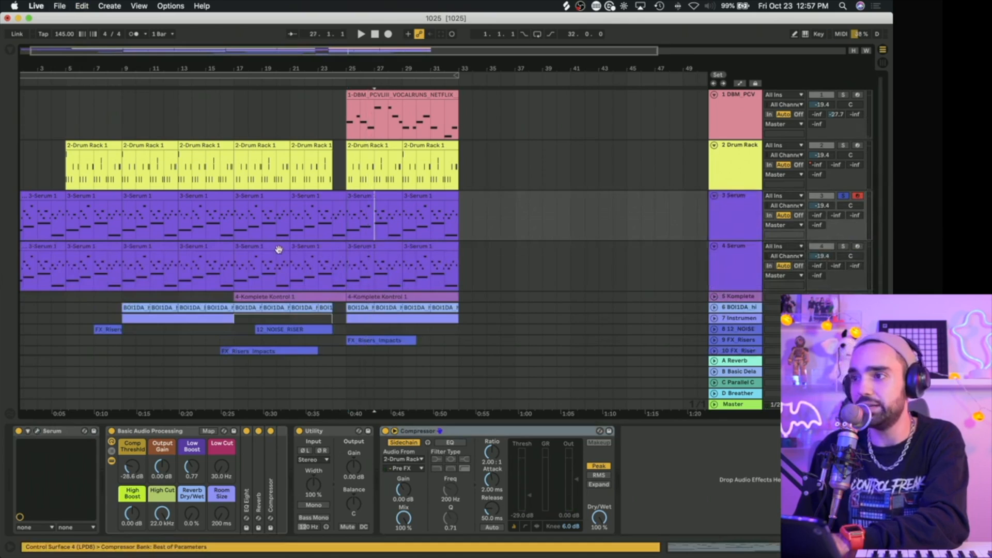
Step: Delete the duplicate Serum track's clips before bar 29 and move its remaining four-bar clip to start at bar 33
{"action": "left_click", "coordinate": [275, 248]}
{"action": "left_click", "coordinate": [45, 247], "text": "shift"}
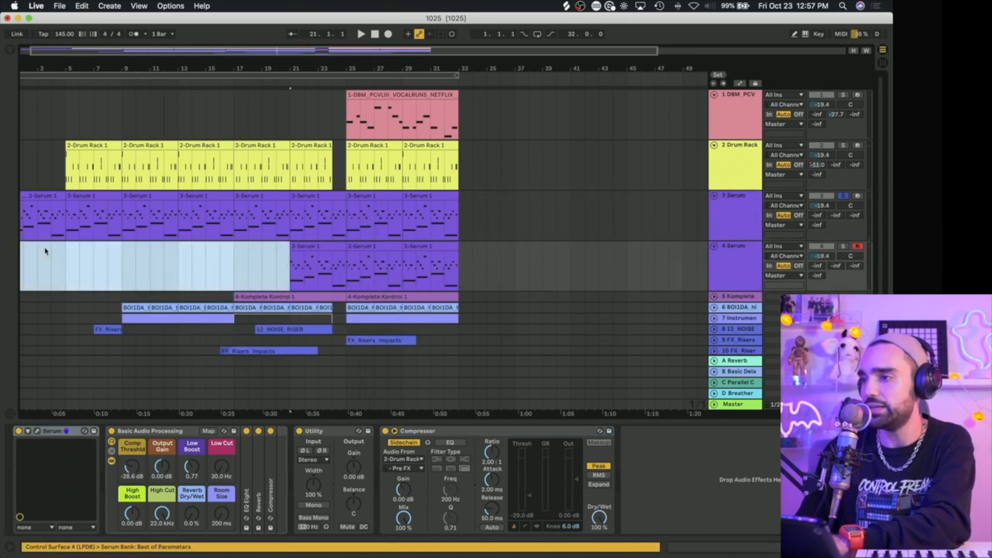
{"action": "left_click", "coordinate": [312, 249]}
{"action": "key", "text": "Delete"}
{"action": "left_click", "coordinate": [356, 249]}
{"action": "key", "text": "Delete"}
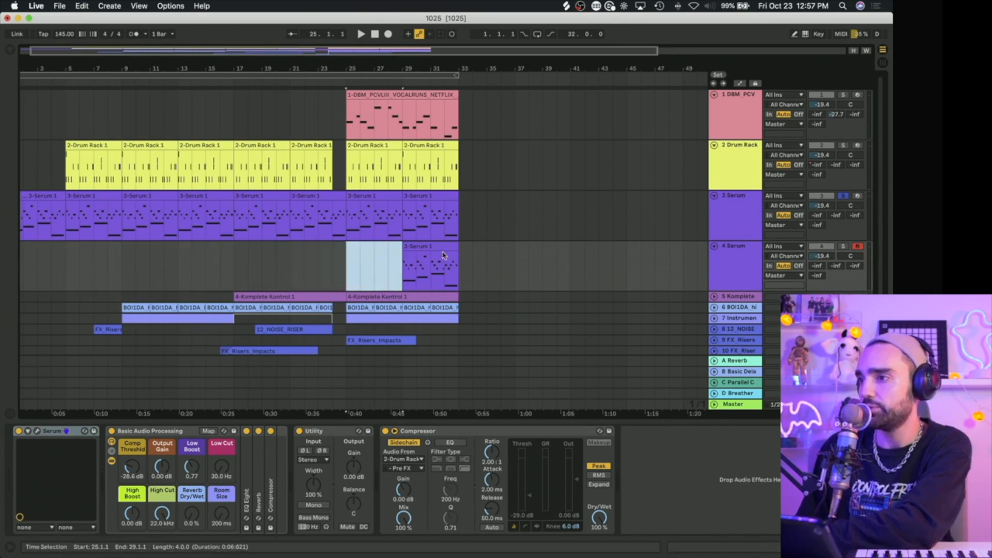
{"action": "left_click", "coordinate": [442, 253]}
{"action": "left_click_drag", "start_coordinate": [442, 255], "coordinate": [498, 255]}
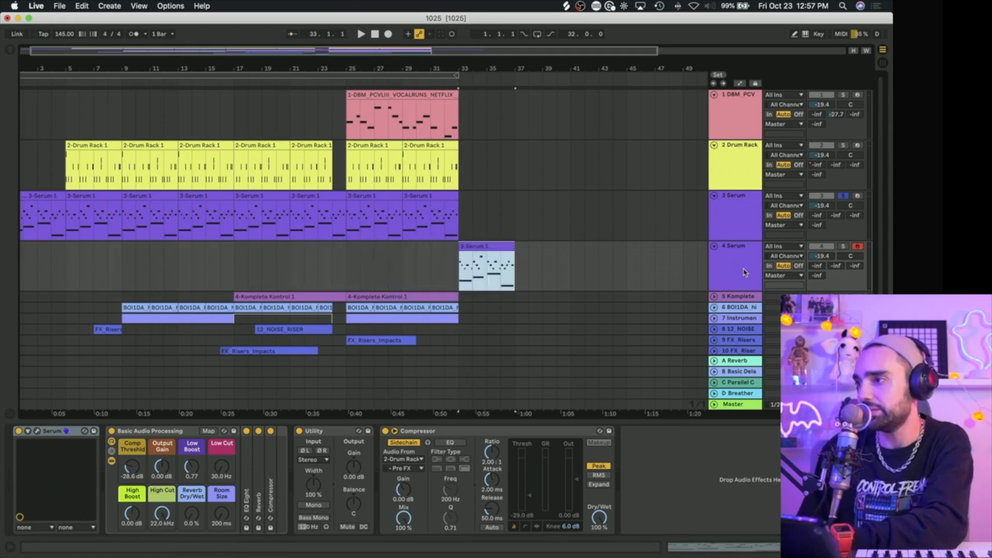
Step: Load the Cableguys HalfTime Audio Unit onto the duplicate Serum track
{"action": "left_click", "coordinate": [11, 51]}
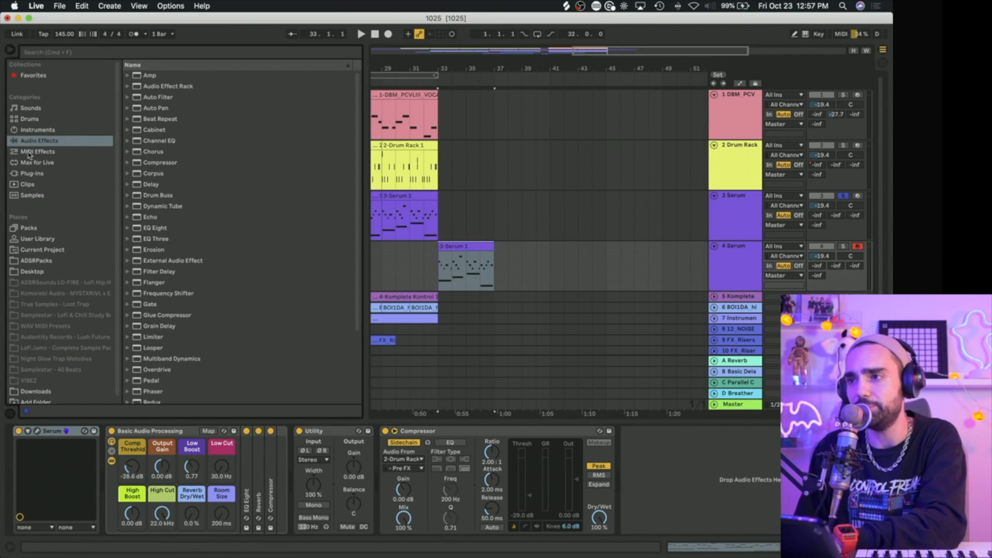
{"action": "left_click", "coordinate": [32, 174]}
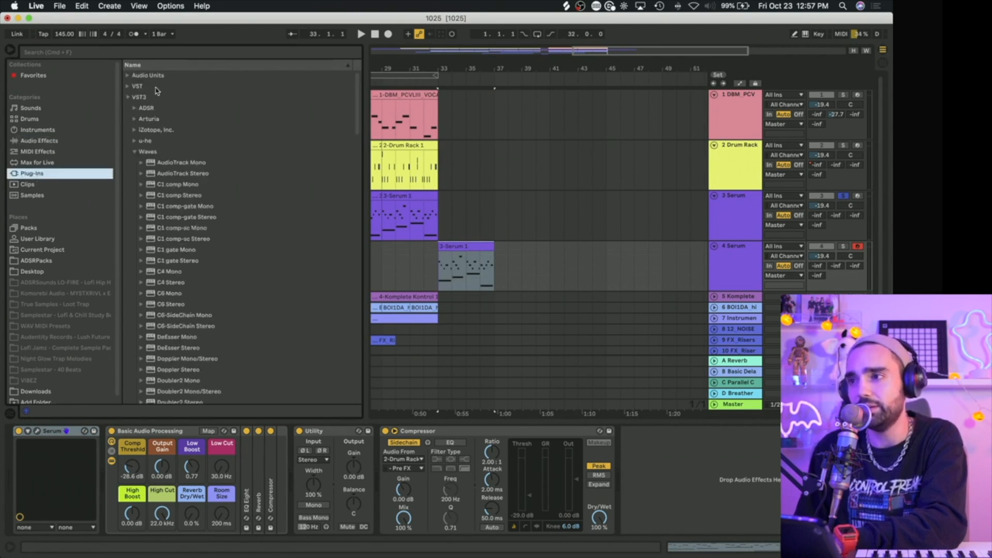
{"action": "left_click", "coordinate": [133, 151]}
{"action": "left_click", "coordinate": [127, 76]}
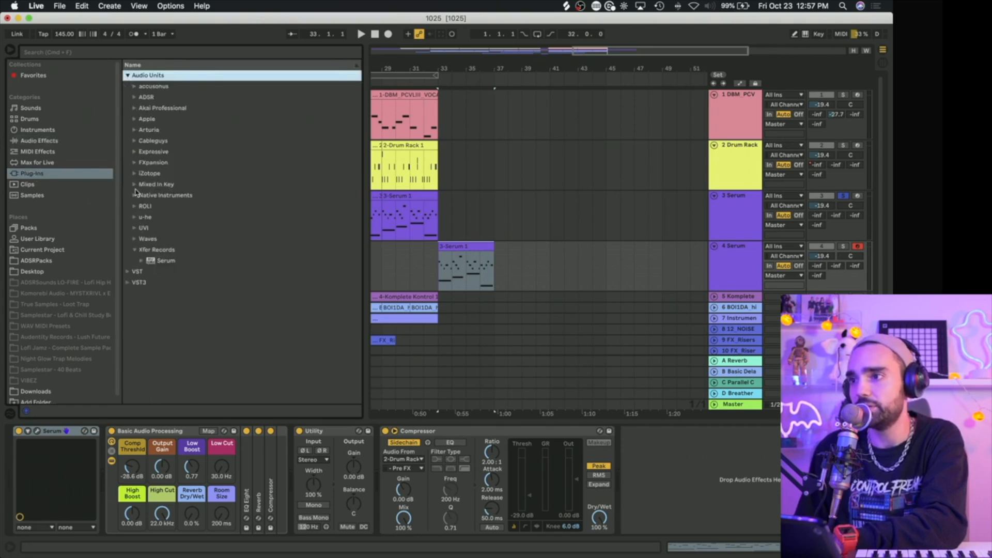
{"action": "left_click", "coordinate": [134, 142]}
{"action": "key", "text": "Down"}
{"action": "key", "text": "Return"}
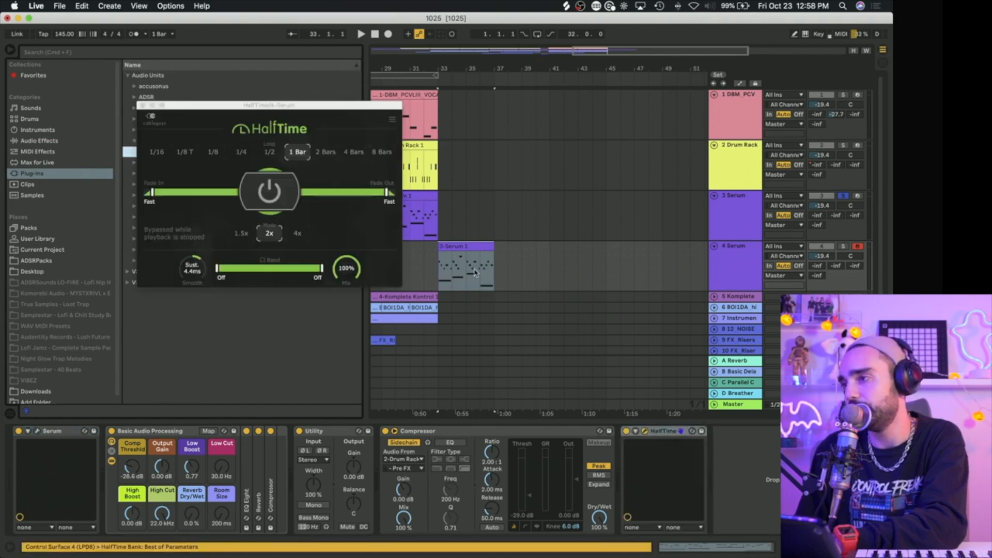
Step: Set the HalfTime loop length to 4 Bars and solo the duplicate Serum track while playing its clip from bar 33
{"action": "scroll", "coordinate": [464, 274], "scroll_direction": "down", "scroll_amount": 1}
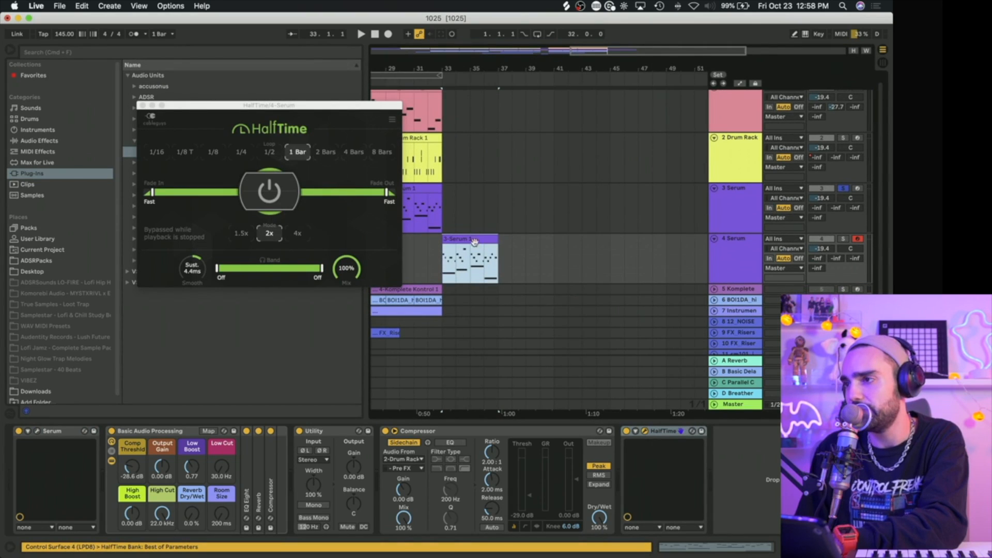
{"action": "left_click", "coordinate": [353, 151]}
{"action": "key", "text": "space"}
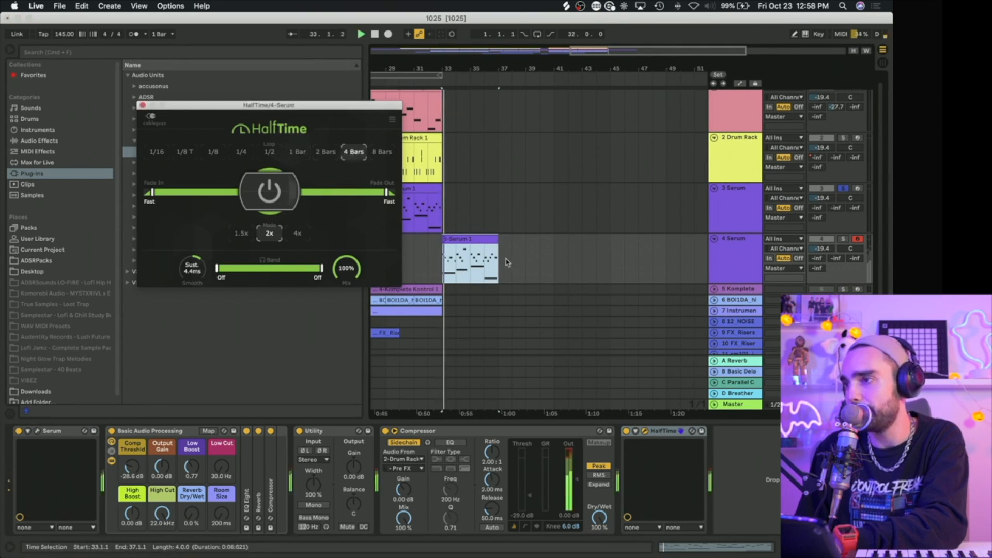
{"action": "left_click", "coordinate": [842, 238]}
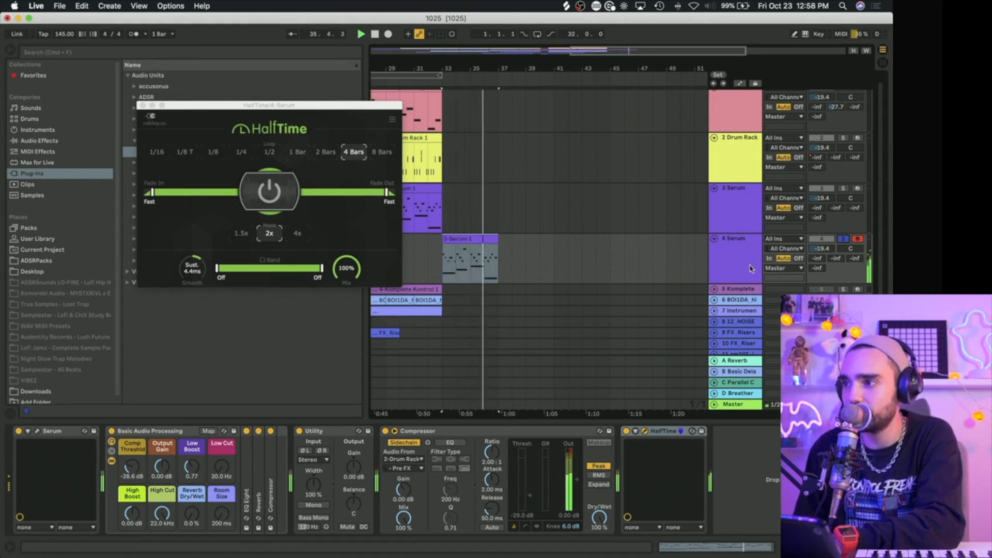
Step: Set the HalfTime loop length to 1 Bar, audition the duplicate Serum clip from bar 33 and close the plug-in window
{"action": "left_click", "coordinate": [442, 246]}
{"action": "key", "text": "space"}
{"action": "left_click", "coordinate": [453, 237]}
{"action": "left_click", "coordinate": [309, 153]}
{"action": "key", "text": "space"}
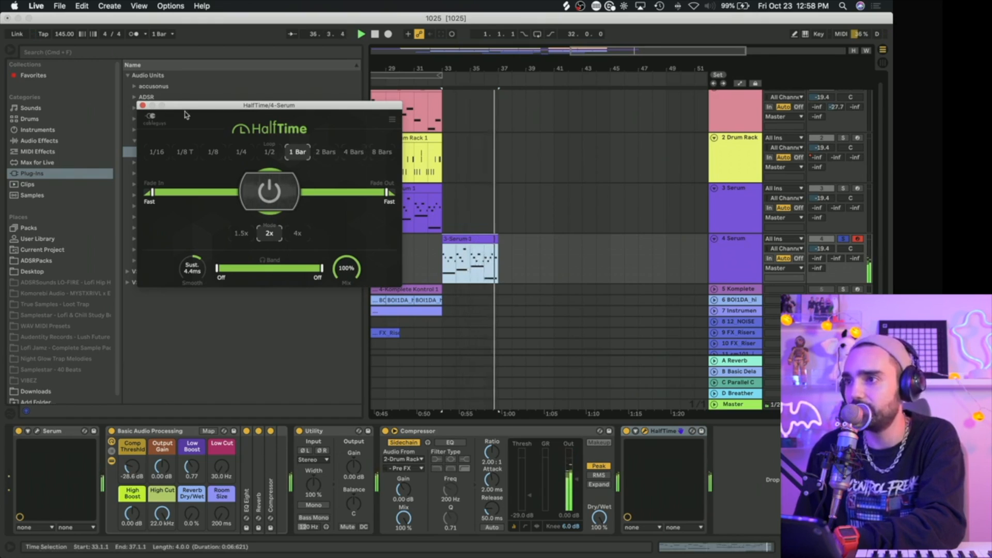
{"action": "left_click", "coordinate": [143, 105]}
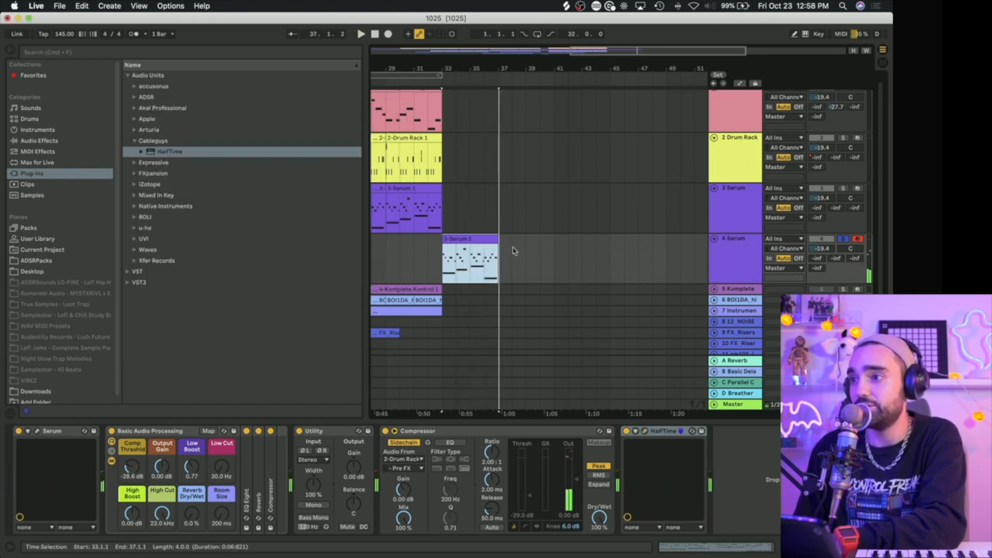
Step: Compare the original Serum track soloed from about bar 29 with the soloed half-time duplicate from bar 33
{"action": "left_click", "coordinate": [382, 217]}
{"action": "left_click", "coordinate": [843, 188]}
{"action": "key", "text": "space"}
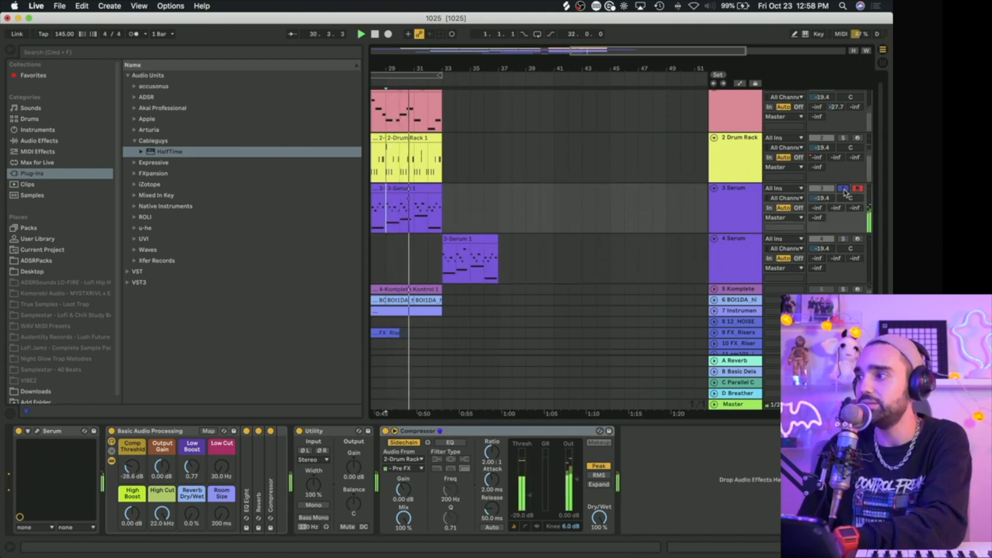
{"action": "left_click", "coordinate": [843, 239]}
{"action": "left_click", "coordinate": [441, 267]}
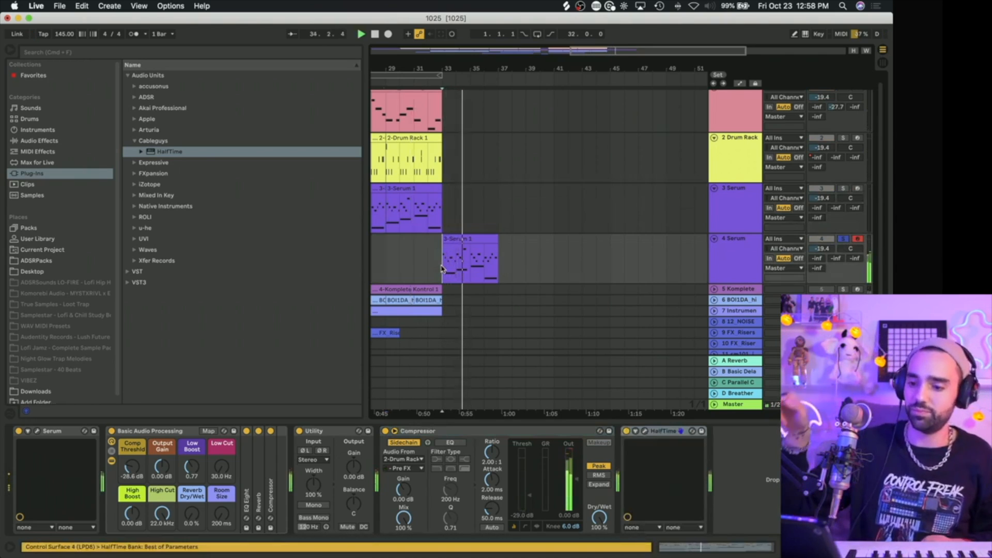
Step: Stop playback and duplicate the last four-bar Drum Rack clip three times so the drums run from bar 33 to 45
{"action": "left_click", "coordinate": [416, 136]}
{"action": "key", "text": "space"}
{"action": "key", "text": "super+d"}
{"action": "key", "text": "super+d"}
{"action": "key", "text": "super+d"}
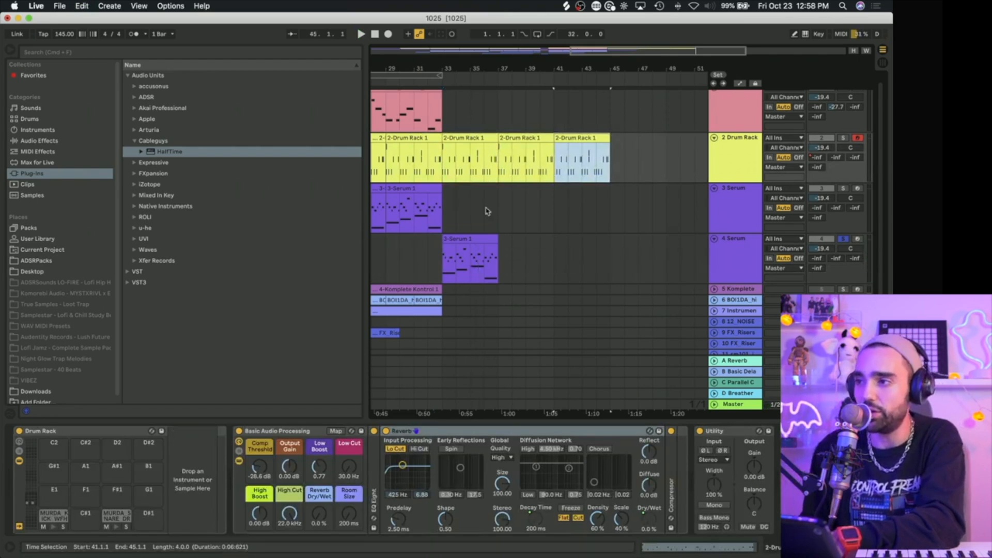
Step: Duplicate the half-time Serum clip twice so it fills bars 33 to 45
{"action": "left_click", "coordinate": [480, 241]}
{"action": "key", "text": "super+d"}
{"action": "key", "text": "super+d"}
Step: Duplicate the hi-hat loop to fill bars 33 to 45 and the Instrument Rack clip to fill bars 33 to 41
{"action": "scroll", "coordinate": [483, 239], "scroll_direction": "left", "scroll_amount": 5}
{"action": "scroll", "coordinate": [483, 239], "scroll_direction": "down", "scroll_amount": 1}
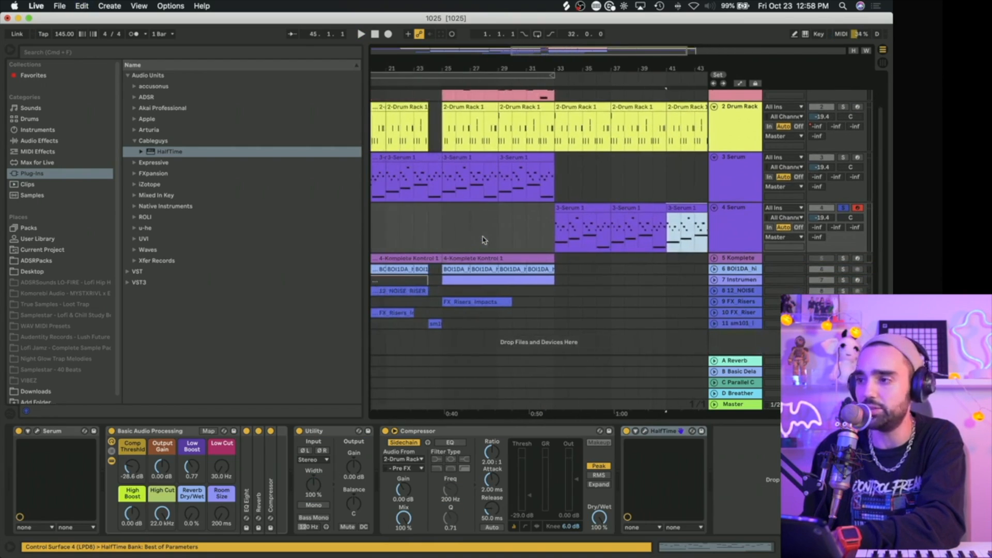
{"action": "scroll", "coordinate": [484, 240], "scroll_direction": "right", "scroll_amount": 5}
{"action": "left_click", "coordinate": [454, 269]}
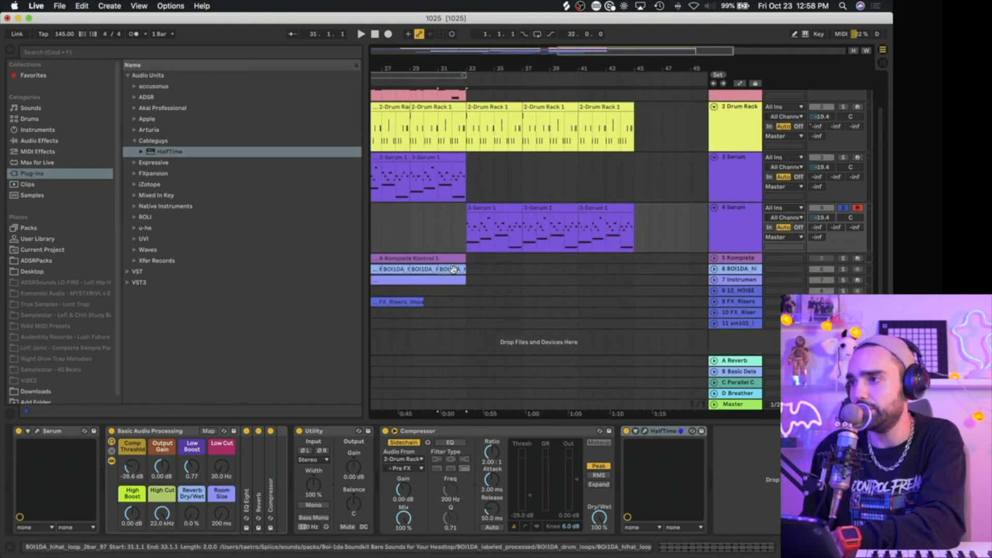
{"action": "key", "text": "super+d"}
{"action": "key", "text": "super+d"}
{"action": "key", "text": "super+d"}
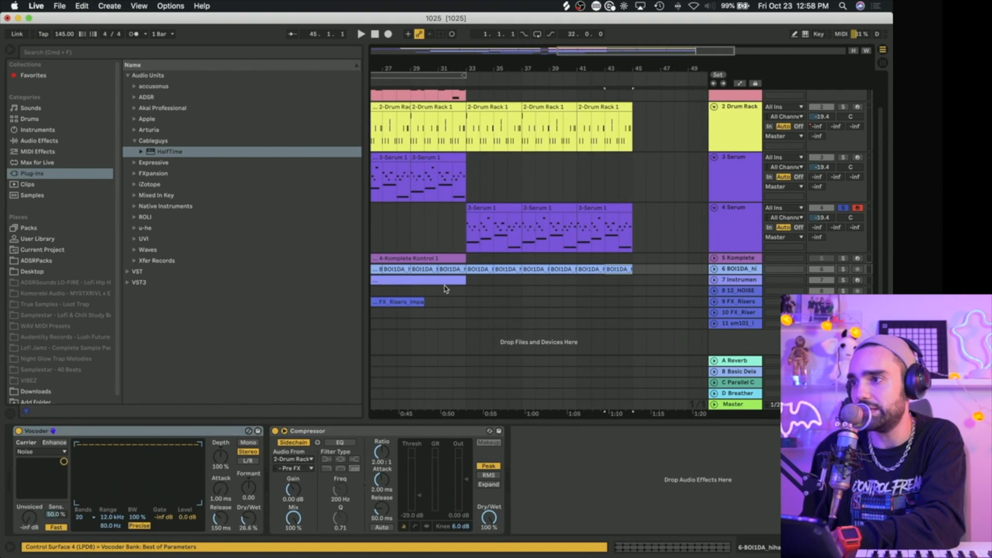
{"action": "left_click", "coordinate": [444, 280]}
{"action": "key", "text": "super+d"}
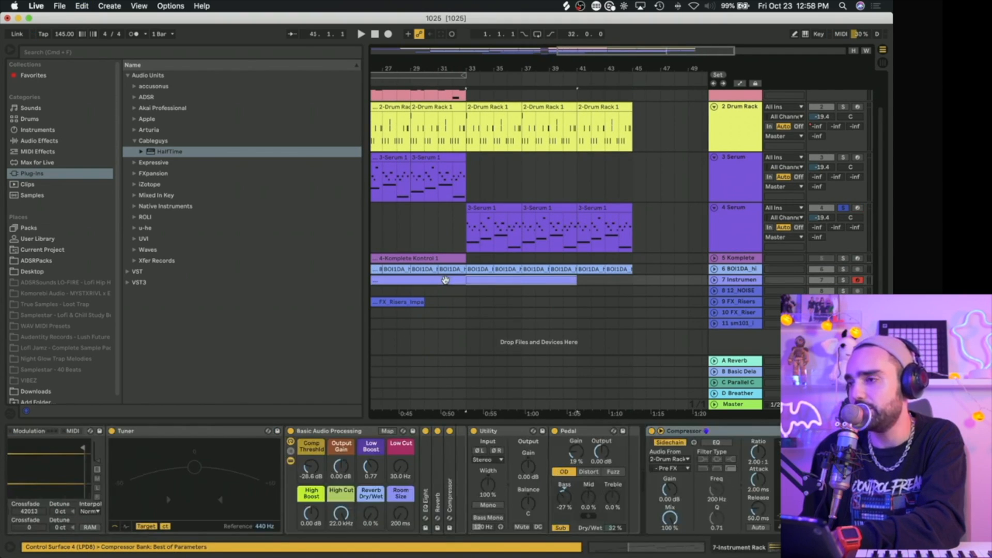
Step: Unsolo the duplicate Serum track and play the full mix from bar 33
{"action": "left_click", "coordinate": [448, 234]}
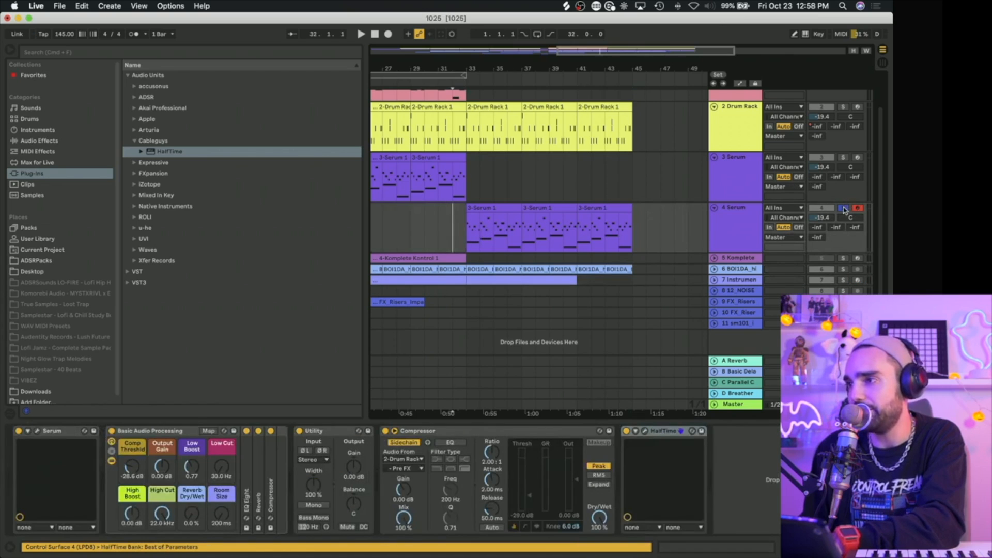
{"action": "left_click", "coordinate": [467, 189]}
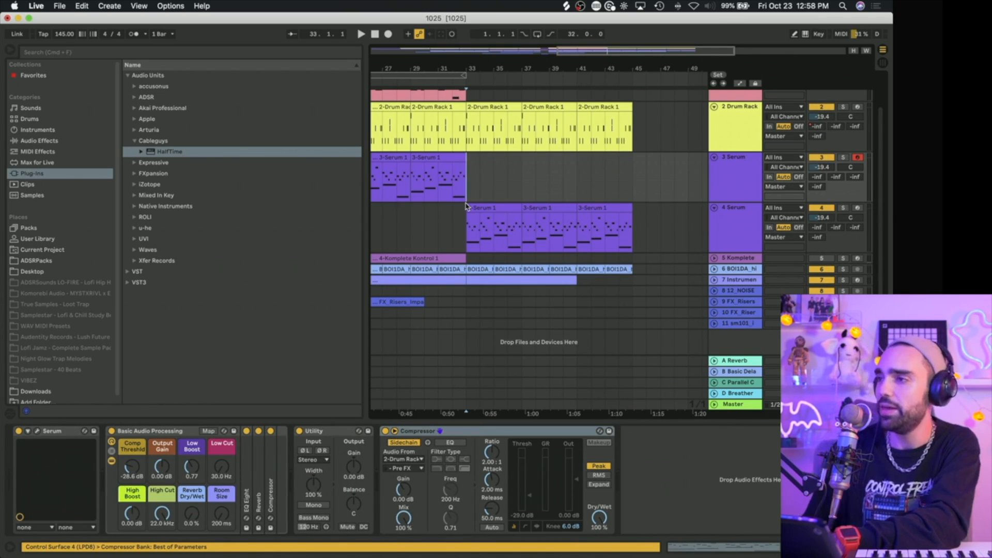
{"action": "key", "text": "space"}
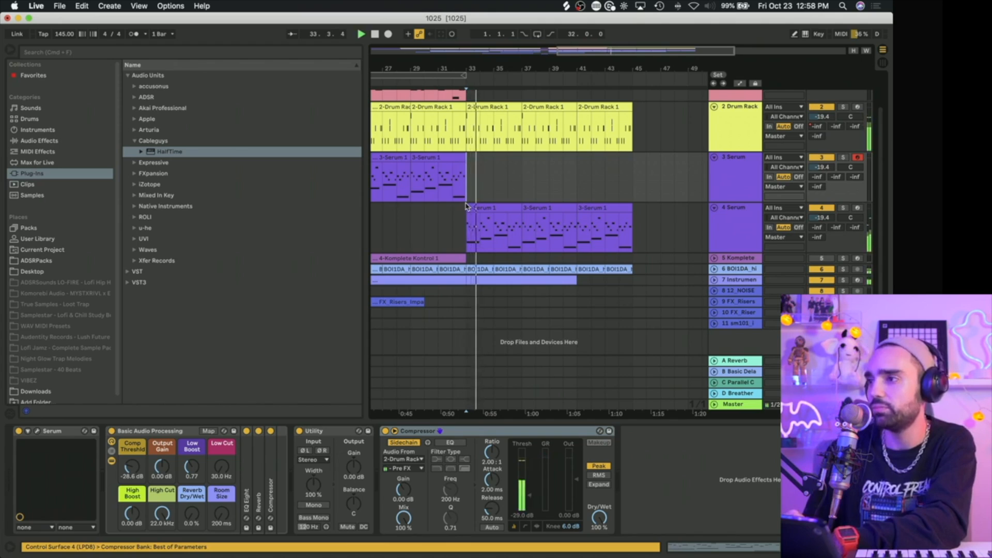
Step: Examine the effects in the duplicate track's Serum instrument during playback and close its window
{"action": "left_click", "coordinate": [718, 238]}
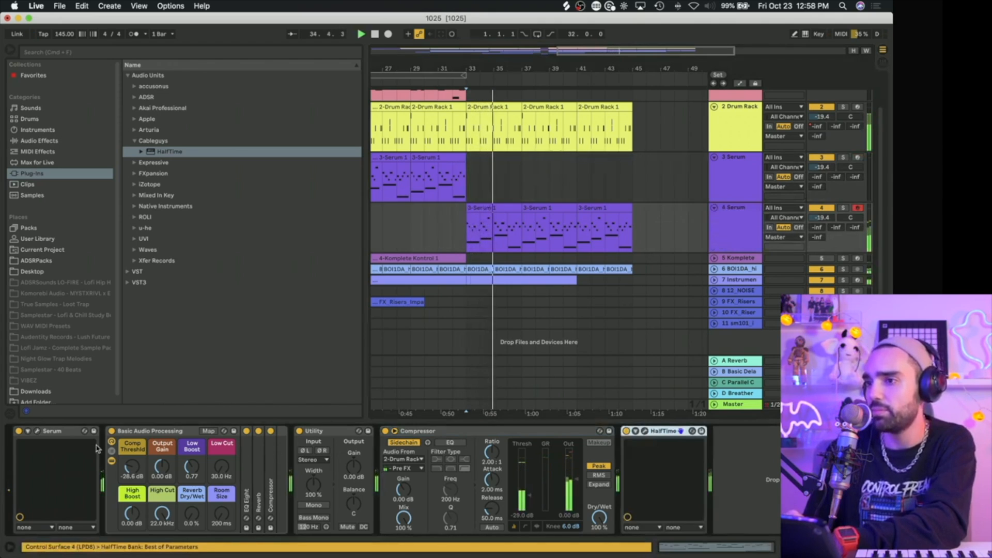
{"action": "left_click", "coordinate": [36, 436]}
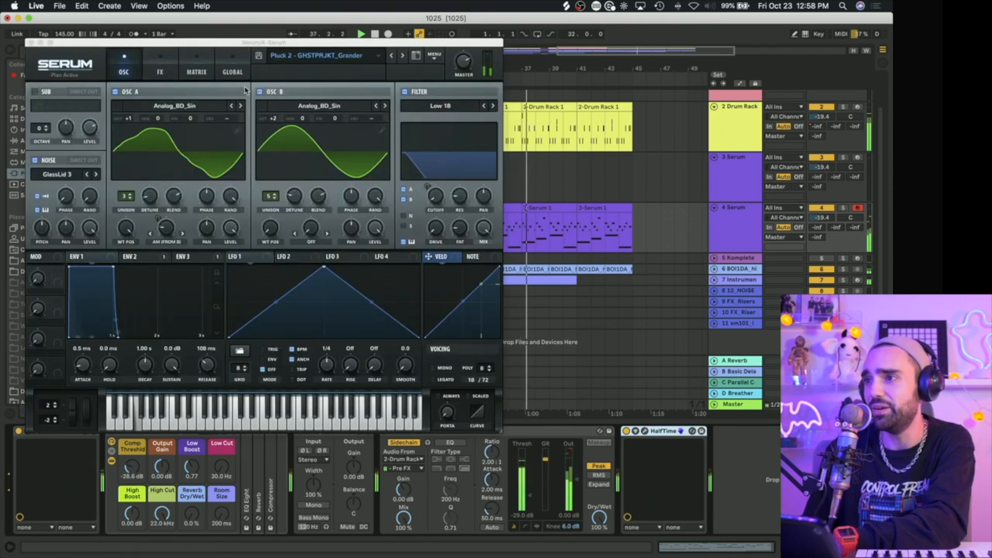
{"action": "left_click", "coordinate": [159, 72]}
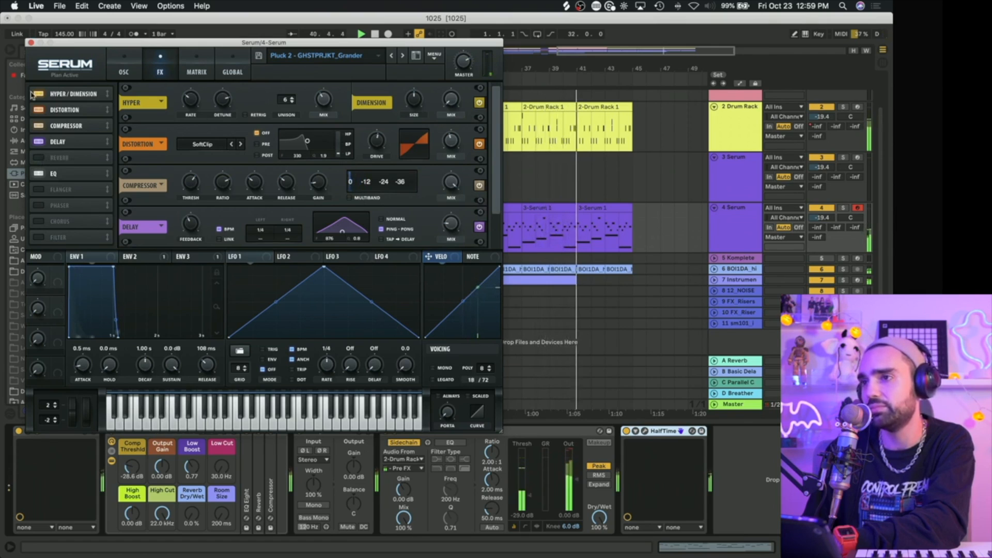
{"action": "left_click", "coordinate": [34, 56]}
{"action": "left_click", "coordinate": [34, 56]}
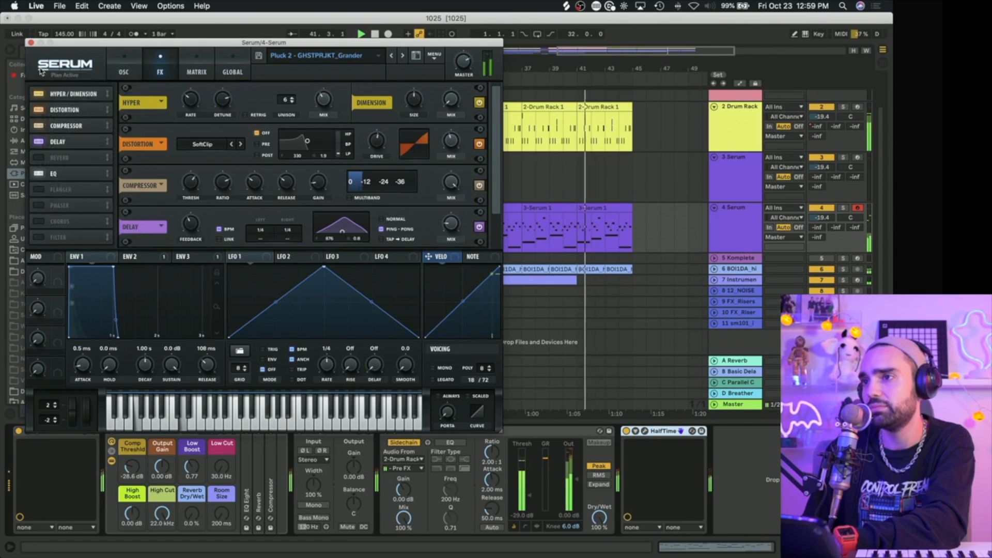
{"action": "left_click", "coordinate": [31, 43]}
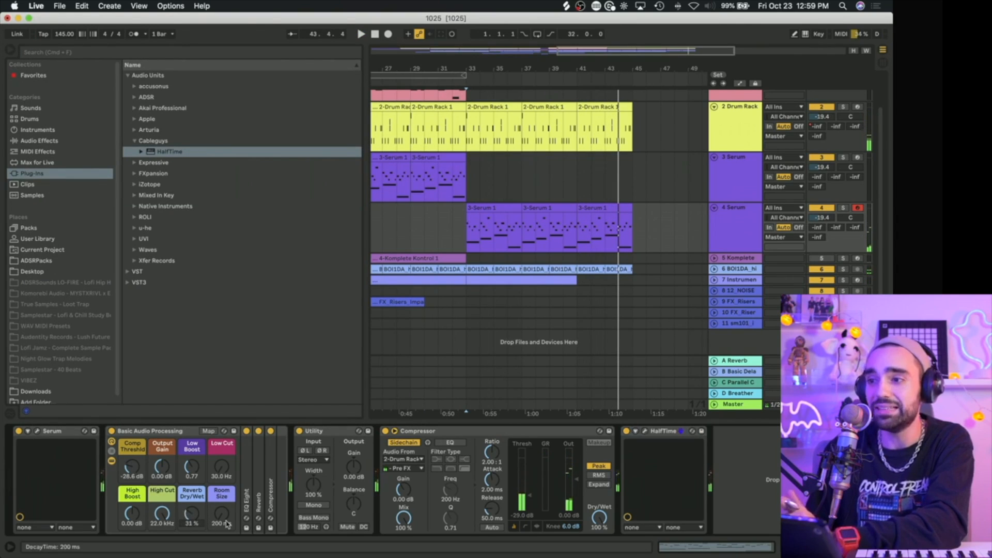
Step: Set Reverb Dry/Wet to 31% and Room Size to 1.58 s on the duplicate Serum track while playing from bar 33
{"action": "key", "text": "space"}
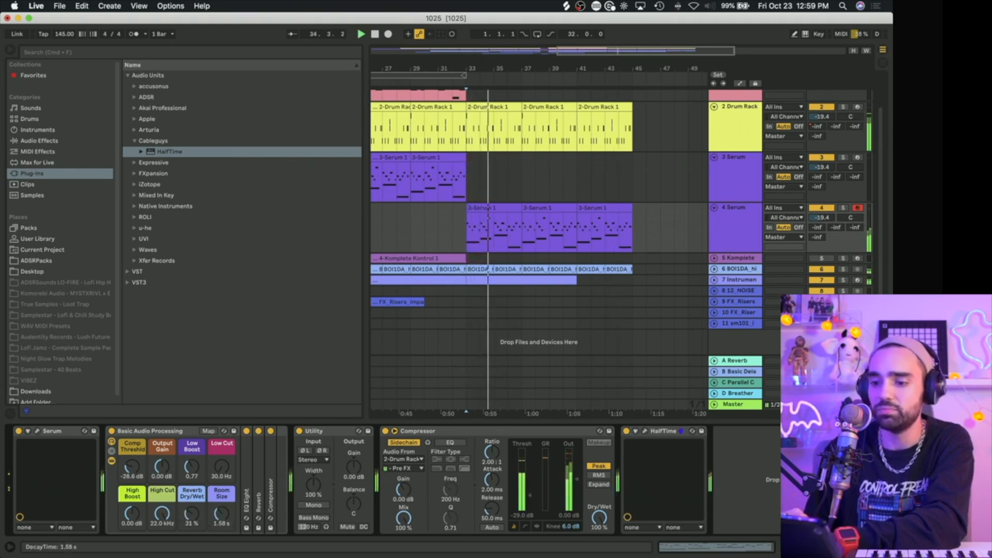
{"action": "left_click_drag", "start_coordinate": [221, 518], "coordinate": [222, 525]}
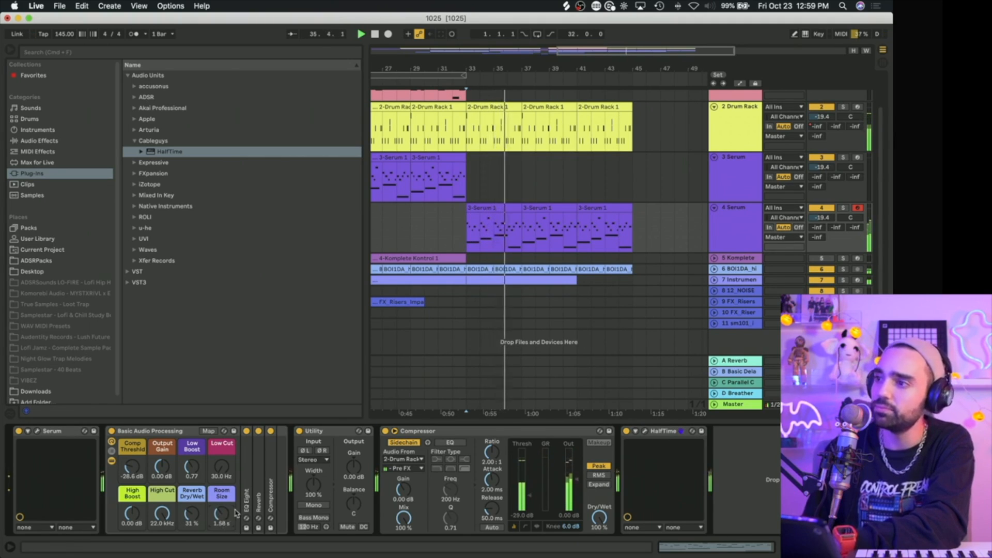
Step: Duplicate the Instrument Rack clip from bar 41 and shorten the copy to end at bar 45
{"action": "left_click", "coordinate": [558, 280]}
{"action": "key", "text": "super+d"}
{"action": "left_click_drag", "start_coordinate": [690, 281], "coordinate": [627, 288]}
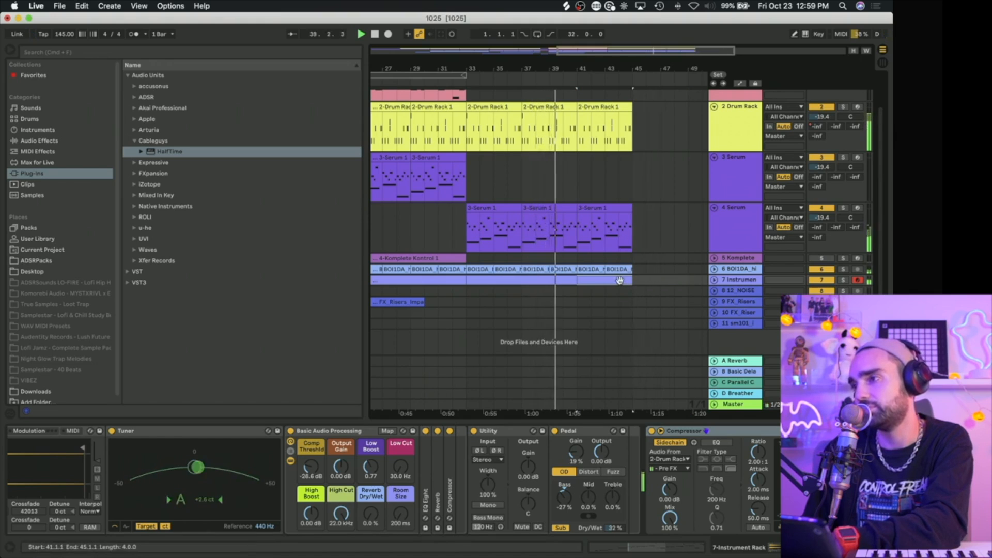
Step: Delete the hi-hat and Instrument Rack clips between bars 41 and 45
{"action": "left_click", "coordinate": [592, 270]}
{"action": "key", "text": "Delete"}
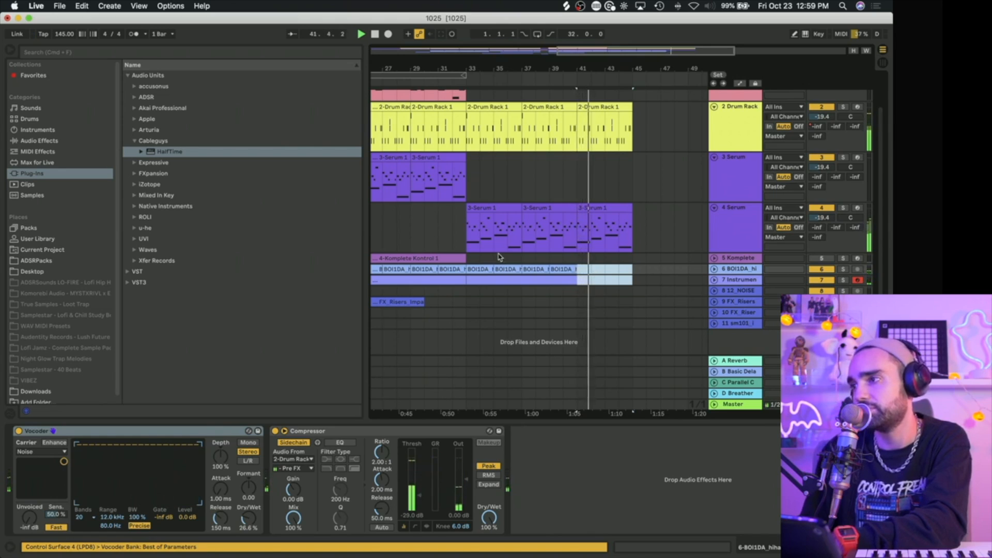
Step: Return the playhead to bar 1 and play the whole arrangement from the beginning
{"action": "scroll", "coordinate": [436, 235], "scroll_direction": "left", "scroll_amount": 3}
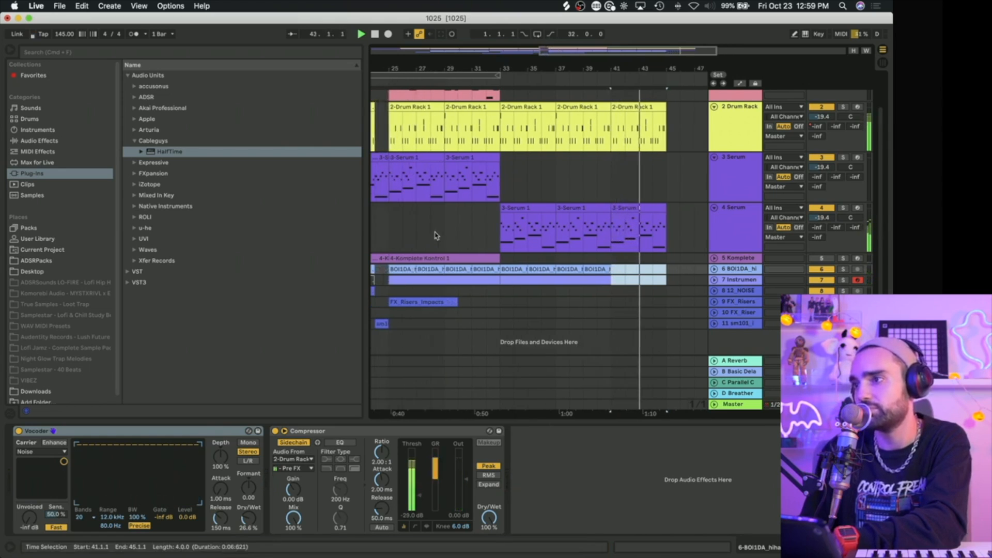
{"action": "left_click_drag", "start_coordinate": [538, 67], "coordinate": [558, 73]}
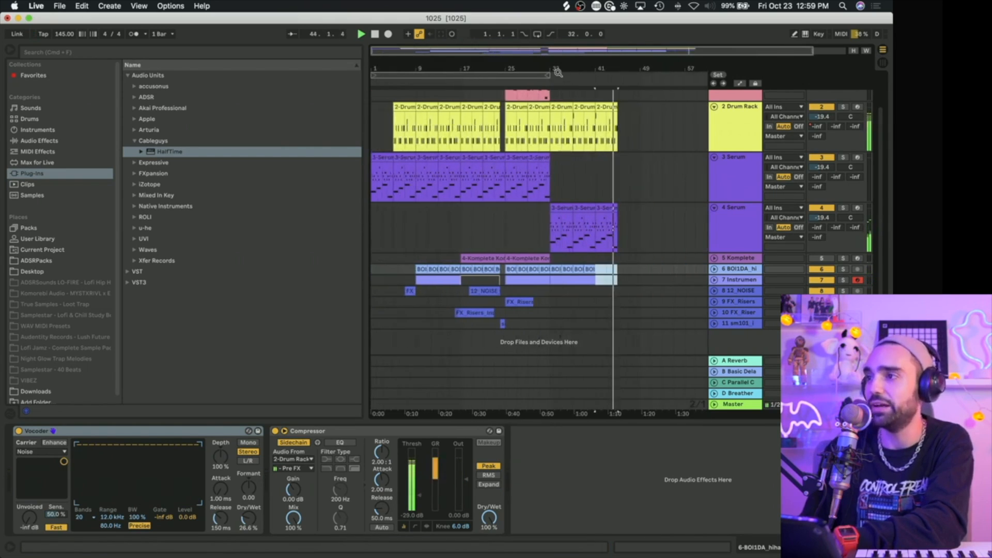
{"action": "left_click", "coordinate": [540, 238]}
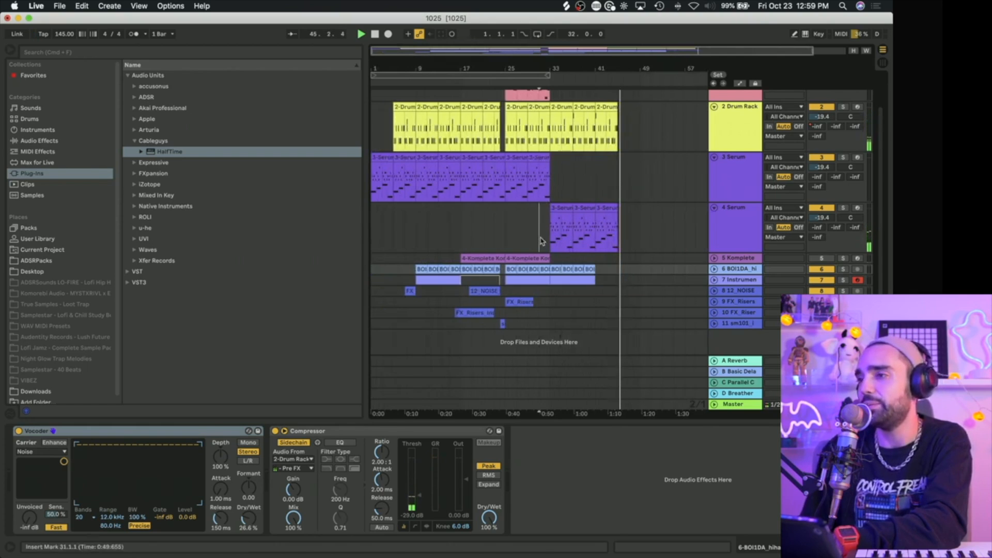
{"action": "left_click", "coordinate": [528, 74]}
{"action": "left_click_drag", "start_coordinate": [524, 71], "coordinate": [515, 69]}
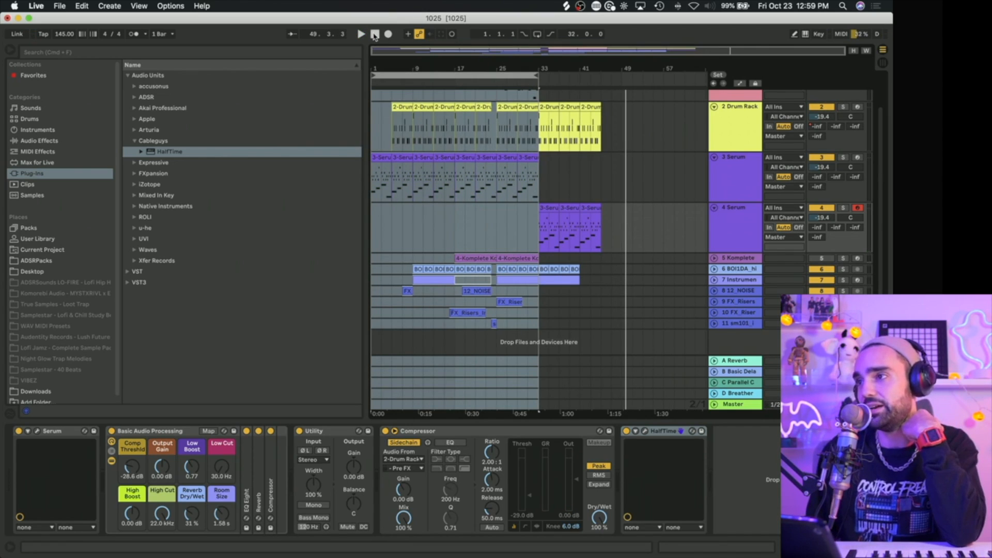
{"action": "left_click", "coordinate": [375, 34]}
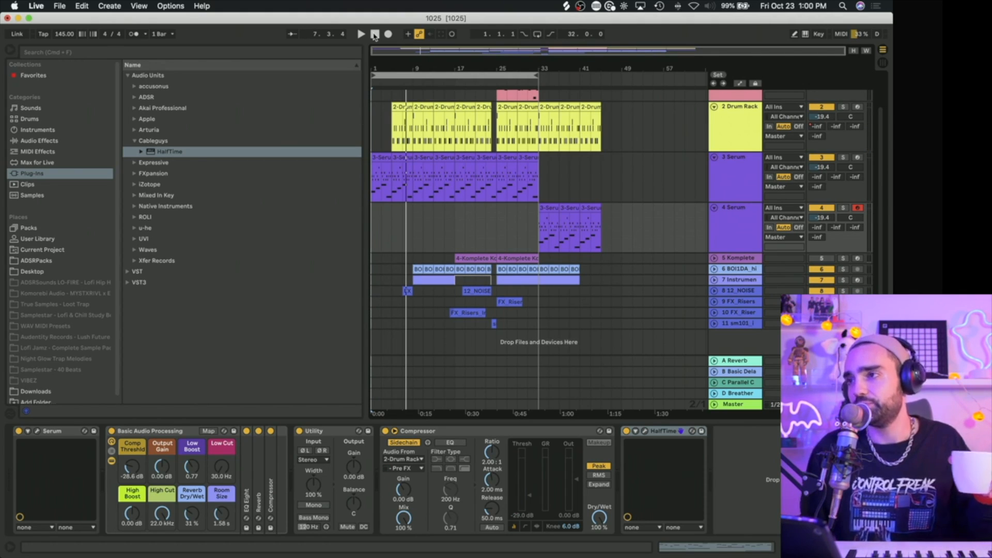
{"action": "key", "text": "space"}
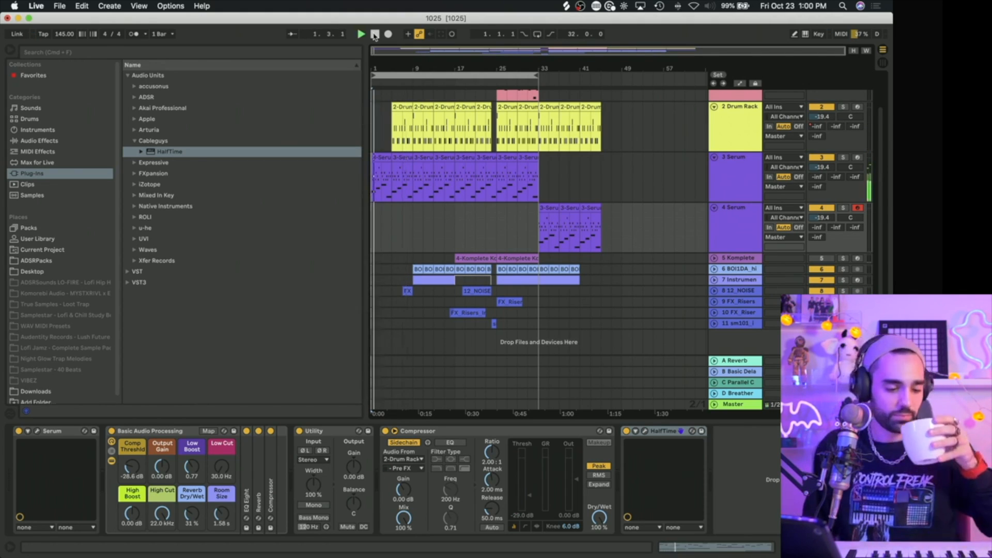